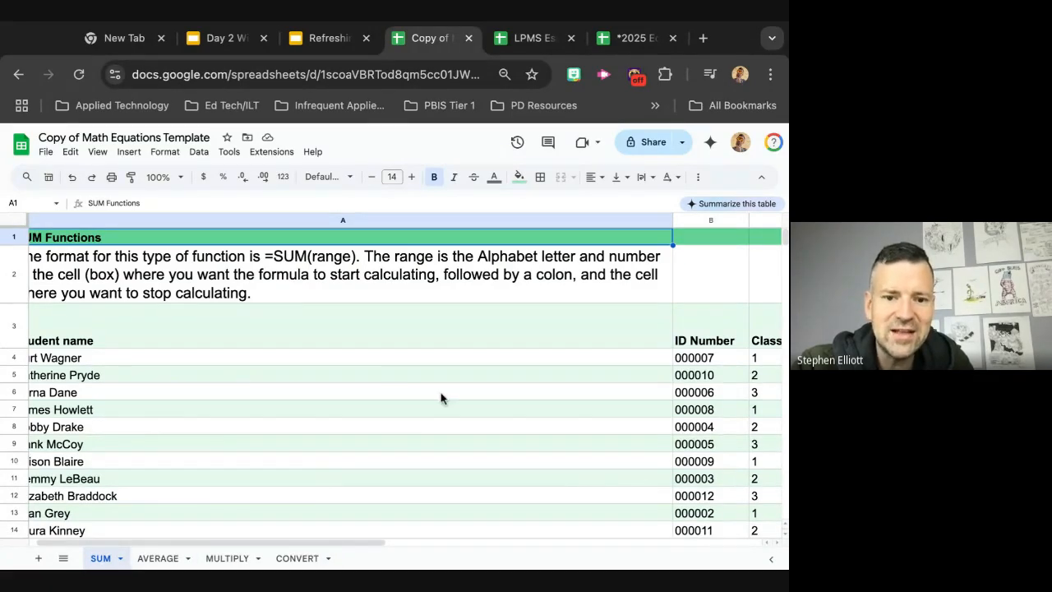
Review the SUM sheet's instructions, student list, mission and bonus challenge
scroll(327, 382, left, 1)
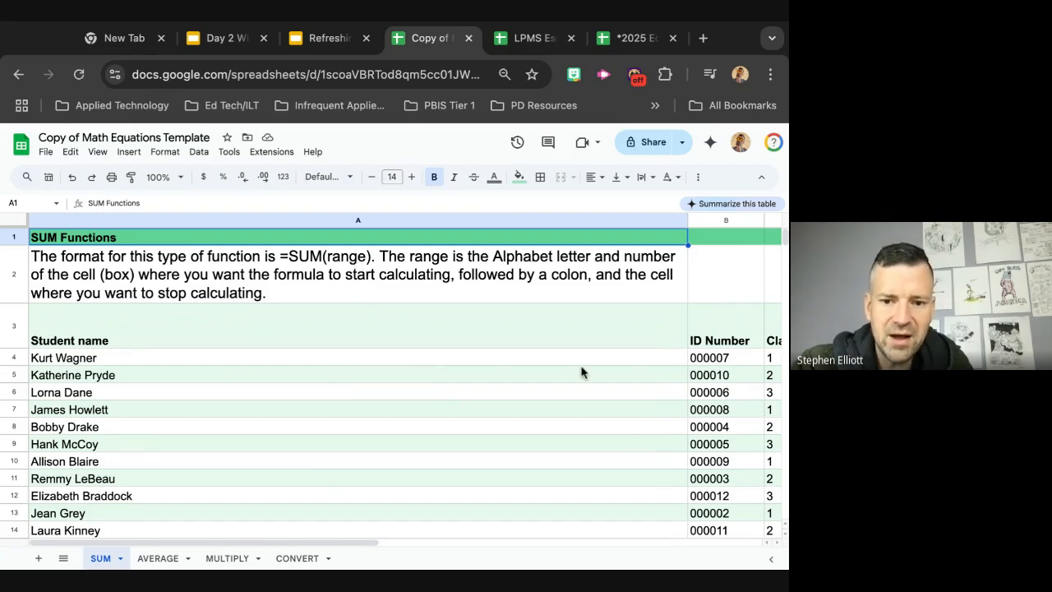
scroll(581, 372, right, 3)
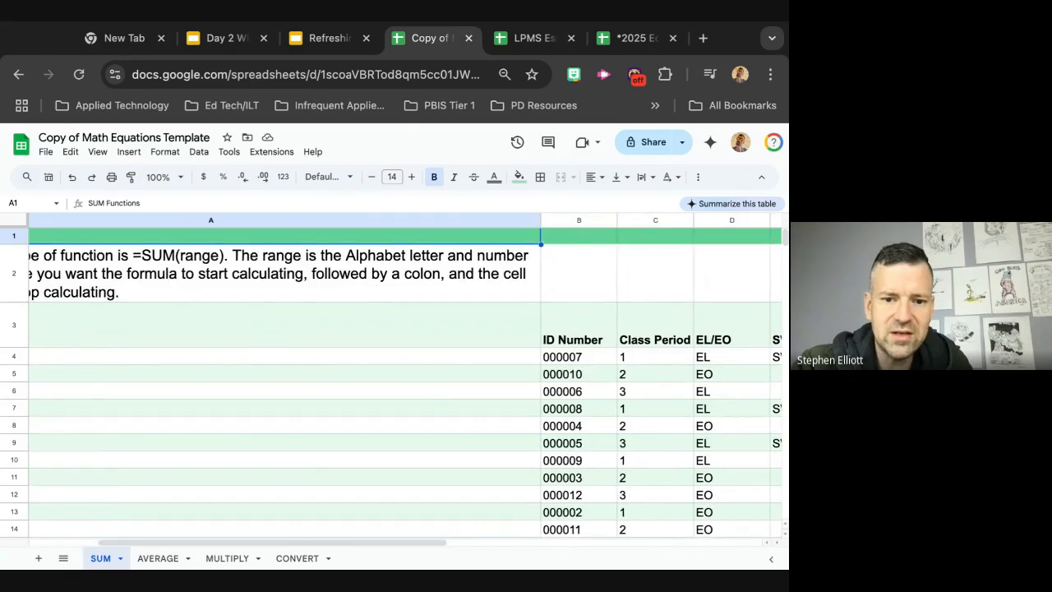
scroll(581, 372, left, 3)
scroll(581, 373, down, 5)
scroll(201, 440, up, 1)
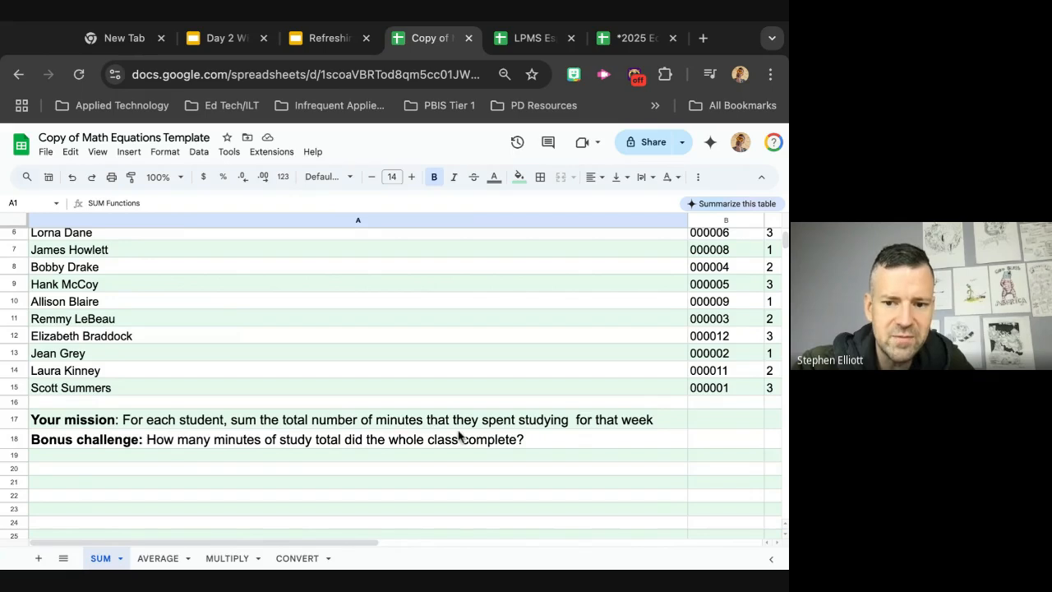
scroll(549, 378, up, 5)
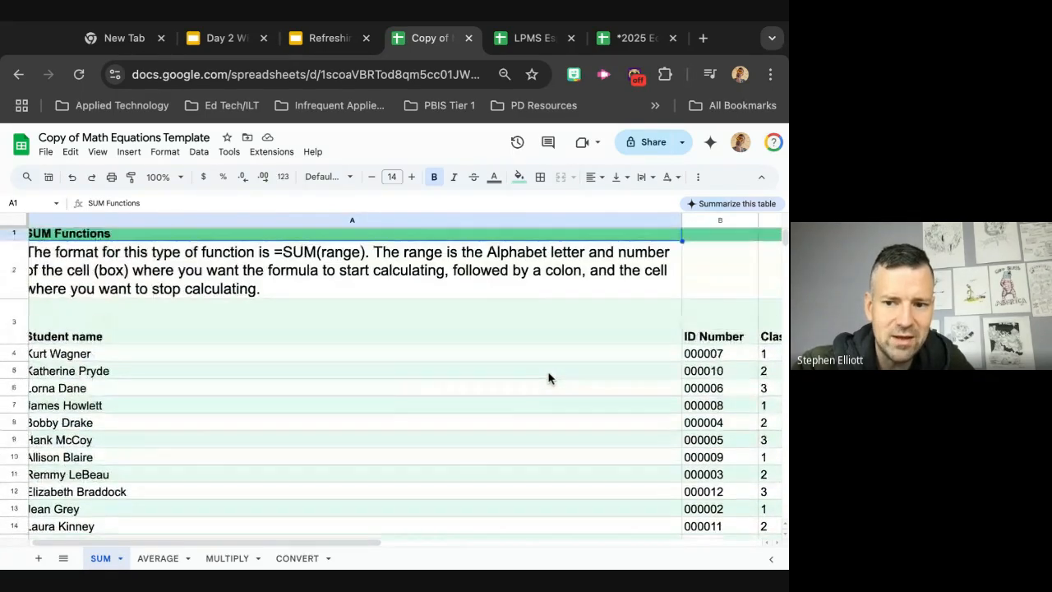
Examine the student data columns on the SUM sheet, from ID Number through the daily study times to Total time studying and Total score
scroll(549, 378, right, 5)
scroll(405, 378, right, 10)
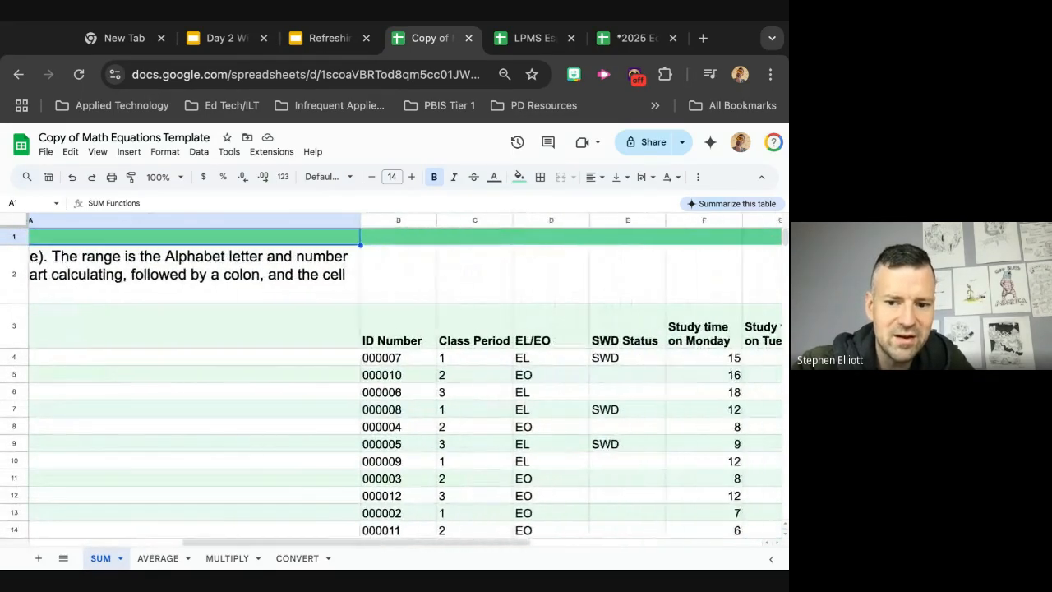
scroll(405, 378, down, 1)
scroll(329, 378, right, 2)
scroll(328, 378, up, 1)
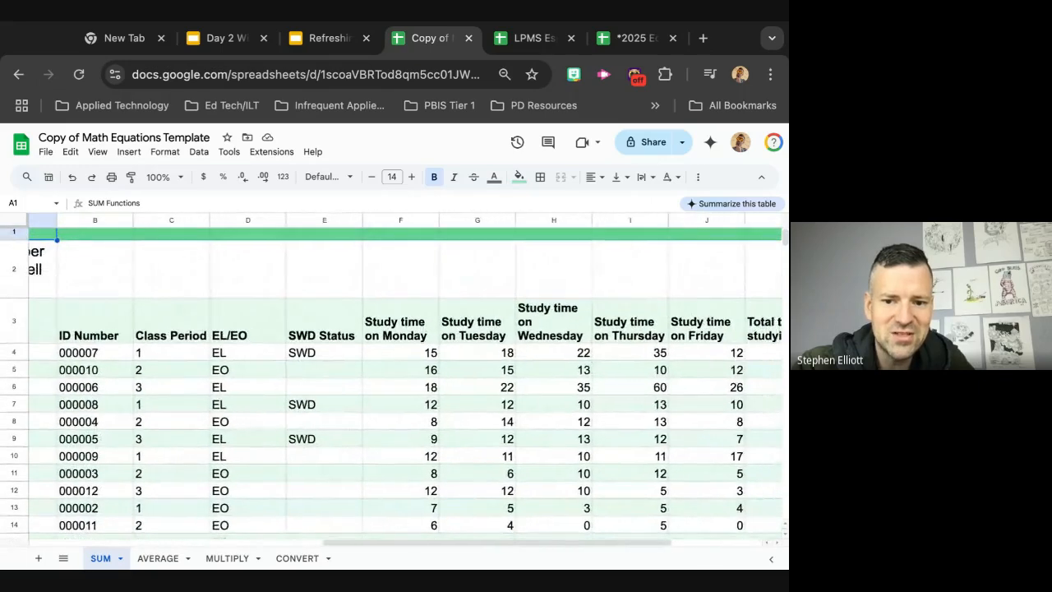
scroll(326, 453, down, 1)
scroll(326, 453, right, 1)
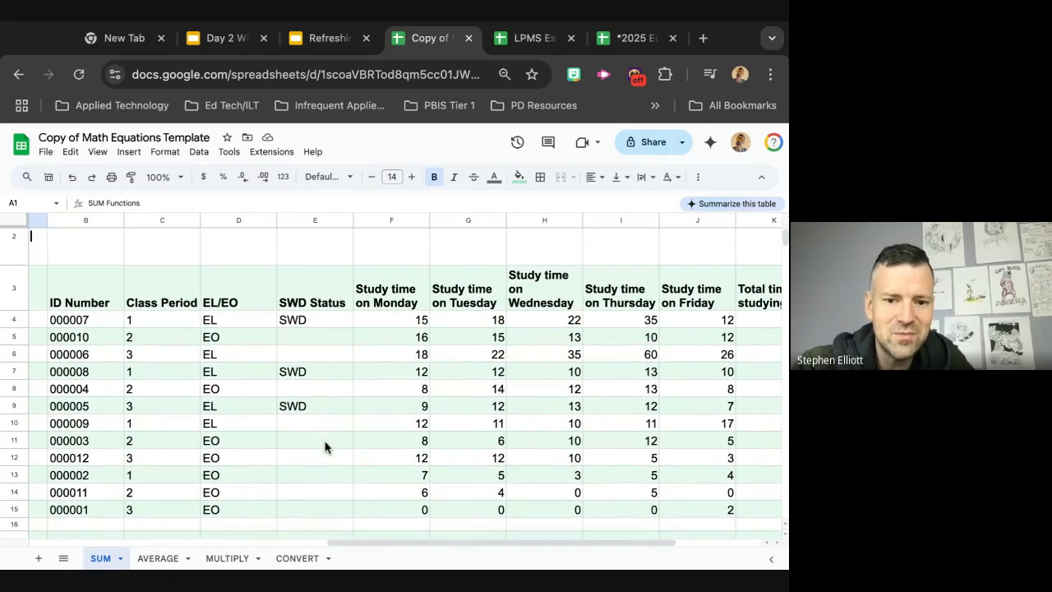
scroll(237, 403, down, 1)
scroll(237, 402, right, 1)
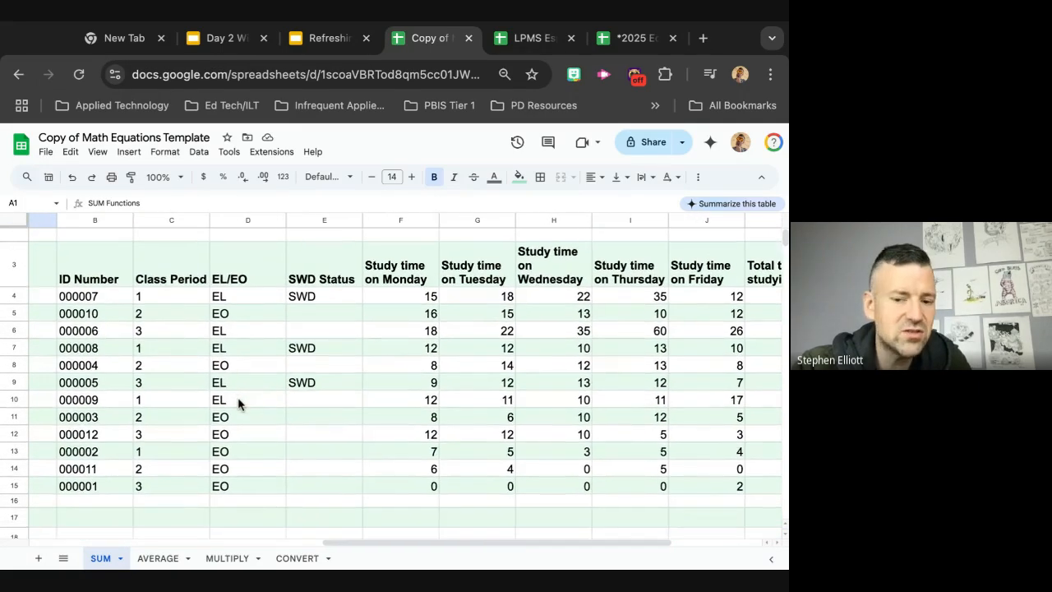
scroll(457, 408, right, 3)
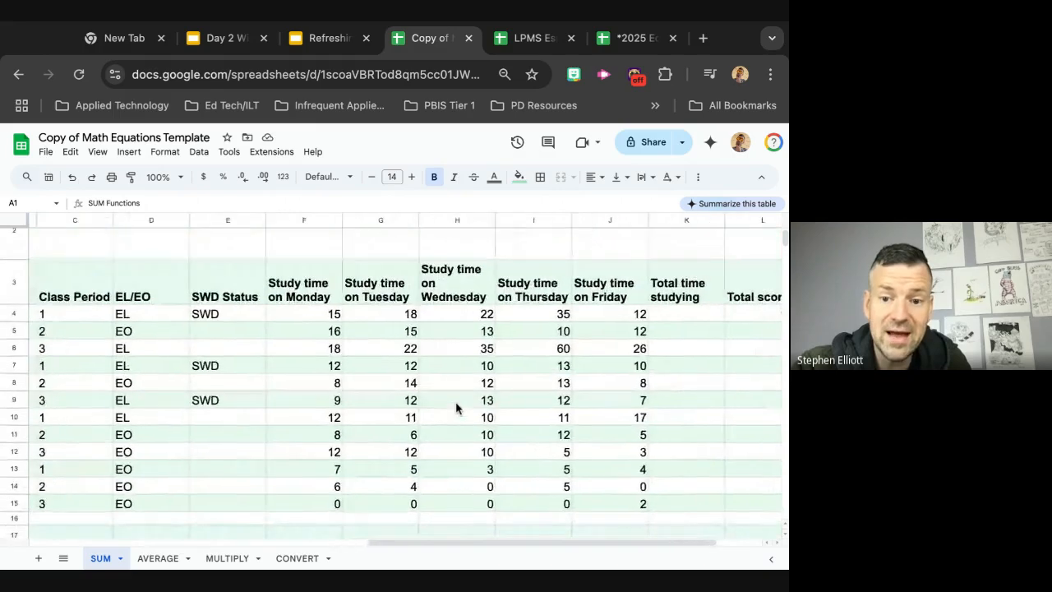
scroll(457, 408, up, 1)
scroll(526, 362, down, 1)
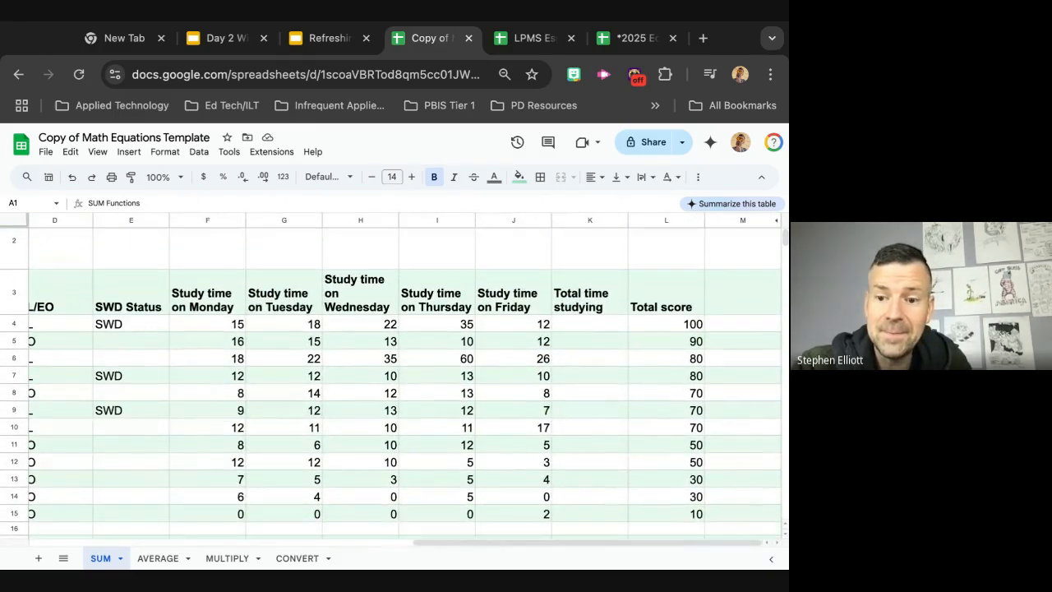
click(594, 326)
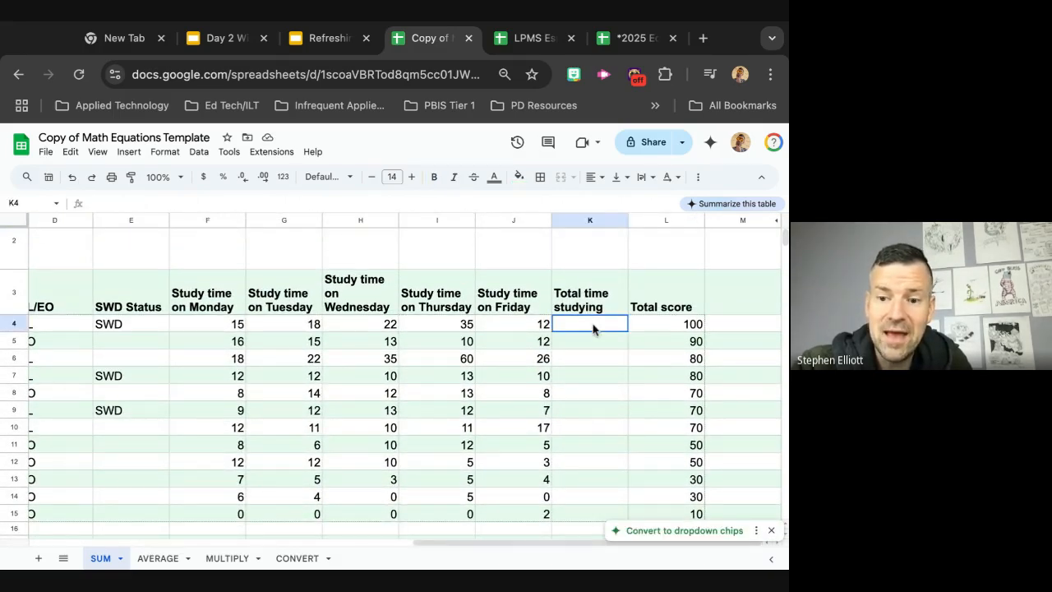
scroll(675, 444, left, 1)
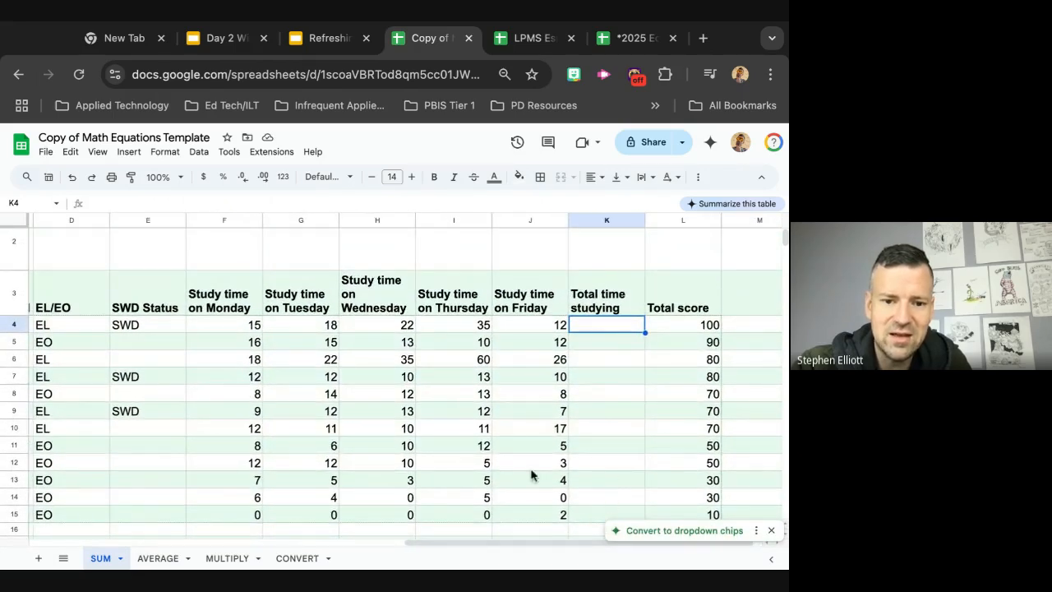
Reread the mission and bonus challenge below the student names on the SUM sheet
scroll(402, 433, left, 5)
scroll(402, 441, down, 3)
scroll(402, 442, left, 5)
scroll(402, 378, up, 3)
scroll(402, 378, left, 6)
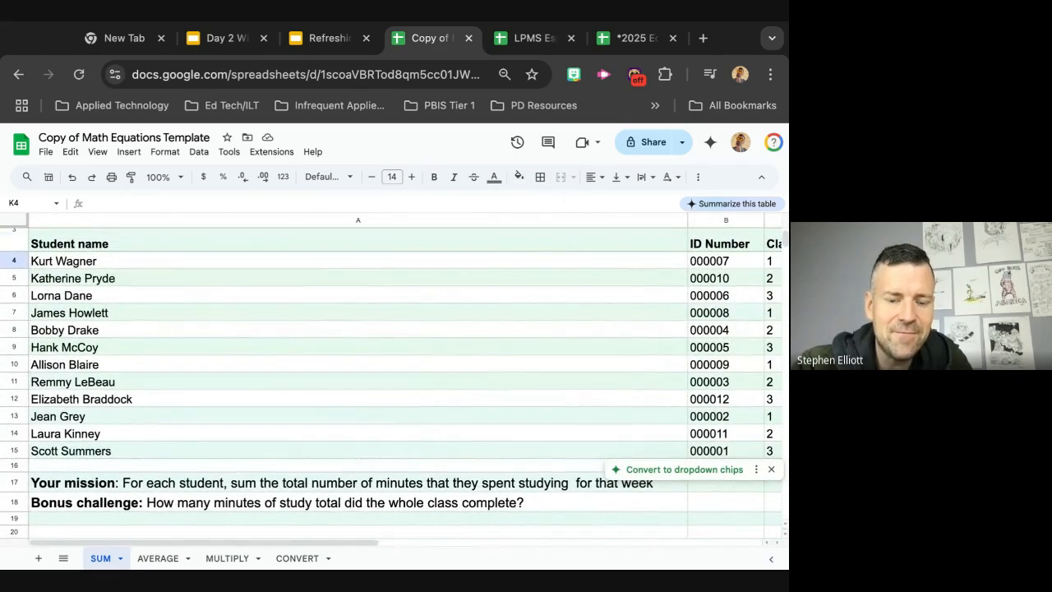
scroll(402, 379, down, 1)
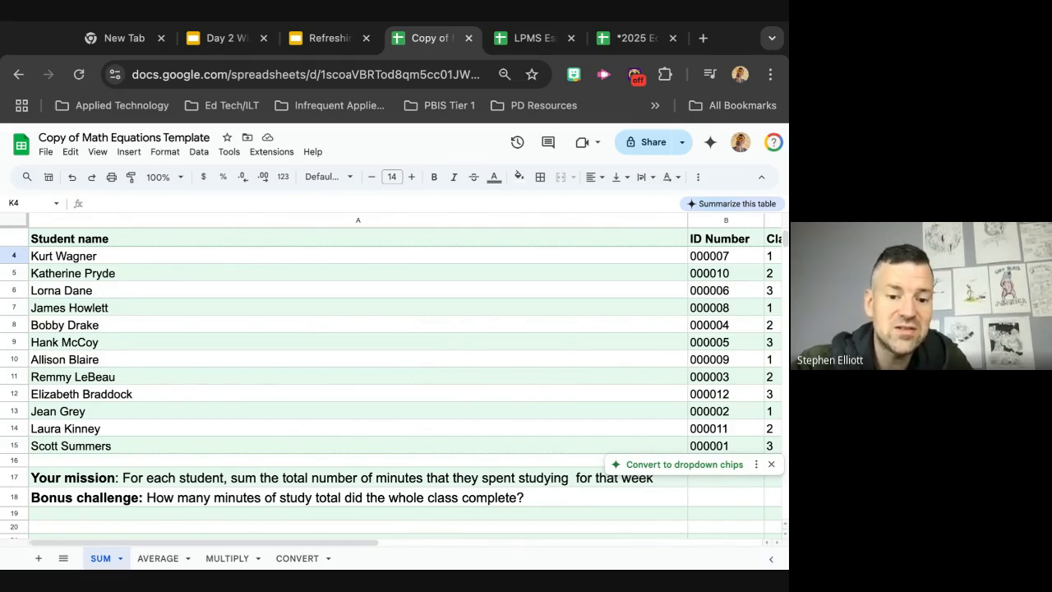
Read the missions and bonus challenges on the AVERAGE and MULTIPLY sheets
click(158, 559)
scroll(227, 486, down, 5)
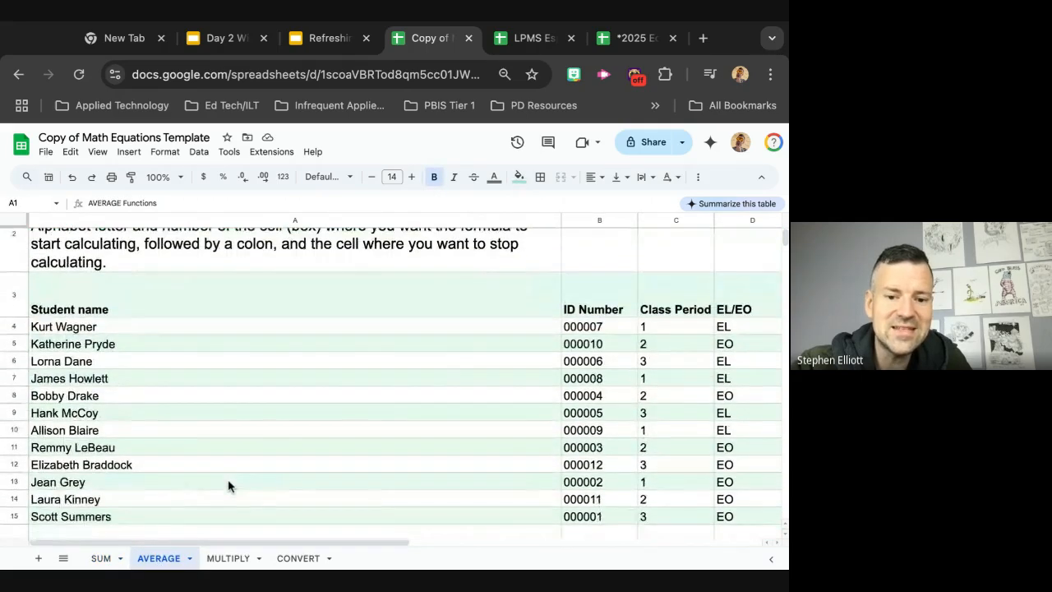
scroll(228, 486, down, 4)
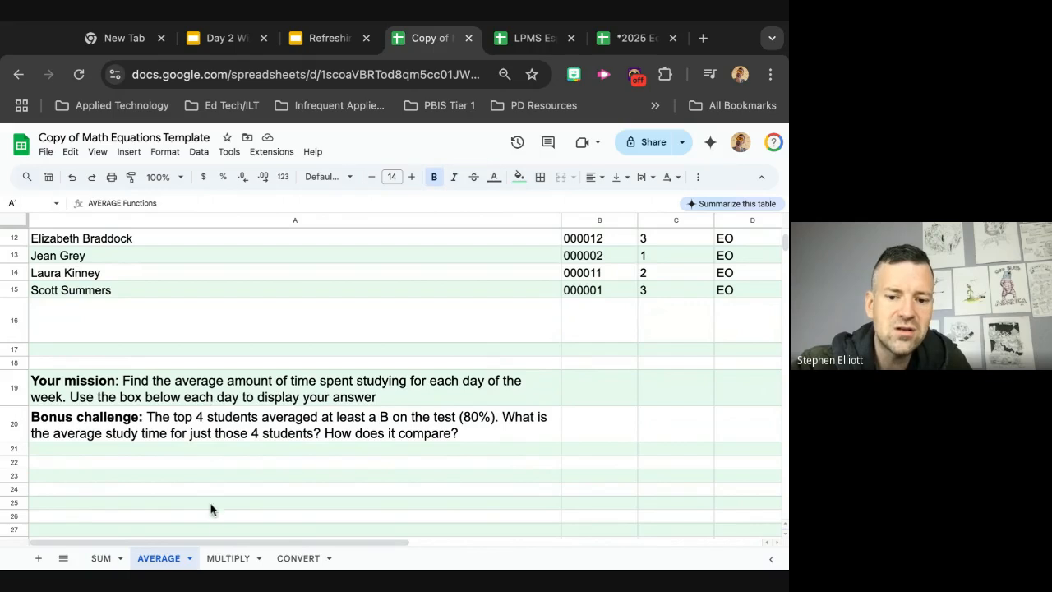
click(227, 559)
scroll(232, 475, down, 1)
scroll(231, 476, down, 4)
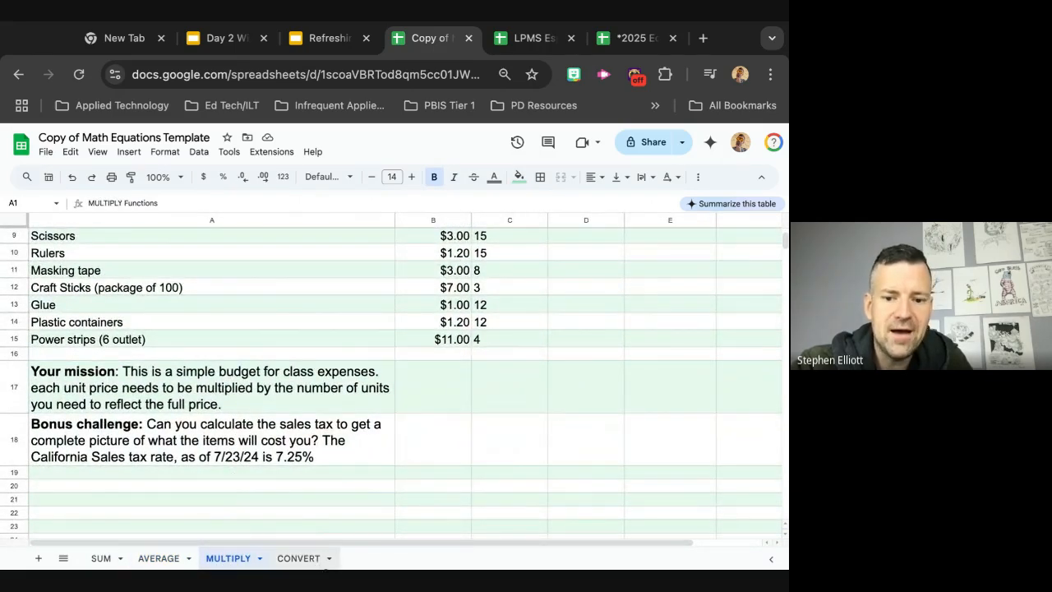
Examine the CONVERT sheet's function format, mission, bonus challenge and list of unit conversions
click(307, 561)
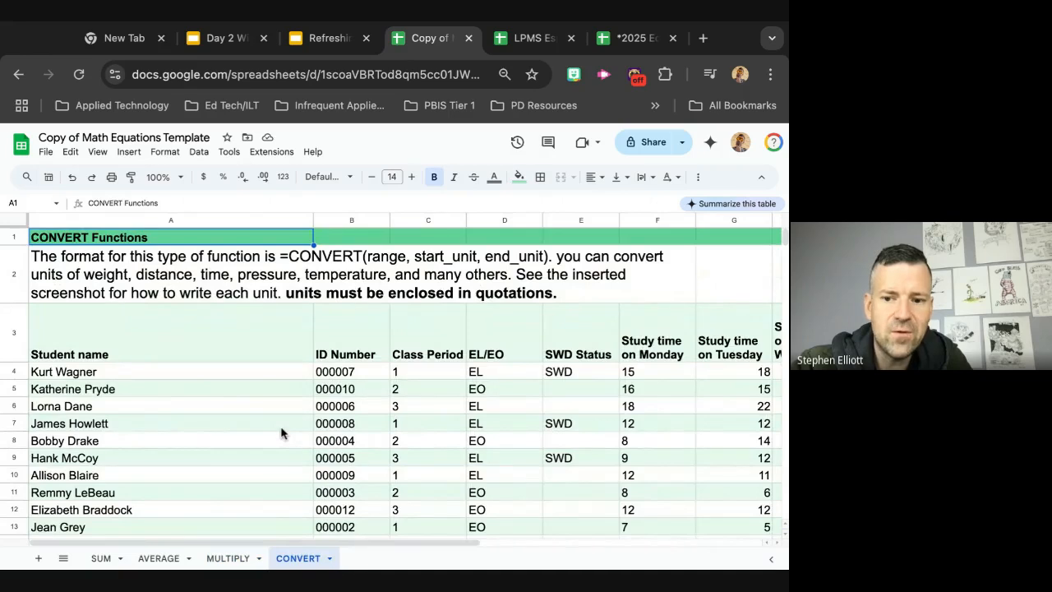
scroll(282, 433, down, 1)
scroll(282, 433, down, 5)
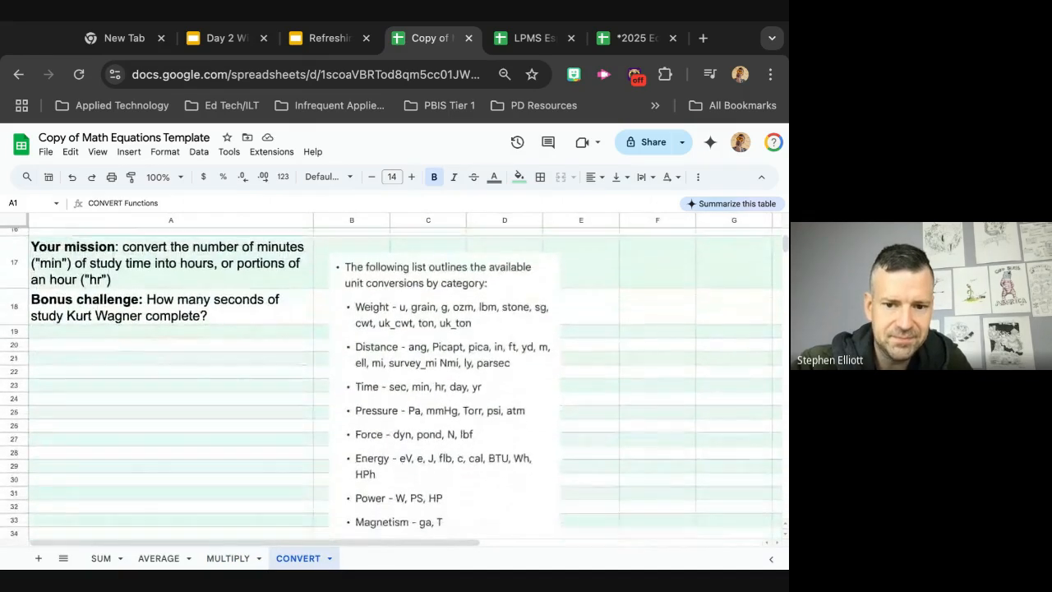
scroll(392, 383, up, 3)
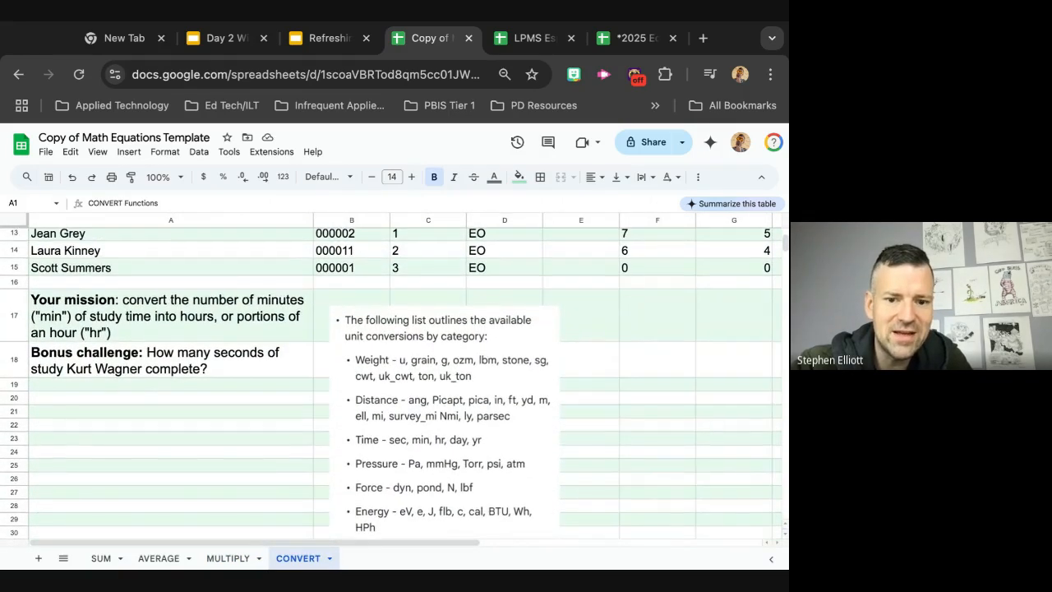
scroll(392, 383, up, 1)
scroll(392, 383, down, 1)
scroll(391, 383, up, 1)
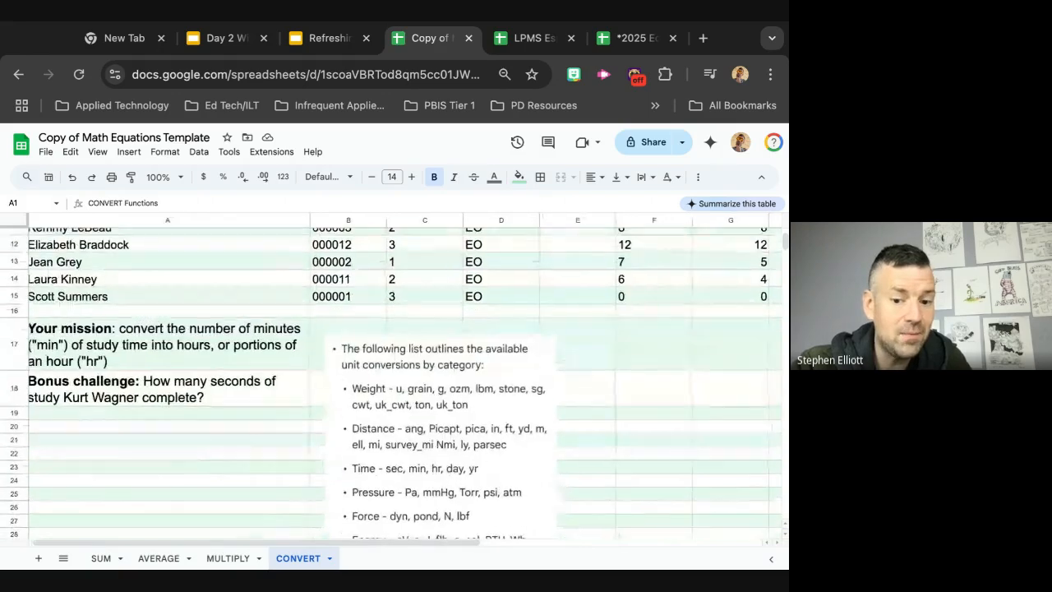
Return to the SUM sheet and review its student list and mission text
click(101, 558)
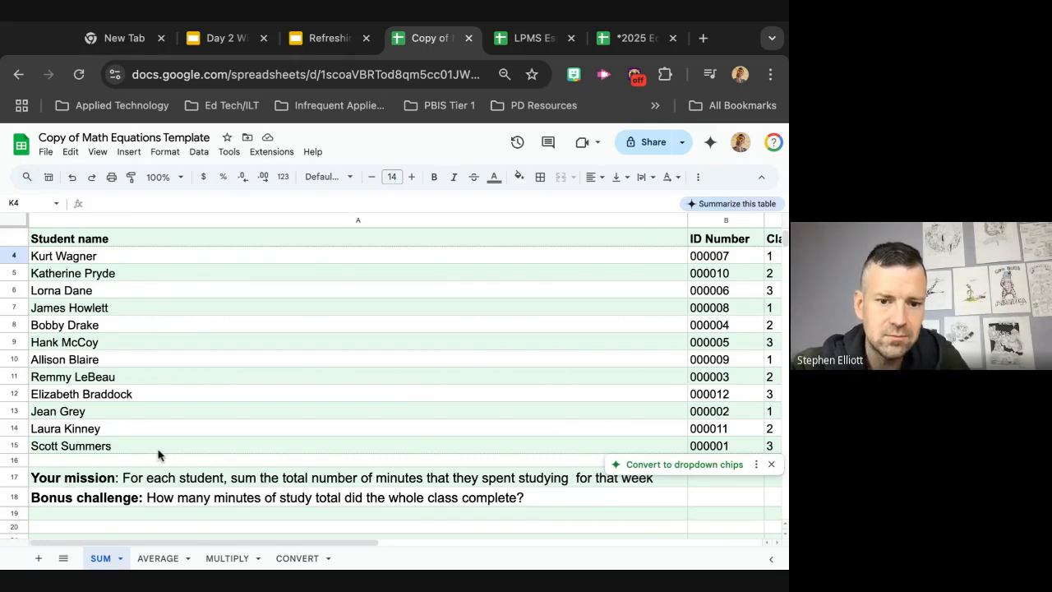
scroll(158, 455, up, 1)
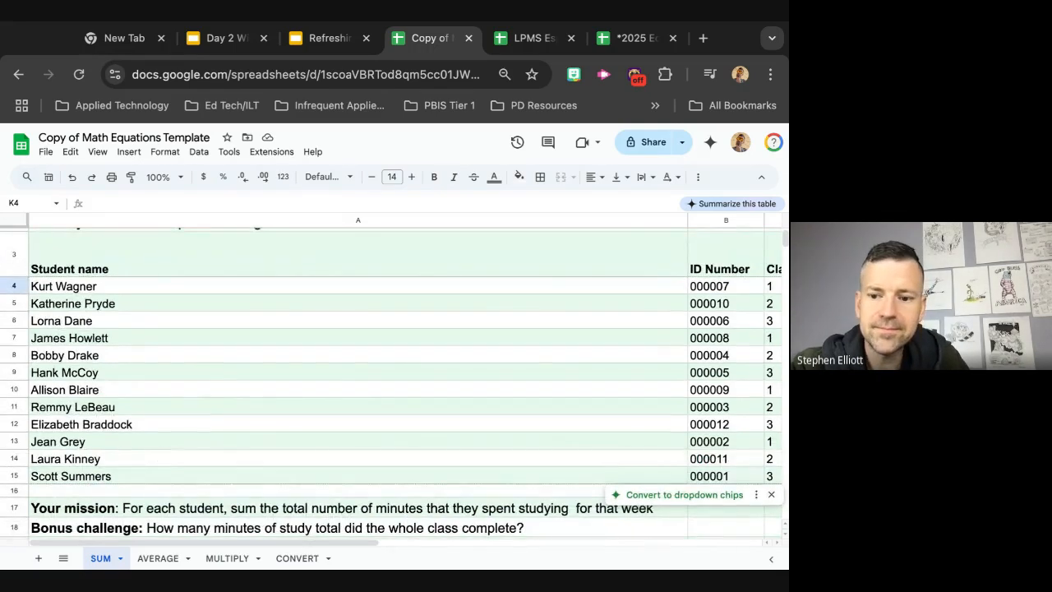
scroll(393, 376, up, 1)
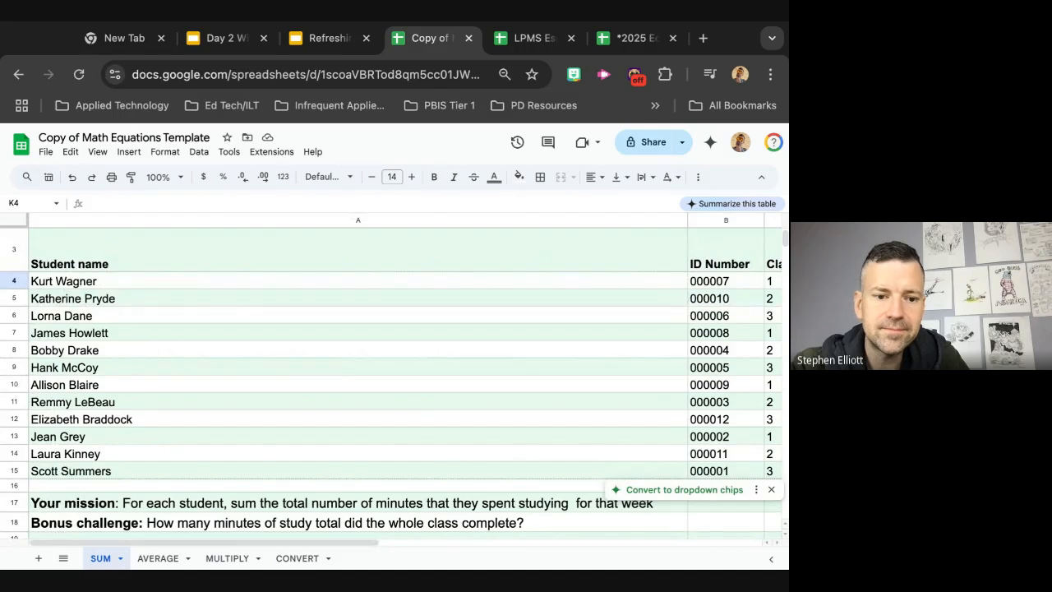
scroll(393, 388, down, 1)
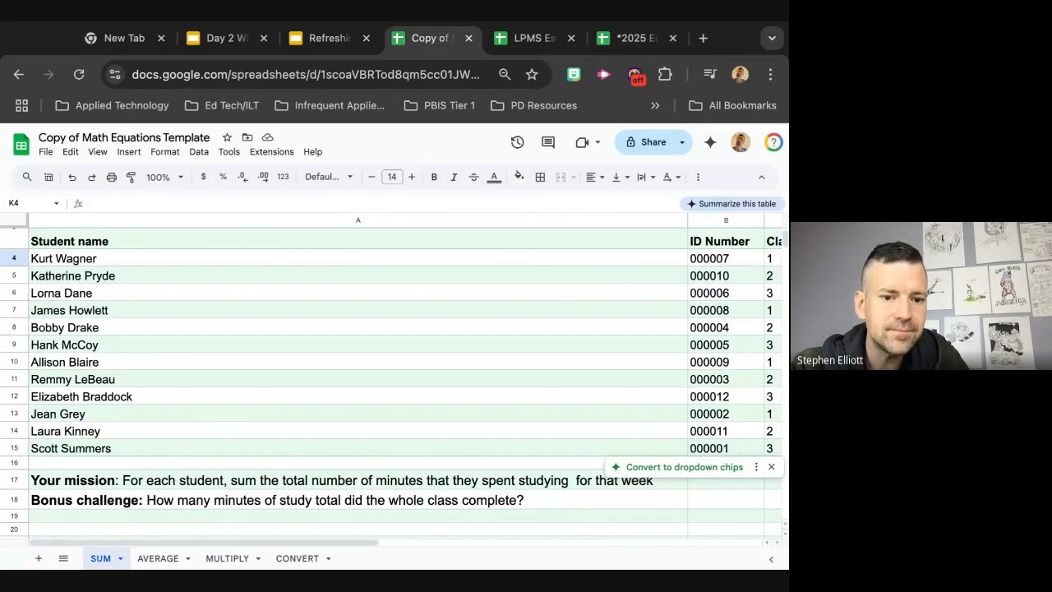
scroll(391, 375, up, 1)
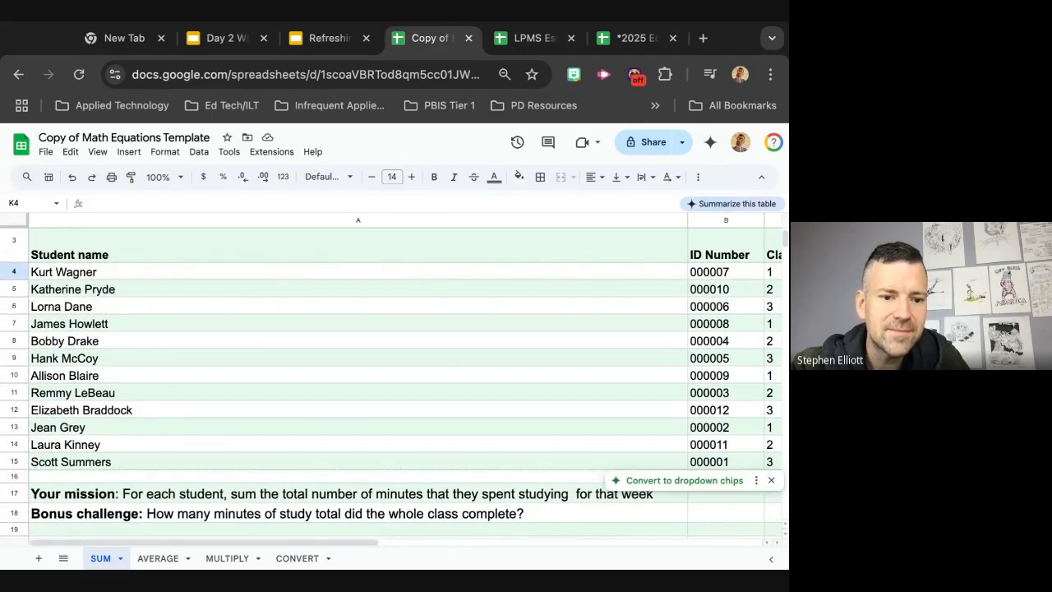
scroll(161, 442, down, 1)
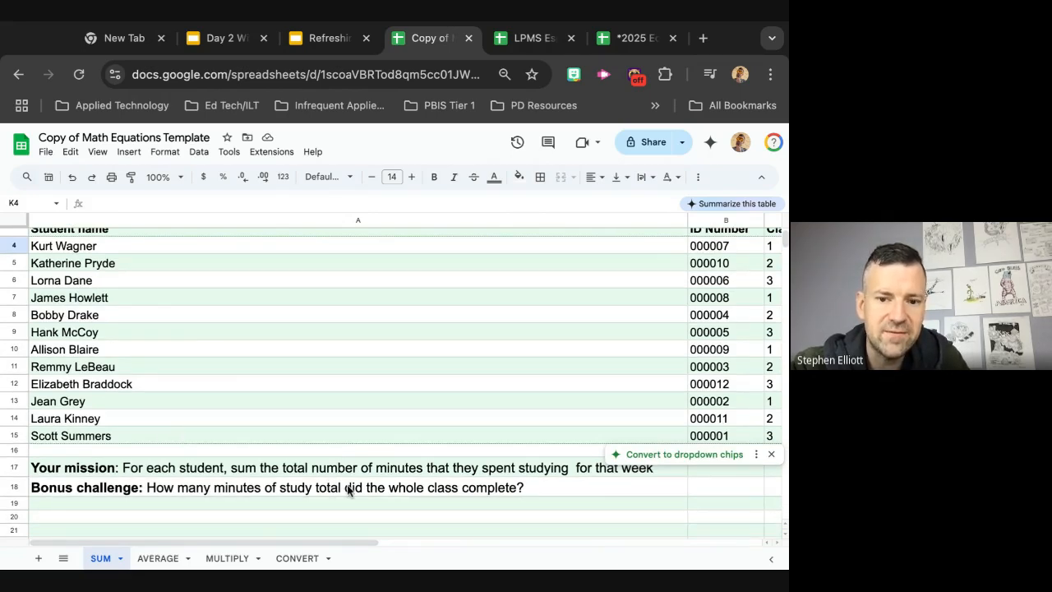
scroll(349, 490, up, 2)
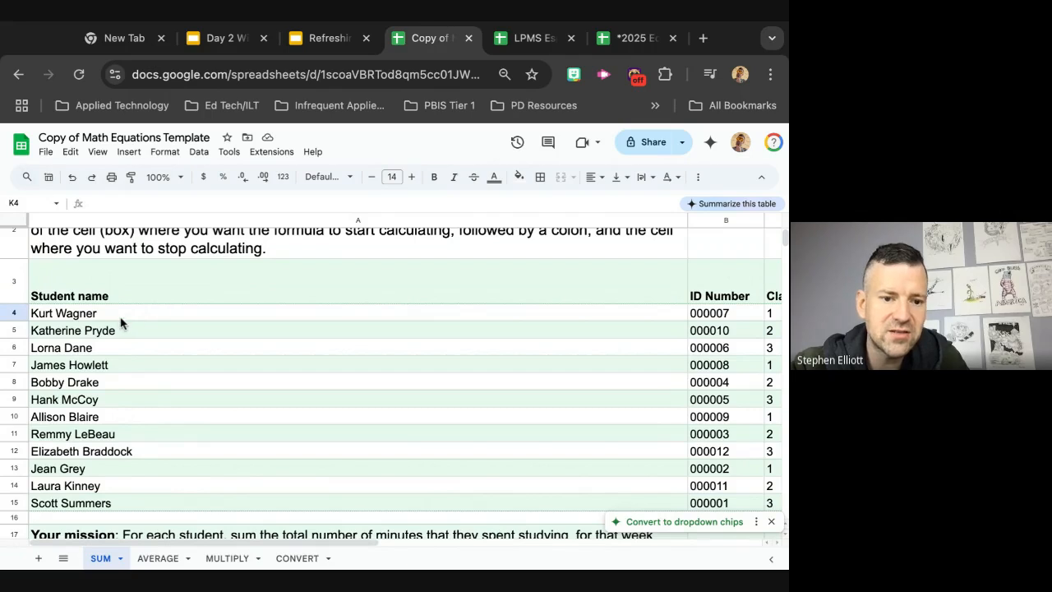
Total the first student's Monday to Friday study time in cell K4 with the formula =SUM(F4:J4)
scroll(374, 318, right, 5)
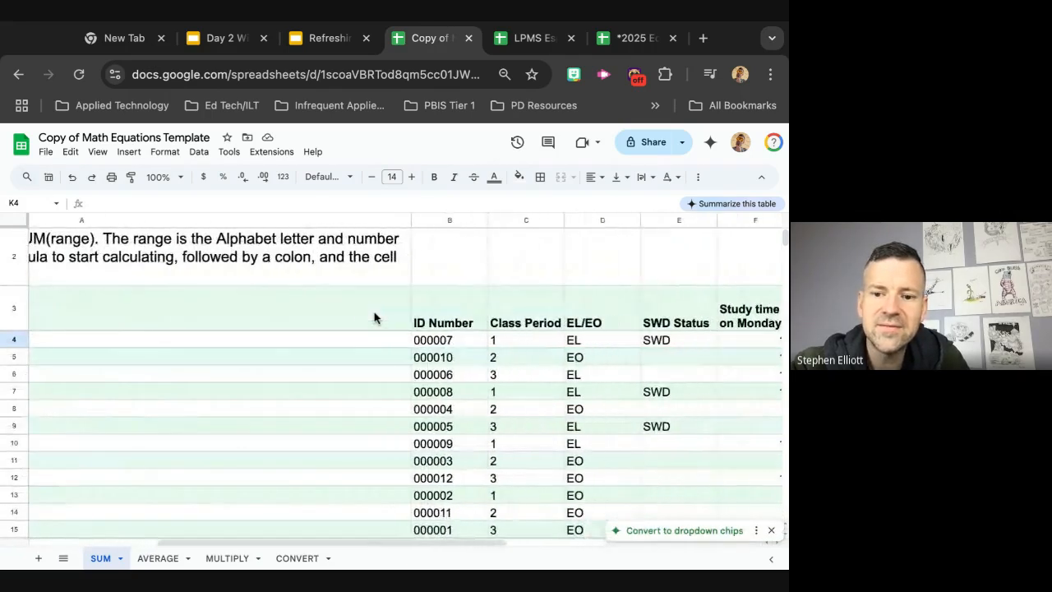
scroll(374, 318, right, 5)
click(406, 329)
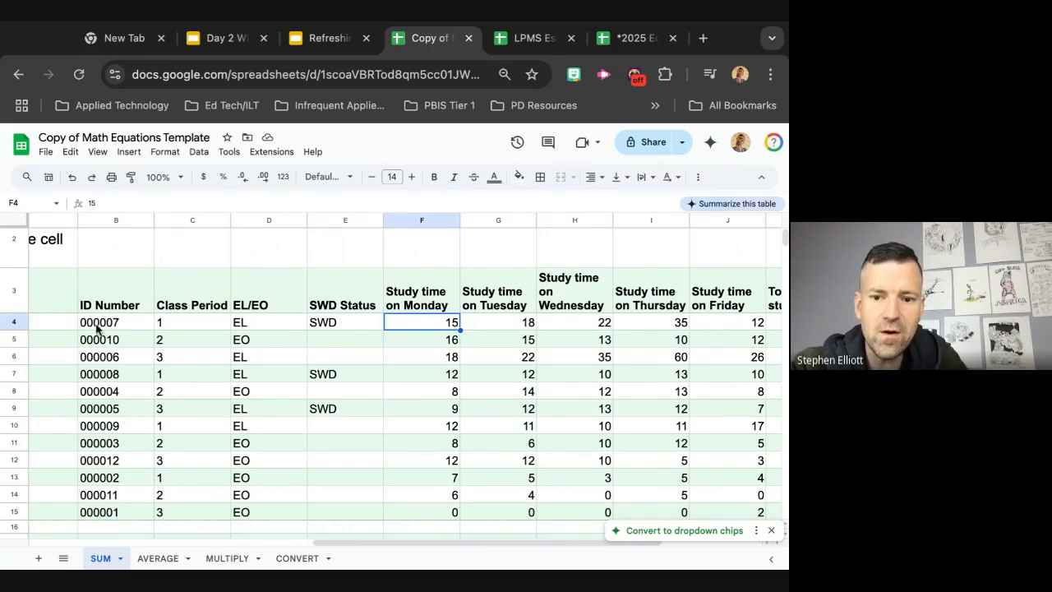
scroll(364, 380, right, 3)
scroll(364, 380, up, 1)
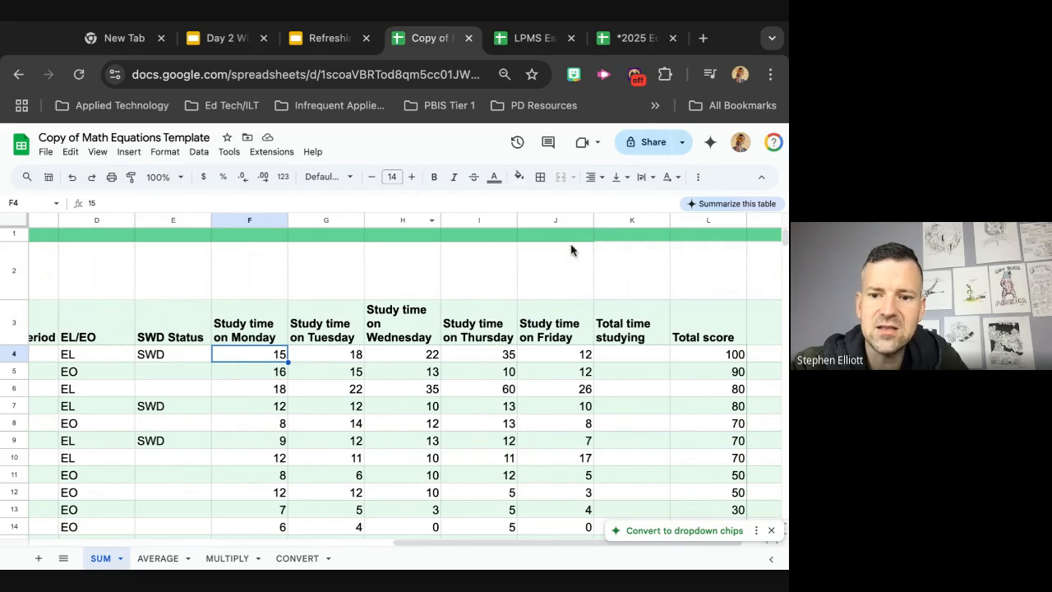
click(638, 360)
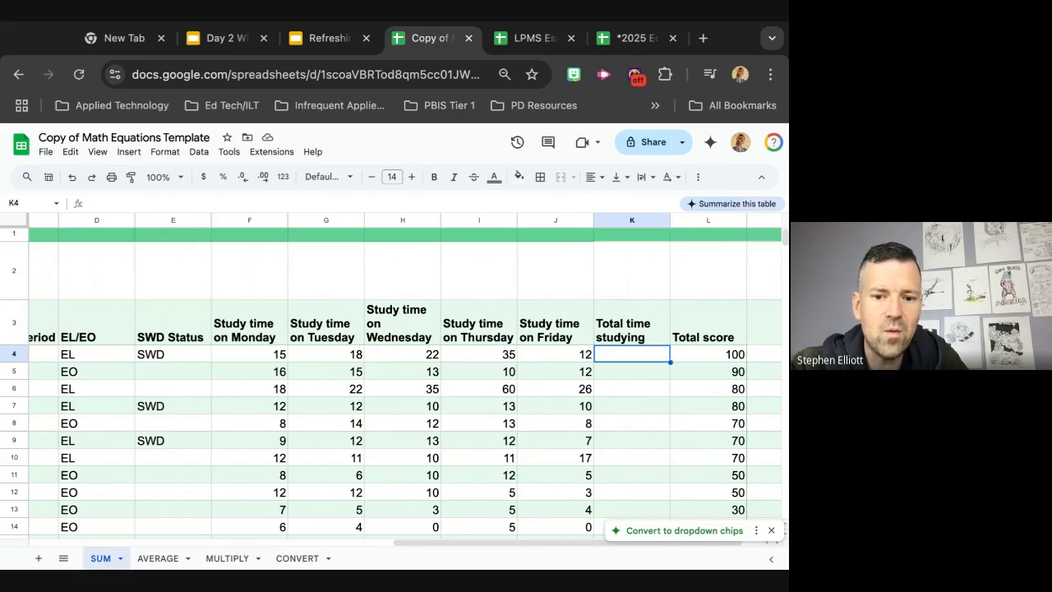
text(=sum)
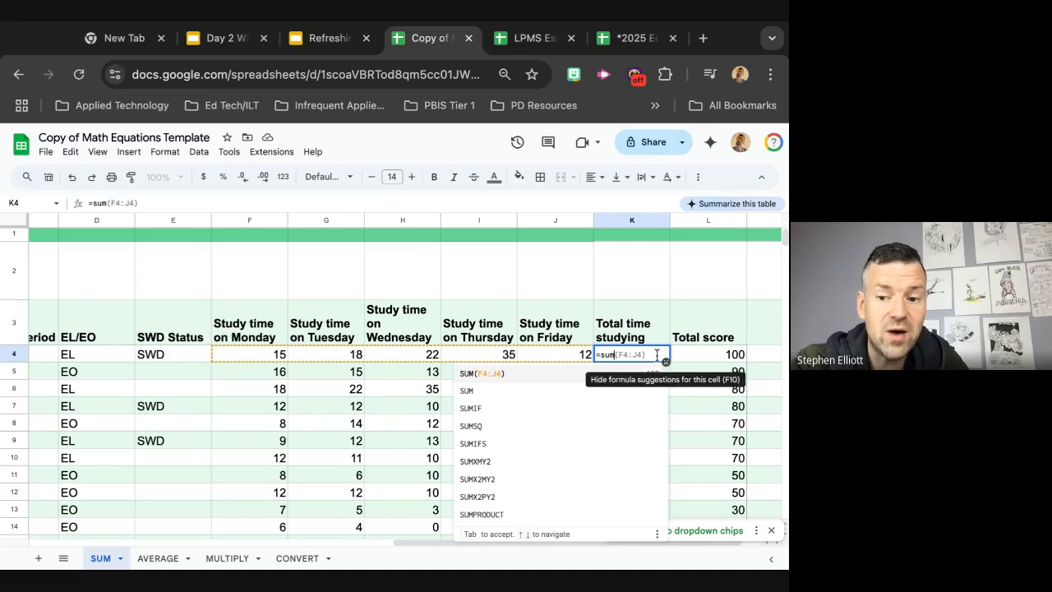
key(Return)
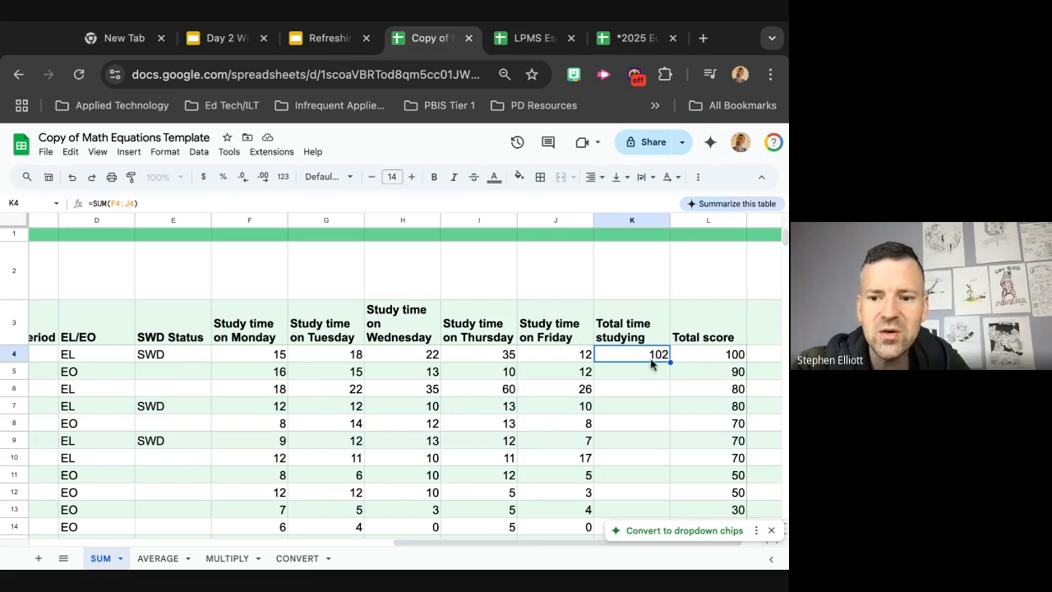
scroll(657, 439, down, 2)
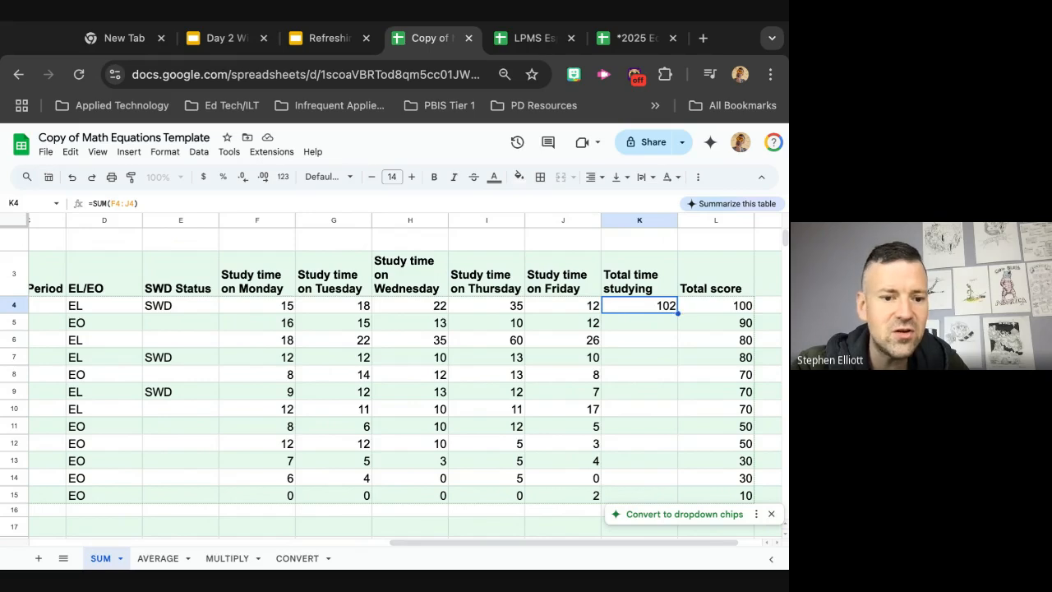
Fill the K4 sum formula down through K15 to total the weekly study time of every remaining student
drag(677, 313, 674, 487)
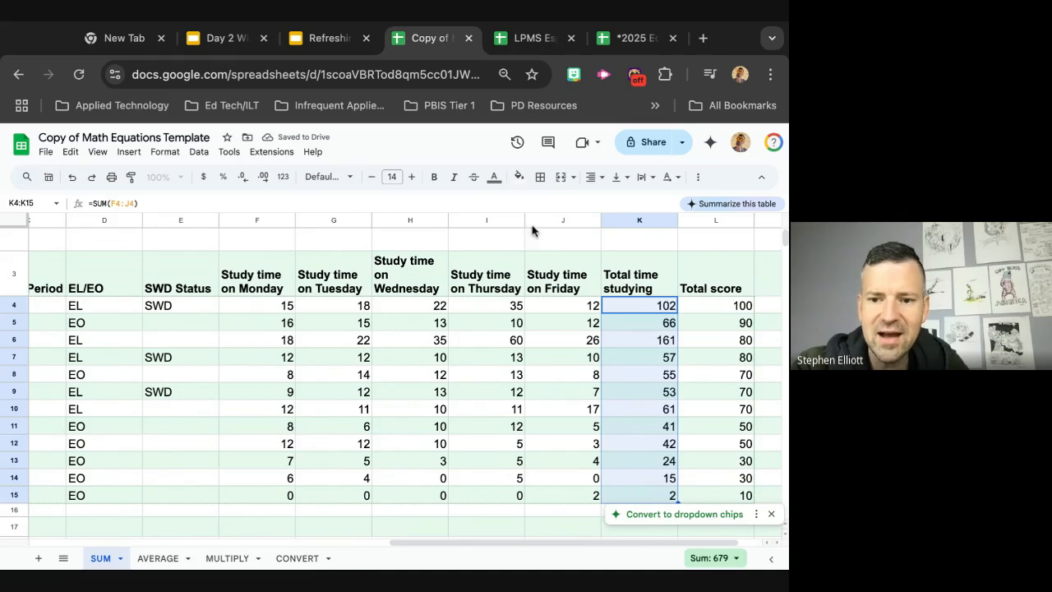
scroll(494, 325, up, 1)
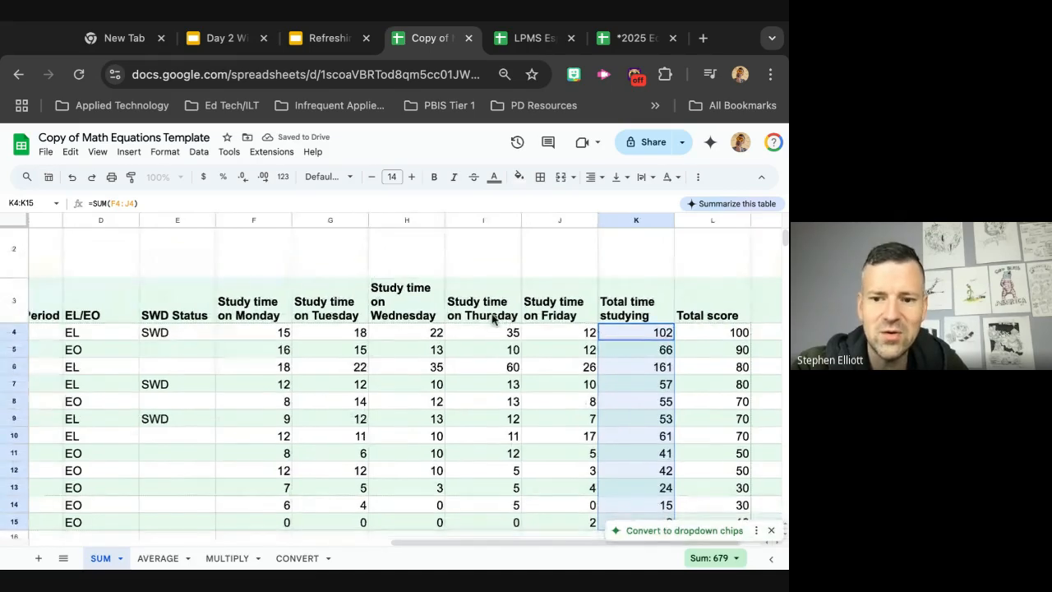
Inspect the copied sum formulas in K5 and K6 alongside the student names and daily study times
click(614, 355)
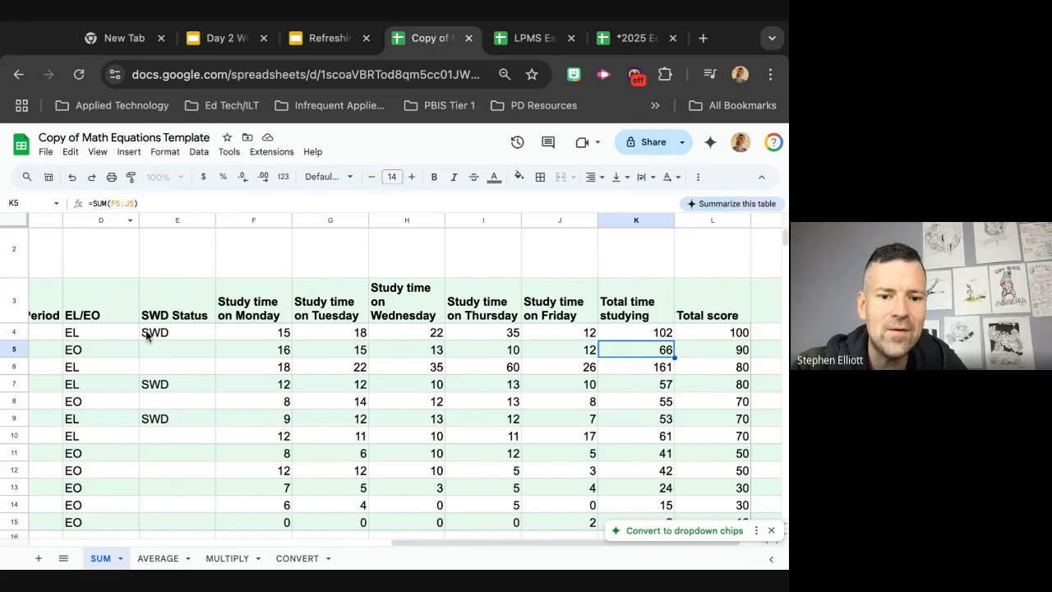
scroll(162, 370, left, 2)
scroll(162, 369, up, 1)
scroll(162, 369, left, 3)
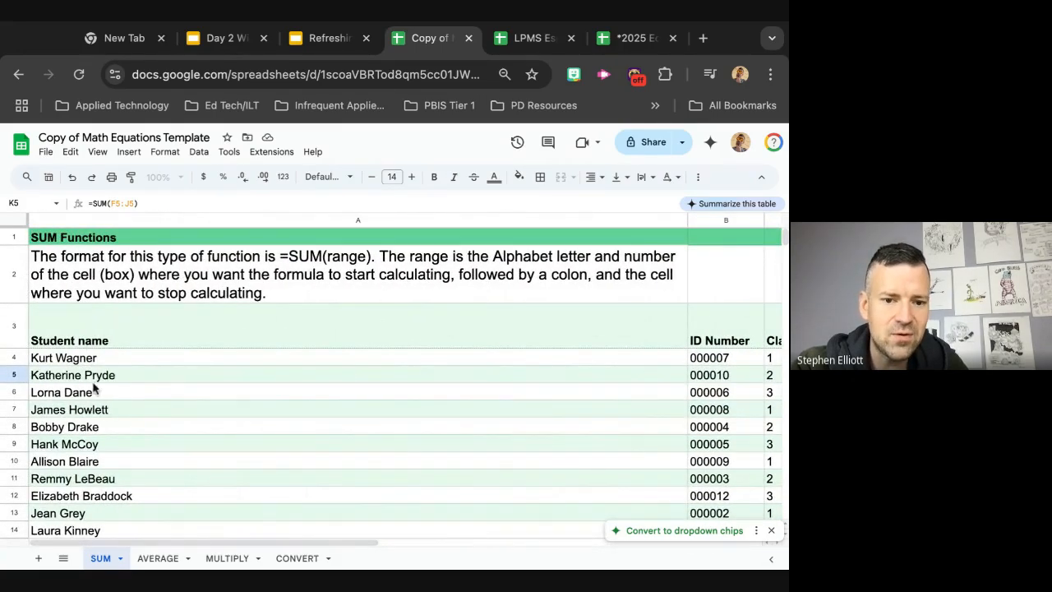
scroll(120, 380, right, 10)
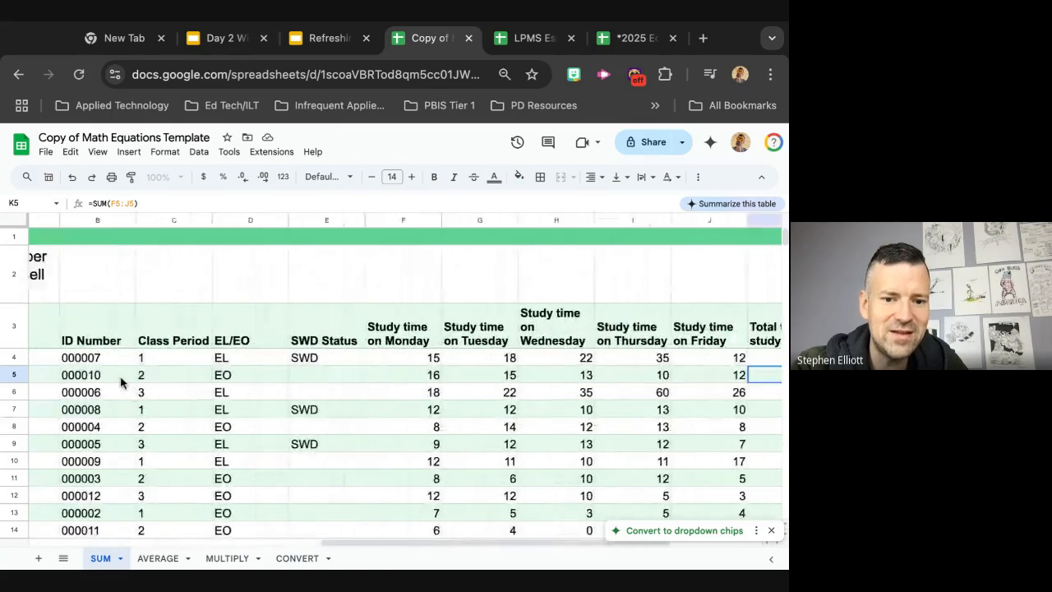
scroll(283, 374, right, 3)
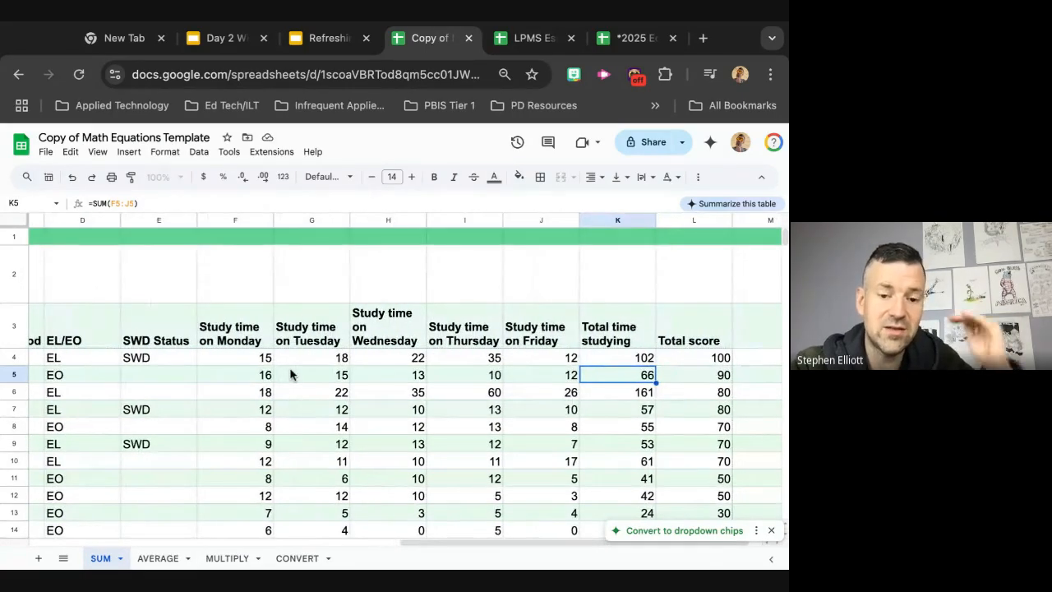
scroll(541, 364, right, 1)
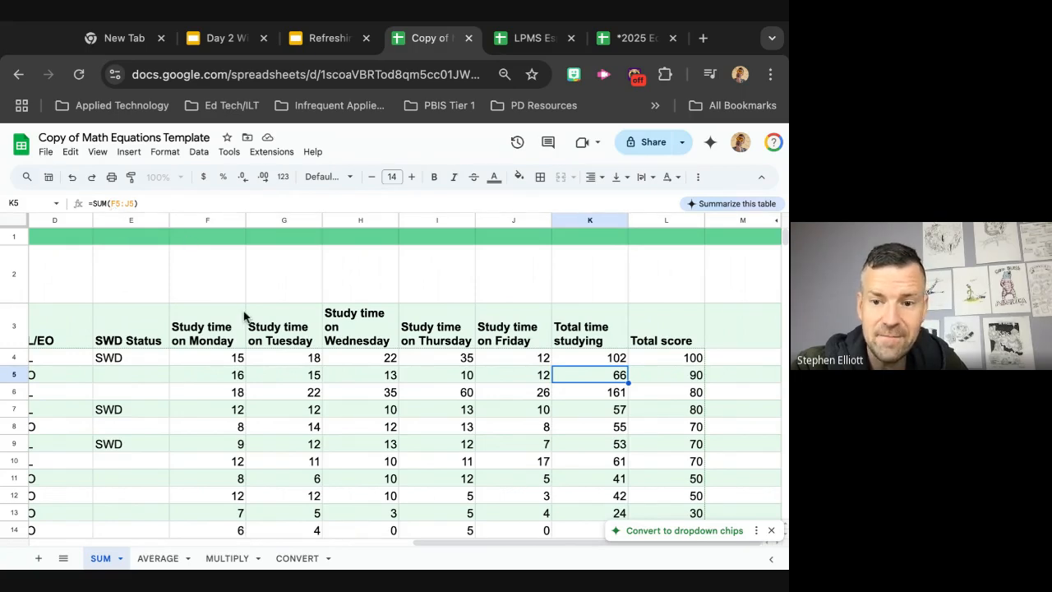
click(584, 393)
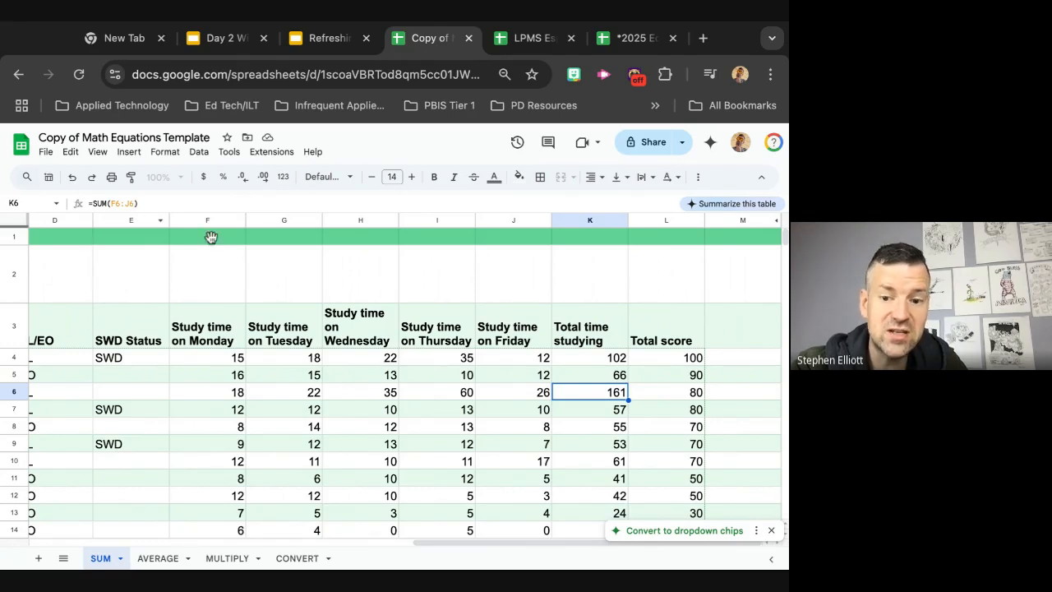
Reread the mission and bonus challenge, and enter the label "Total Study Time" in K16 below the students' totals
scroll(494, 427, down, 2)
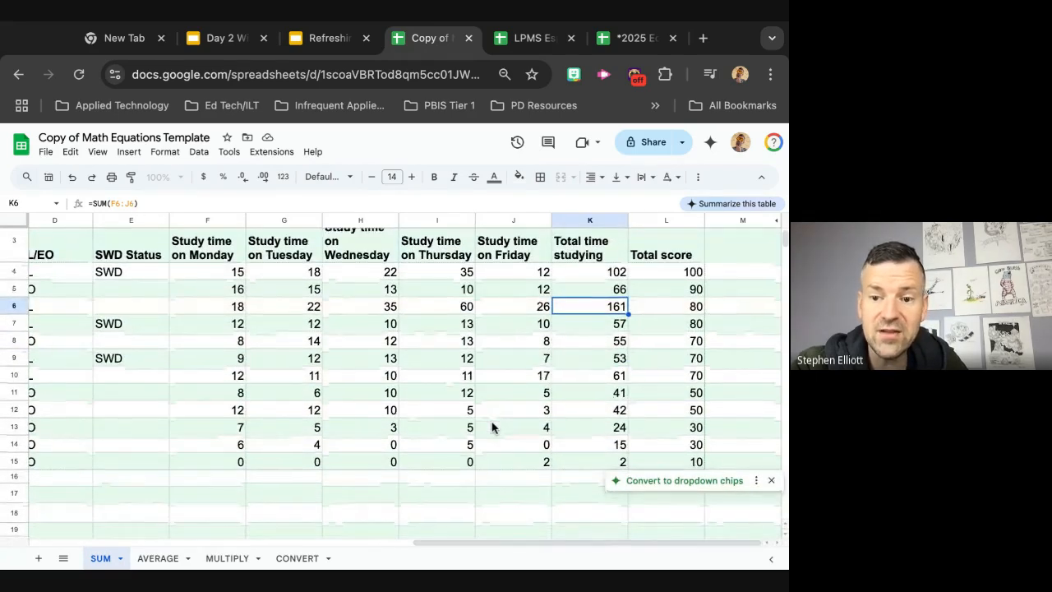
scroll(493, 426, down, 2)
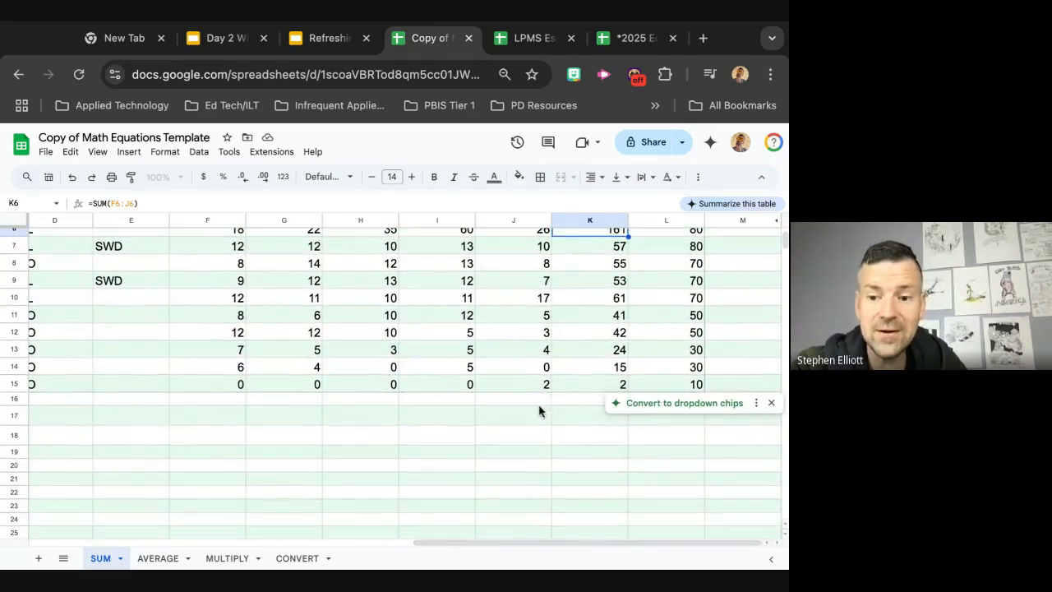
click(583, 416)
scroll(263, 506, left, 1)
scroll(263, 506, left, 5)
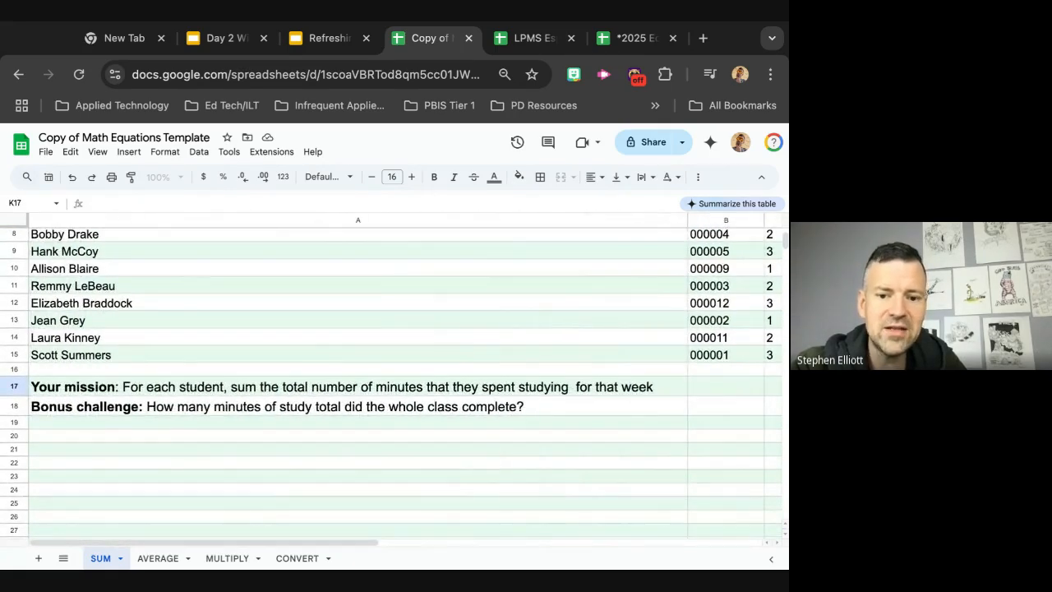
scroll(391, 375, right, 3)
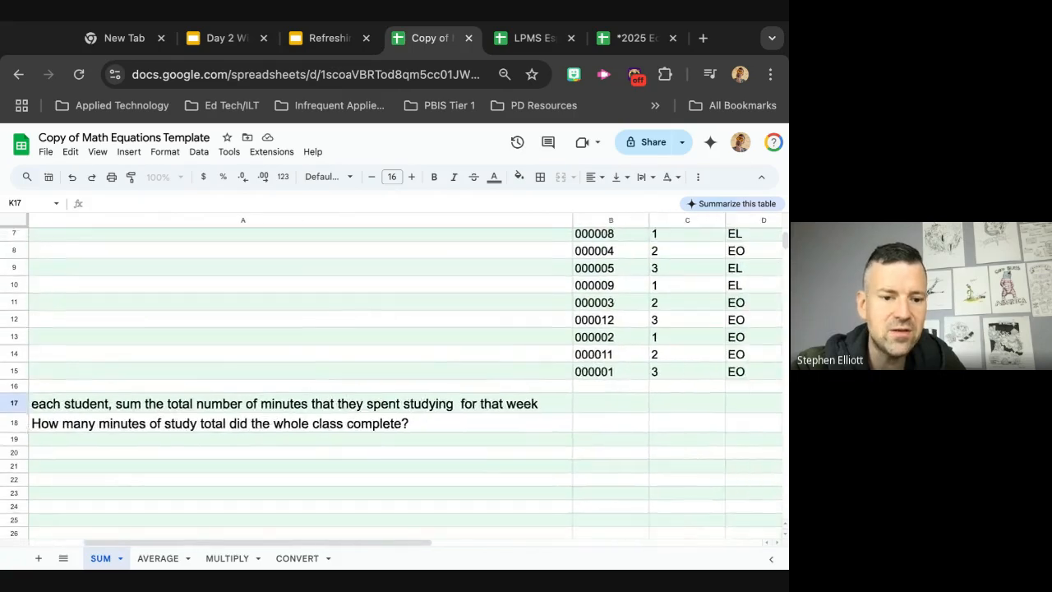
scroll(599, 440, right, 6)
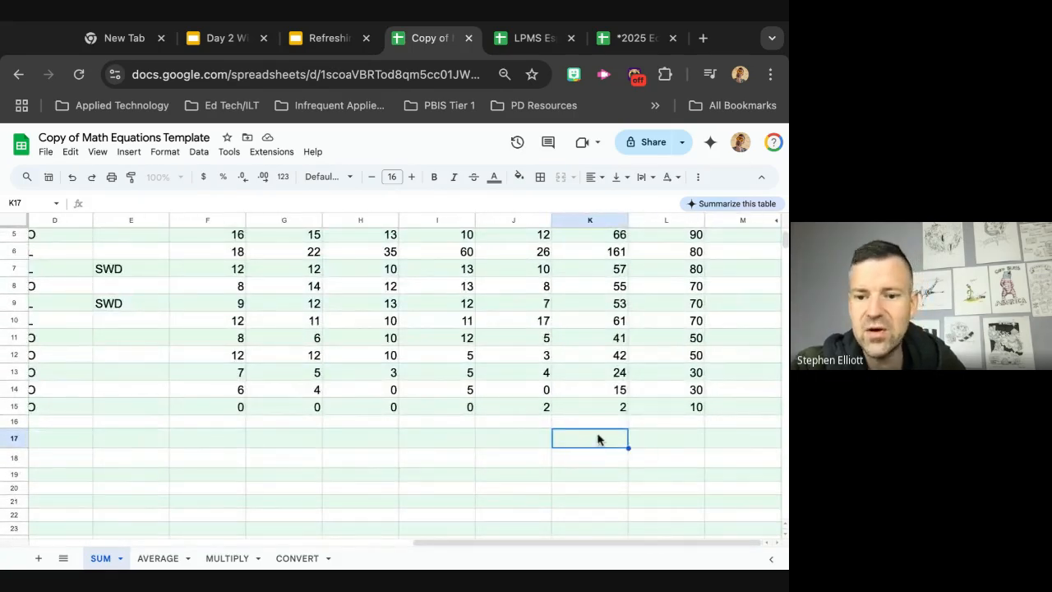
click(587, 424)
text(Total Study Time)
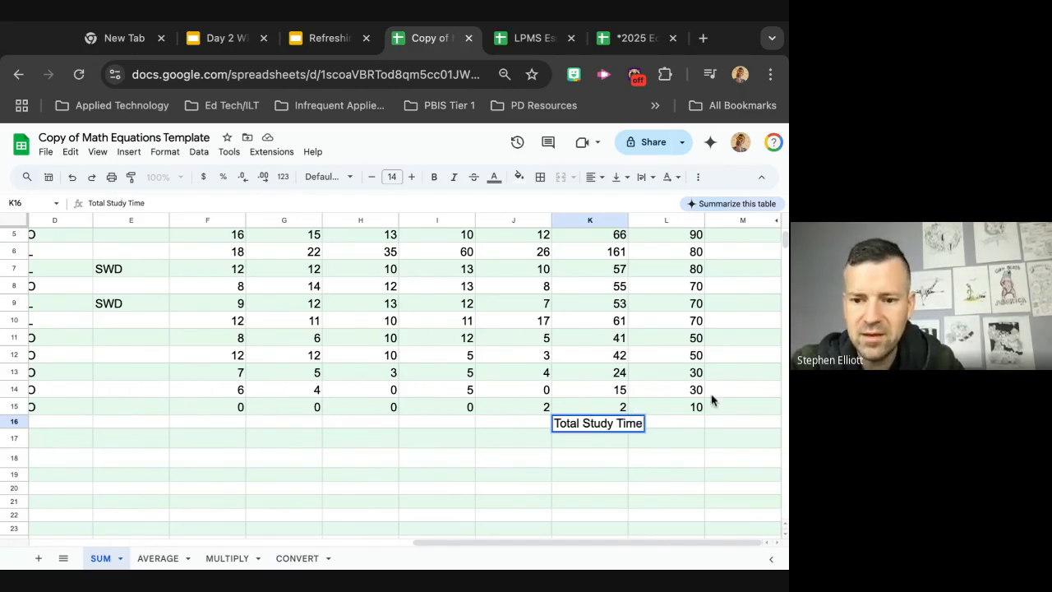
click(679, 425)
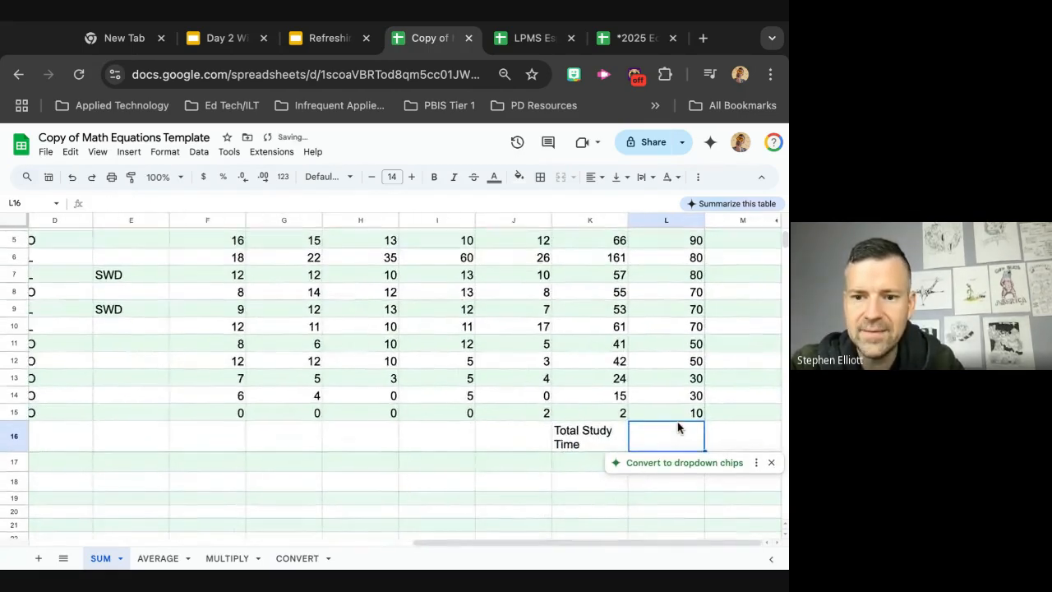
Move the "Total Study Time" label from K16 to J16
scroll(679, 428, up, 3)
scroll(679, 427, down, 2)
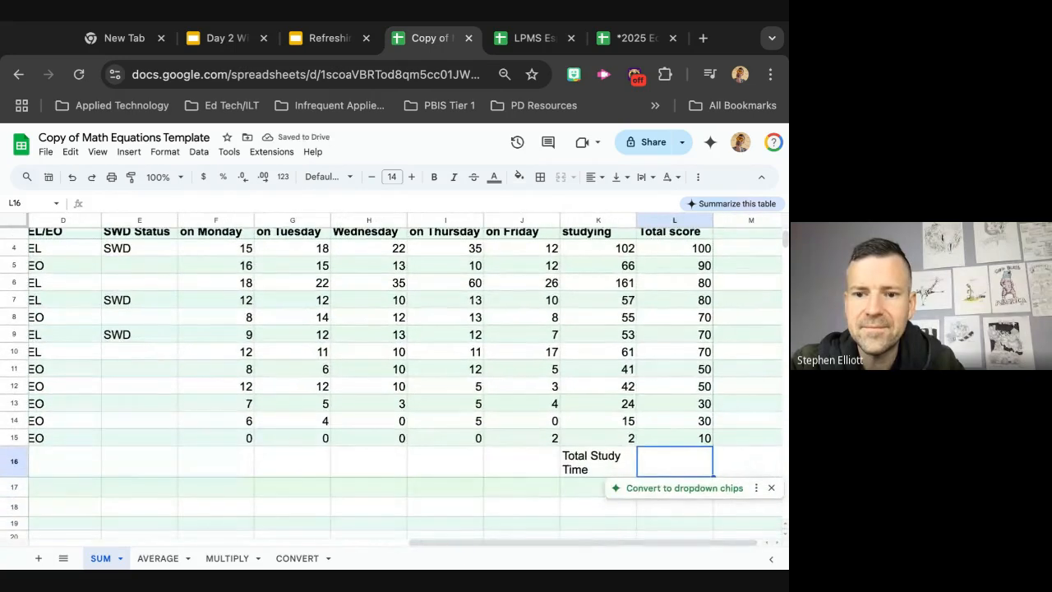
scroll(606, 308, up, 1)
click(609, 481)
key(ctrl+x)
click(527, 483)
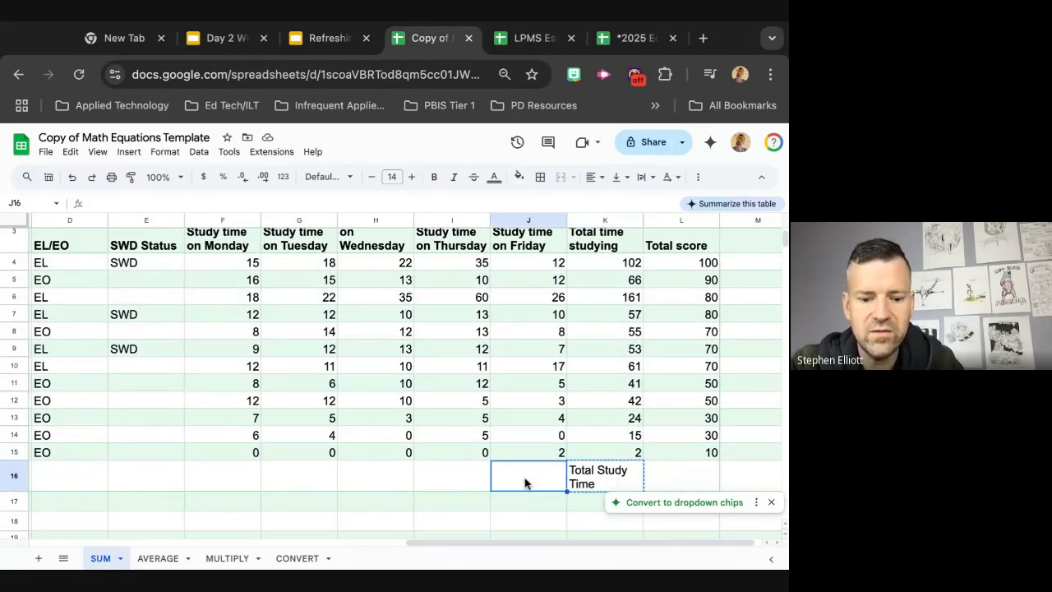
key(ctrl+v)
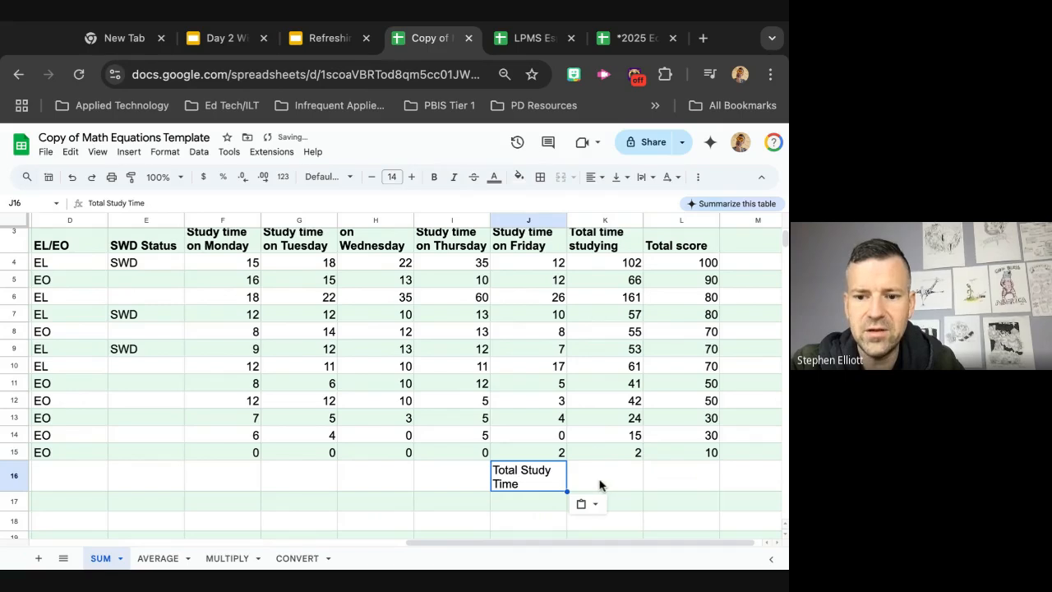
Total the whole class's study time in K16 with the suggested formula =SUM(K2:K15)
click(601, 484)
text(=sum)
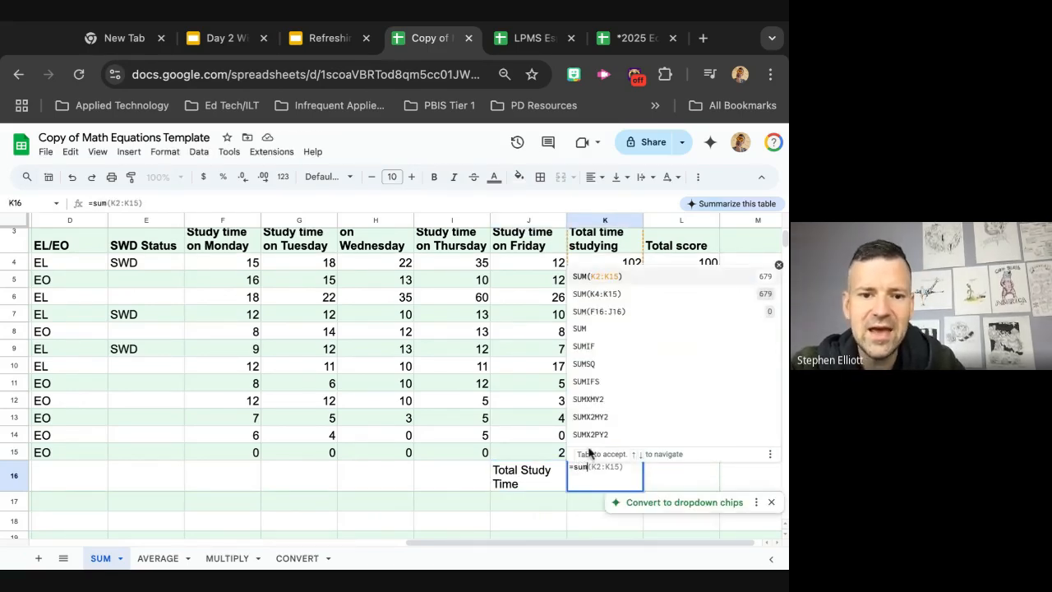
scroll(464, 430, up, 2)
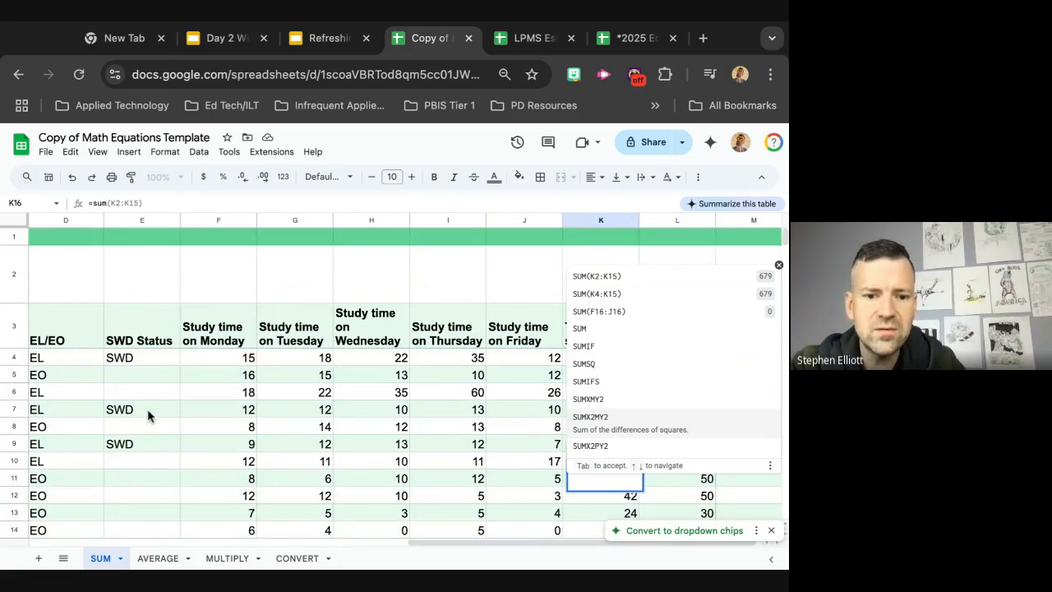
scroll(148, 411, down, 3)
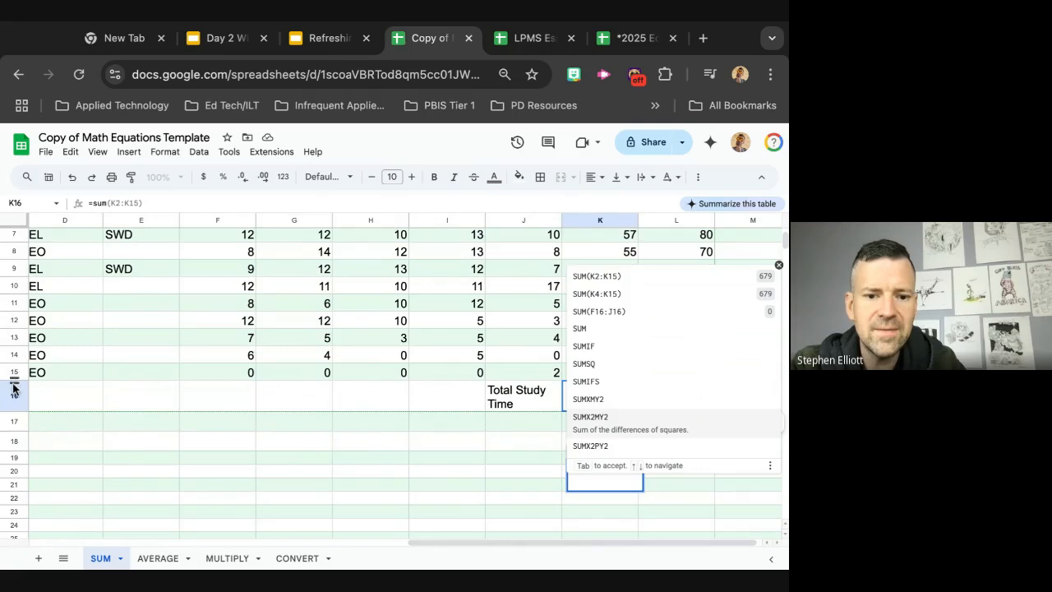
click(652, 281)
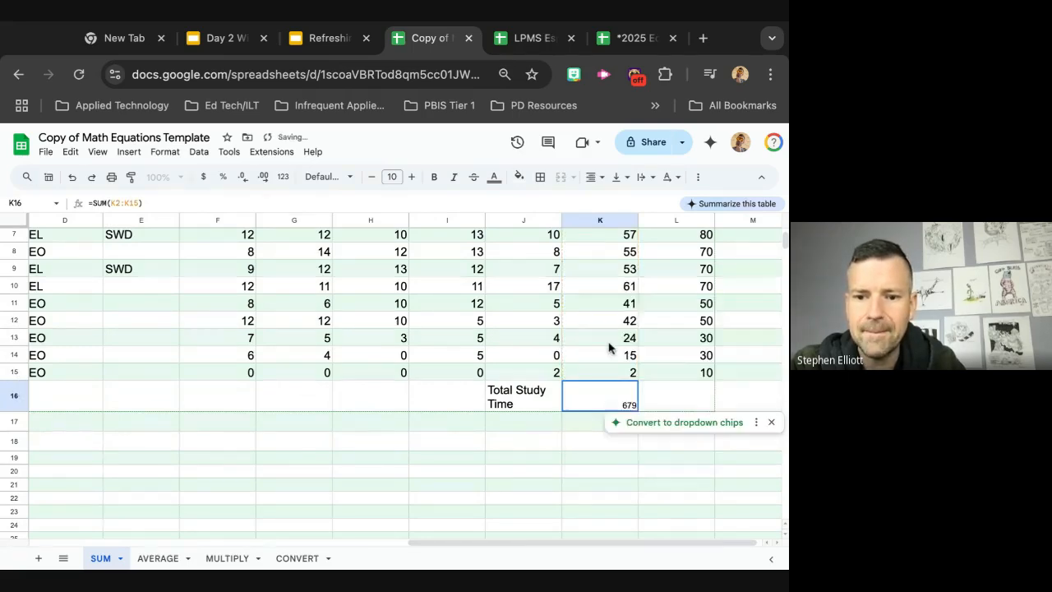
click(507, 462)
click(588, 404)
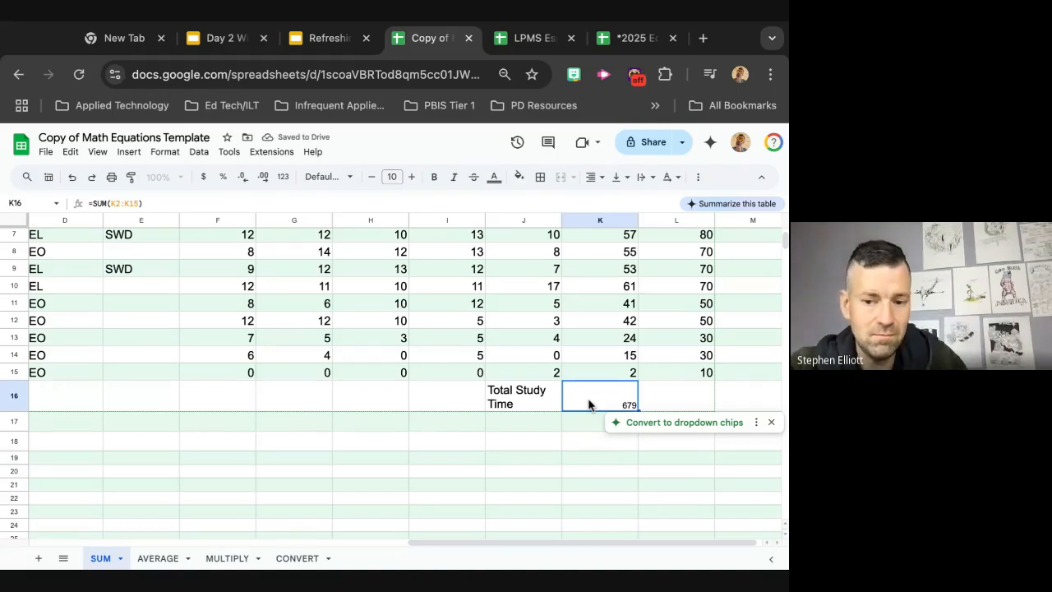
scroll(589, 404, up, 2)
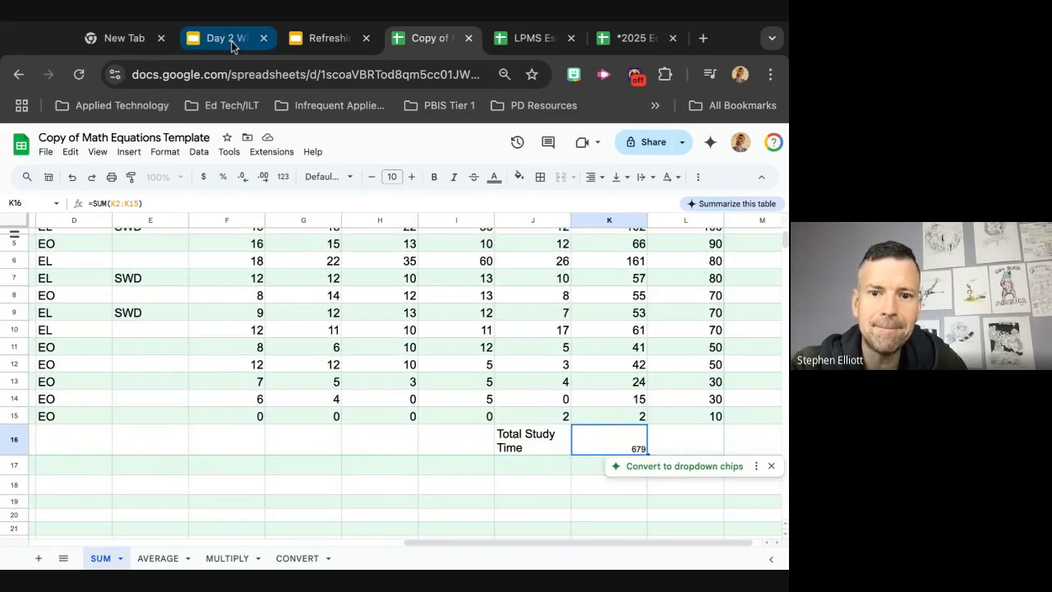
Check the timer and challenges on the "Let's play with spreadsheets!" slide in Google Slides, and return to the math equations spreadsheet
click(324, 41)
click(216, 39)
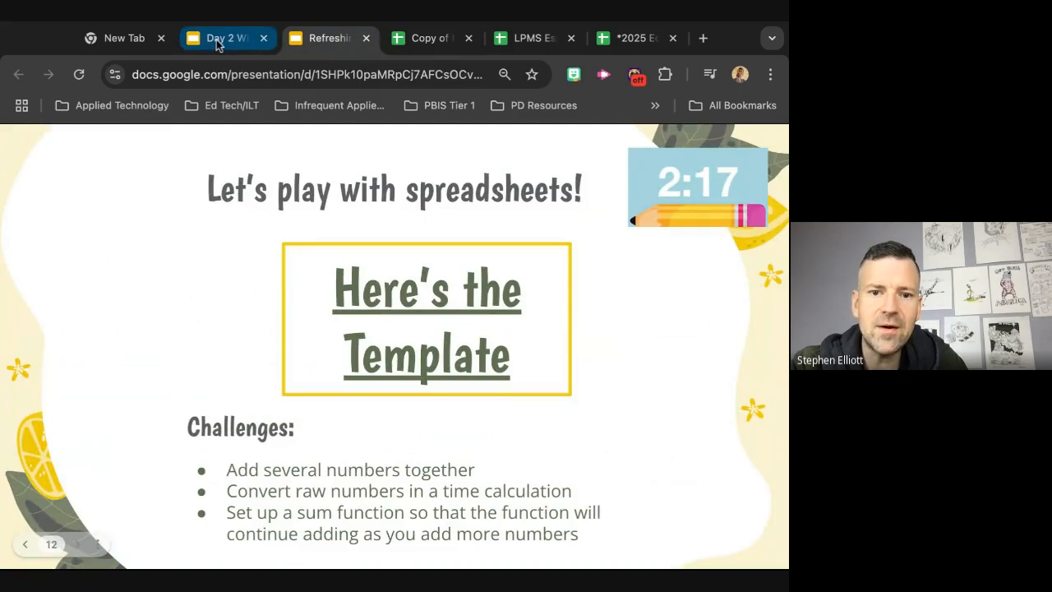
click(323, 51)
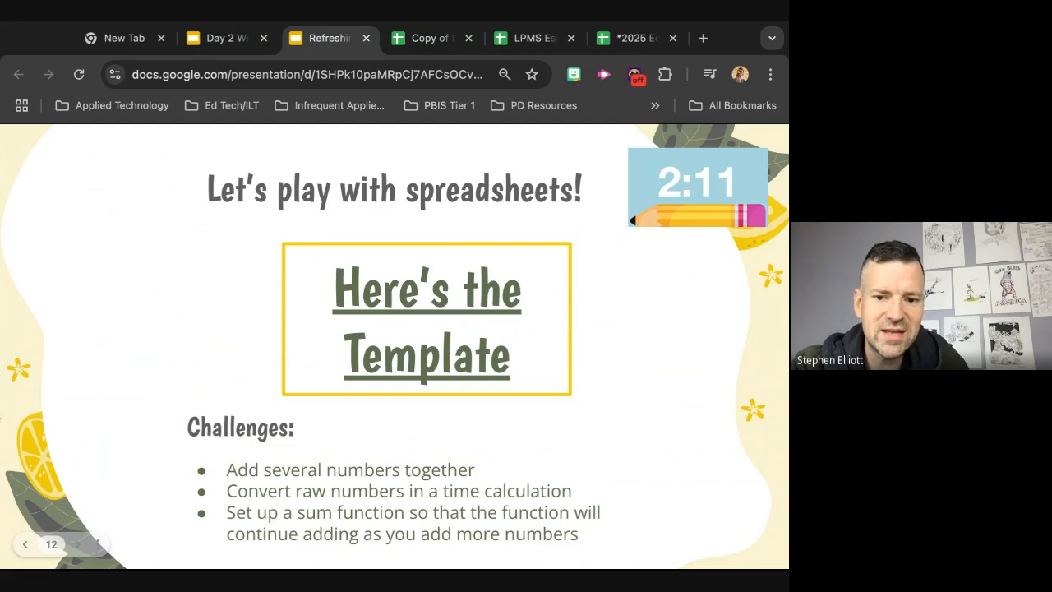
click(422, 43)
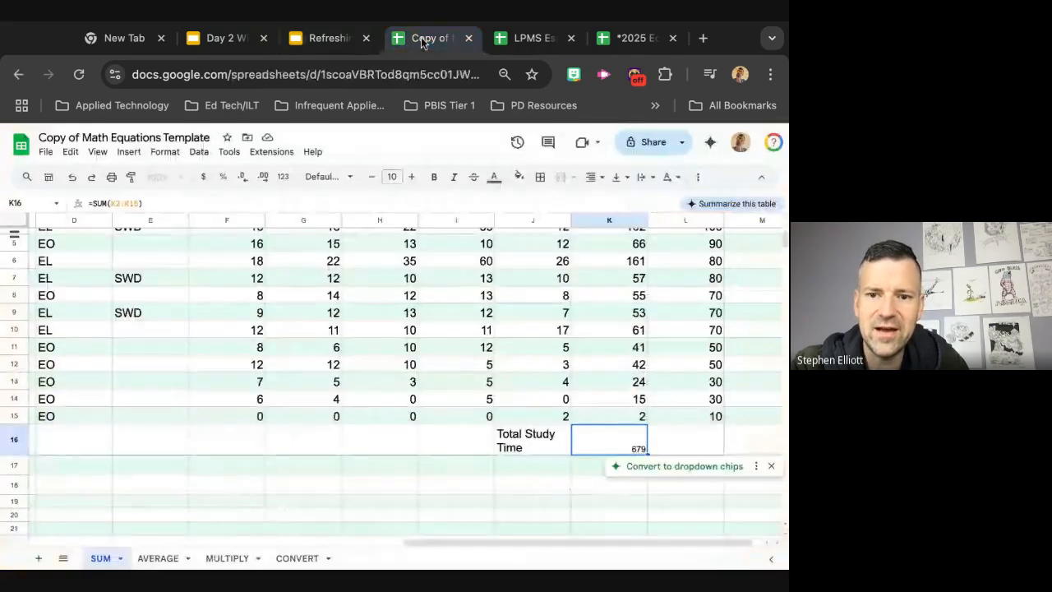
Enter the label "Total Study TIme in Hours" in J17, directly below the Total Study Time label
click(456, 506)
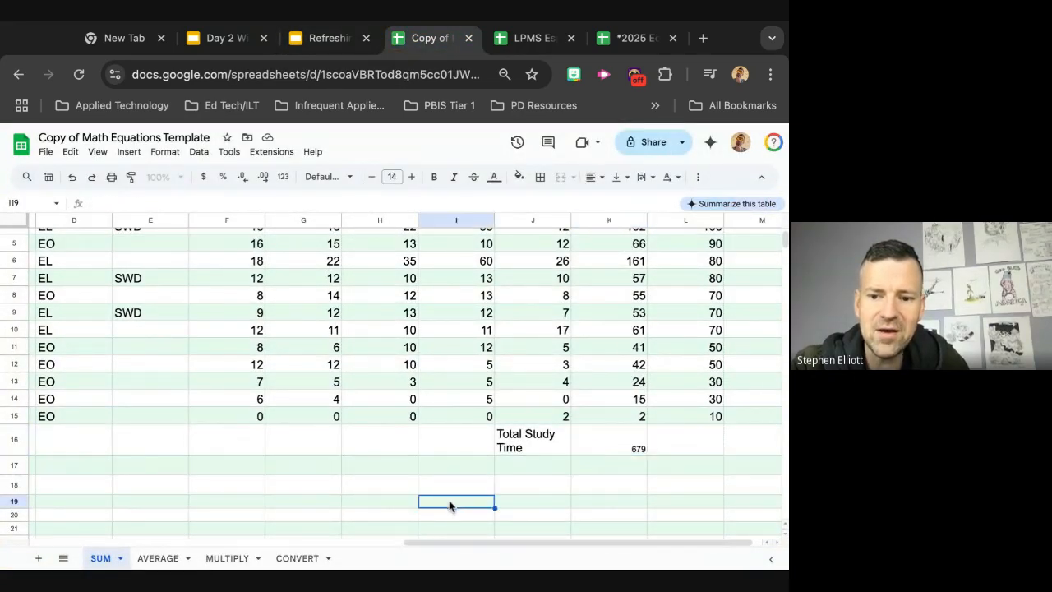
click(613, 440)
scroll(613, 439, right, 1)
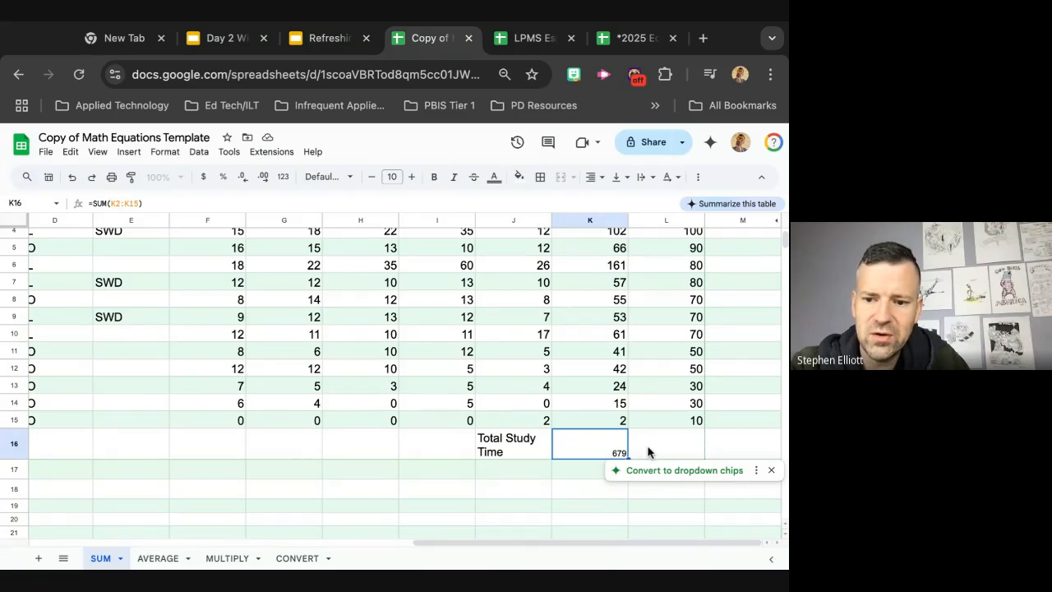
click(647, 452)
scroll(647, 452, up, 1)
click(497, 476)
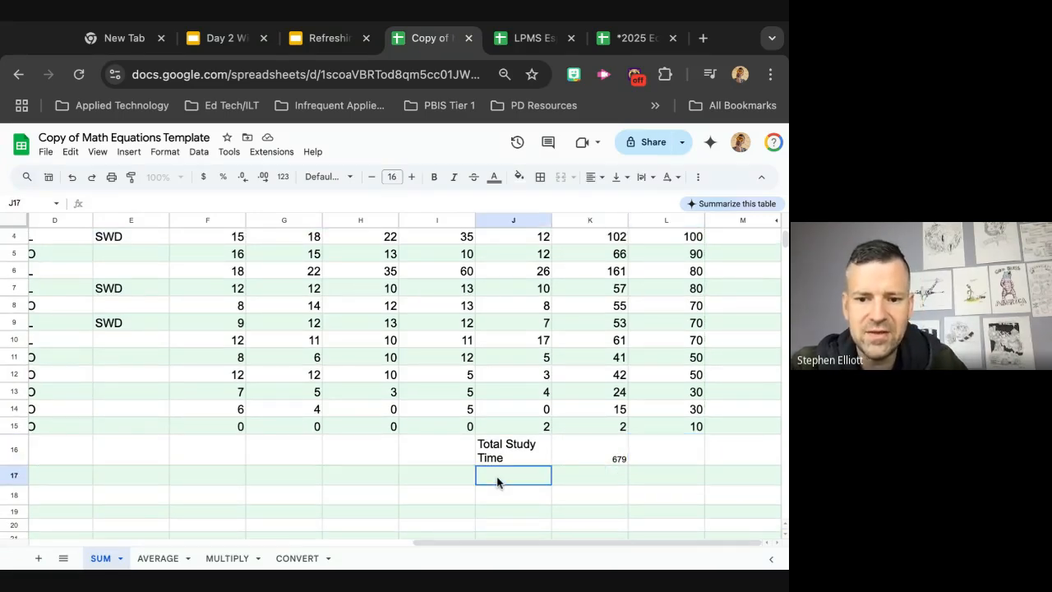
text(Total Study TIme )
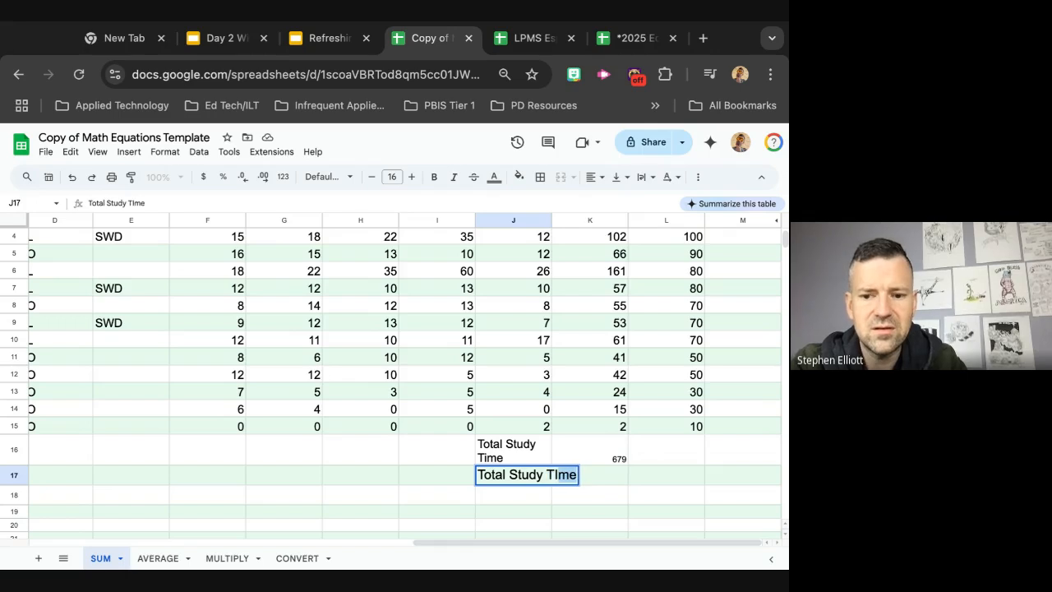
text(in Hours)
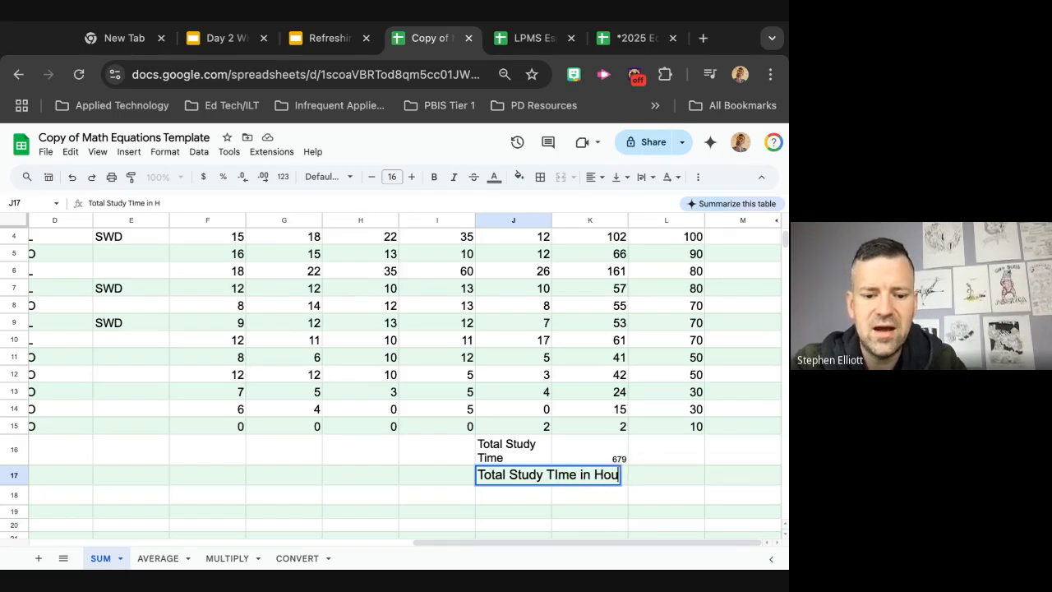
Begin a CONVERT formula in K17, beside the label for the total study time in hours
click(579, 502)
click(576, 491)
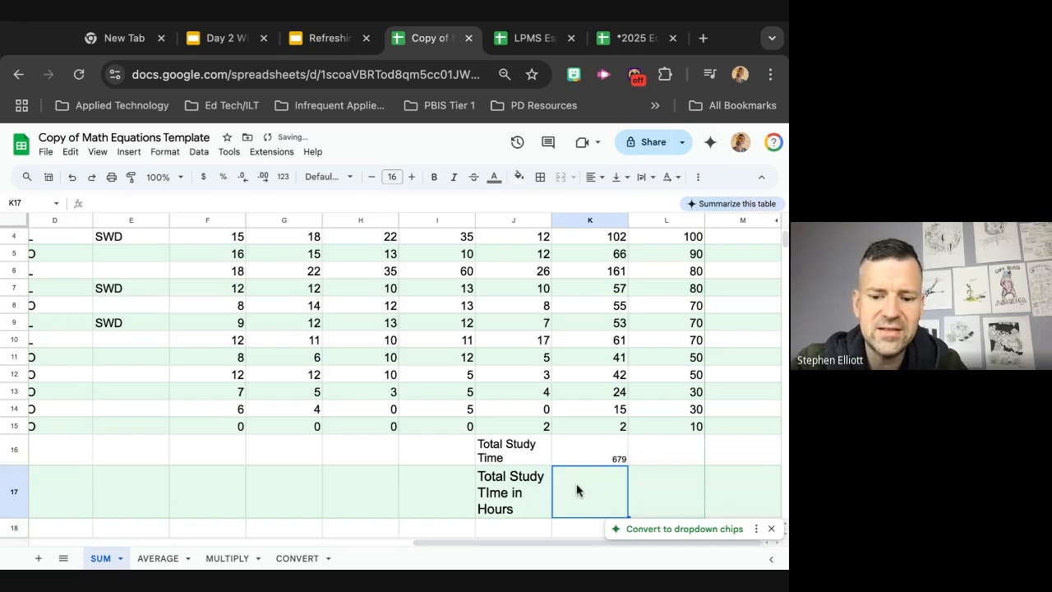
scroll(577, 491, down, 2)
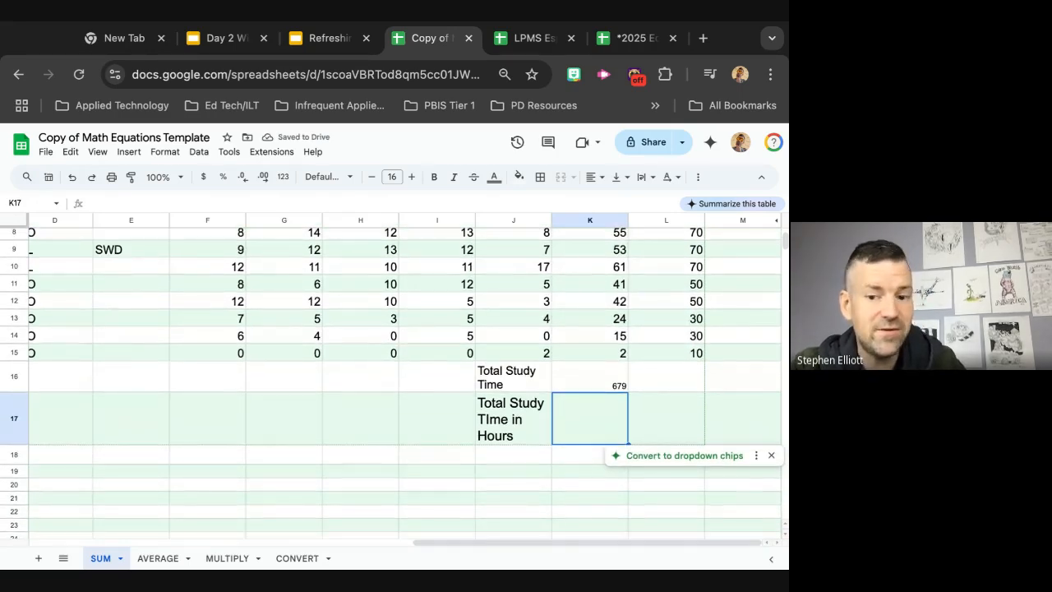
text(=convert)
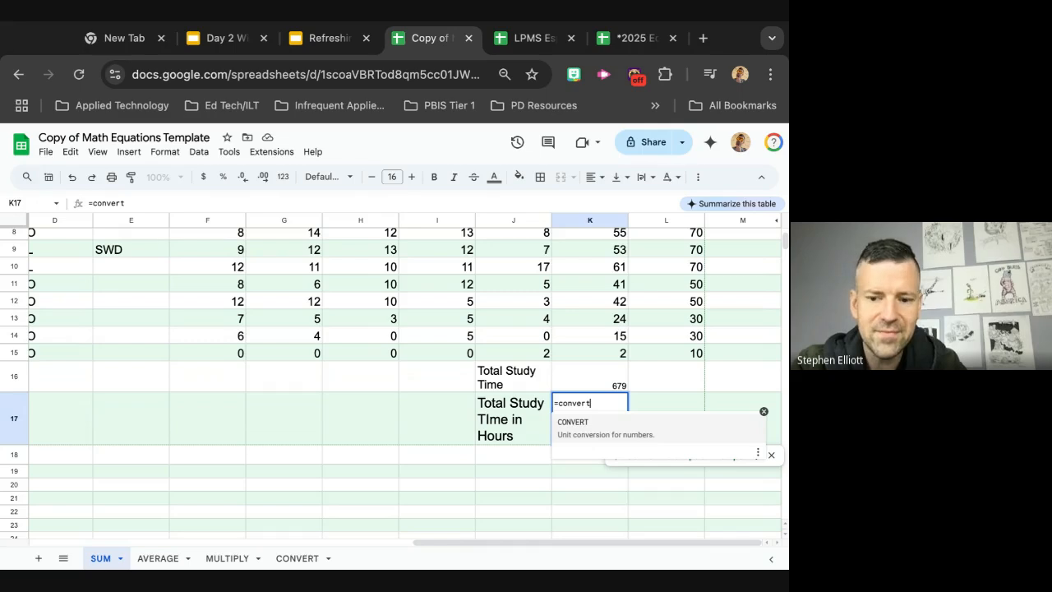
text(()
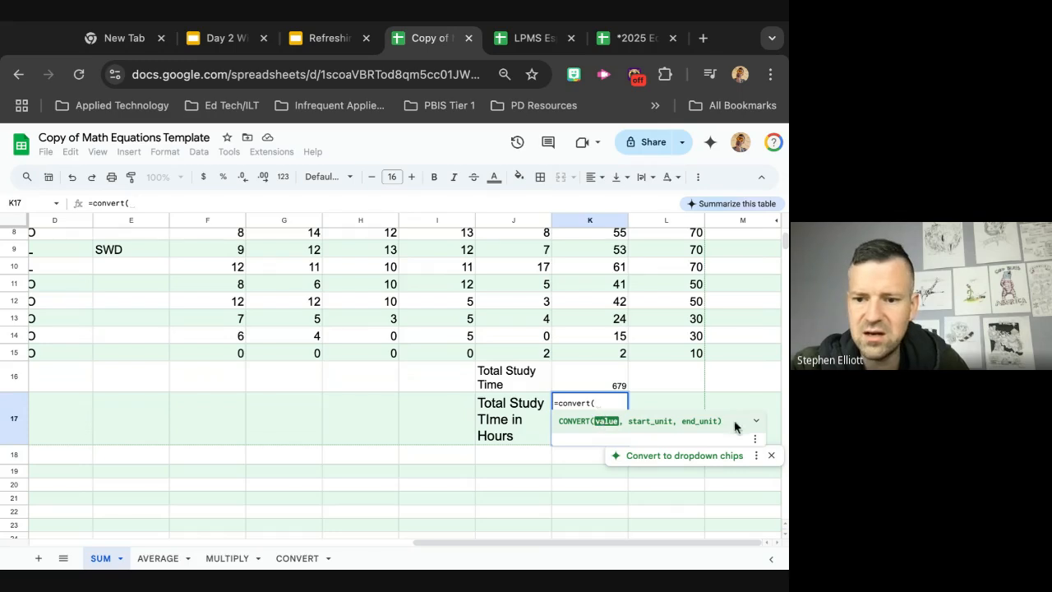
Read the CONVERT function's built-in help for its example and its value, start unit and end unit arguments
click(756, 421)
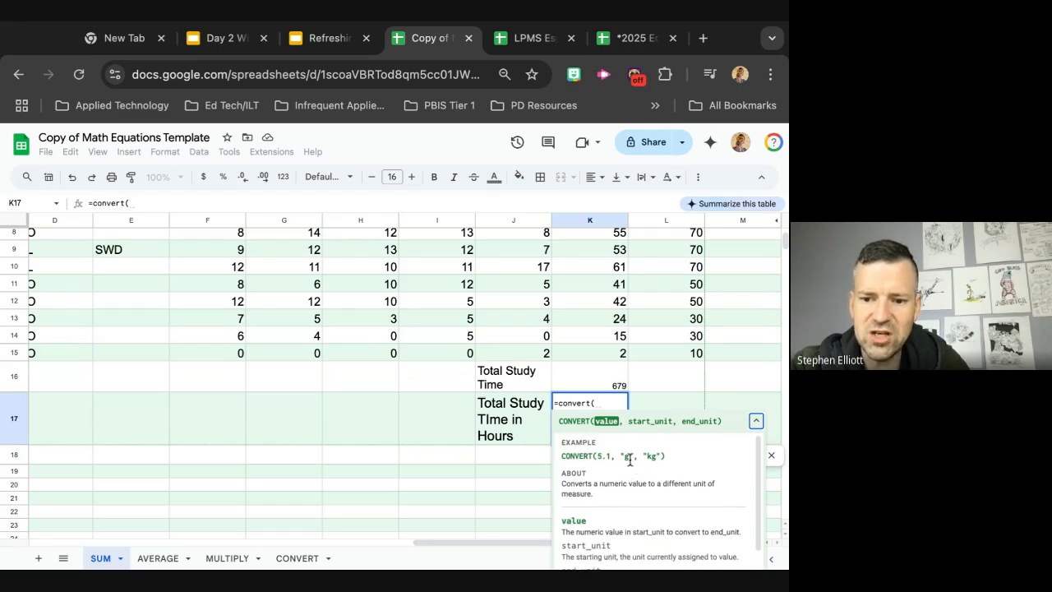
scroll(659, 484, down, 2)
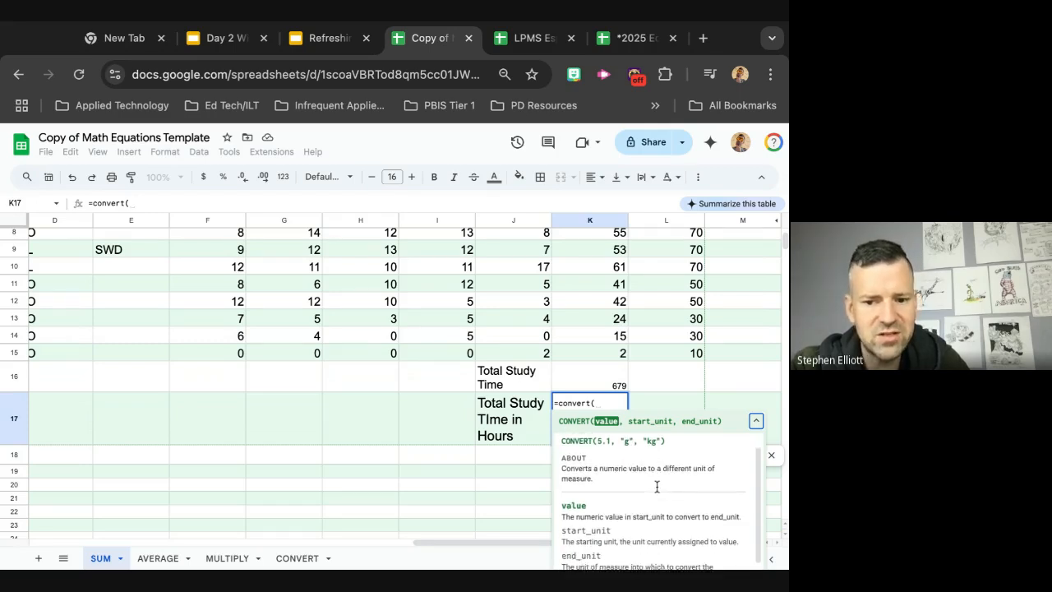
scroll(716, 448, up, 2)
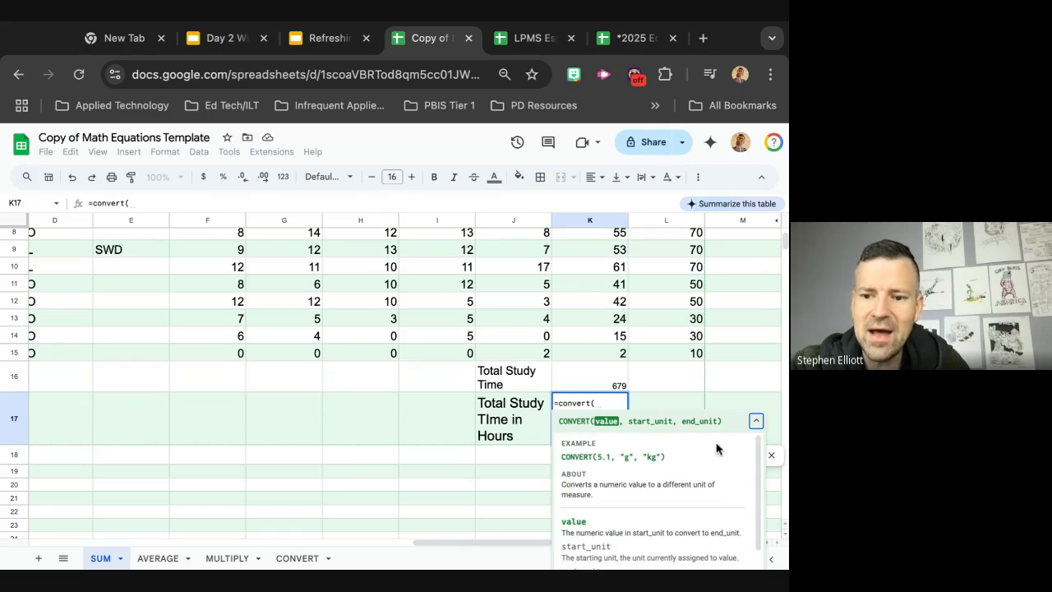
click(756, 422)
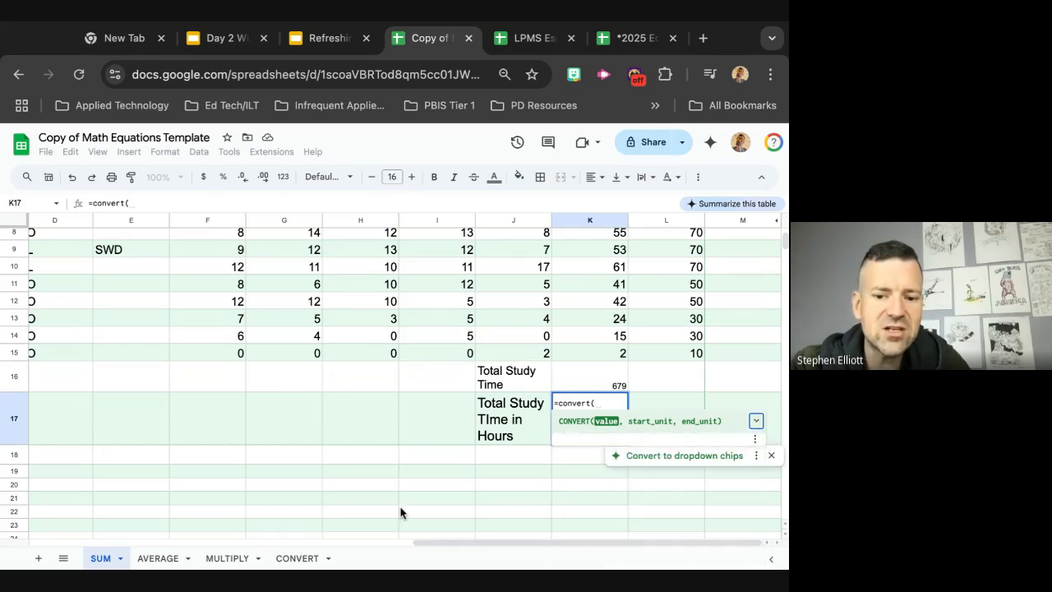
Complete the K17 formula as =convert(K16, "min","hr") to turn the class's total minutes into hours
click(605, 403)
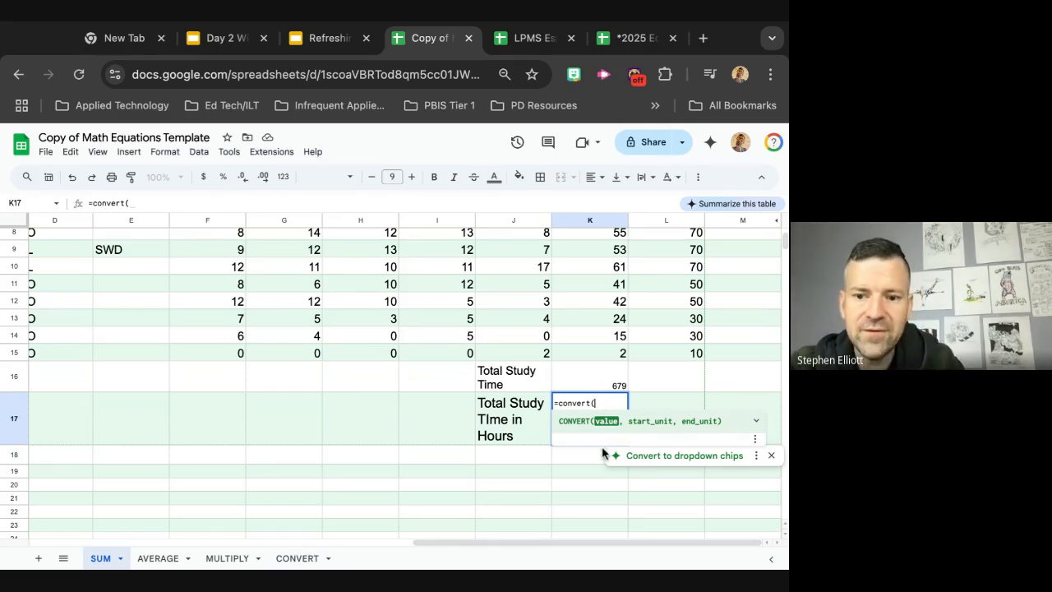
text(=convert(K)
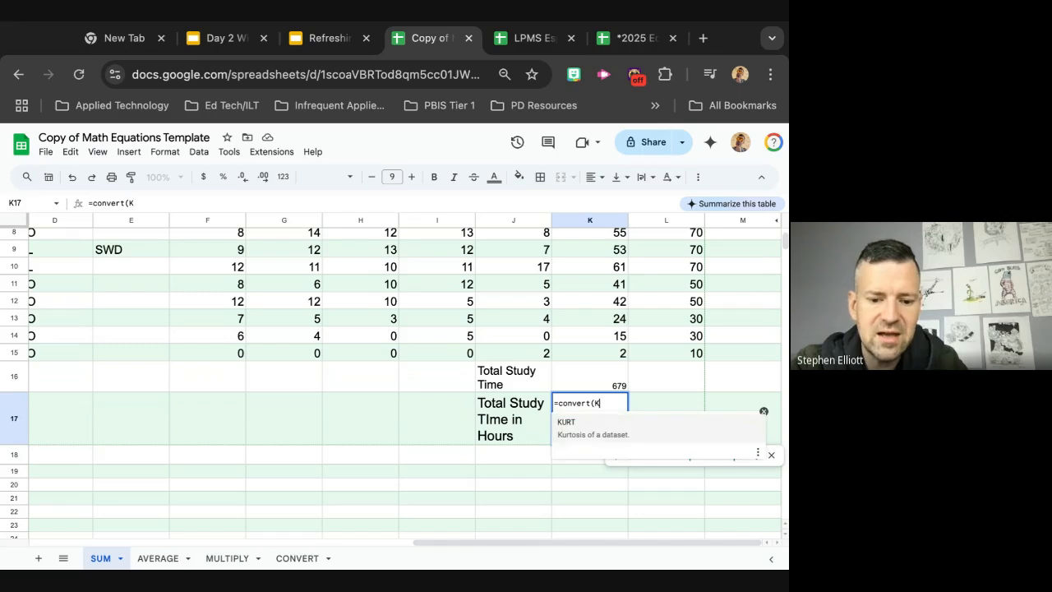
text(1)
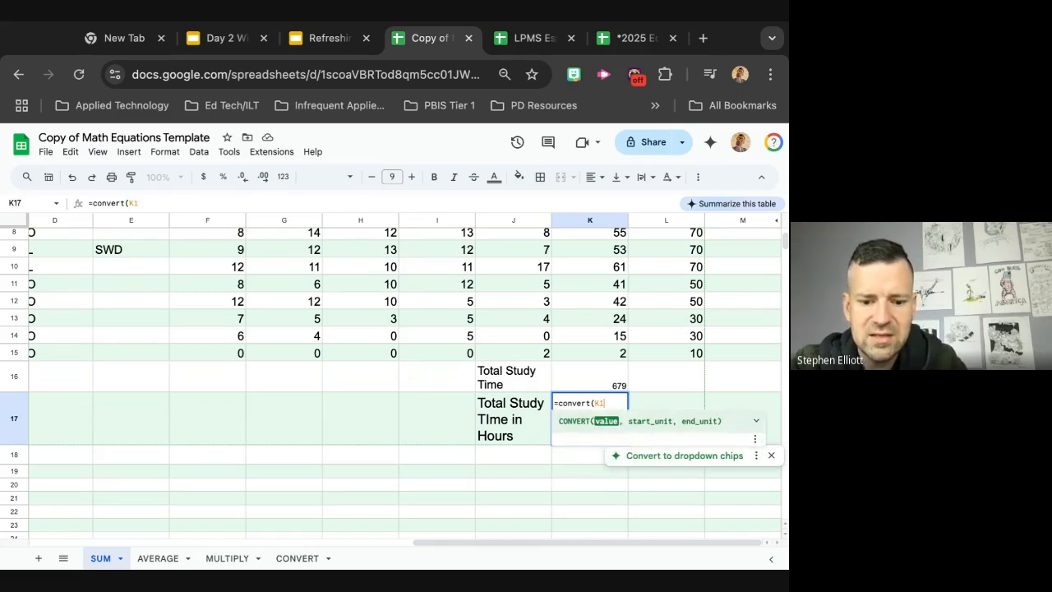
text(6)
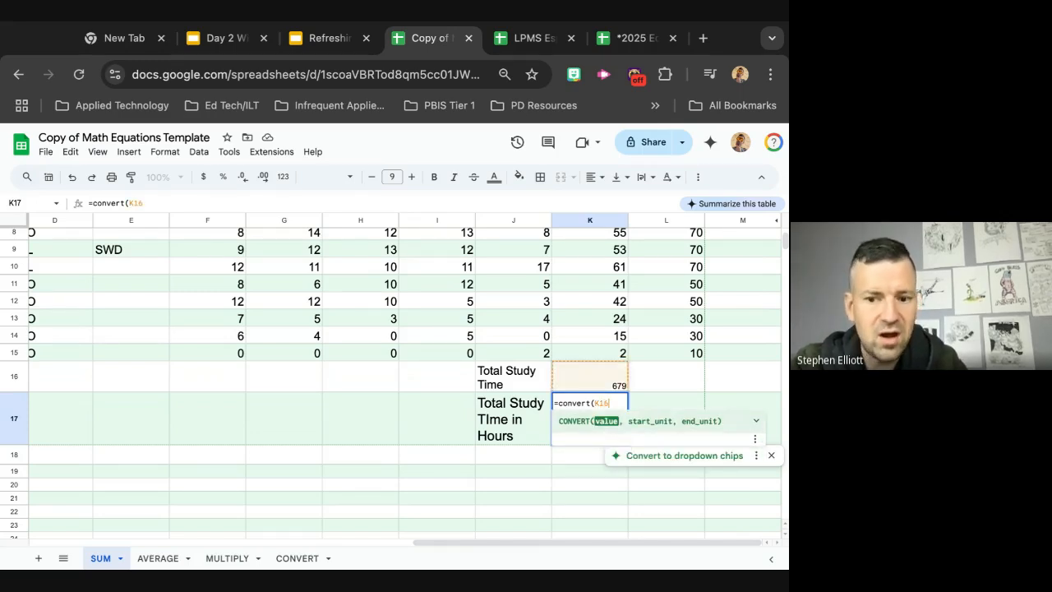
text(,)
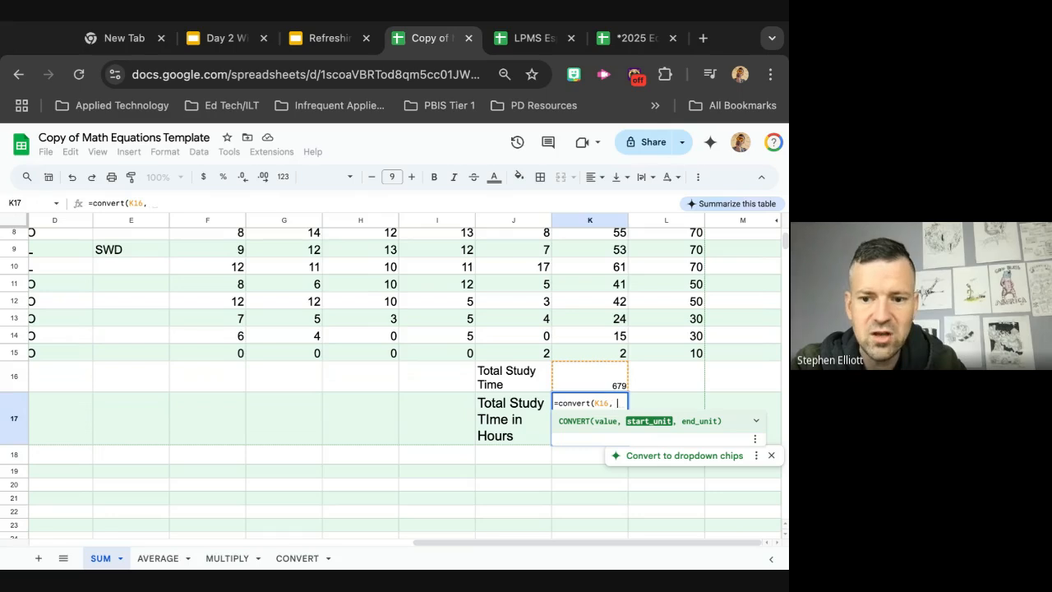
text( ")
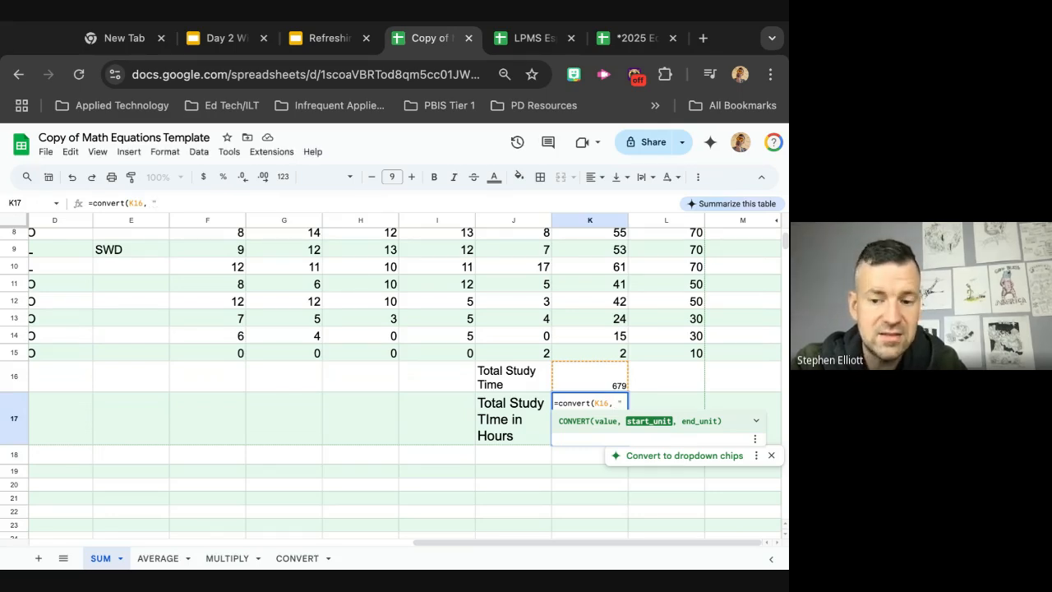
text(min)
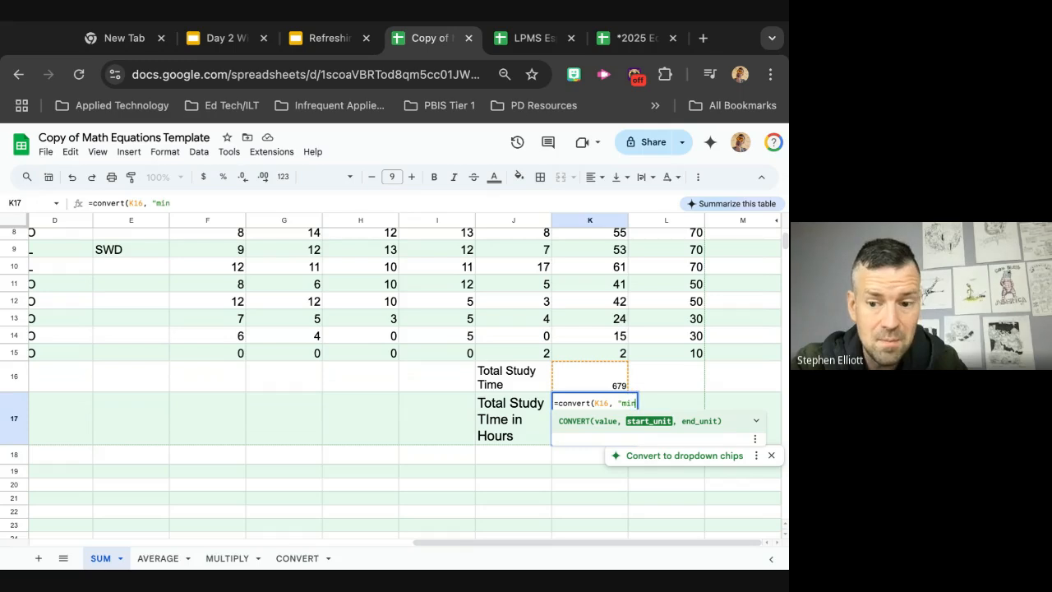
text(",)
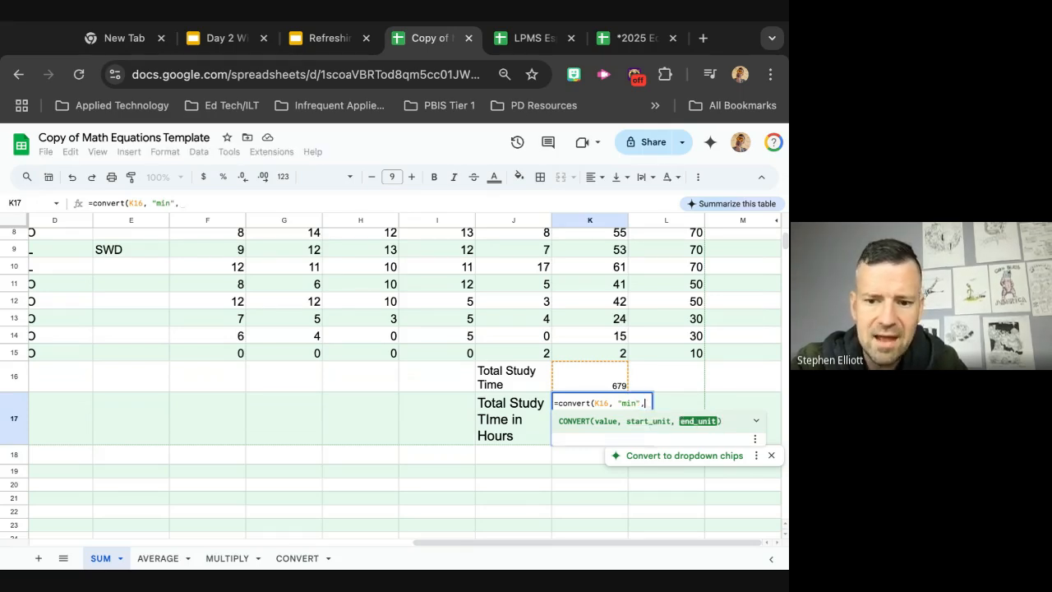
text(")
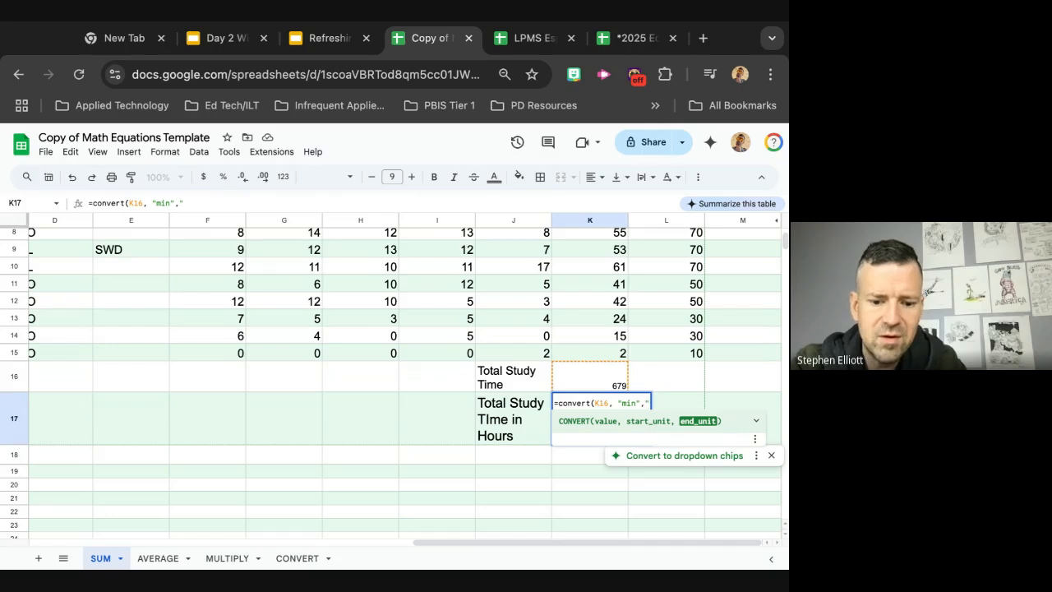
text(hr)
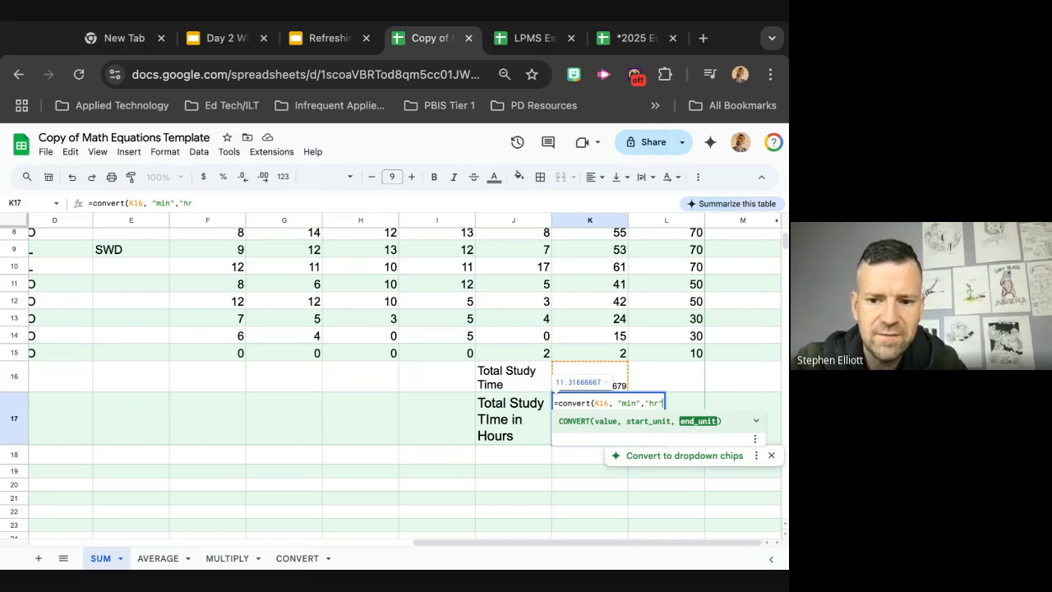
text("))
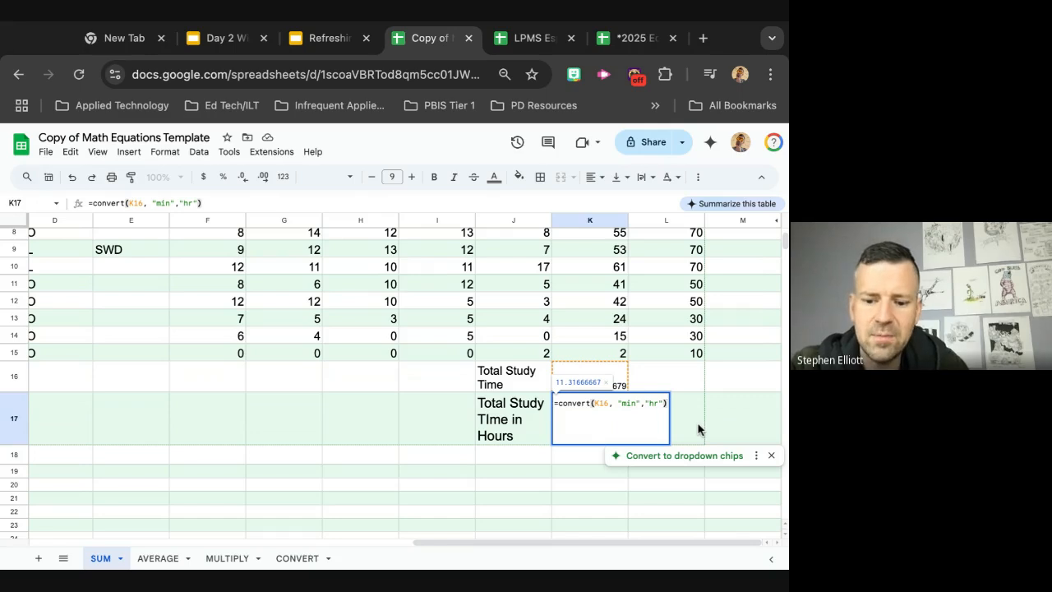
key(Return)
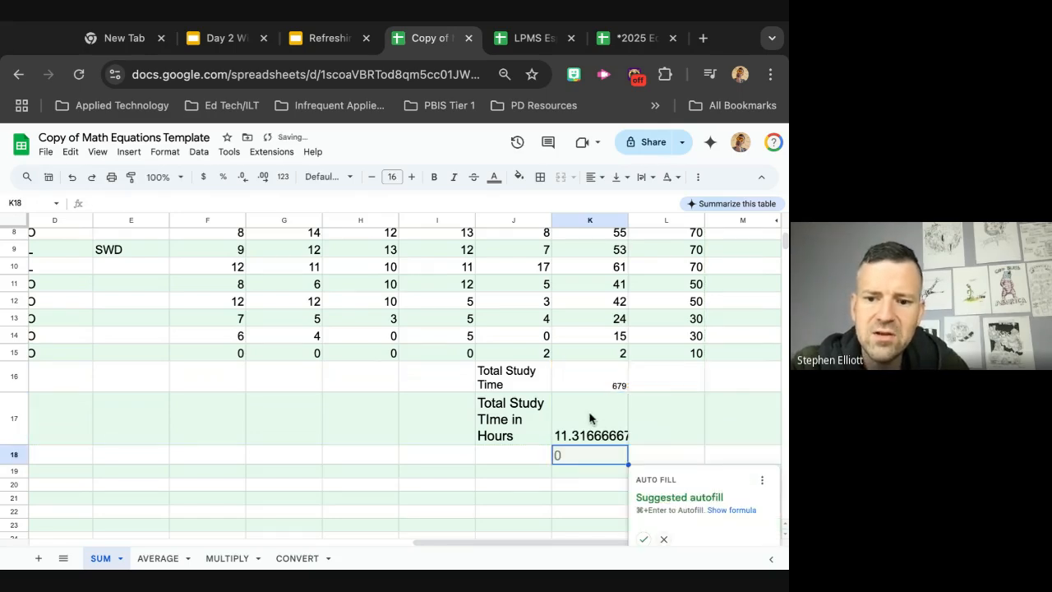
Reduce the converted hours in K17 to three decimal places
click(589, 419)
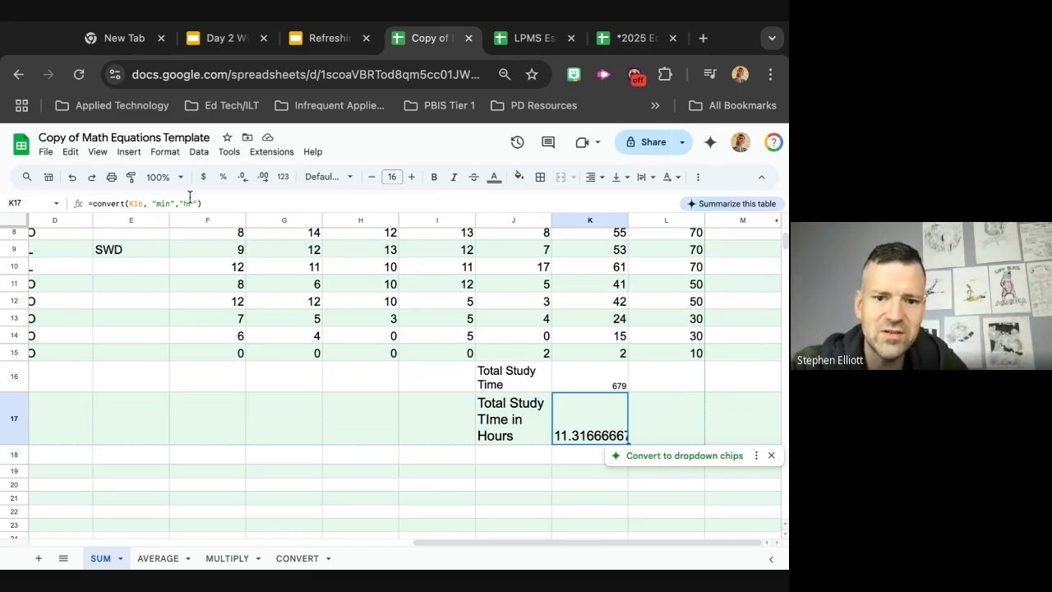
click(244, 180)
click(245, 179)
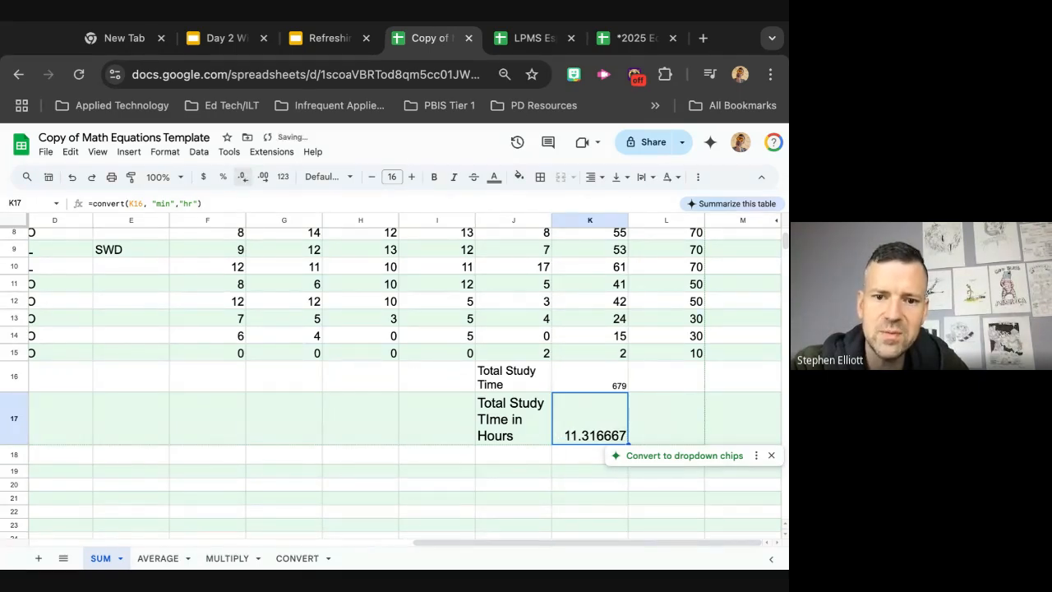
click(244, 180)
click(244, 179)
click(244, 180)
click(244, 180)
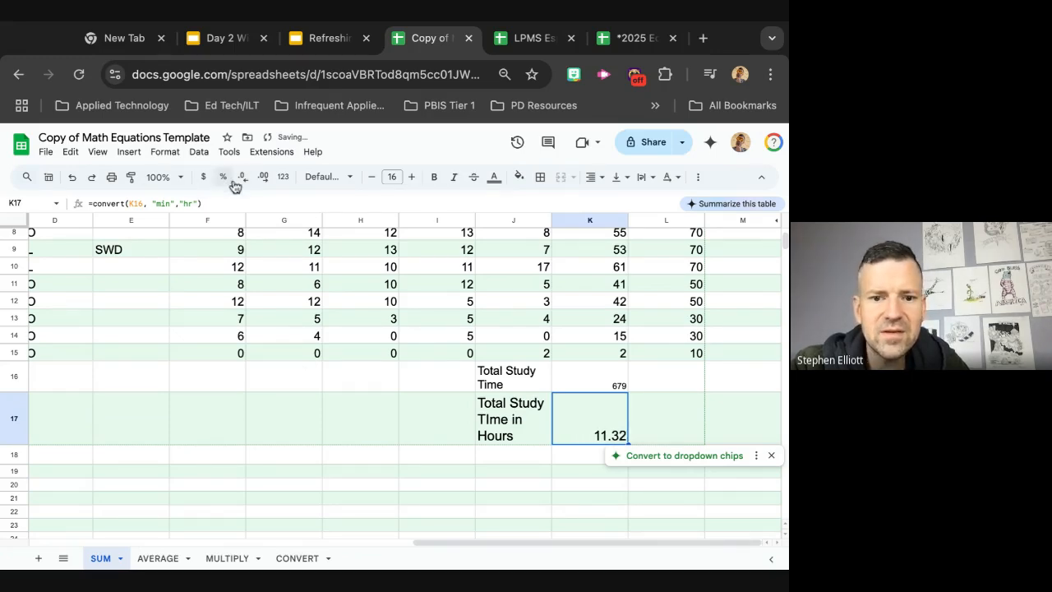
click(267, 178)
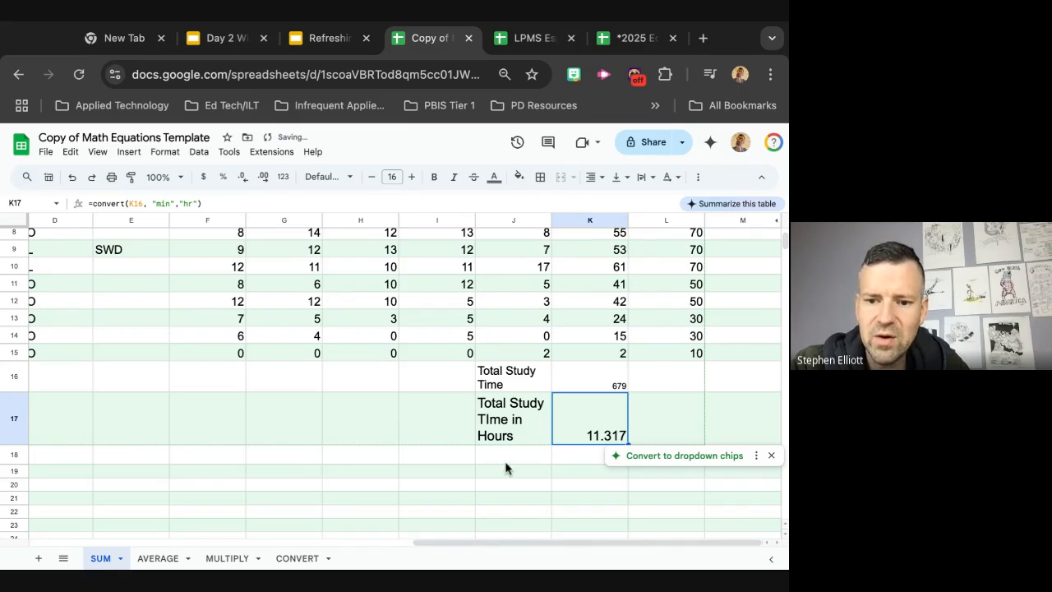
Review the students' daily study times against the class totals in minutes and hours in rows 16 and 17
click(507, 462)
click(591, 431)
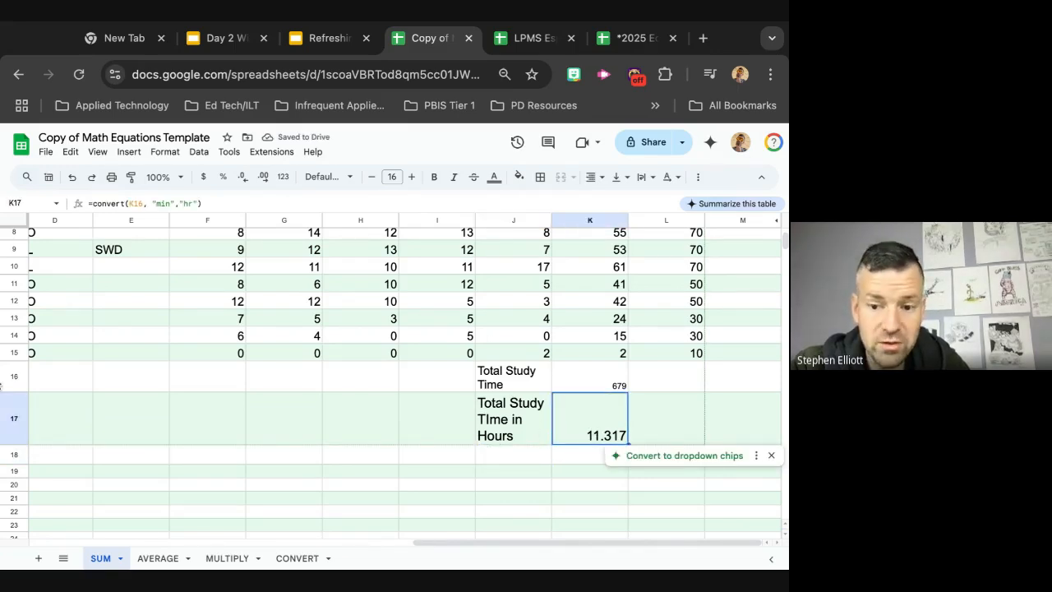
scroll(342, 354, up, 3)
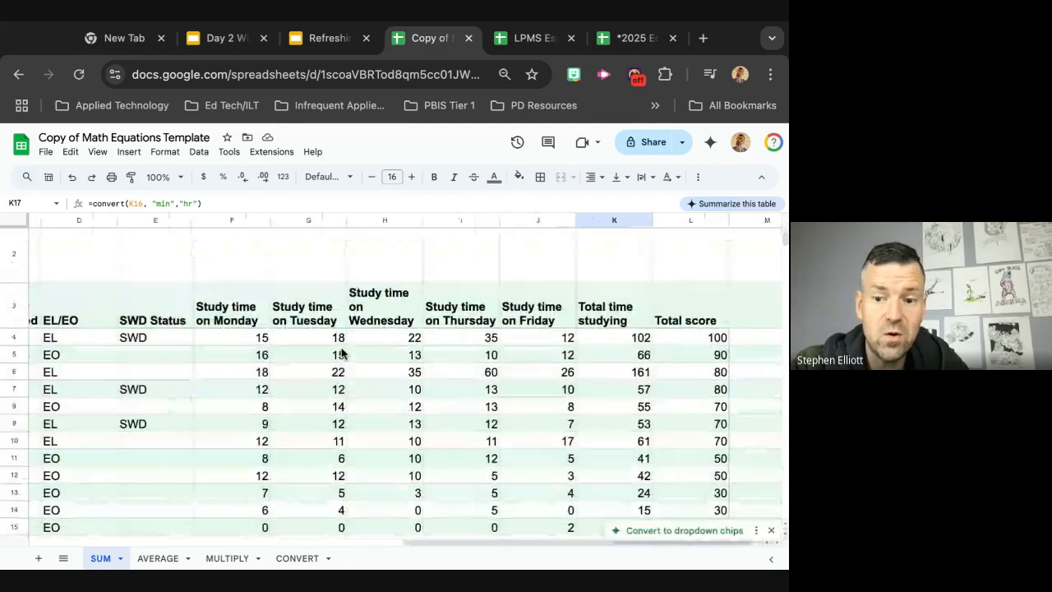
scroll(342, 354, down, 3)
click(348, 428)
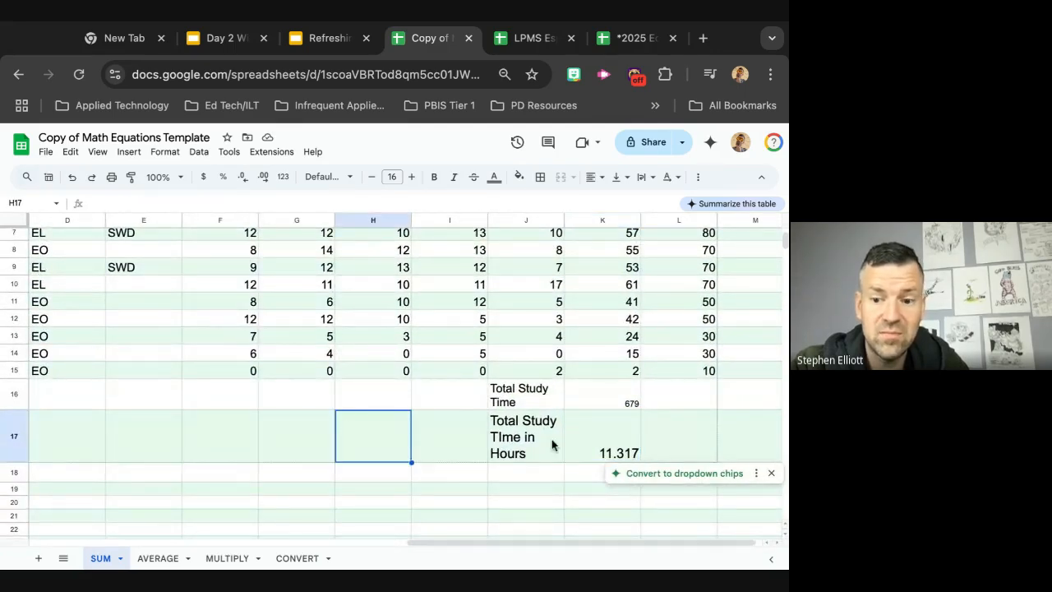
scroll(594, 447, up, 1)
scroll(593, 447, down, 2)
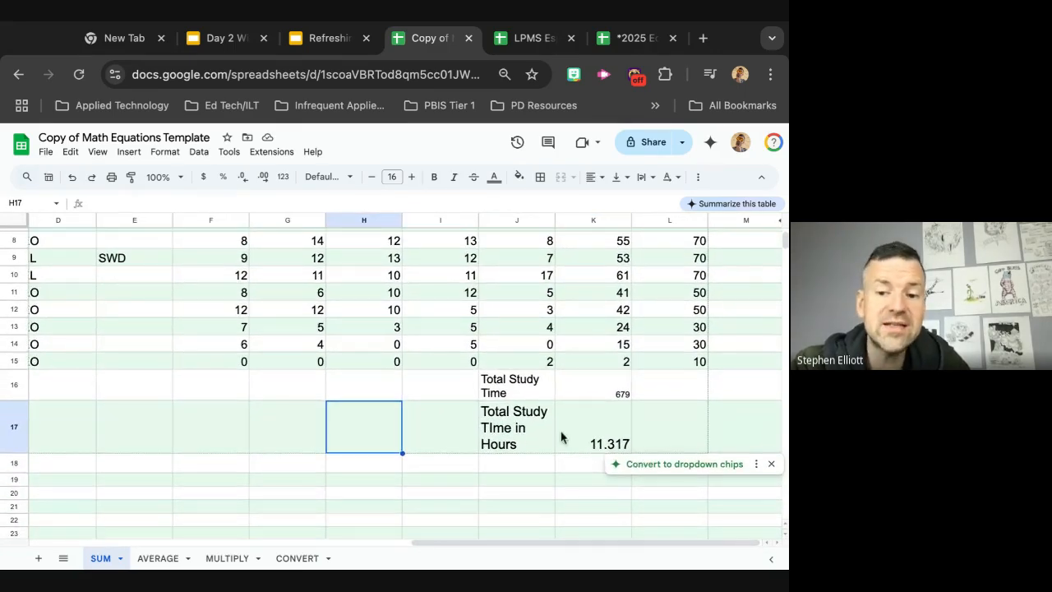
click(517, 440)
click(608, 425)
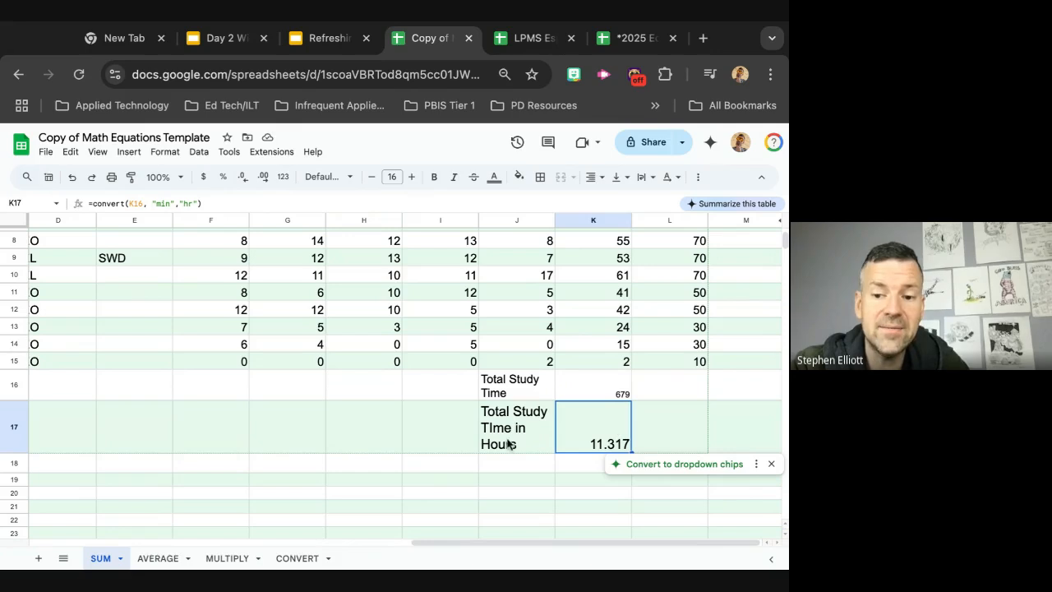
scroll(529, 436, up, 1)
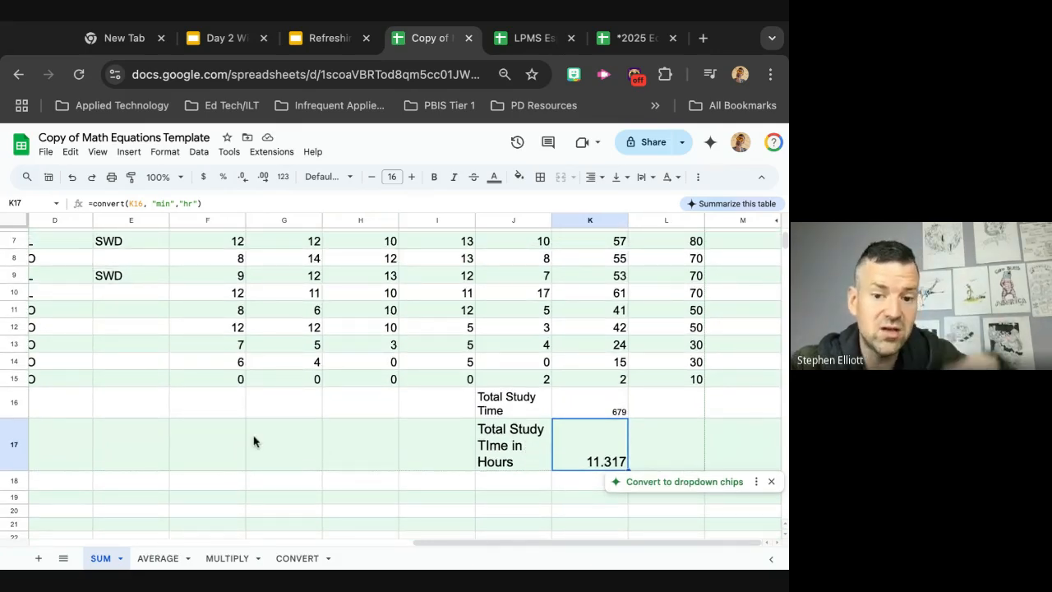
scroll(254, 446, down, 3)
scroll(253, 448, up, 5)
scroll(254, 448, left, 1)
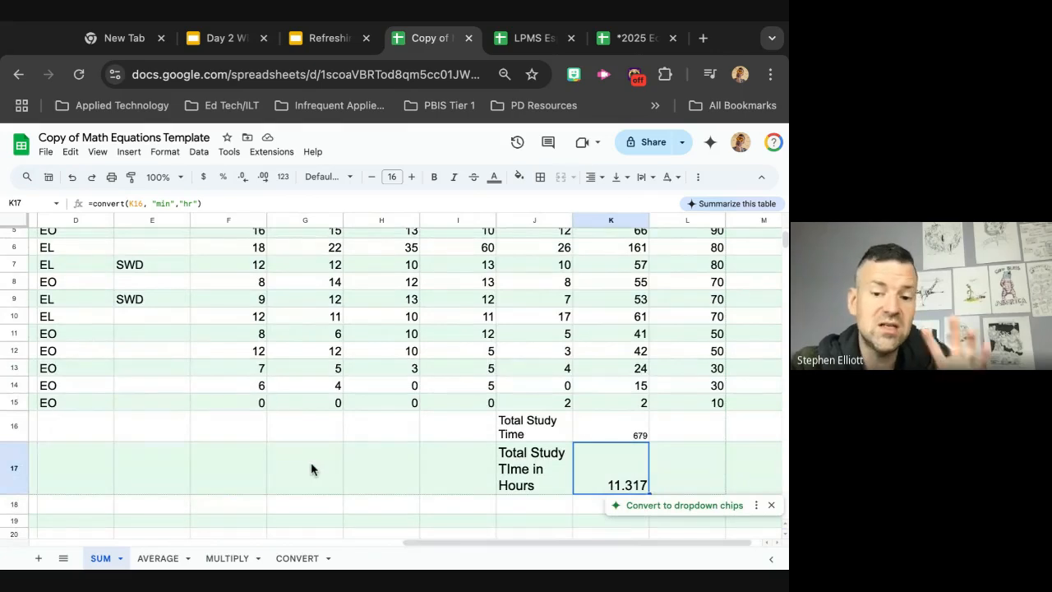
scroll(311, 469, down, 3)
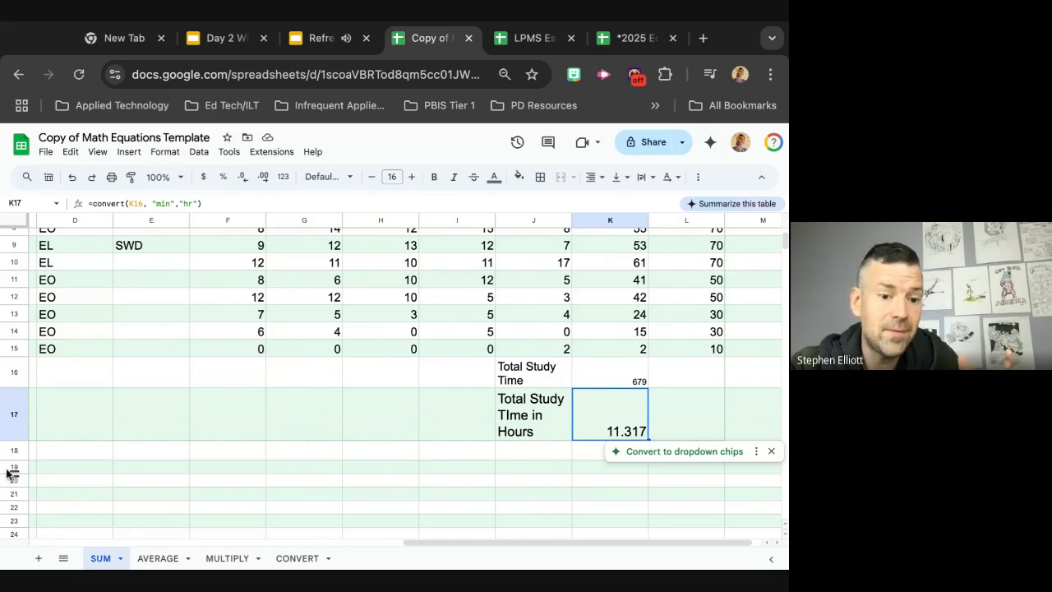
Switch to the Google Slides presentation and pause the 7-minute timer video on the "Let's play with spreadsheets!" slide
click(321, 37)
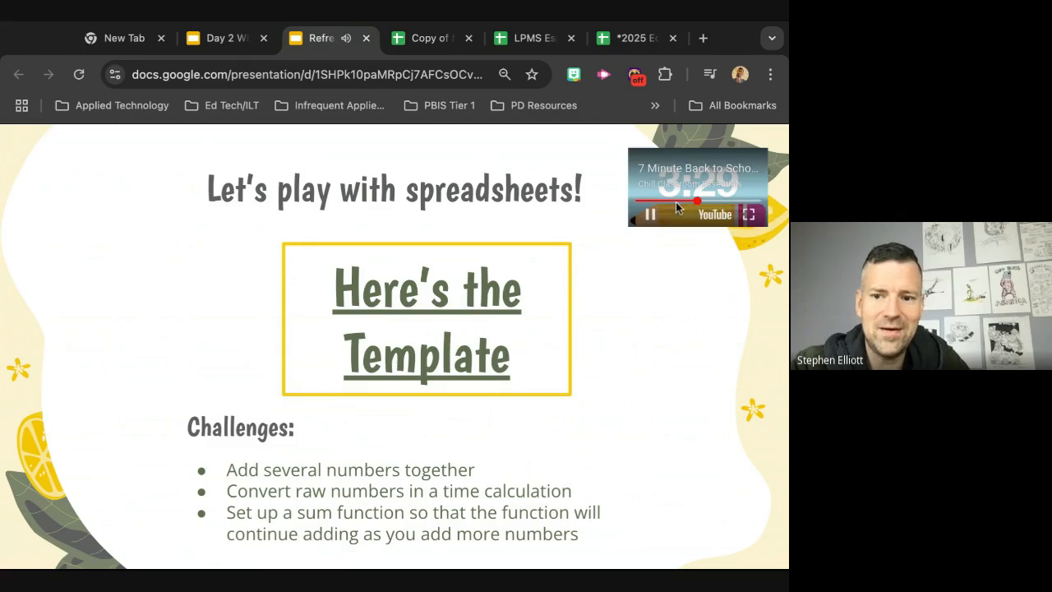
click(648, 215)
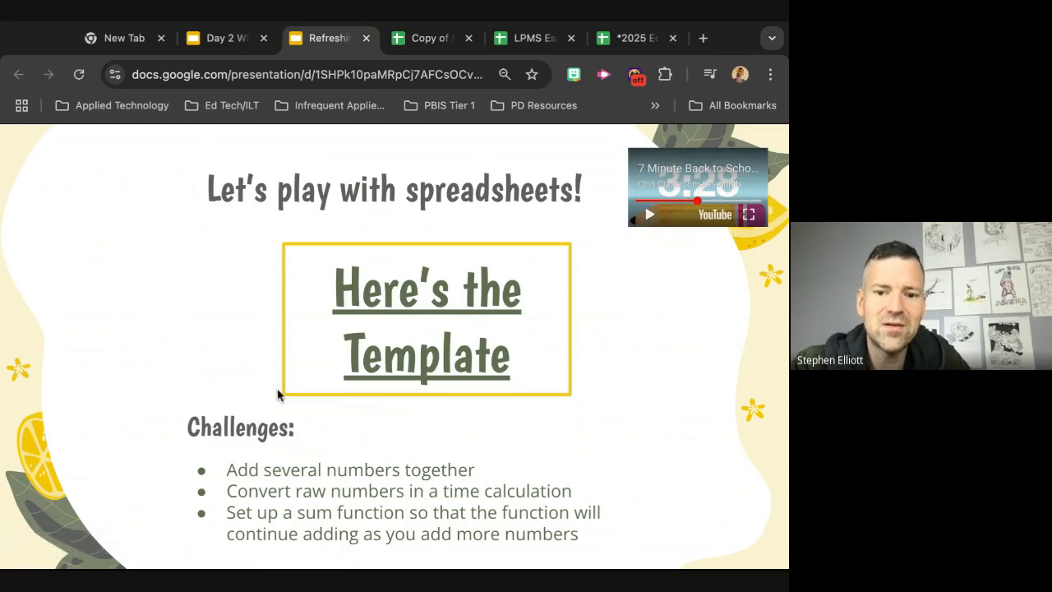
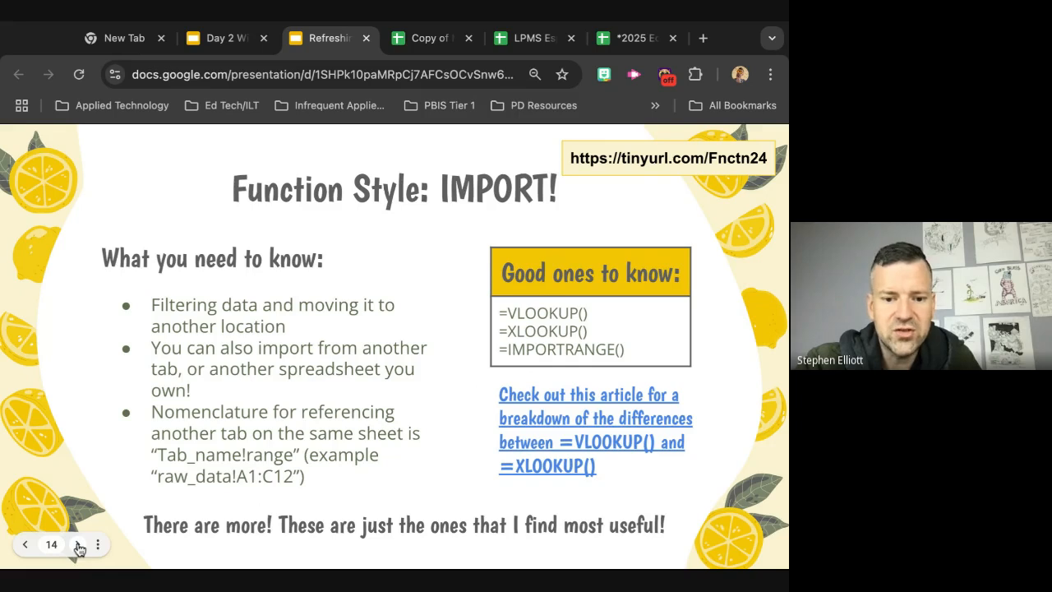
Advance to the "Let's play with spreadsheets!" slide and make a copy of its linked Import Functions Template
key(Right)
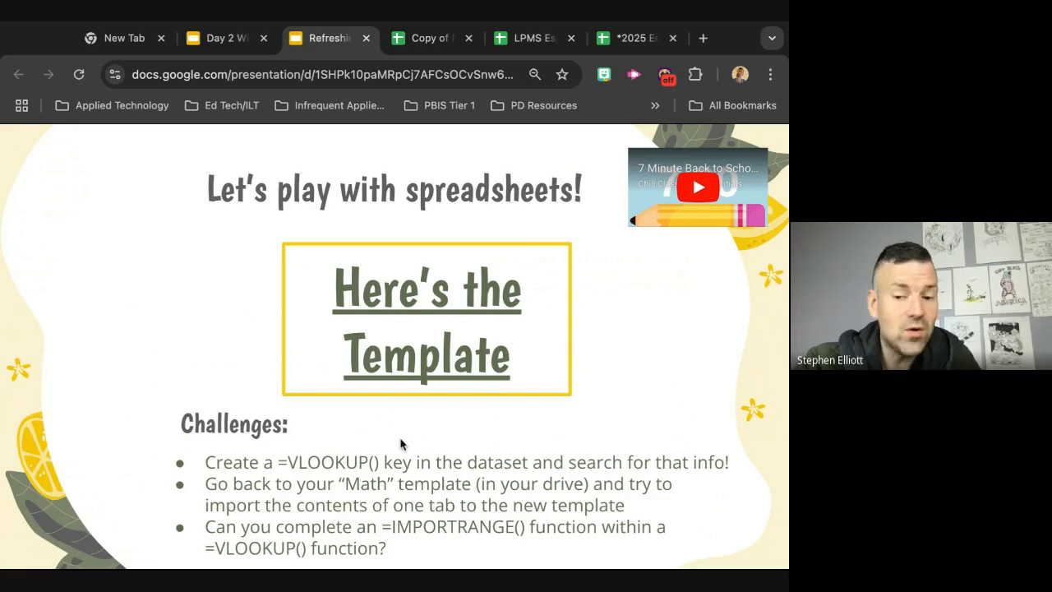
click(433, 370)
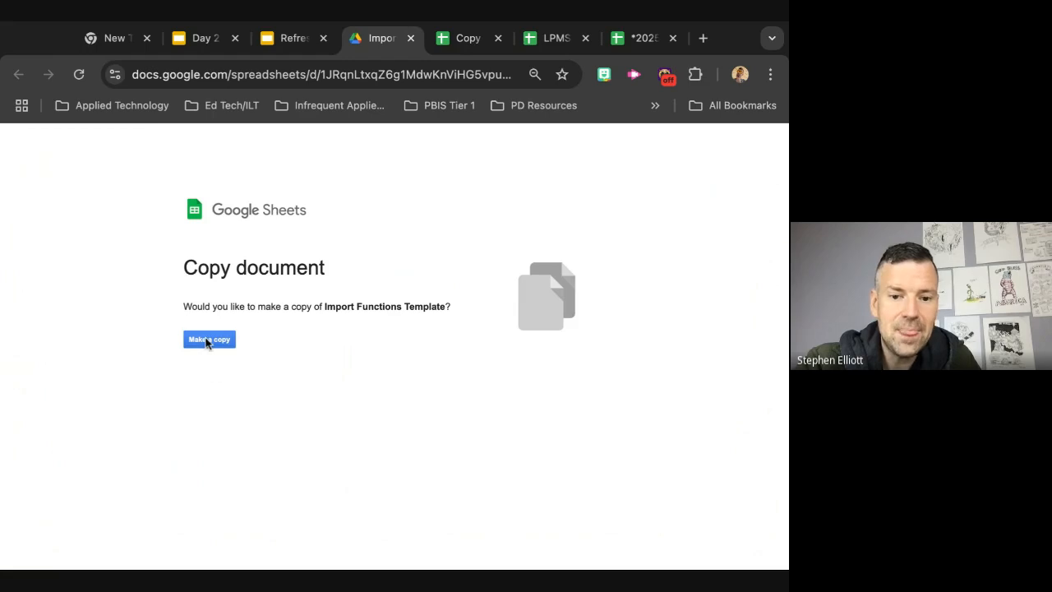
click(205, 343)
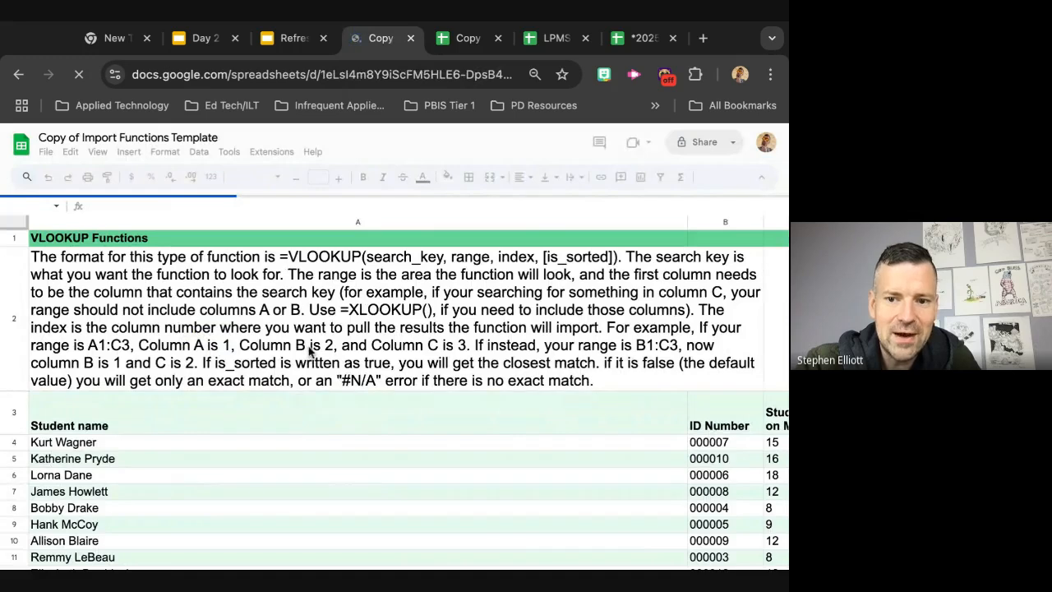
Look over the =VLOOKUP() sheet's student table, study-time columns, and the mission and bonus challenge in rows 17 and 18
scroll(309, 352, down, 1)
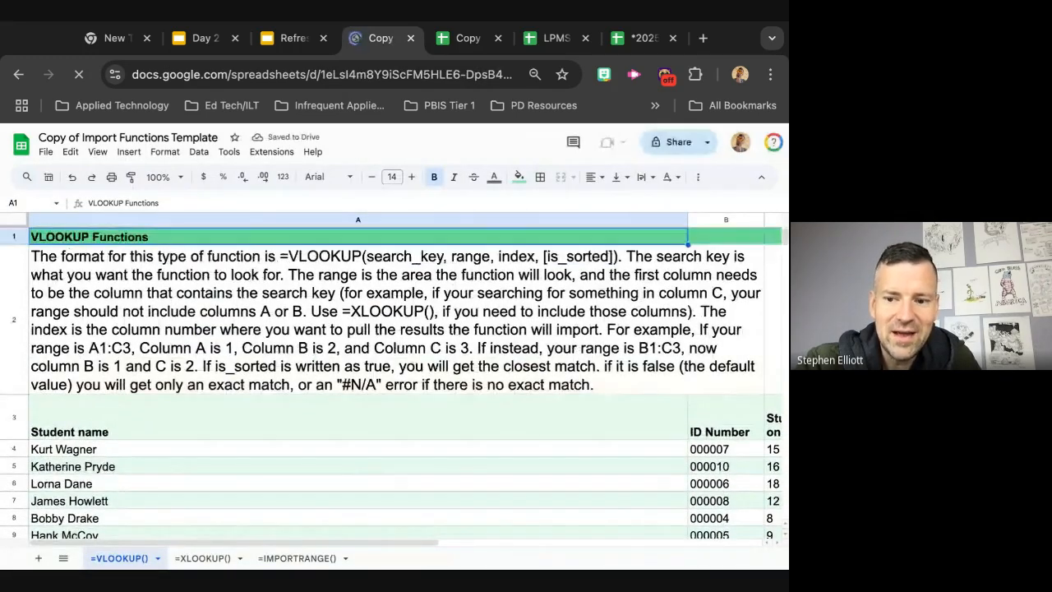
scroll(432, 413, down, 3)
scroll(449, 448, right, 8)
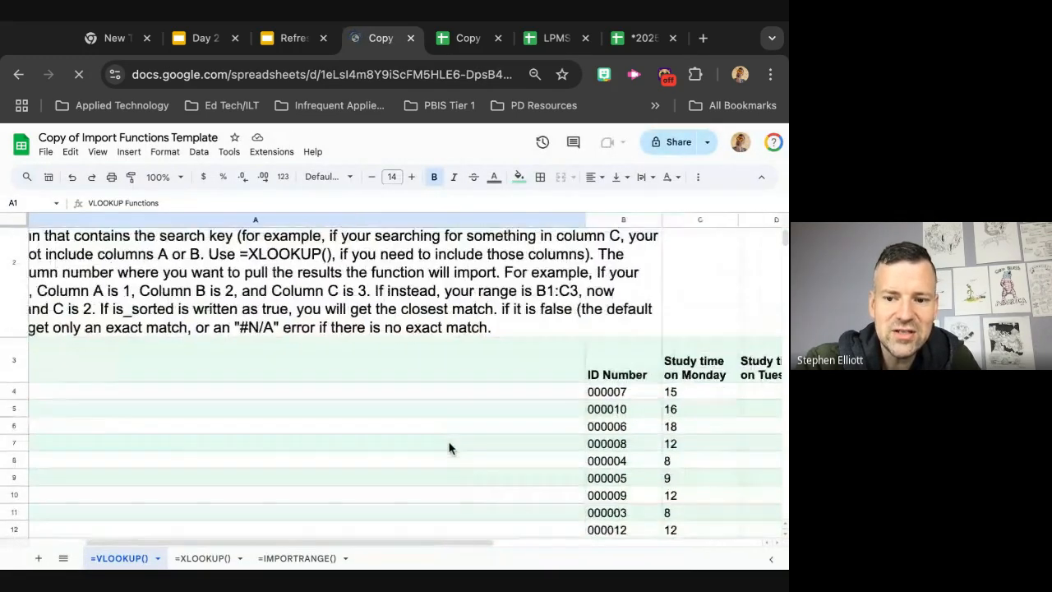
scroll(451, 448, right, 3)
scroll(451, 448, down, 5)
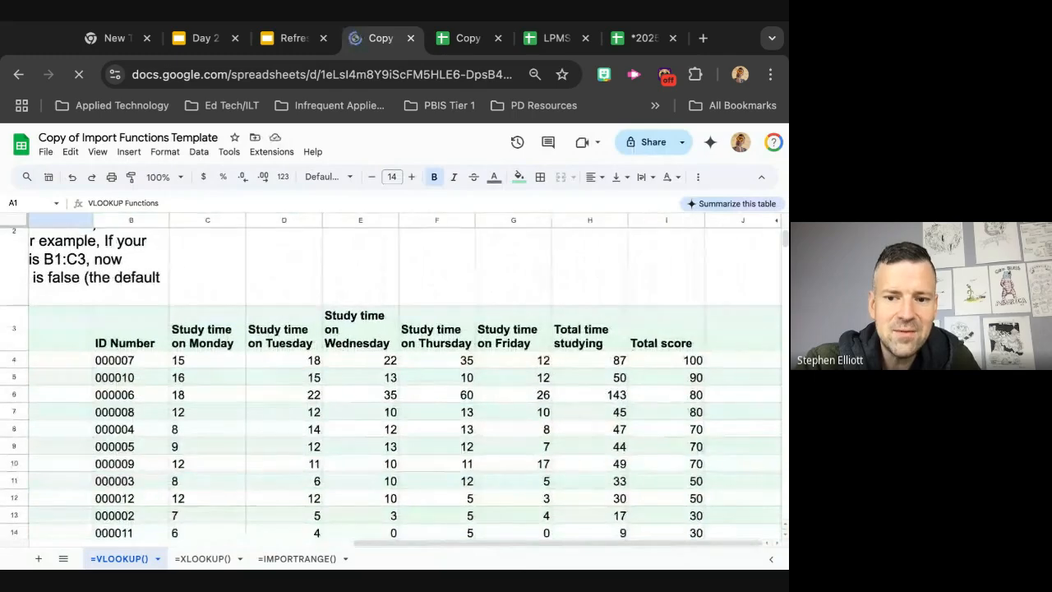
scroll(391, 378, left, 8)
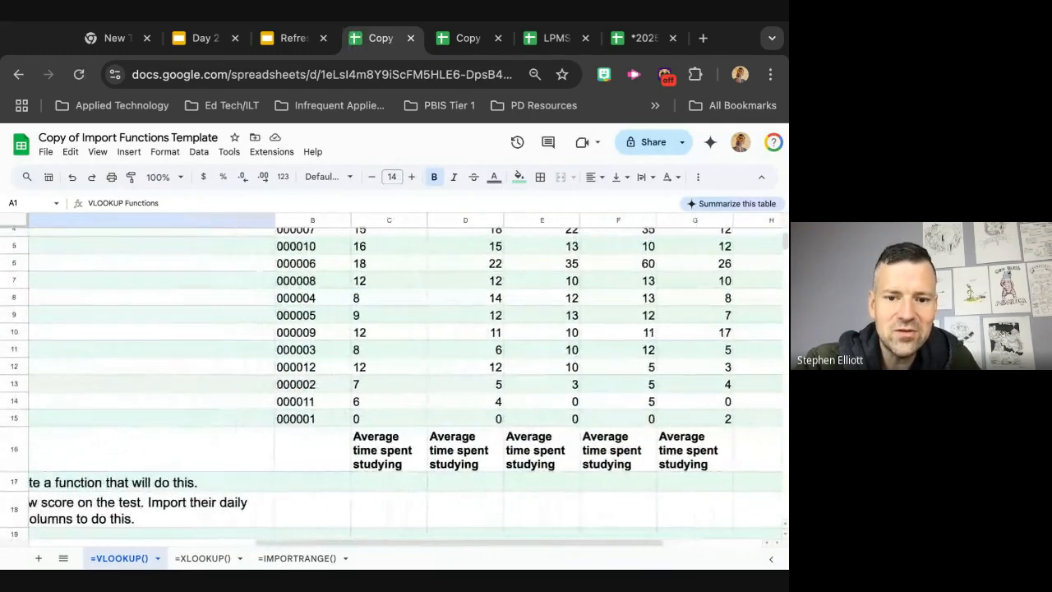
scroll(391, 378, up, 3)
scroll(391, 383, left, 5)
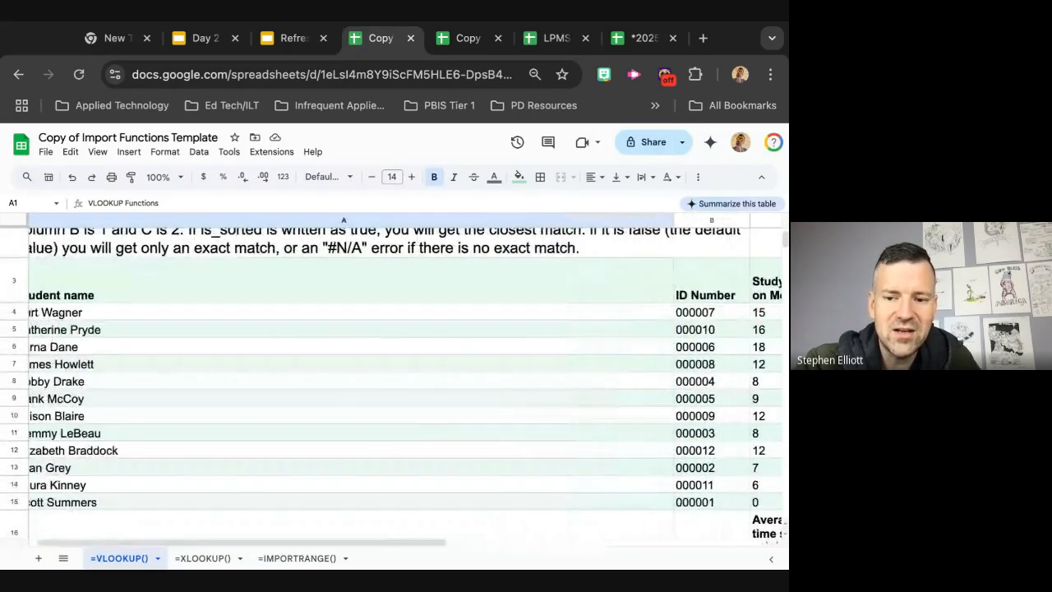
scroll(391, 383, down, 3)
scroll(391, 383, up, 1)
scroll(391, 383, down, 1)
scroll(352, 496, up, 1)
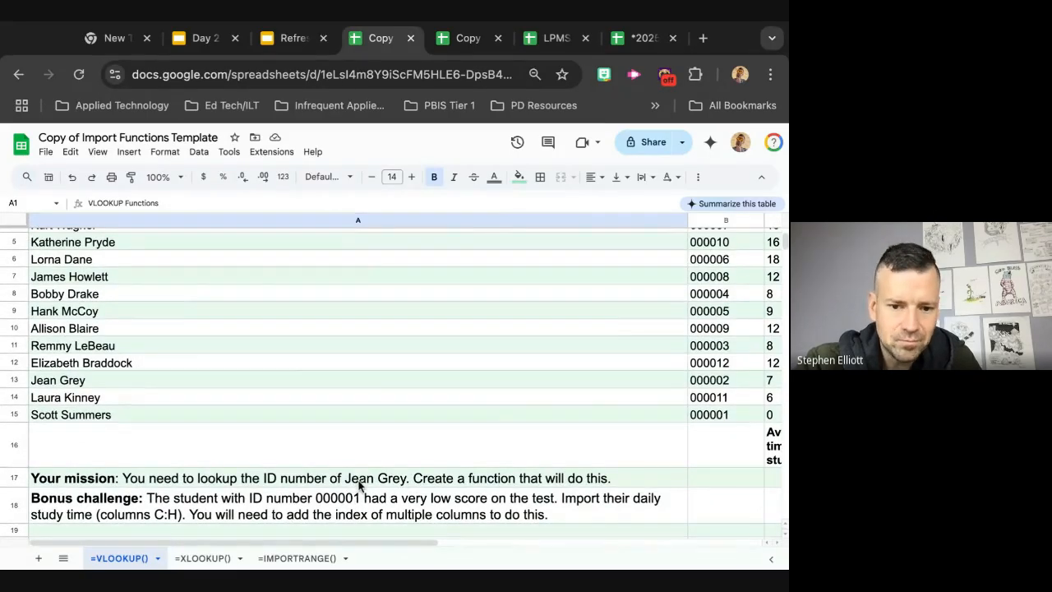
scroll(358, 486, up, 5)
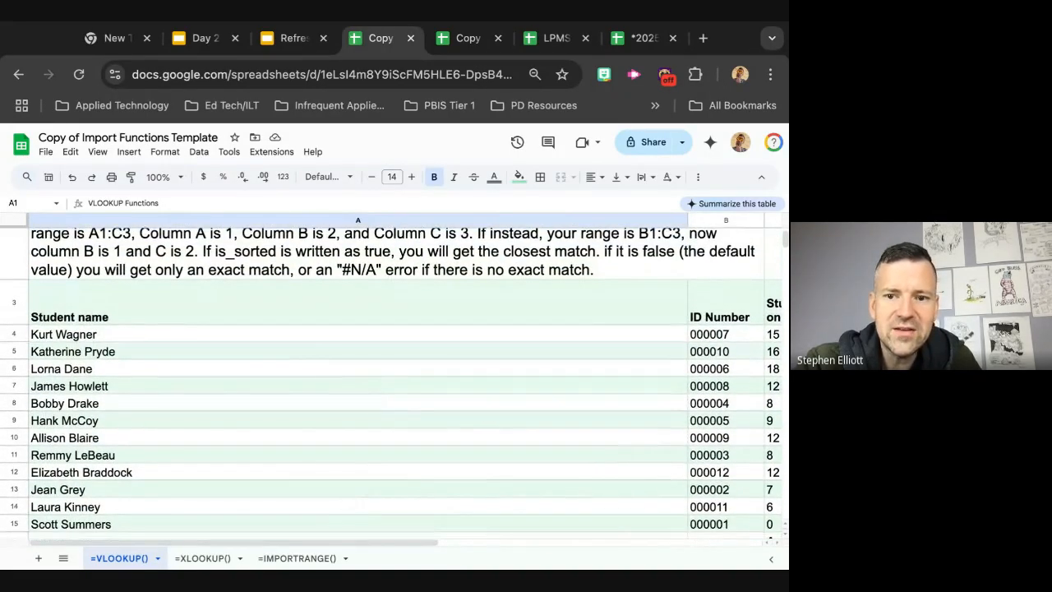
Close the Day 2 writing process presentation and return to the Copy of Import Functions Template spreadsheet
click(205, 38)
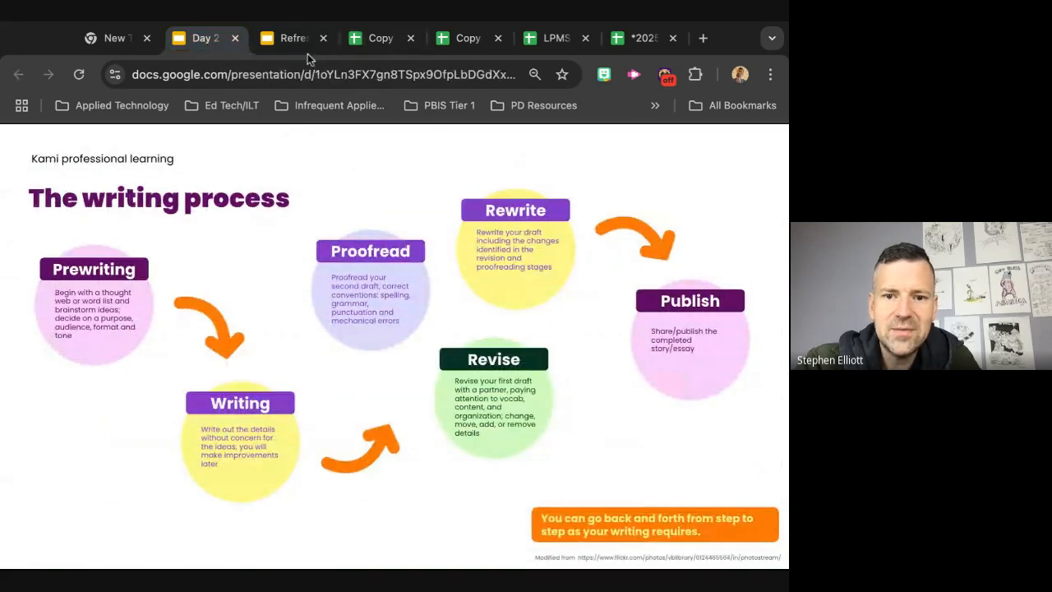
click(235, 39)
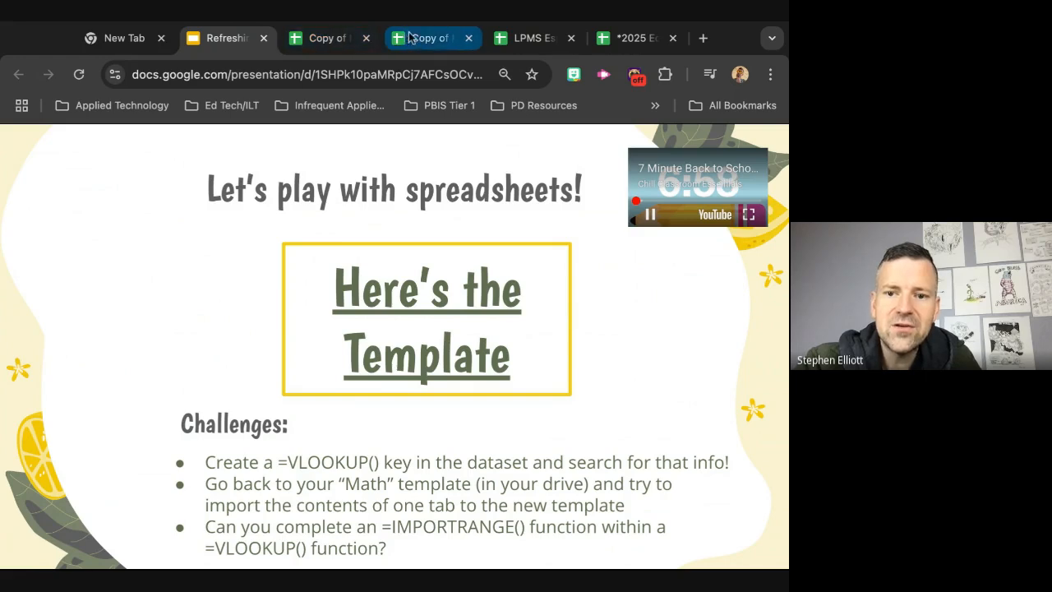
click(324, 39)
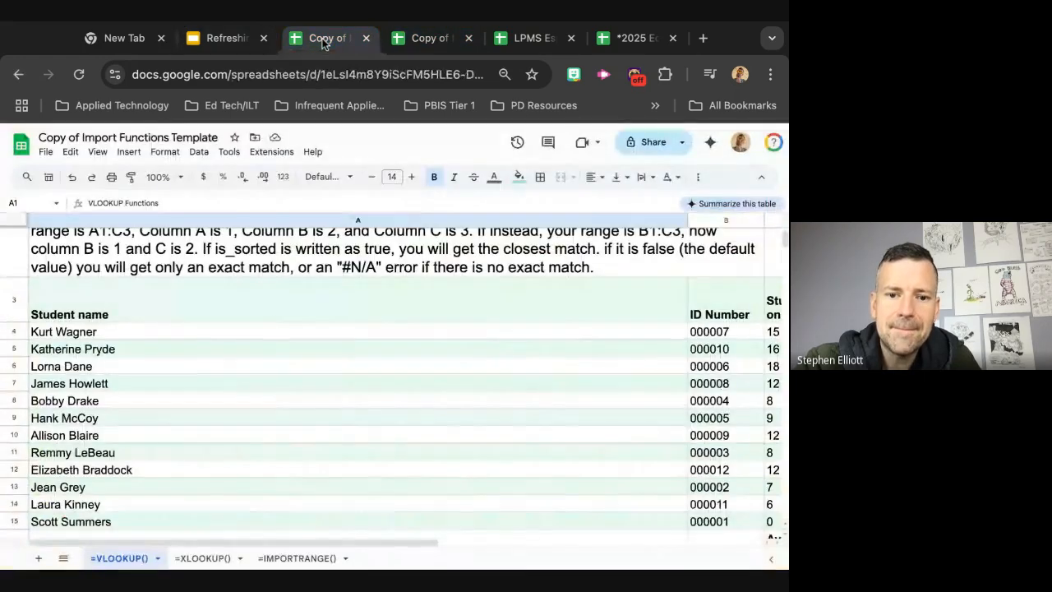
Read the VLOOKUP format explanation in row 2 and the ID number lookup mission in row 17 alongside the student list
scroll(353, 385, down, 1)
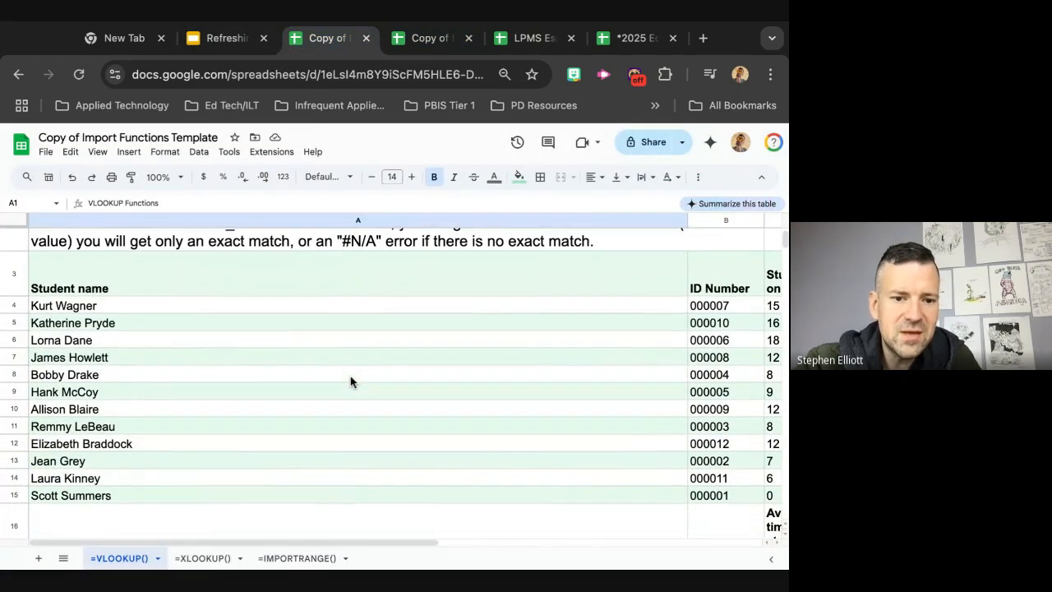
scroll(350, 382, up, 3)
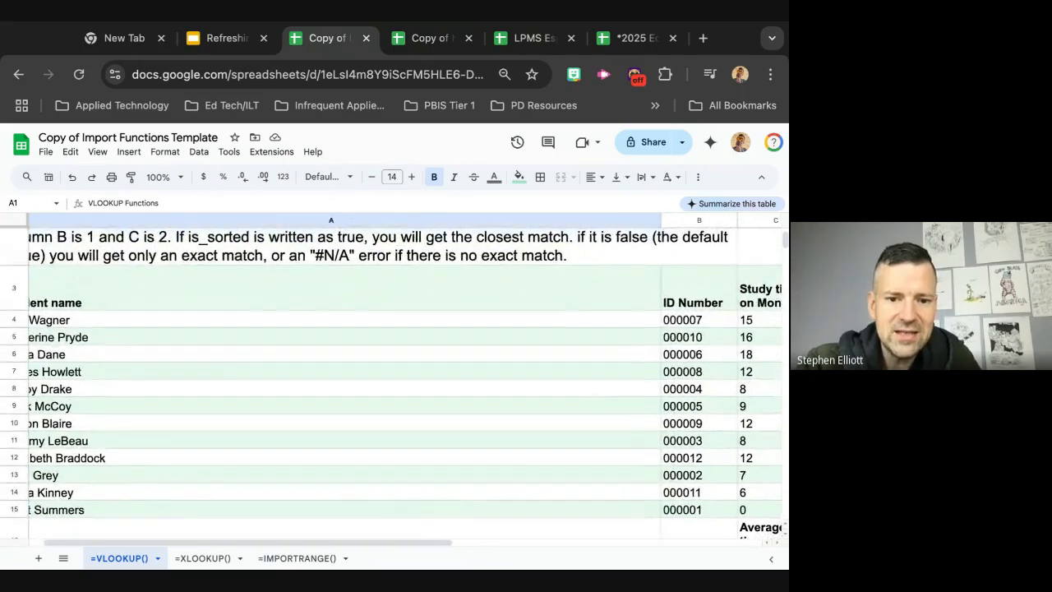
scroll(391, 378, up, 1)
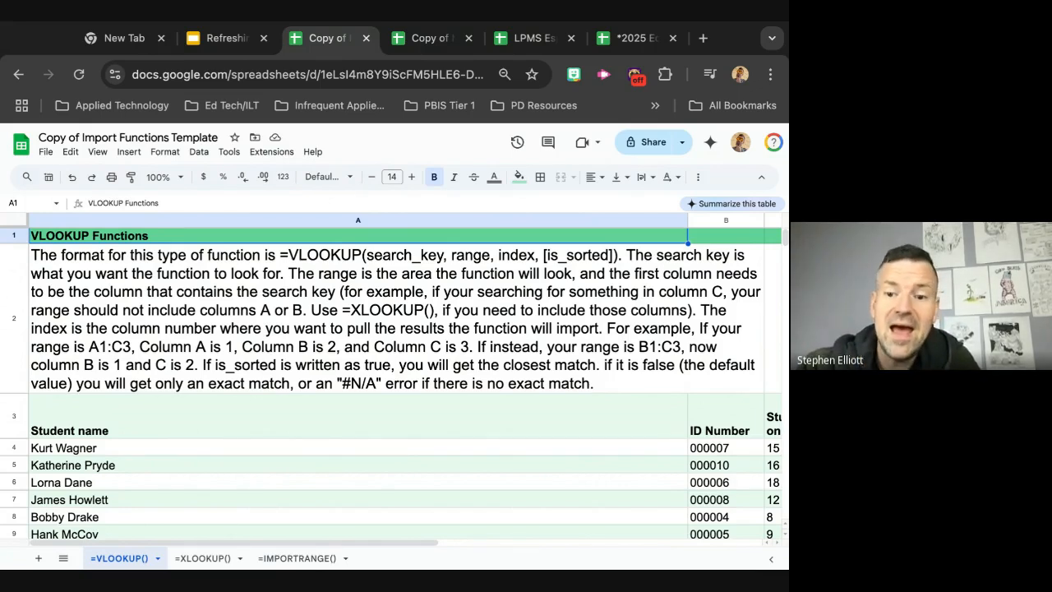
scroll(544, 278, up, 1)
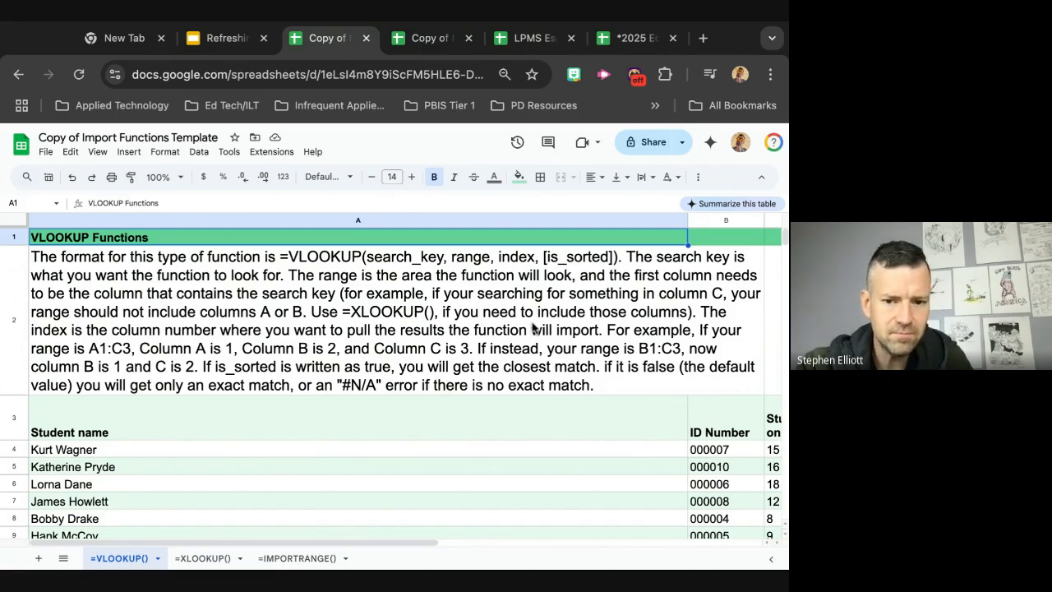
scroll(535, 328, down, 1)
scroll(533, 331, up, 1)
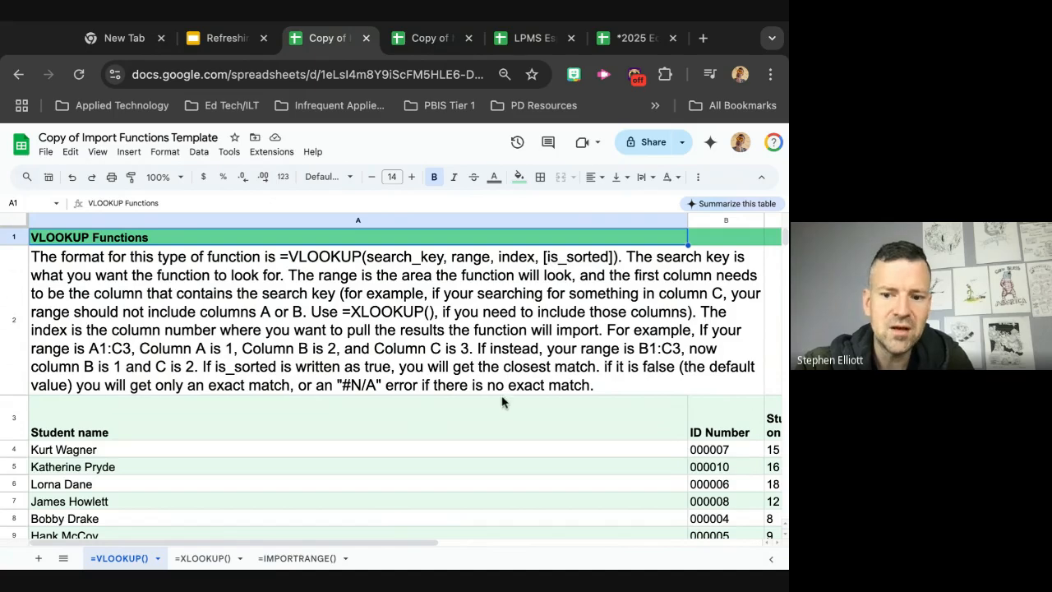
scroll(516, 460, down, 5)
scroll(516, 461, right, 3)
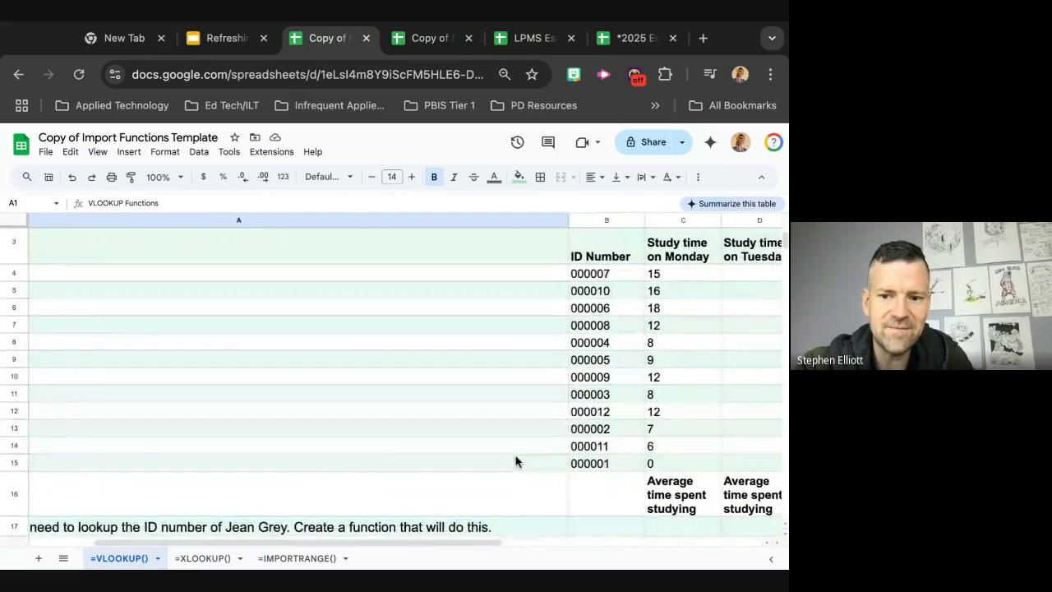
scroll(394, 378, down, 3)
scroll(394, 379, left, 3)
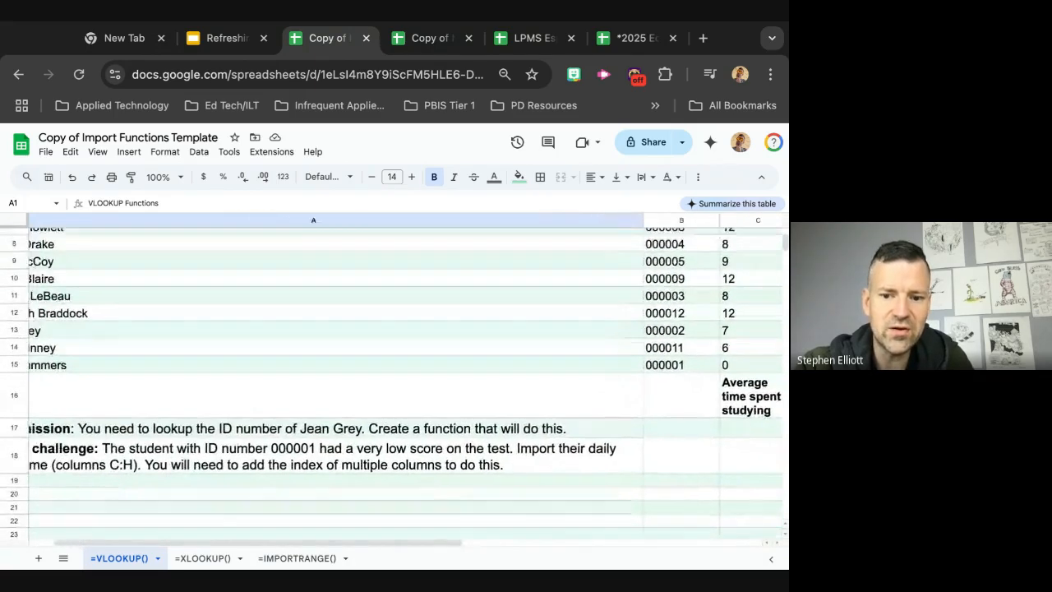
scroll(391, 383, up, 3)
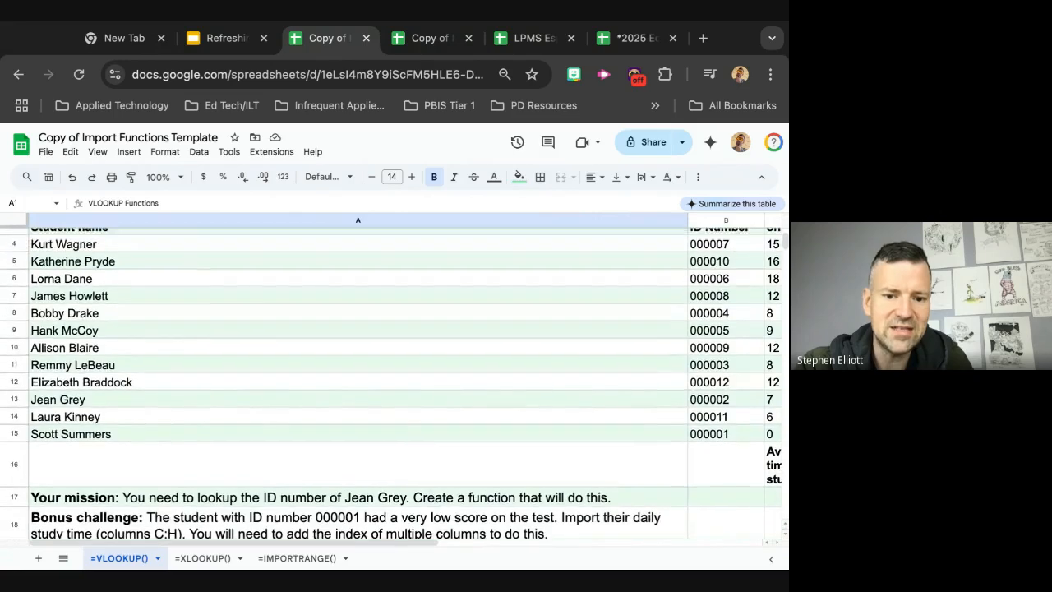
scroll(391, 378, down, 3)
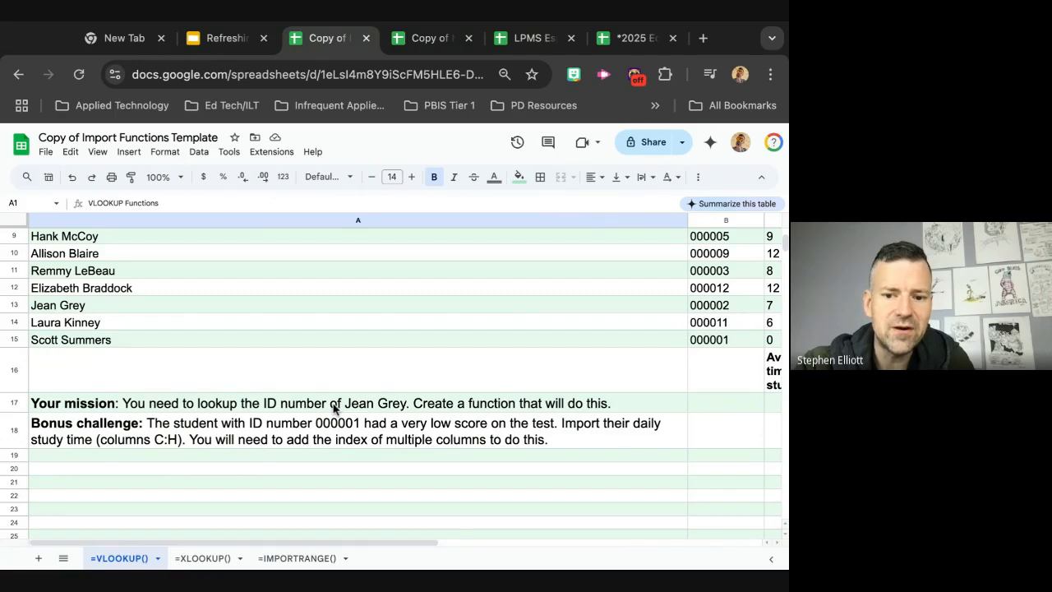
scroll(335, 408, up, 1)
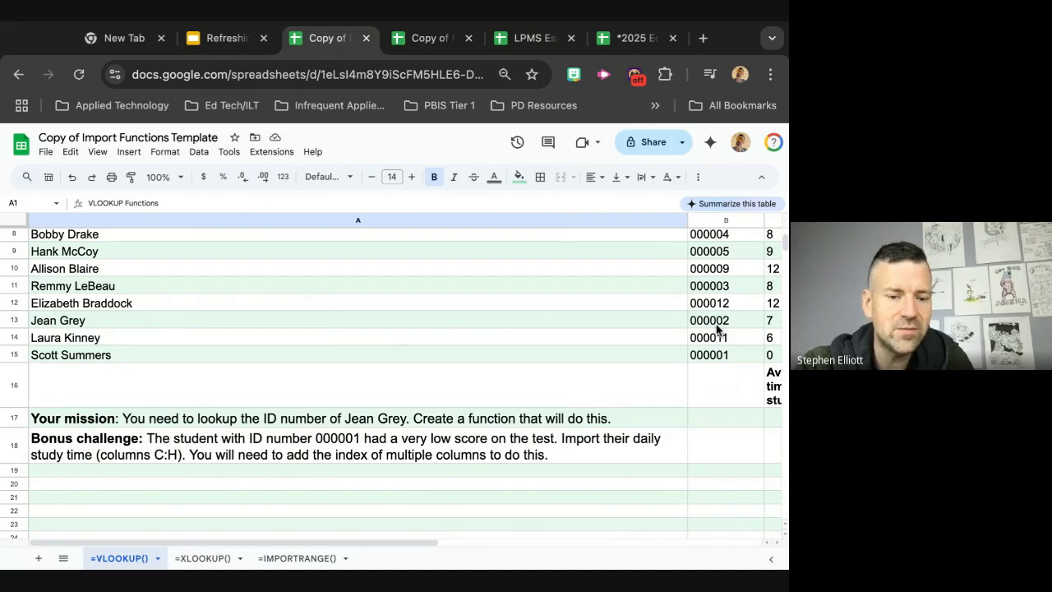
Examine the ID number and daily study time columns in relation to the bonus challenge in row 18
scroll(524, 480, right, 5)
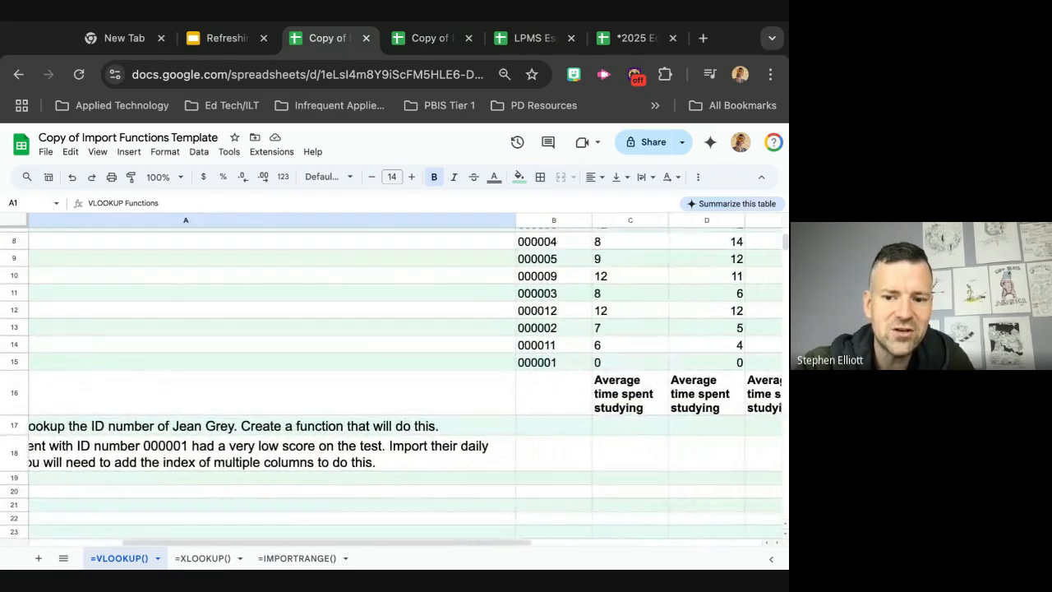
scroll(406, 378, right, 5)
scroll(405, 378, down, 1)
scroll(405, 378, left, 10)
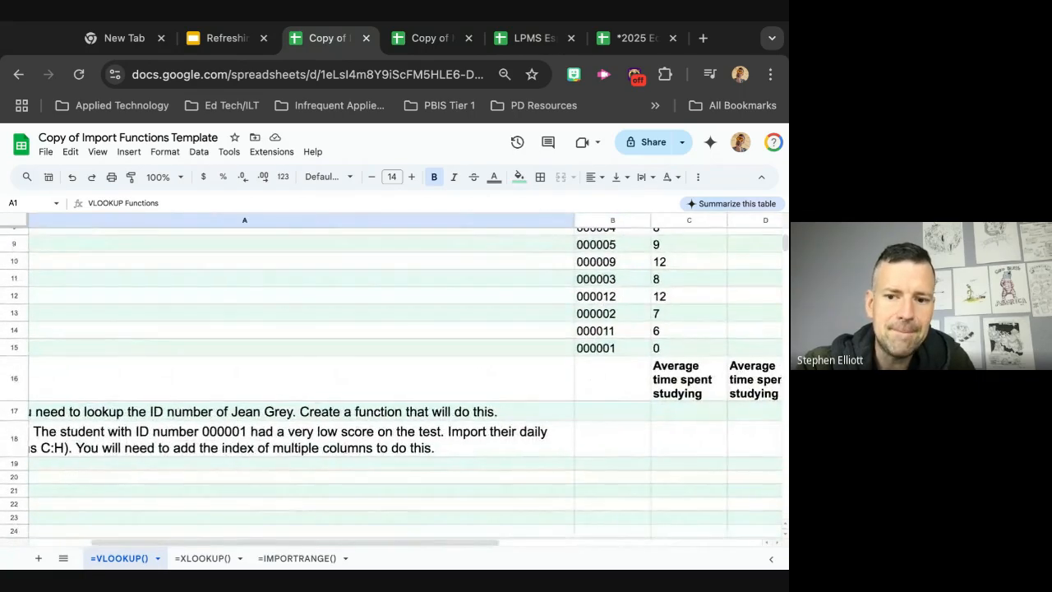
scroll(382, 481, up, 1)
scroll(382, 481, right, 5)
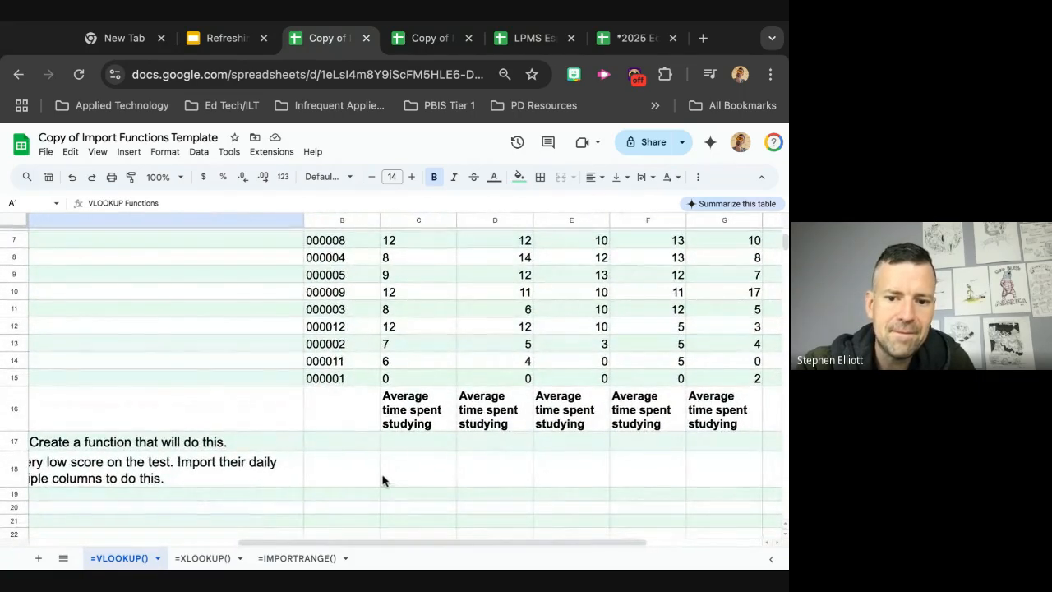
scroll(254, 435, left, 5)
scroll(254, 435, up, 3)
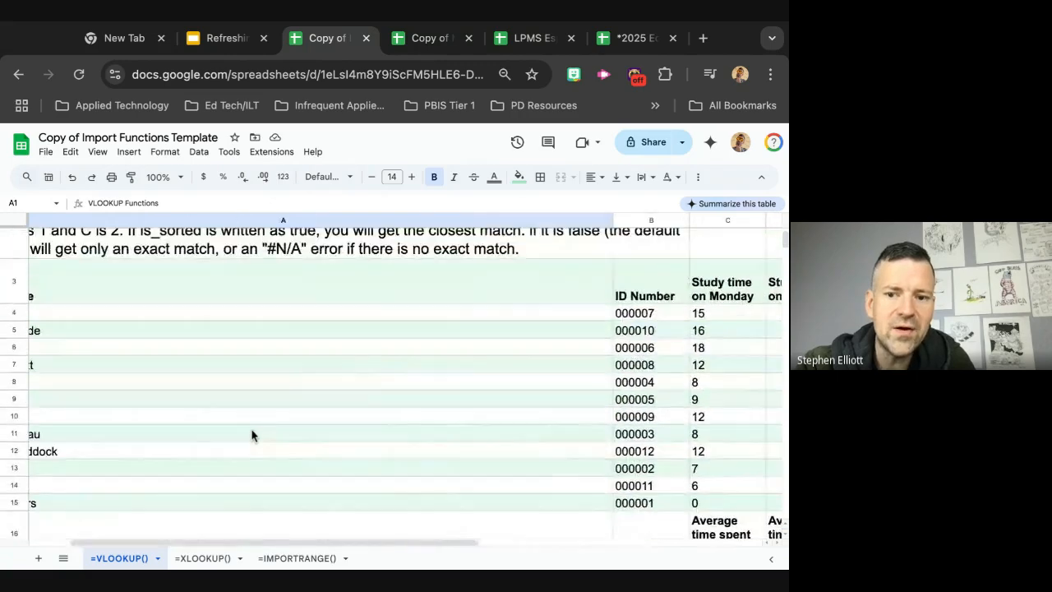
scroll(254, 435, left, 4)
scroll(254, 435, down, 2)
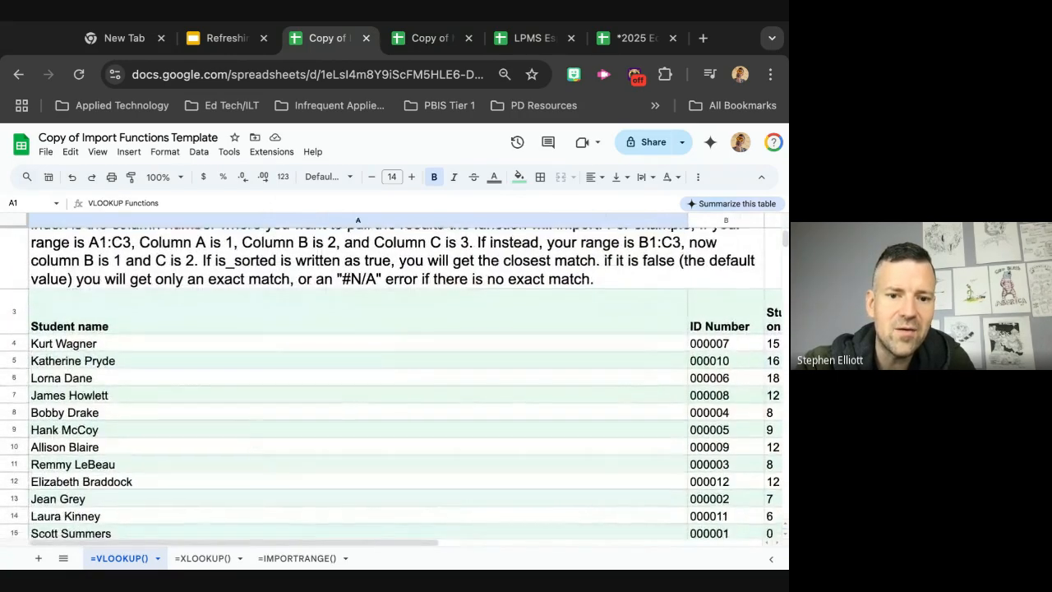
Label cell B18 with the mission student's full name in possessive form followed by "ID Number", and select C18 beside it
scroll(254, 435, up, 2)
scroll(254, 435, right, 5)
scroll(254, 435, down, 1)
scroll(399, 425, down, 5)
scroll(399, 425, right, 3)
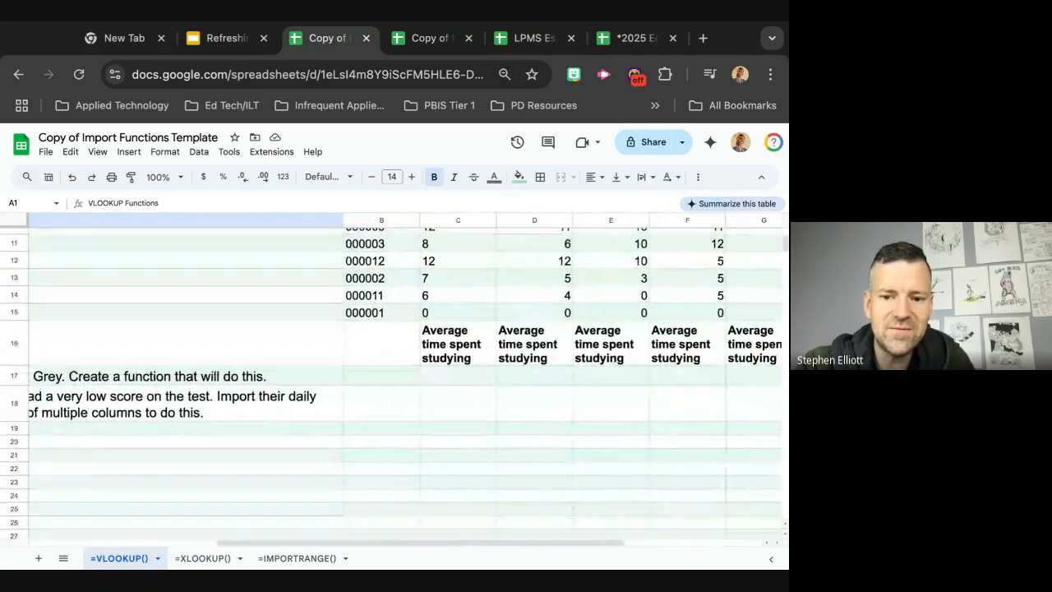
click(379, 398)
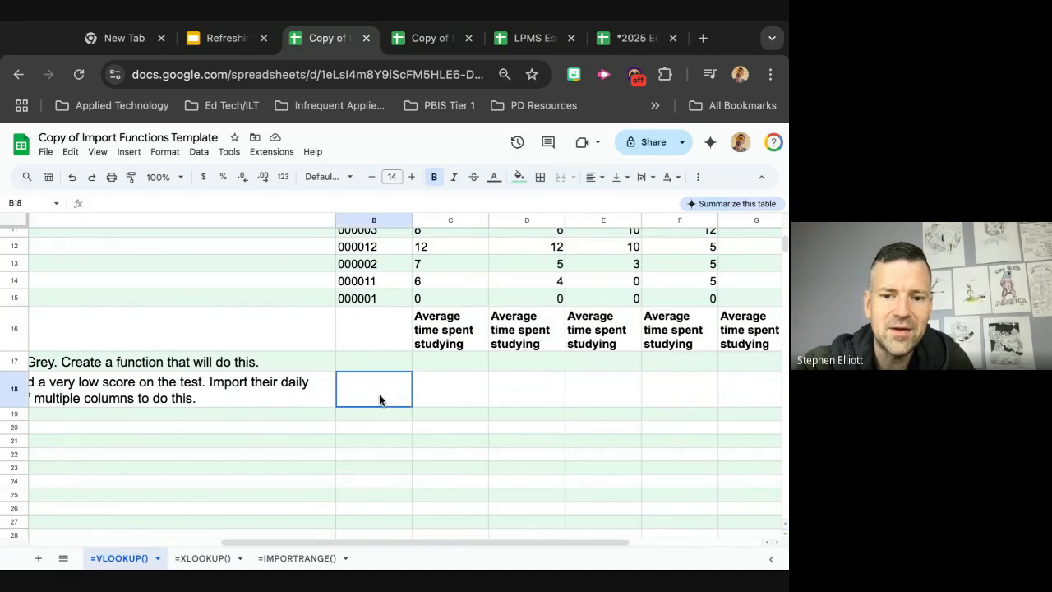
text(Je)
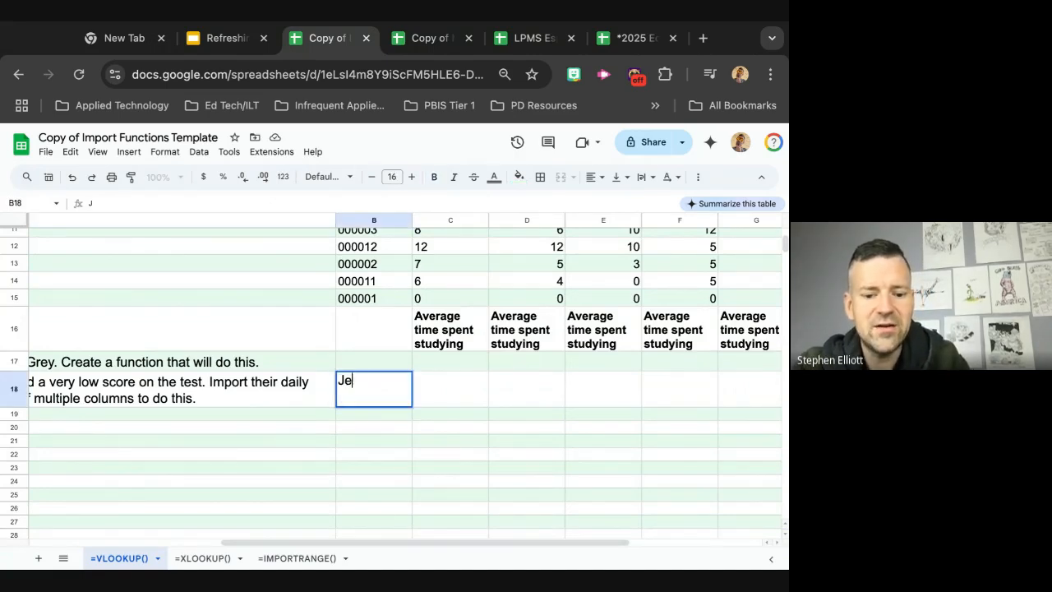
text(an Grey's )
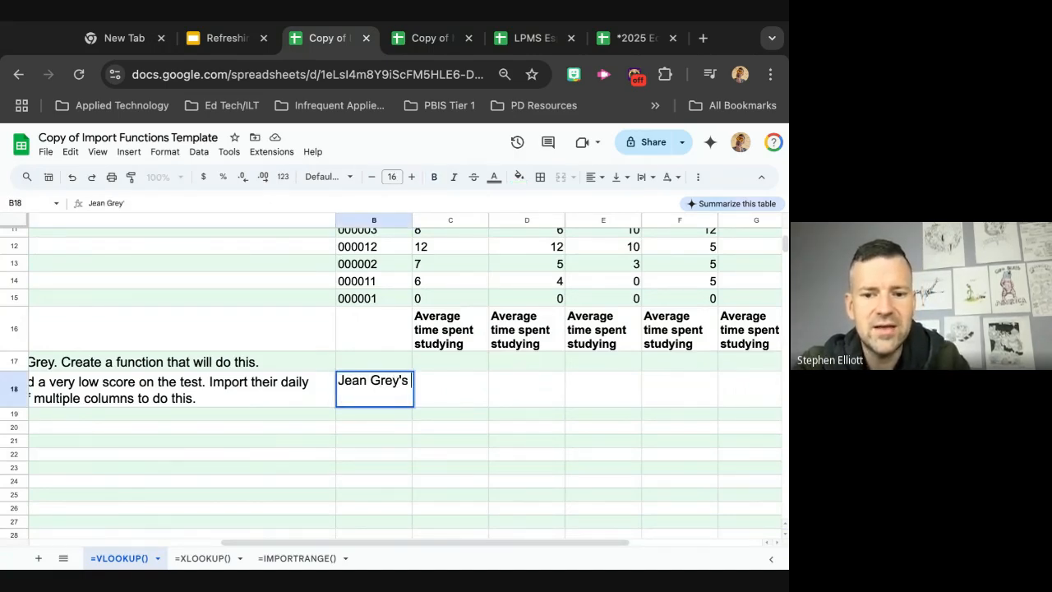
text(ID Numnbe)
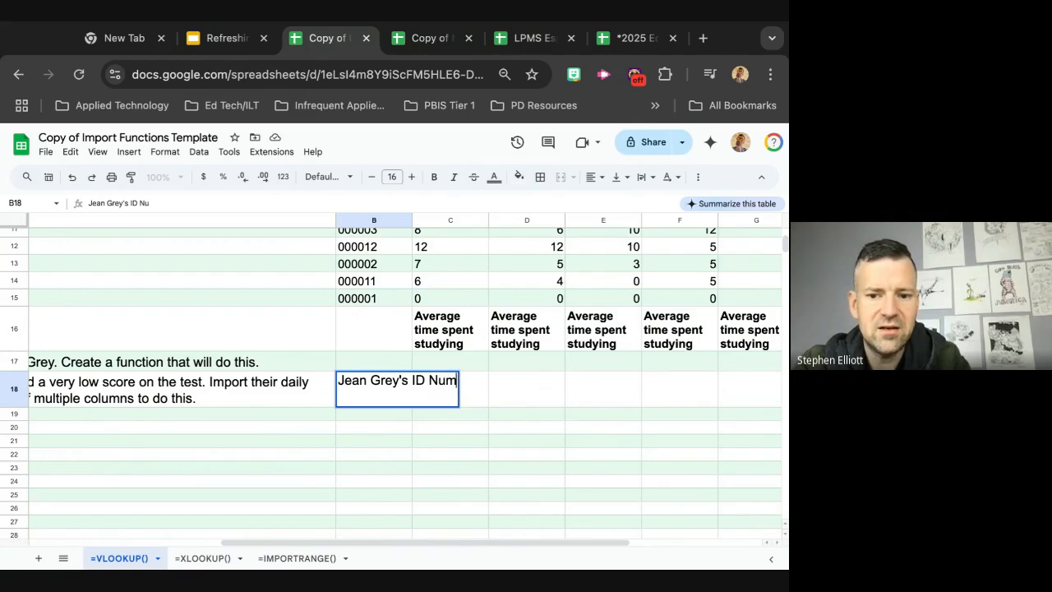
key(BackSpace)
key(BackSpace)
key(BackSpace)
text(ber)
click(425, 441)
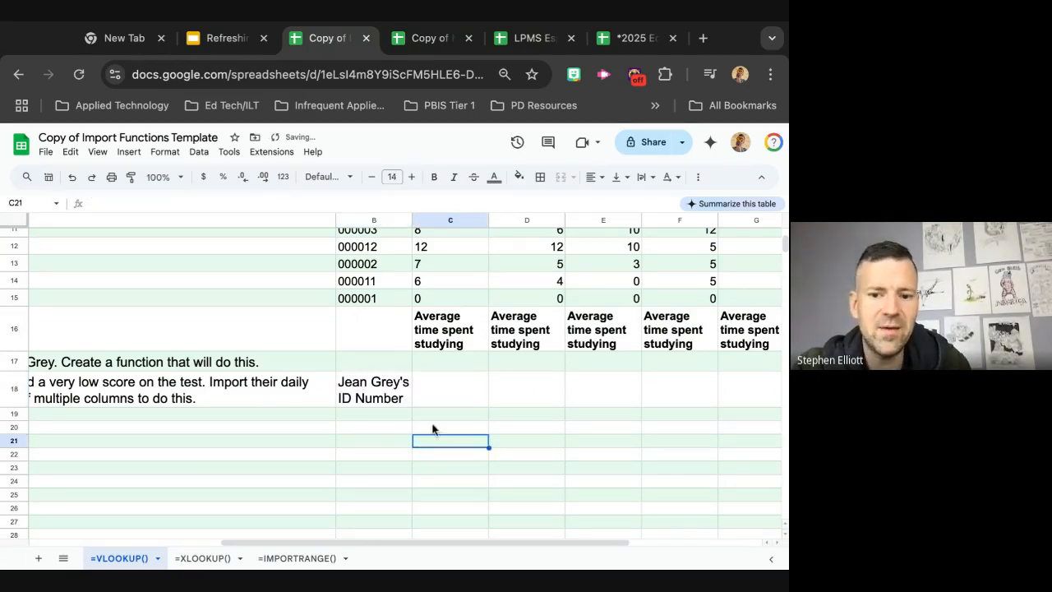
click(456, 394)
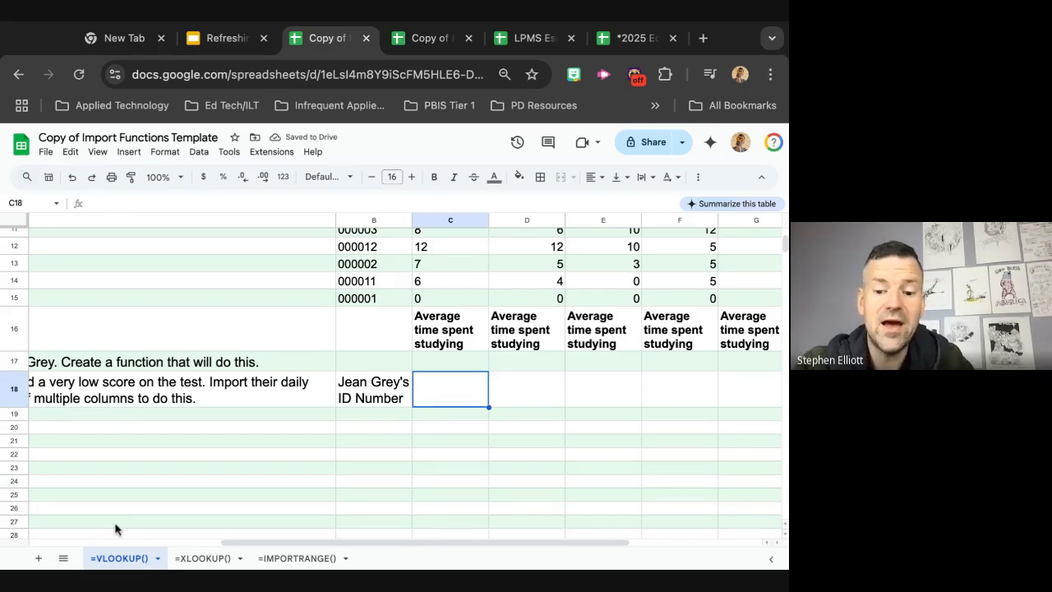
Start a VLOOKUP formula in C18 with A13, the mission student's name cell, as the search key
text(=vlook)
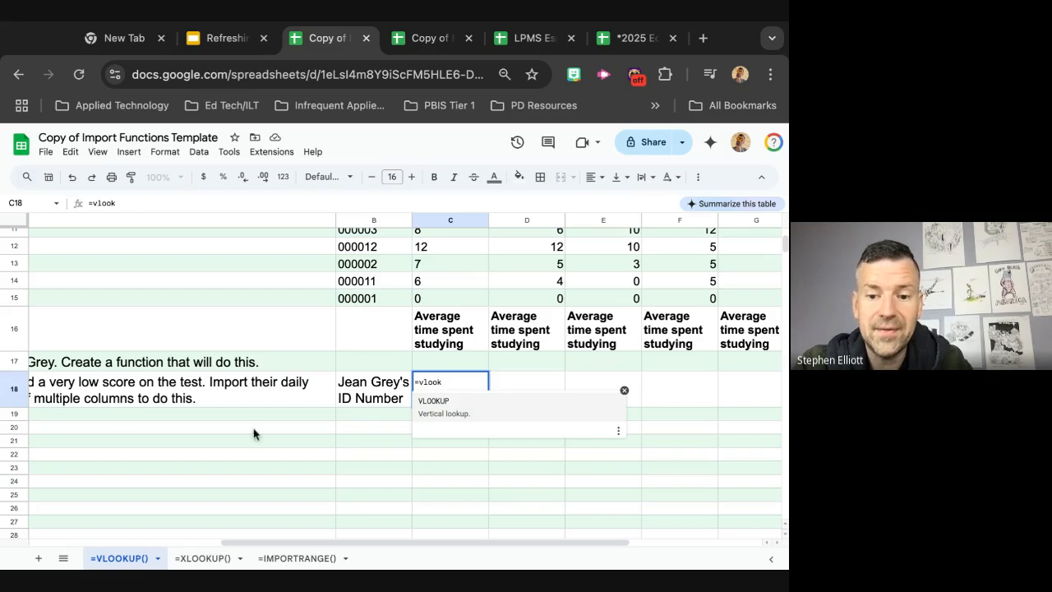
click(429, 404)
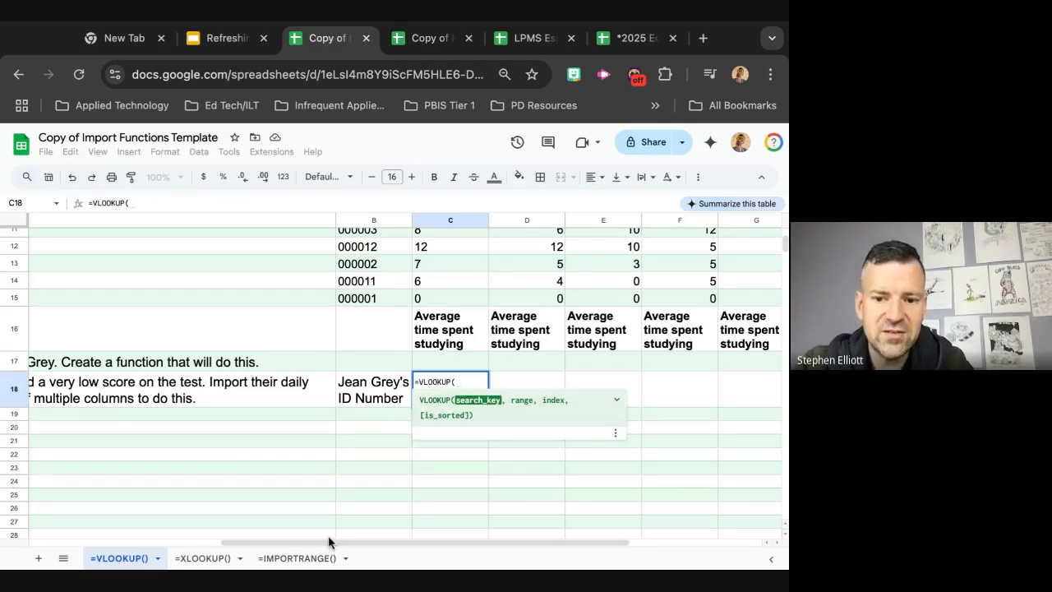
scroll(178, 467, left, 5)
scroll(178, 467, up, 2)
scroll(178, 466, left, 3)
scroll(179, 466, up, 3)
scroll(390, 376, down, 1)
scroll(391, 376, down, 1)
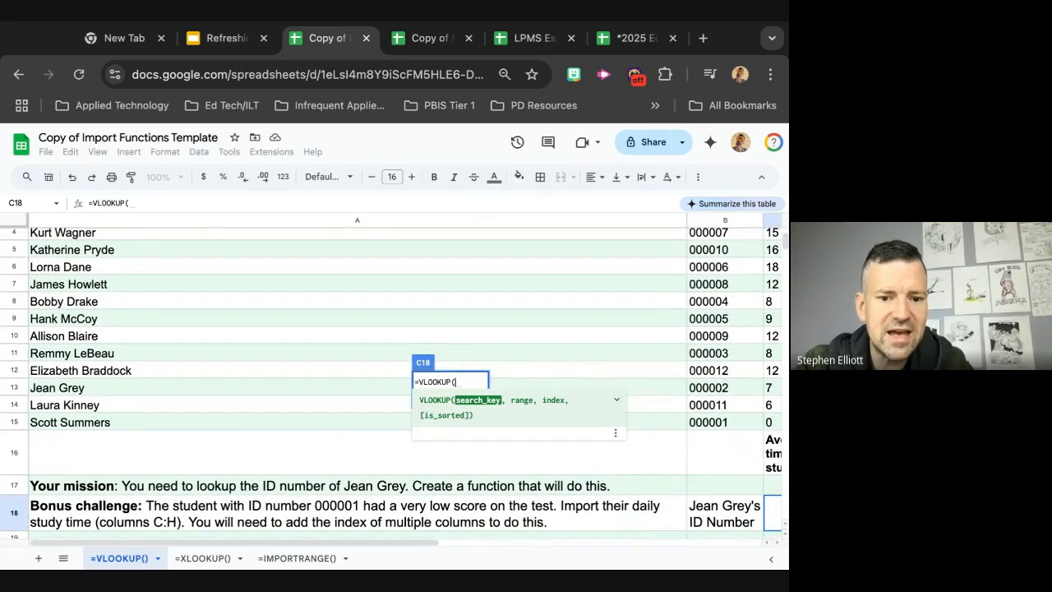
scroll(391, 375, right, 3)
scroll(390, 376, left, 3)
scroll(390, 376, up, 1)
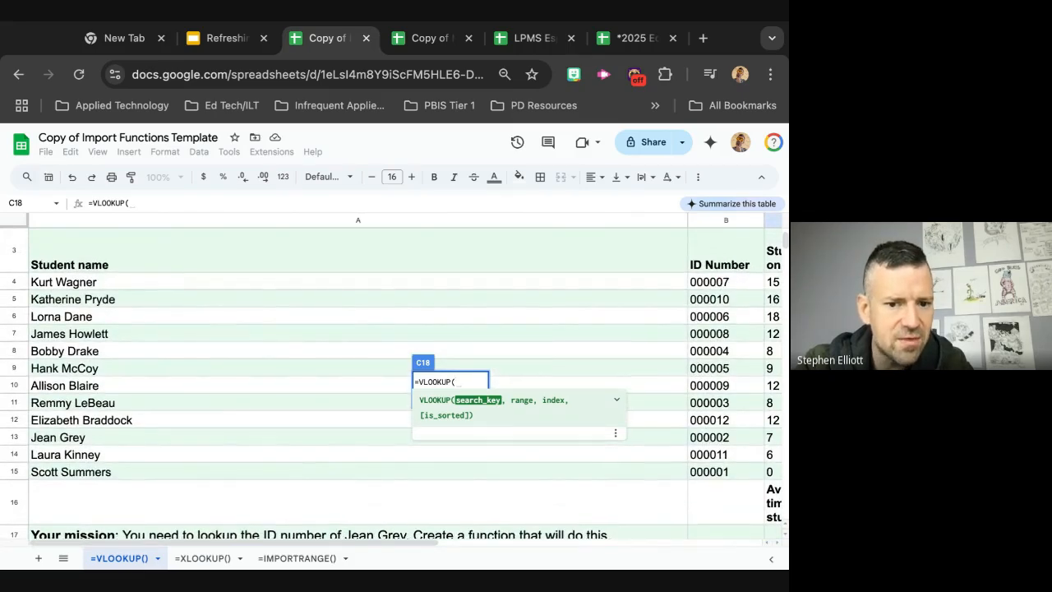
scroll(390, 375, down, 2)
scroll(391, 376, right, 3)
scroll(390, 375, right, 1)
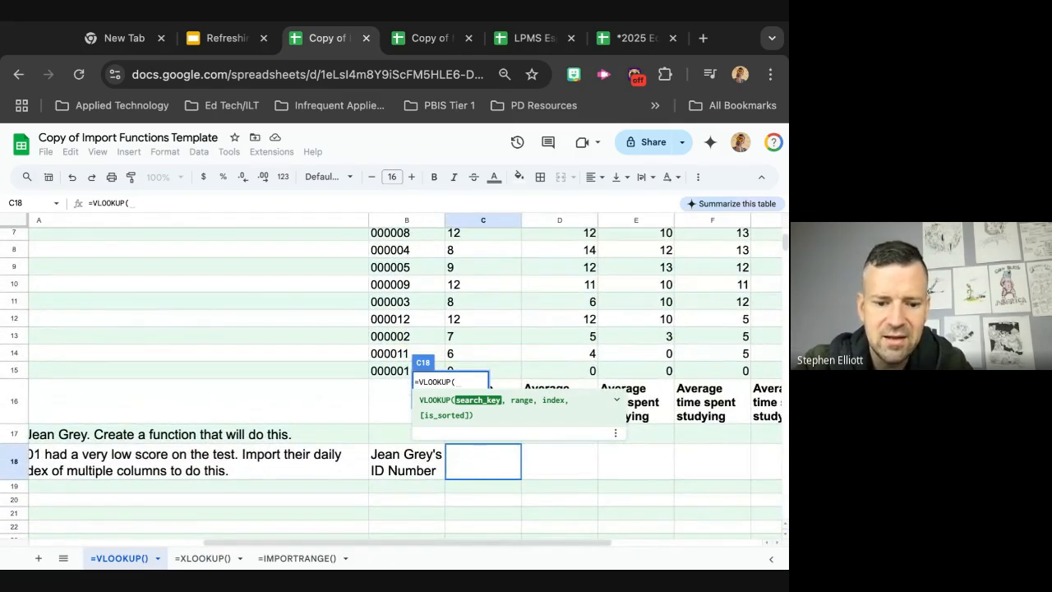
text(A13)
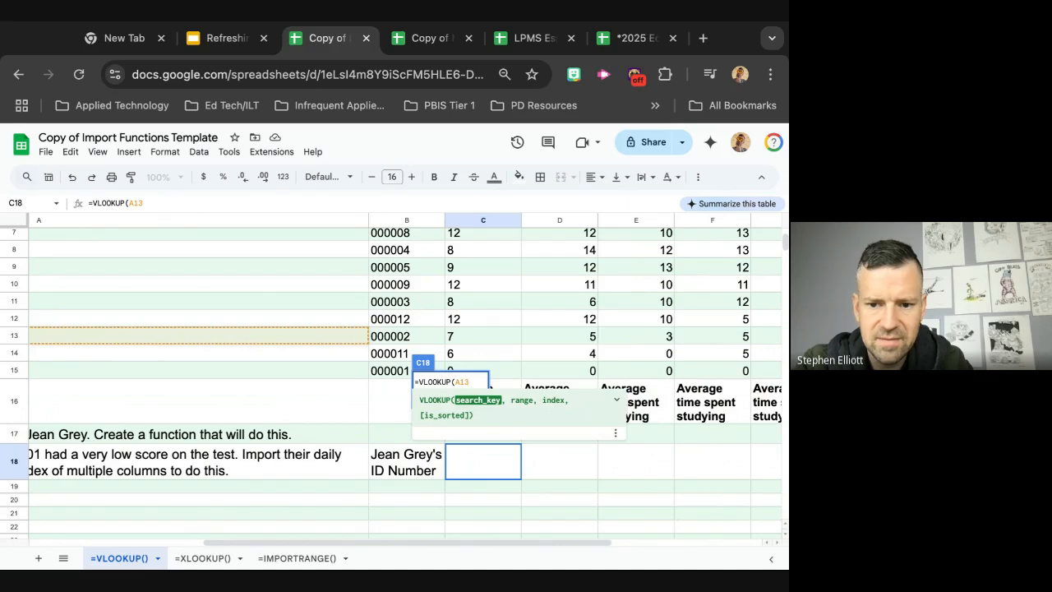
text(,)
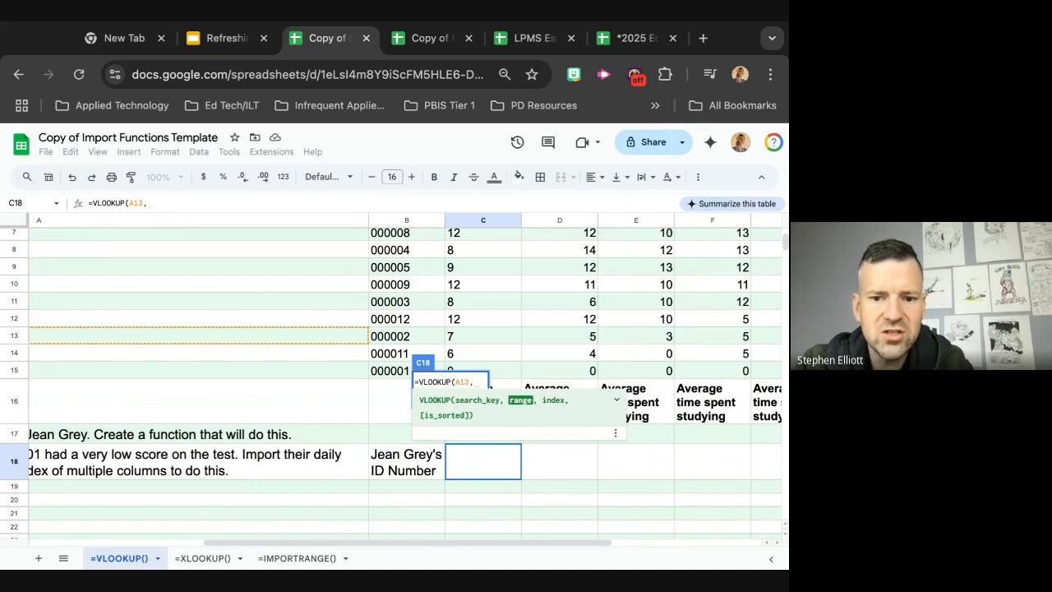
Set the VLOOKUP range to A4:B15, covering the student names and their ID numbers
scroll(163, 300, up, 5)
scroll(163, 300, up, 1)
scroll(163, 300, left, 2)
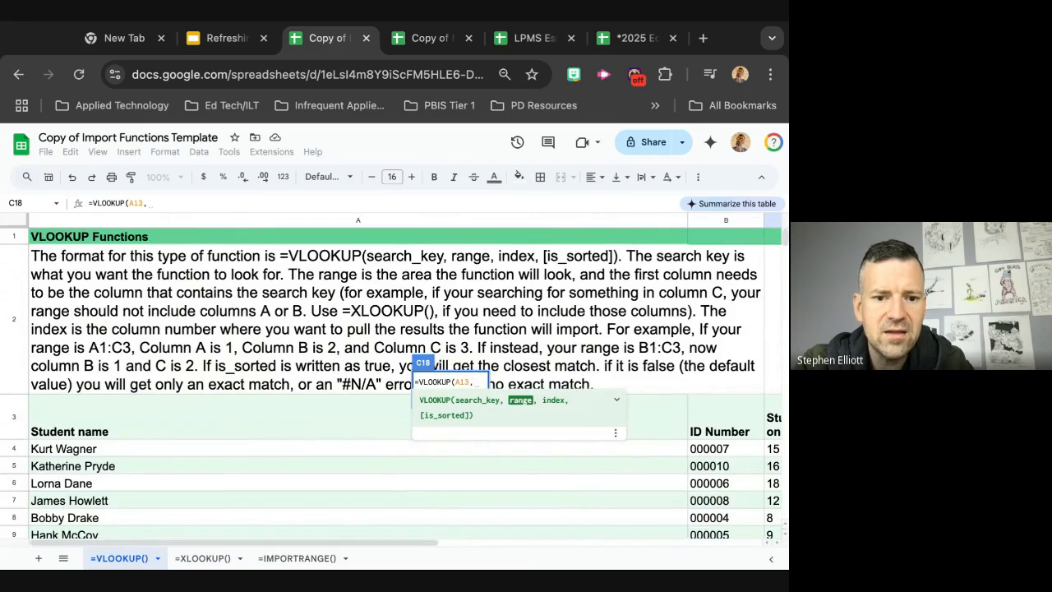
scroll(391, 380, down, 2)
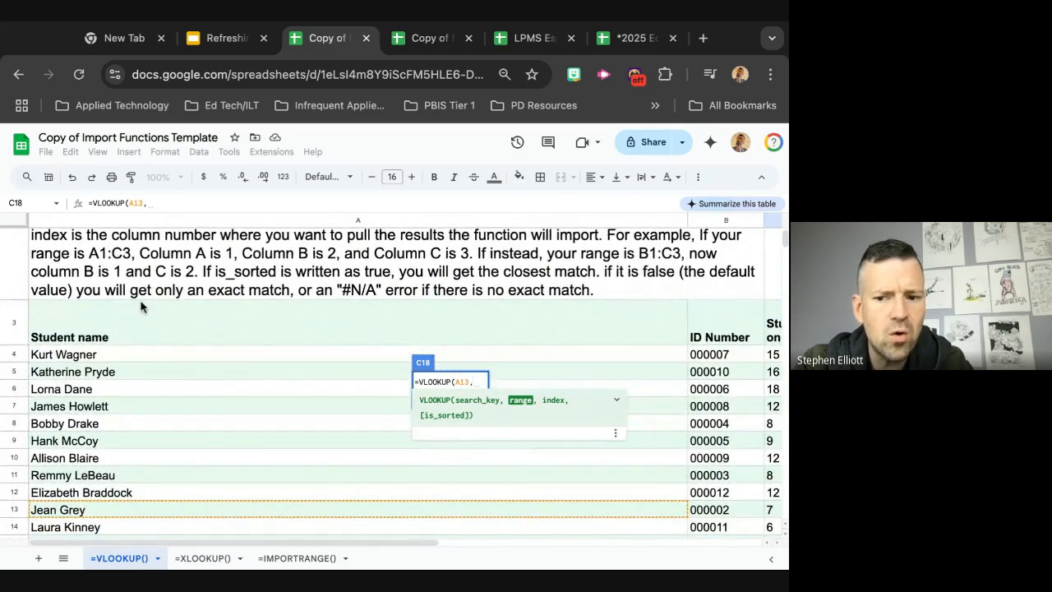
scroll(140, 305, right, 3)
scroll(141, 305, down, 1)
scroll(141, 305, left, 3)
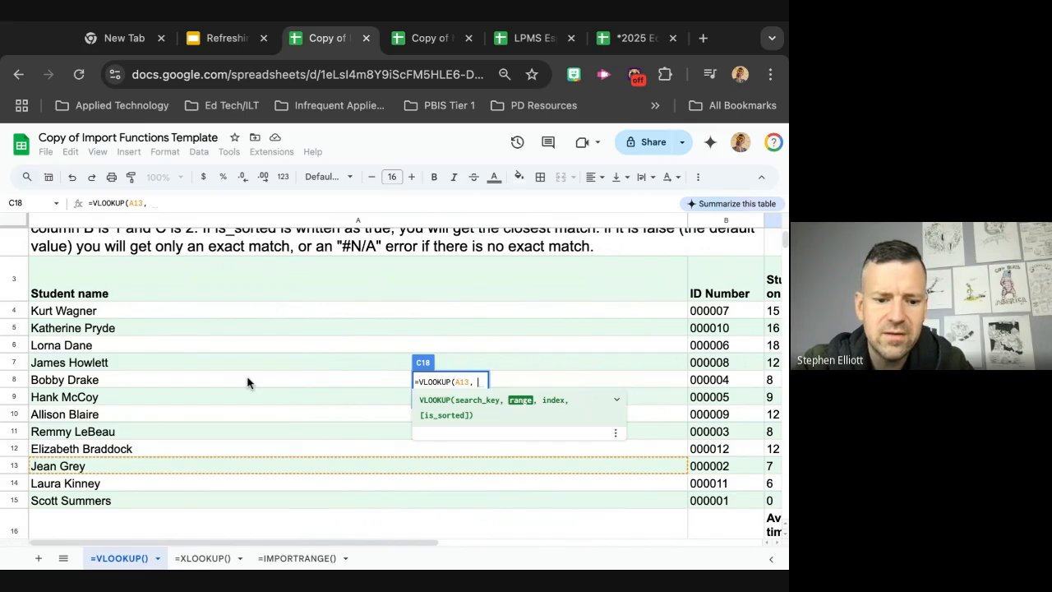
text(A4)
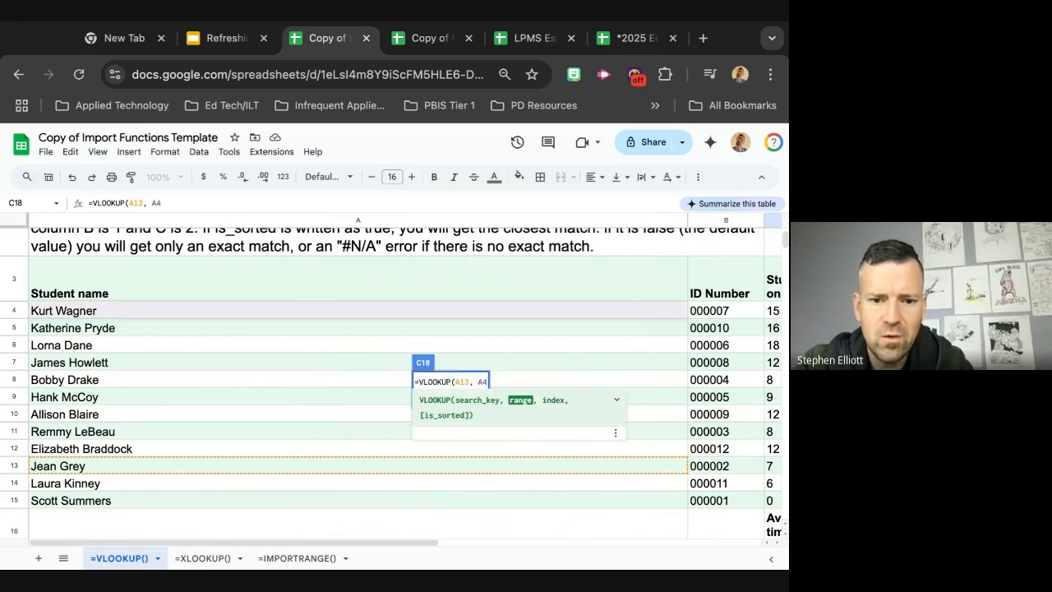
text(:)
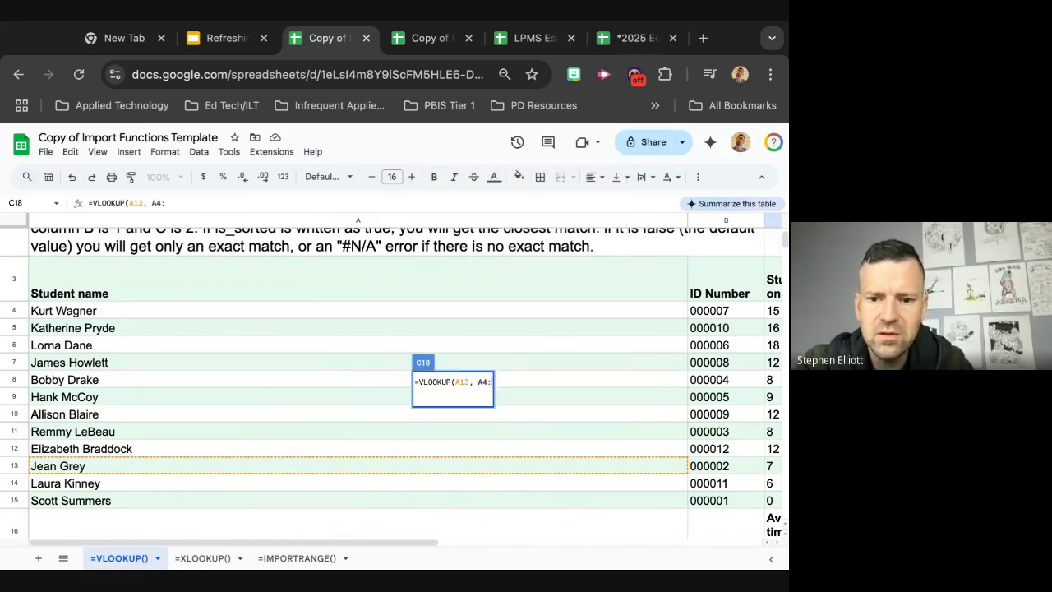
scroll(395, 423, right, 6)
scroll(395, 423, down, 2)
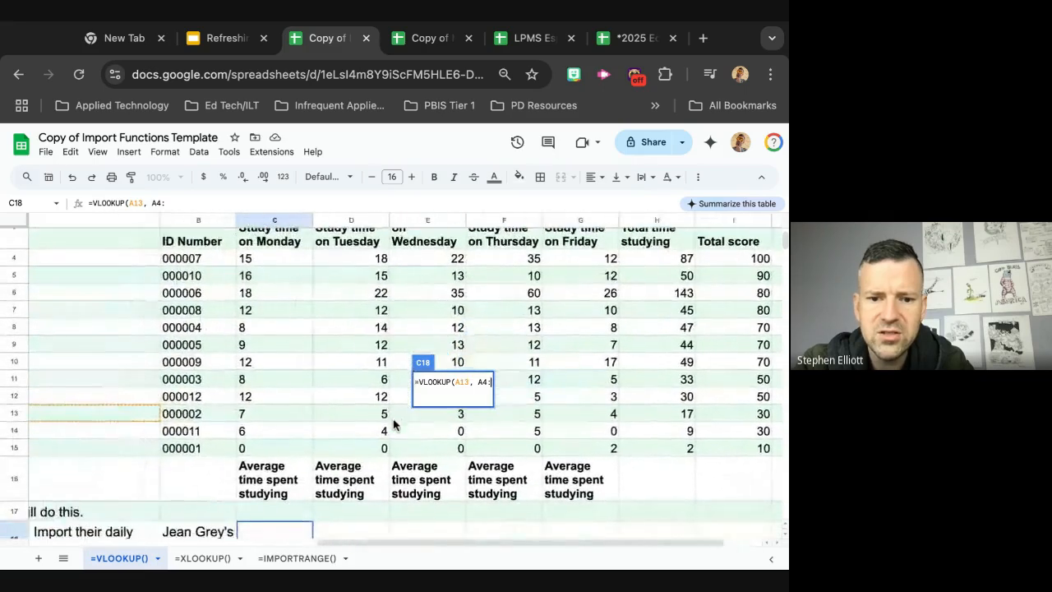
scroll(393, 424, left, 3)
scroll(392, 424, up, 5)
scroll(396, 485, down, 4)
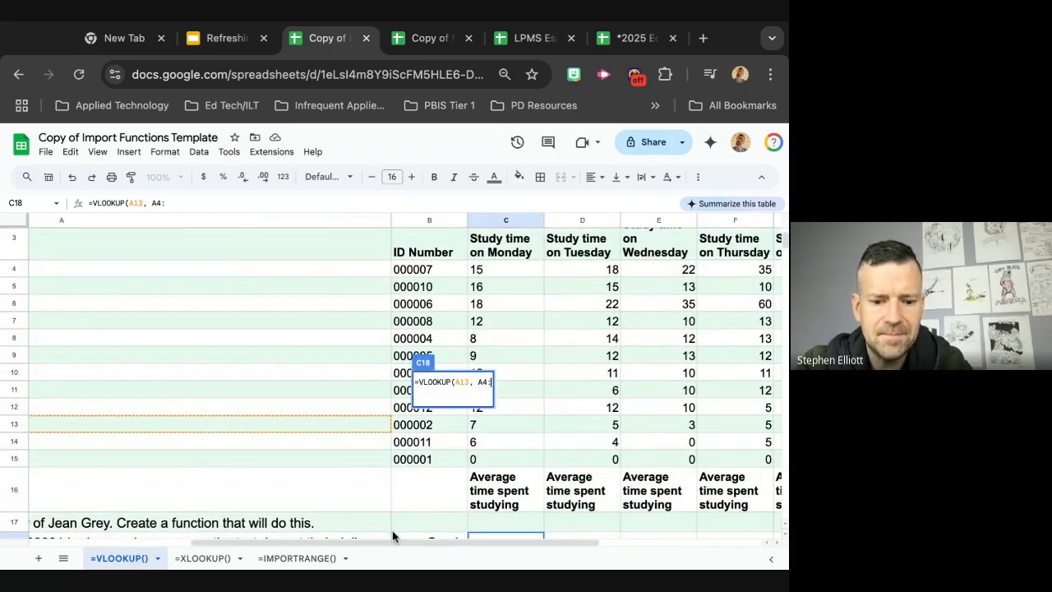
text(B15)
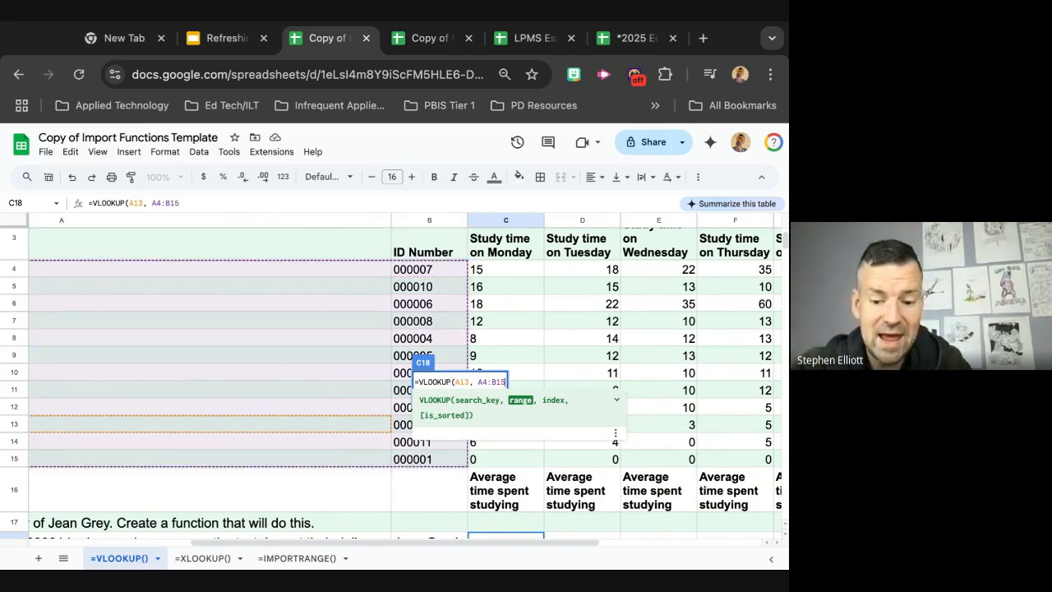
text(,)
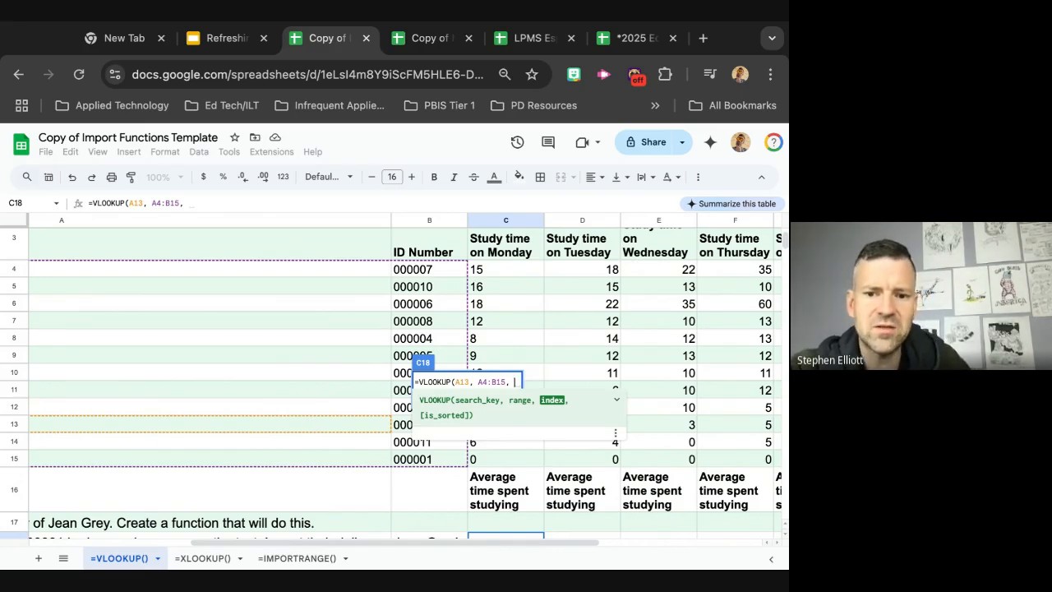
Set the VLOOKUP index to 2 so the formula pulls from the ID Number column
scroll(282, 424, left, 5)
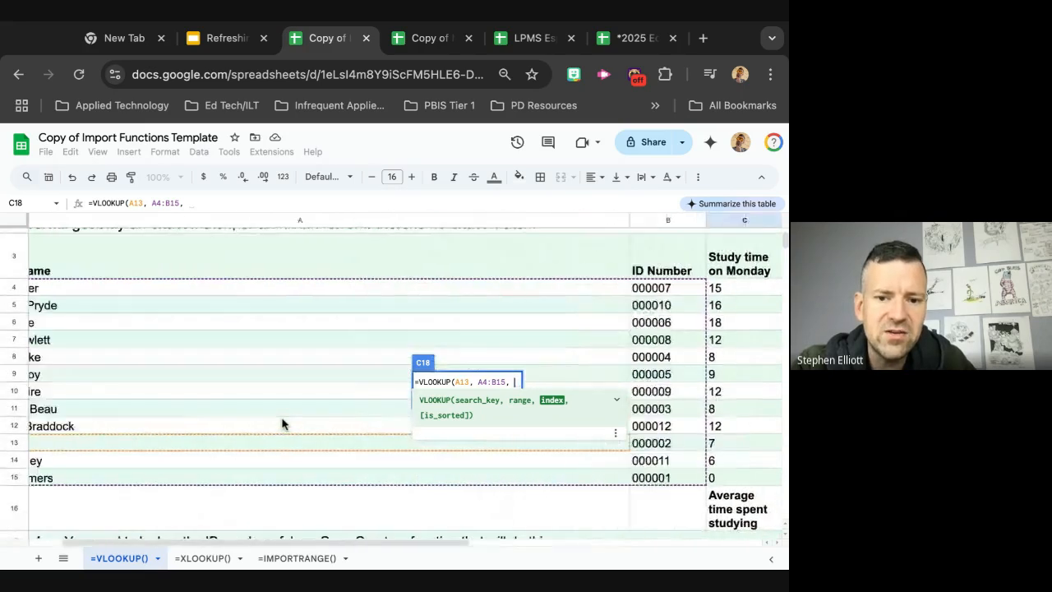
scroll(282, 423, left, 2)
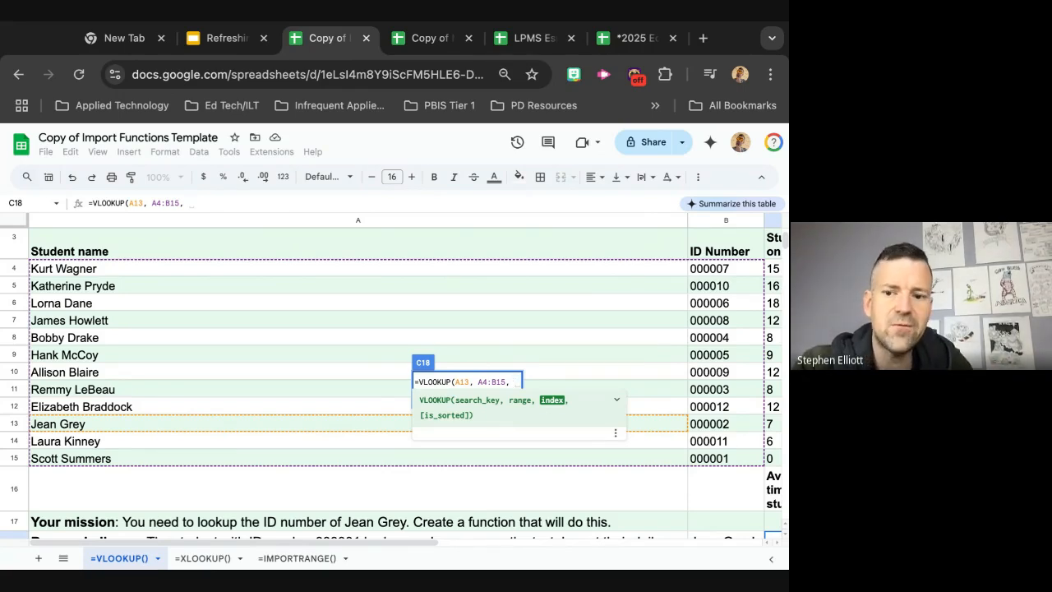
scroll(396, 378, right, 1)
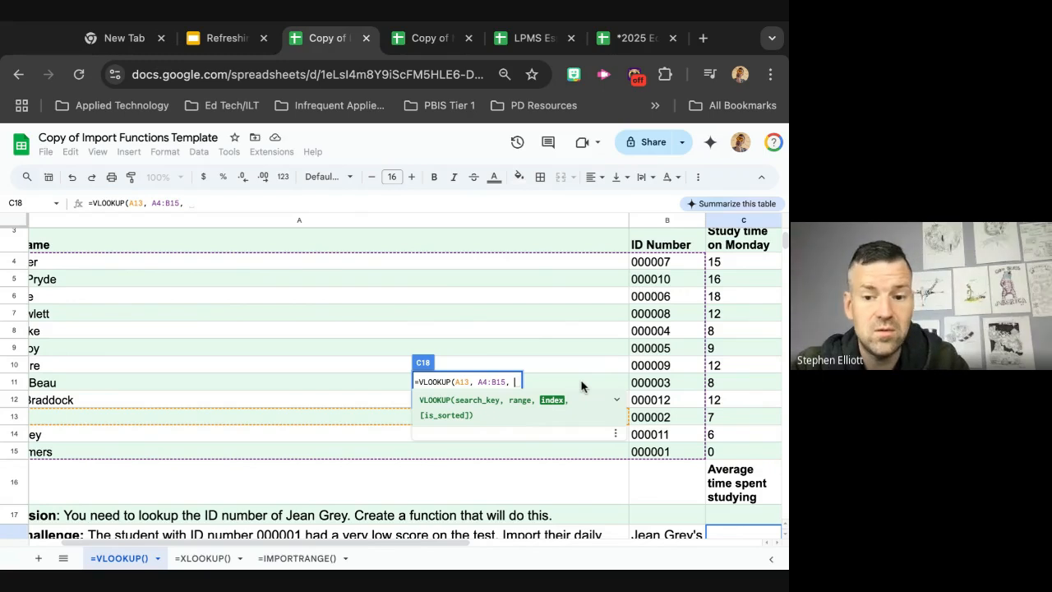
text(2)
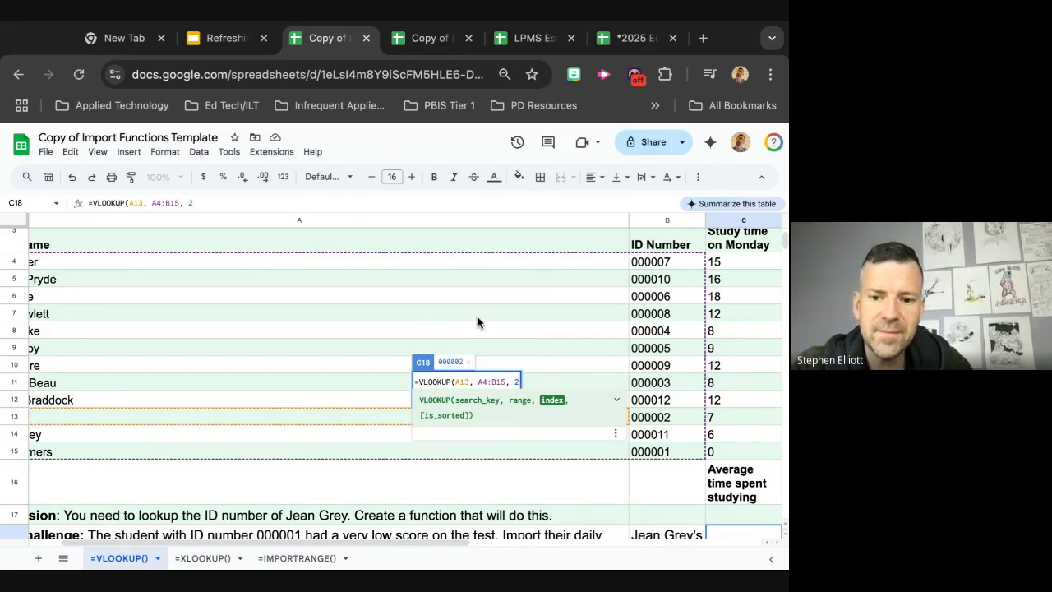
Examine the daily study time, total time and total score columns outside the lookup range
scroll(476, 322, up, 1)
scroll(477, 322, right, 5)
scroll(643, 263, right, 4)
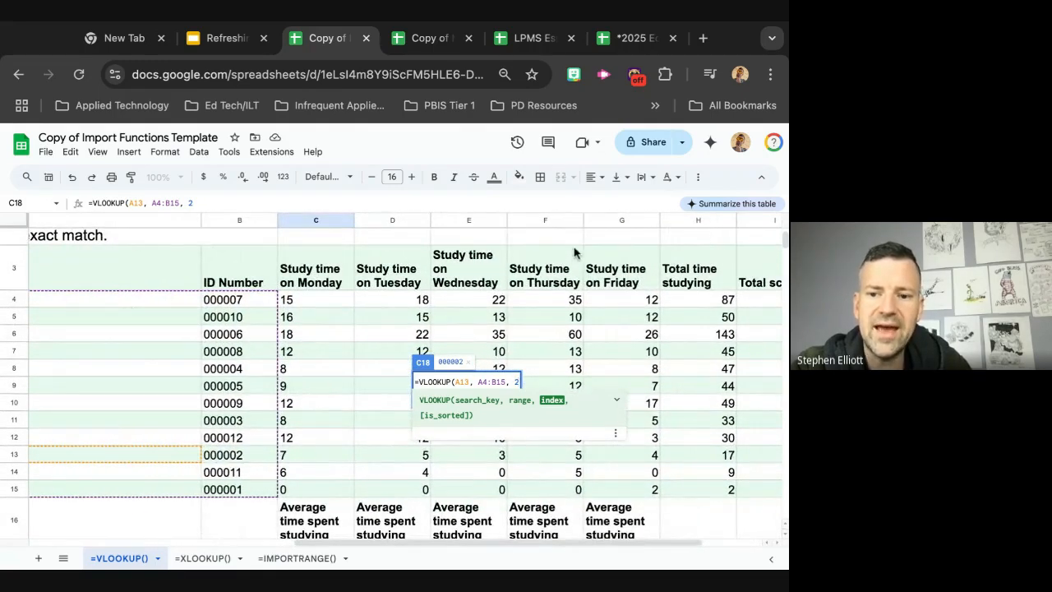
scroll(700, 366, right, 3)
scroll(700, 365, up, 1)
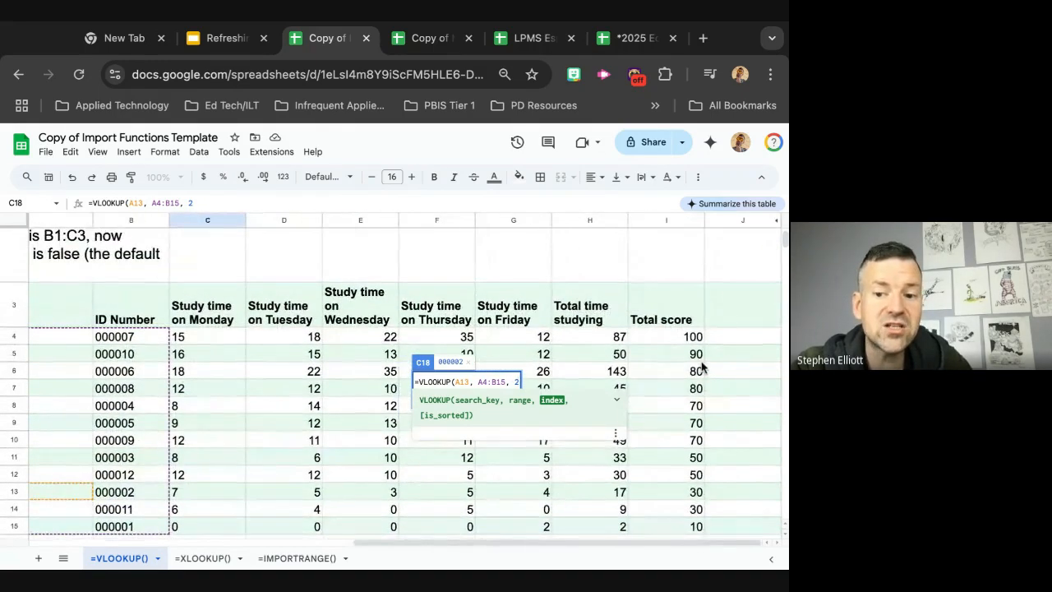
scroll(703, 366, down, 2)
scroll(683, 343, left, 1)
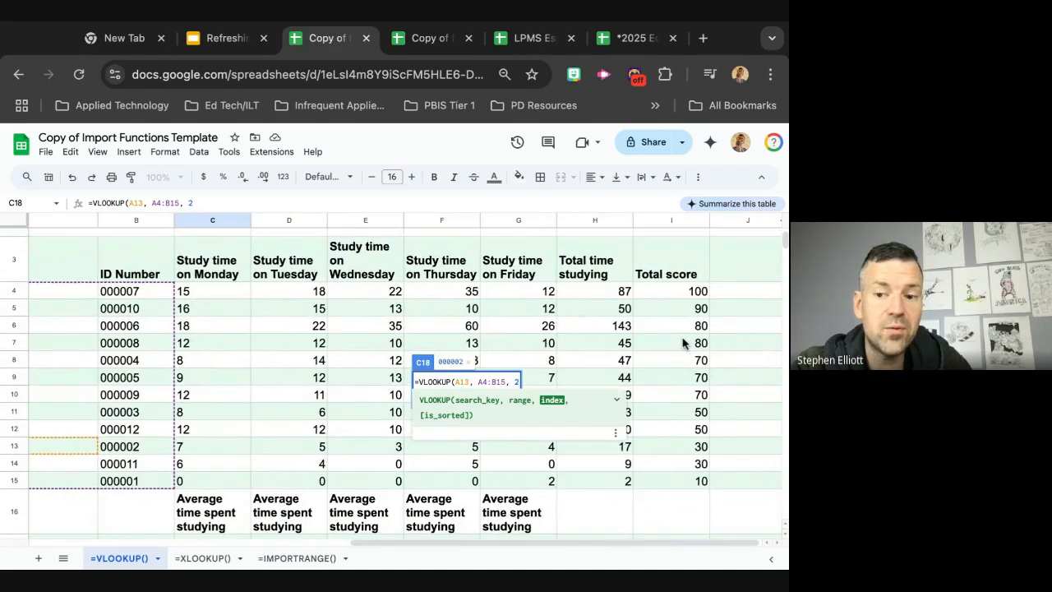
scroll(683, 343, up, 1)
scroll(682, 343, left, 1)
scroll(682, 344, down, 1)
scroll(682, 344, right, 1)
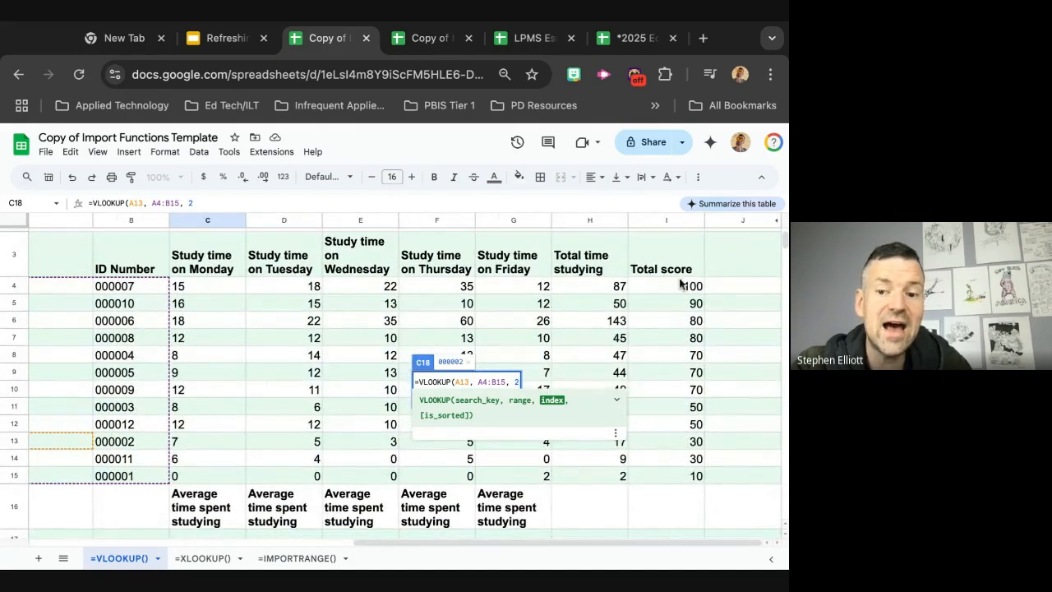
Reread the range and index explanation in row 2 and relate it to the study time and score columns
scroll(105, 355, up, 3)
scroll(106, 355, left, 5)
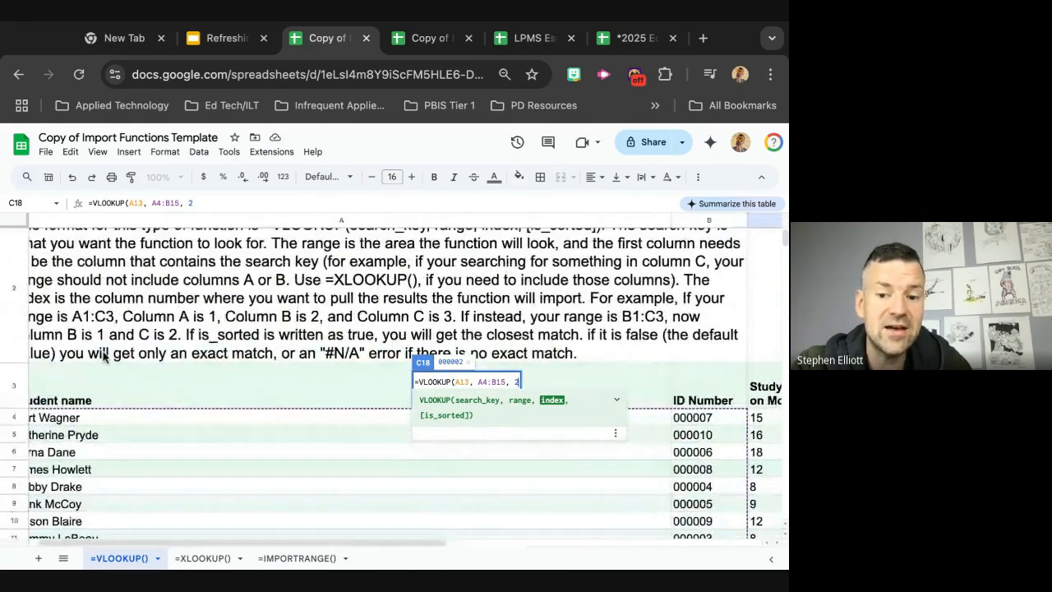
scroll(610, 350, up, 1)
scroll(611, 349, right, 2)
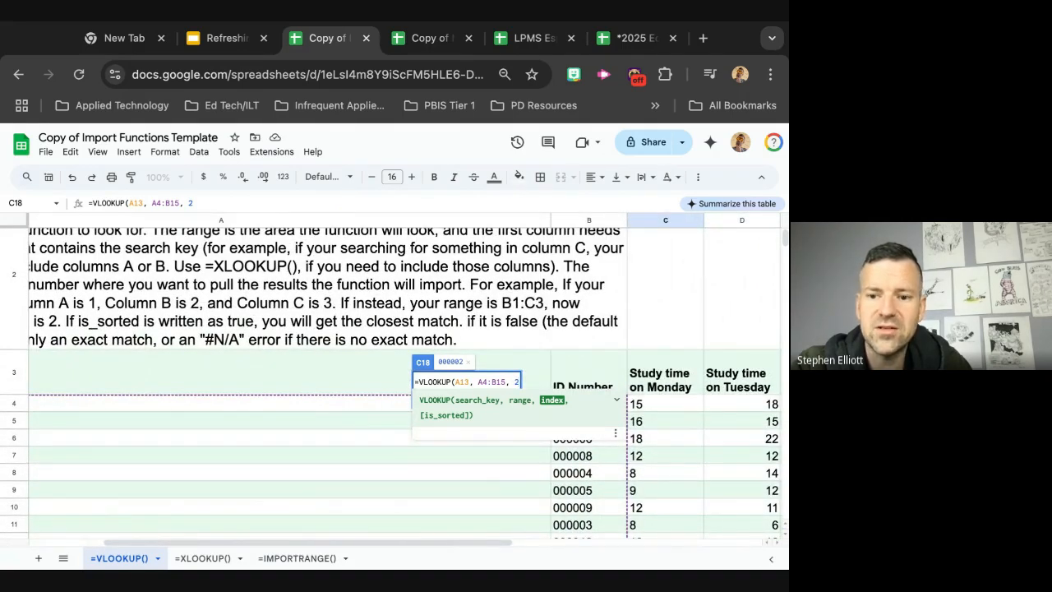
scroll(693, 291, right, 5)
scroll(693, 291, down, 2)
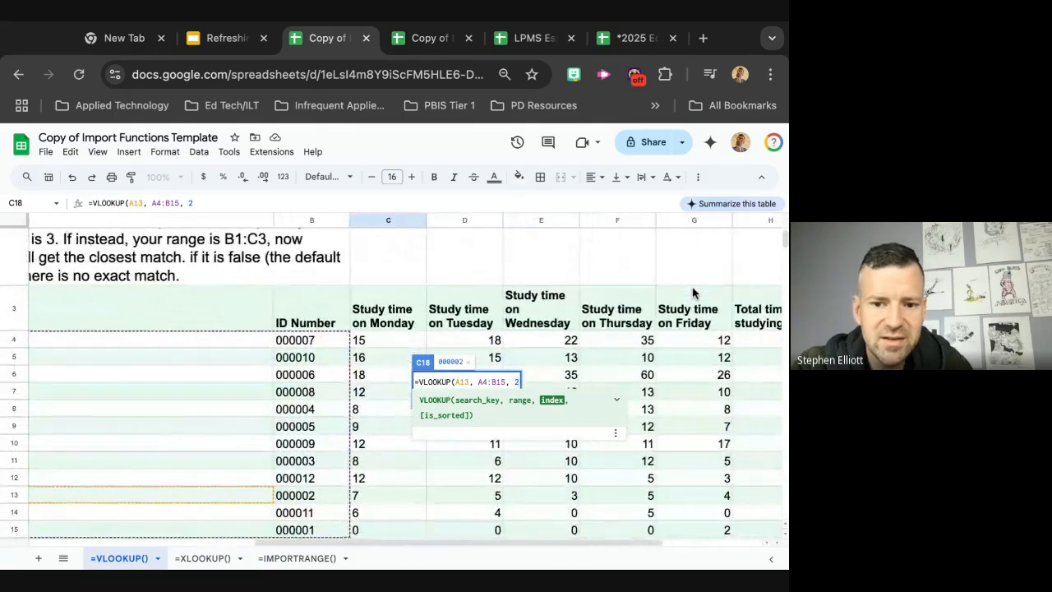
scroll(693, 293, right, 2)
scroll(693, 294, up, 1)
scroll(335, 329, right, 2)
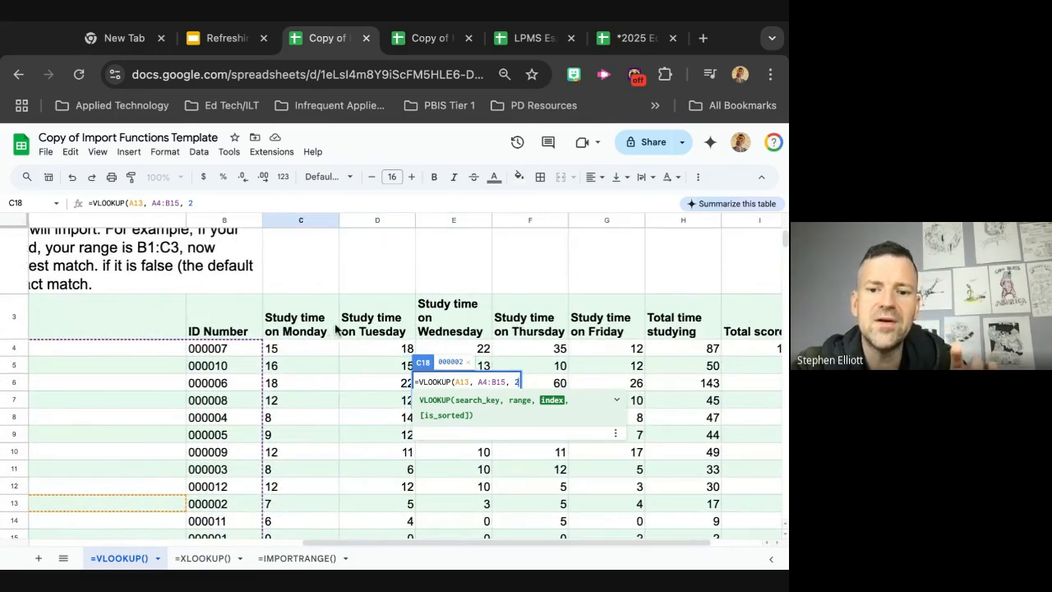
scroll(335, 329, down, 1)
scroll(679, 319, up, 1)
scroll(680, 319, left, 1)
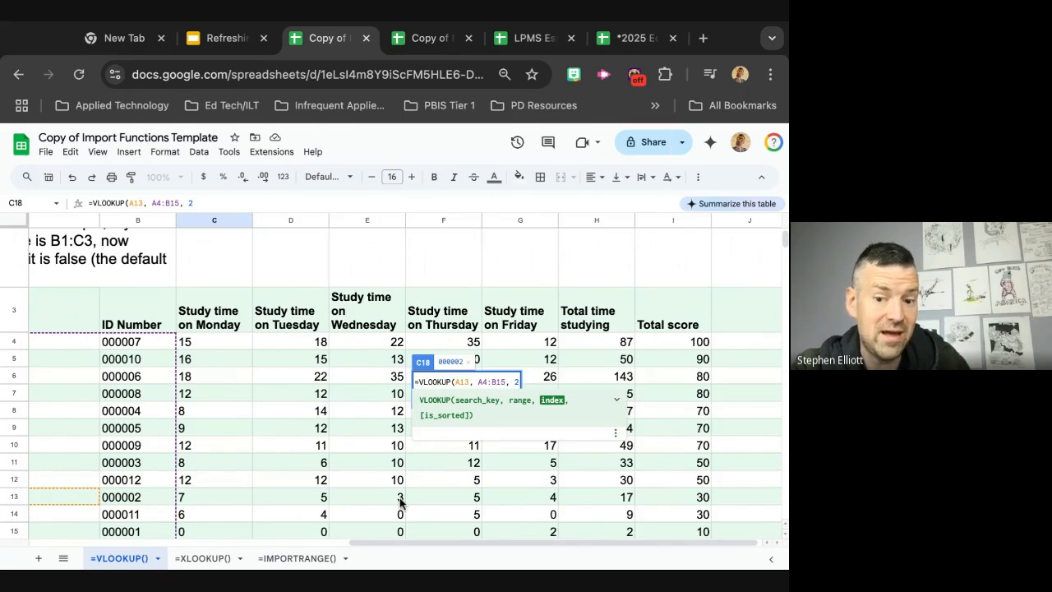
scroll(401, 500, down, 1)
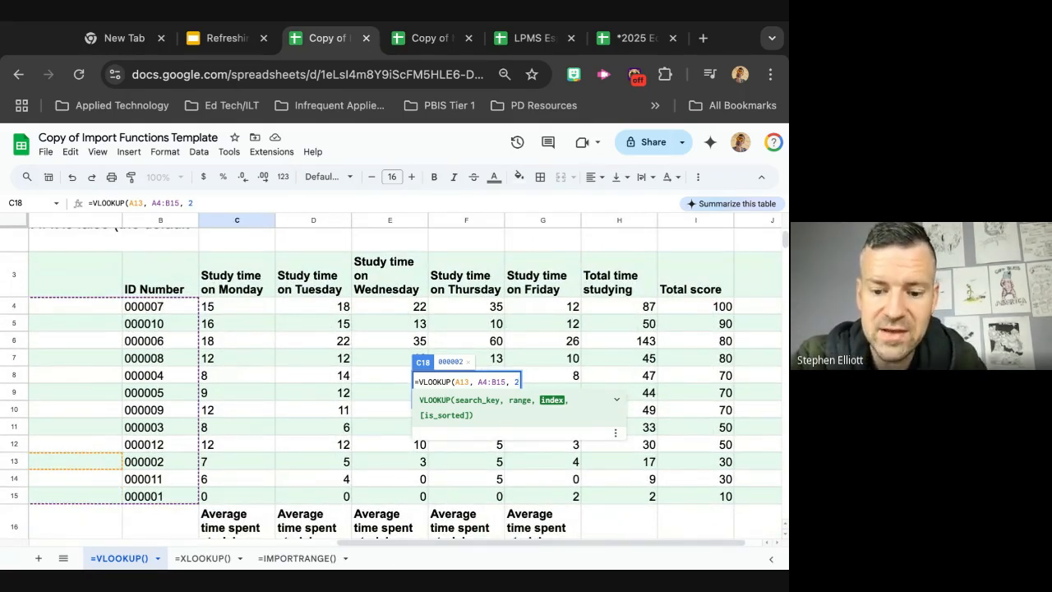
Complete the formula =VLOOKUP(A13, A4:B15, 2) in C18, then reselect the cell to check its result against the student list
text())
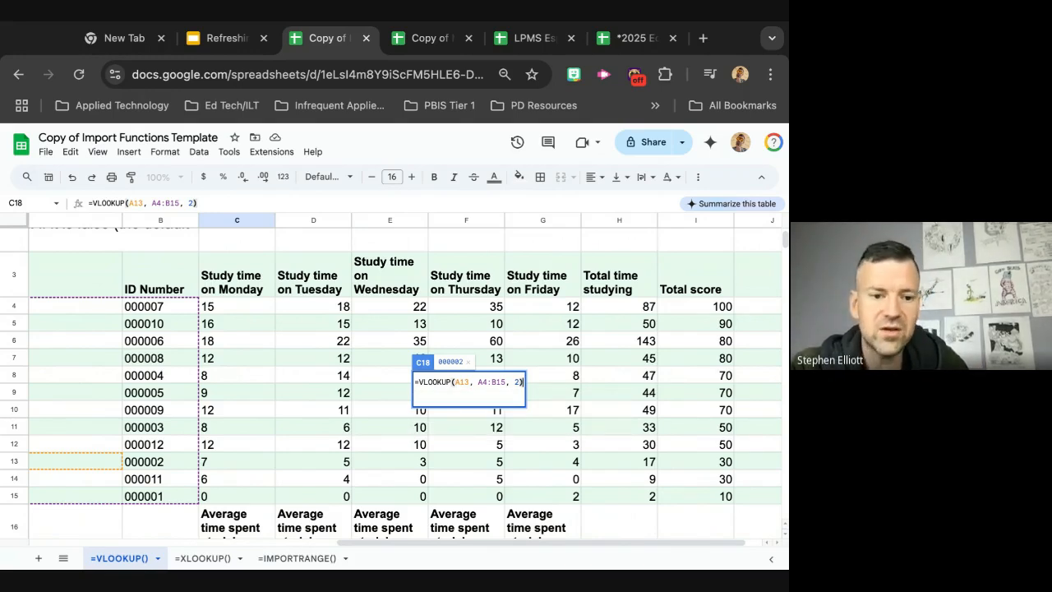
scroll(435, 477, down, 3)
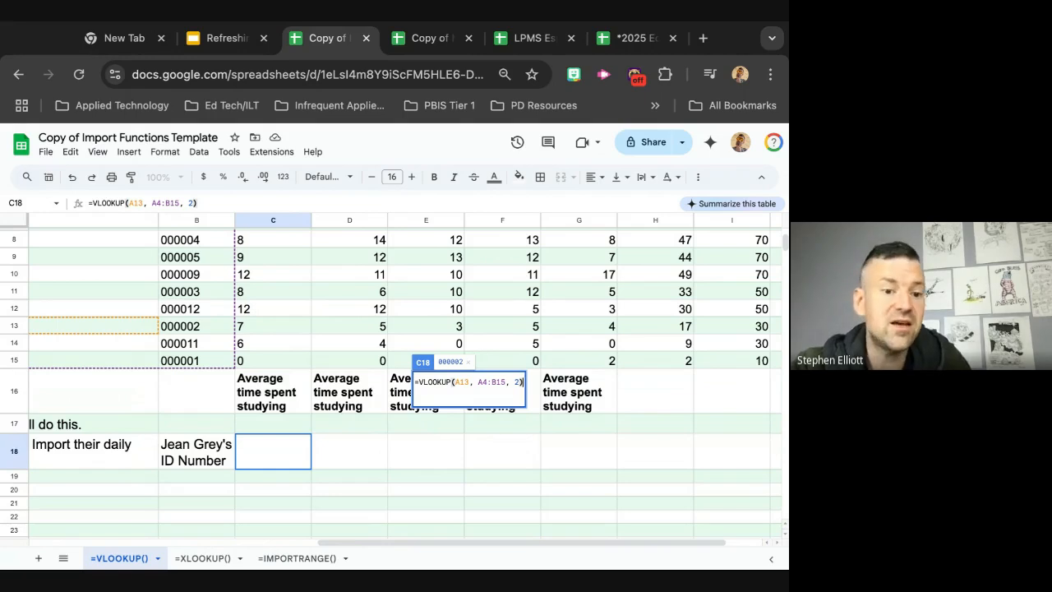
key(Return)
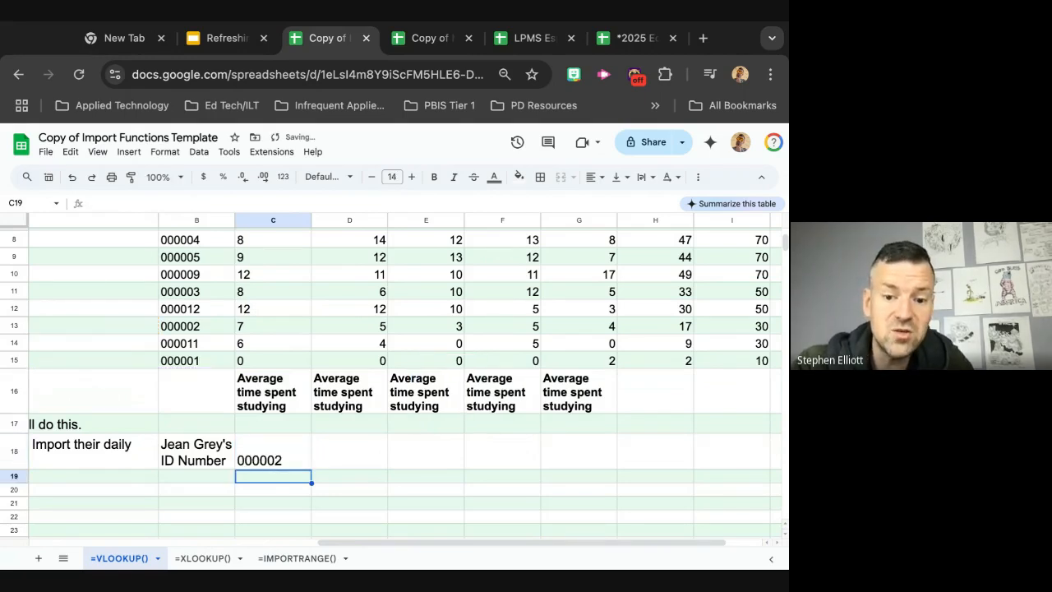
click(277, 453)
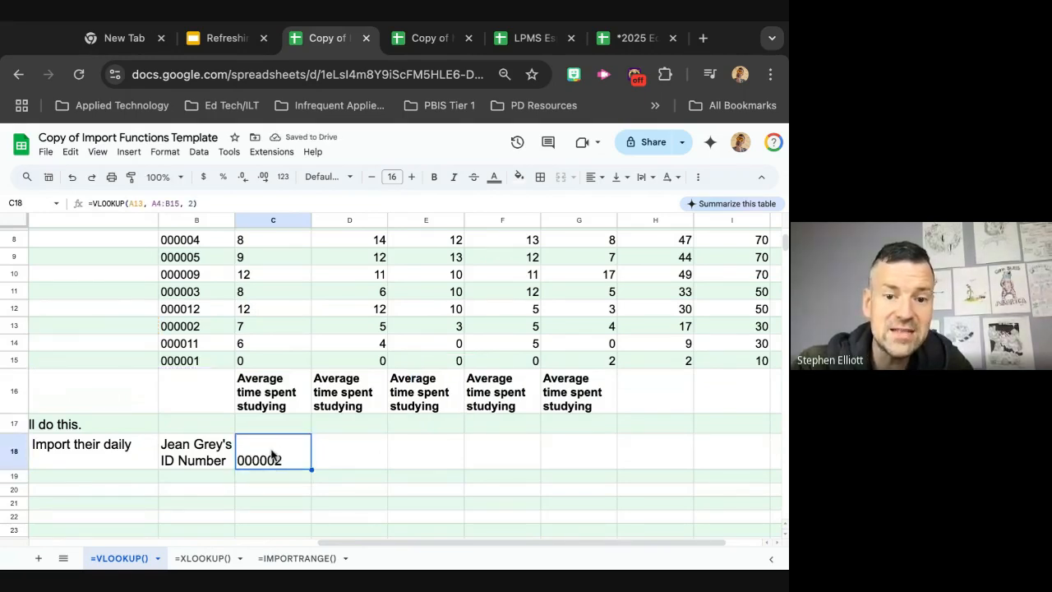
scroll(273, 454, left, 5)
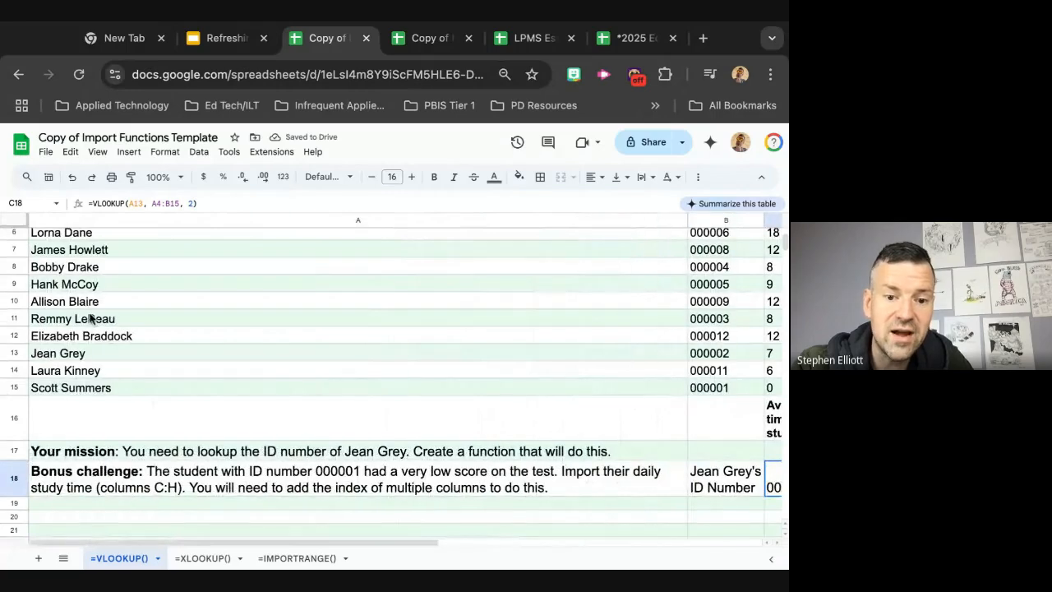
Compare the ID number in row 13 with the VLOOKUP result in C18 and inspect the formula's search key
click(112, 343)
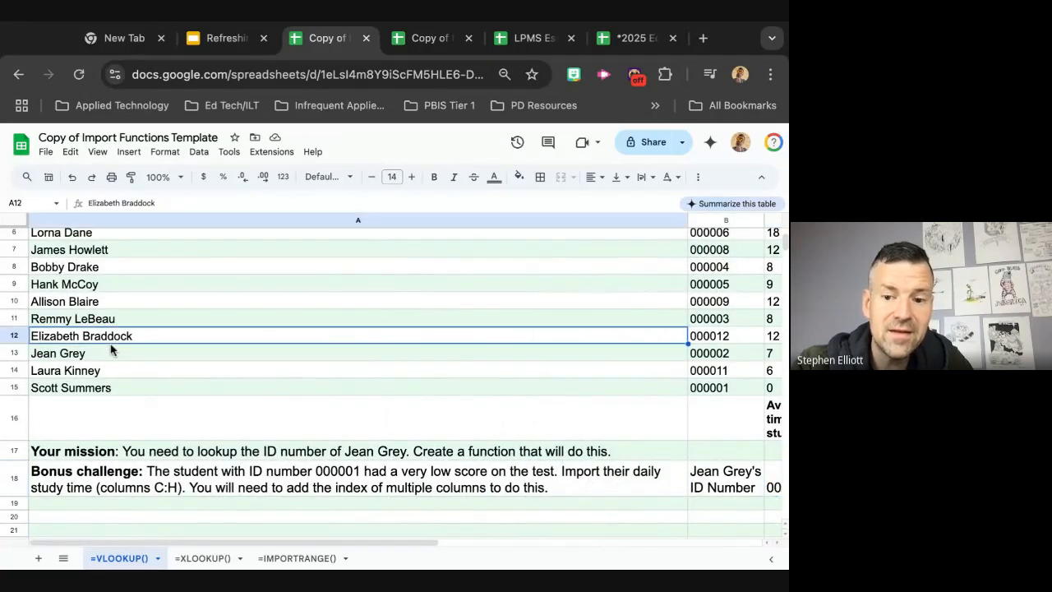
click(552, 360)
click(711, 362)
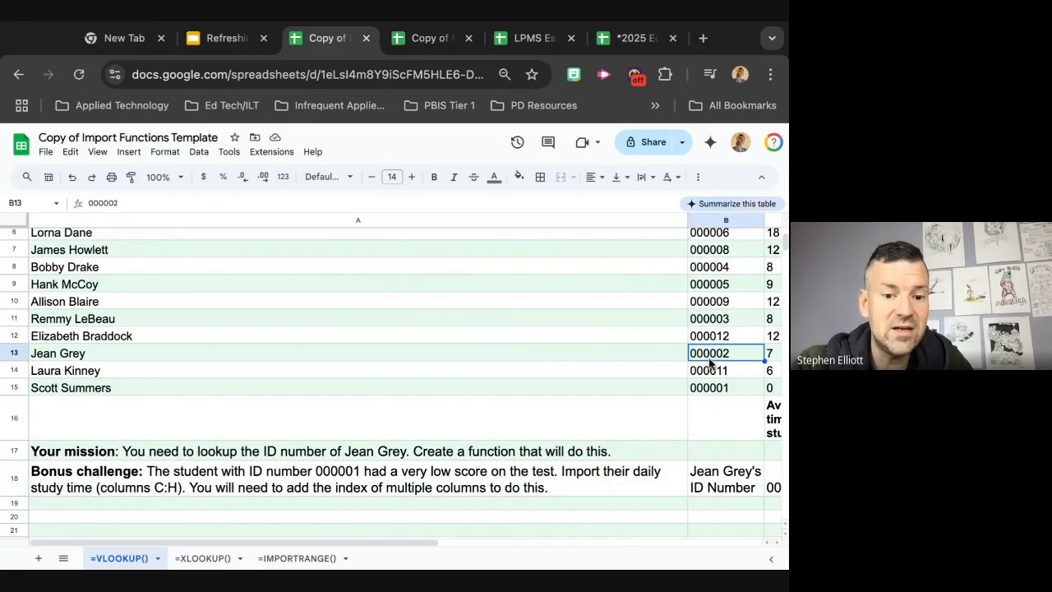
scroll(474, 433, right, 4)
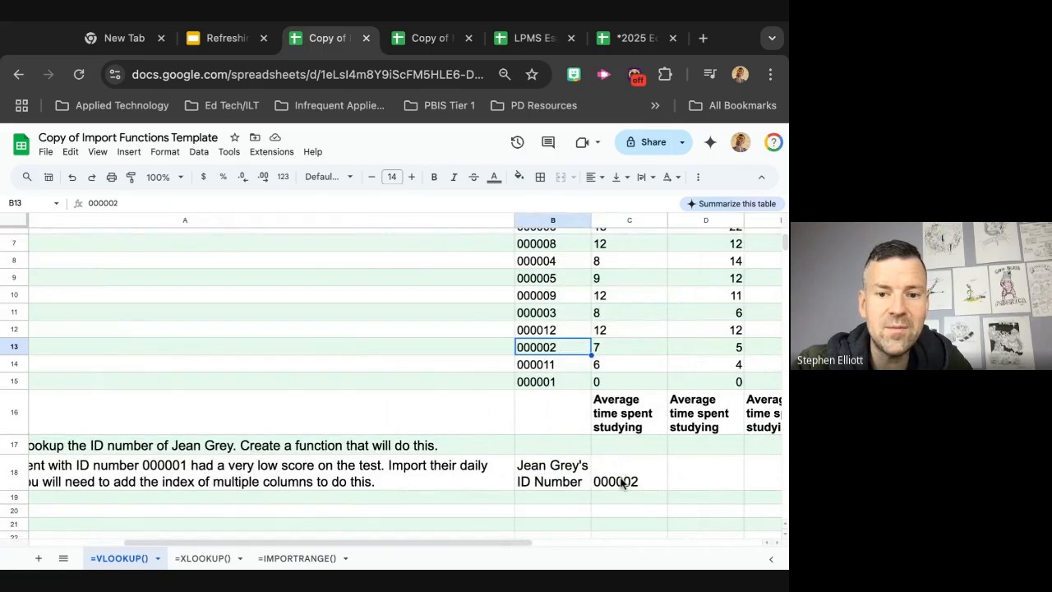
click(623, 484)
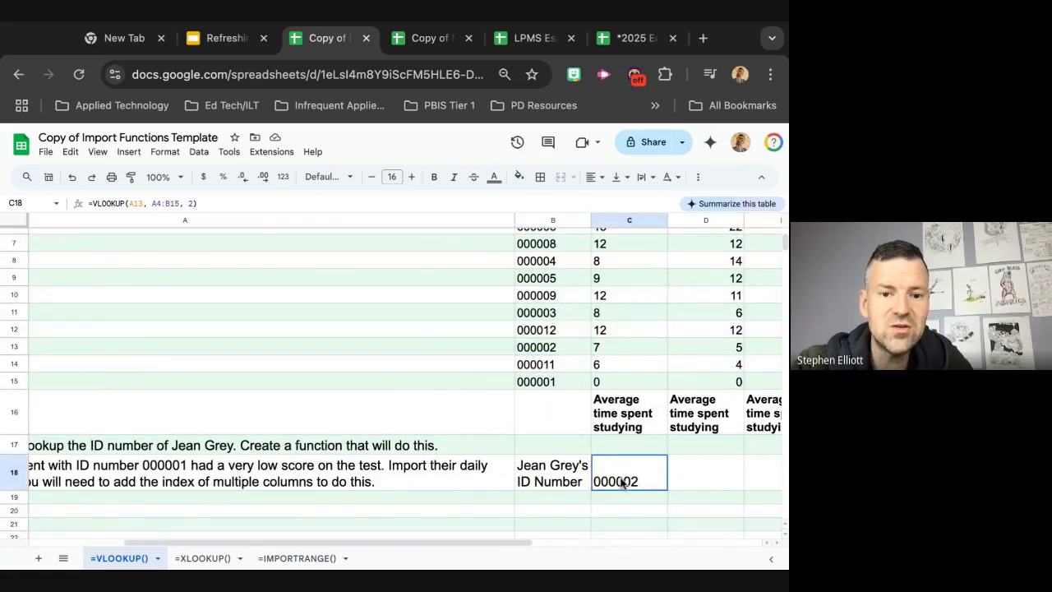
click(142, 203)
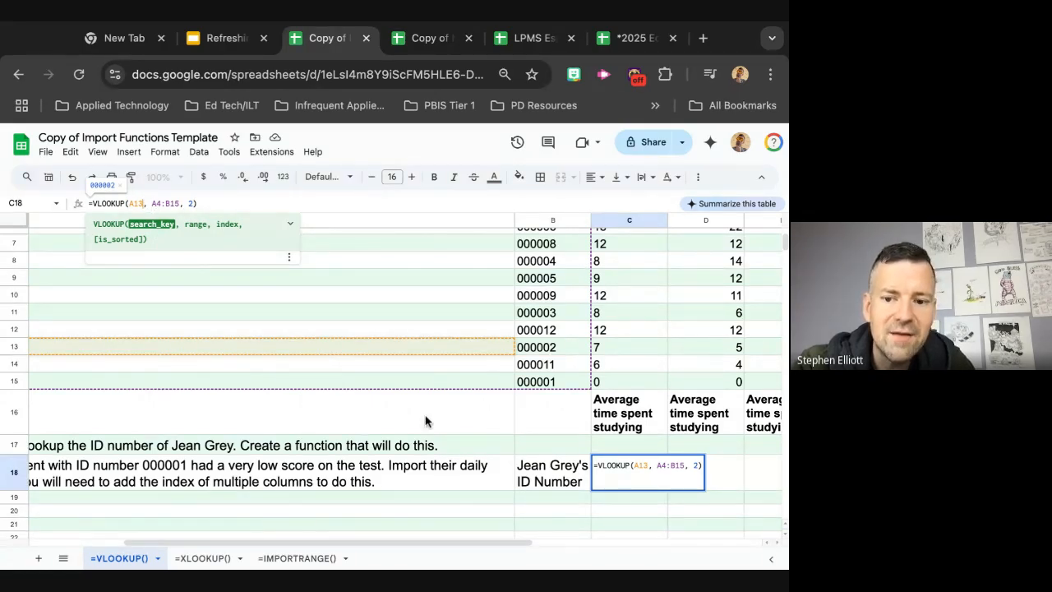
Replace the label in B18 with only the full name of the student listed in A13
click(549, 485)
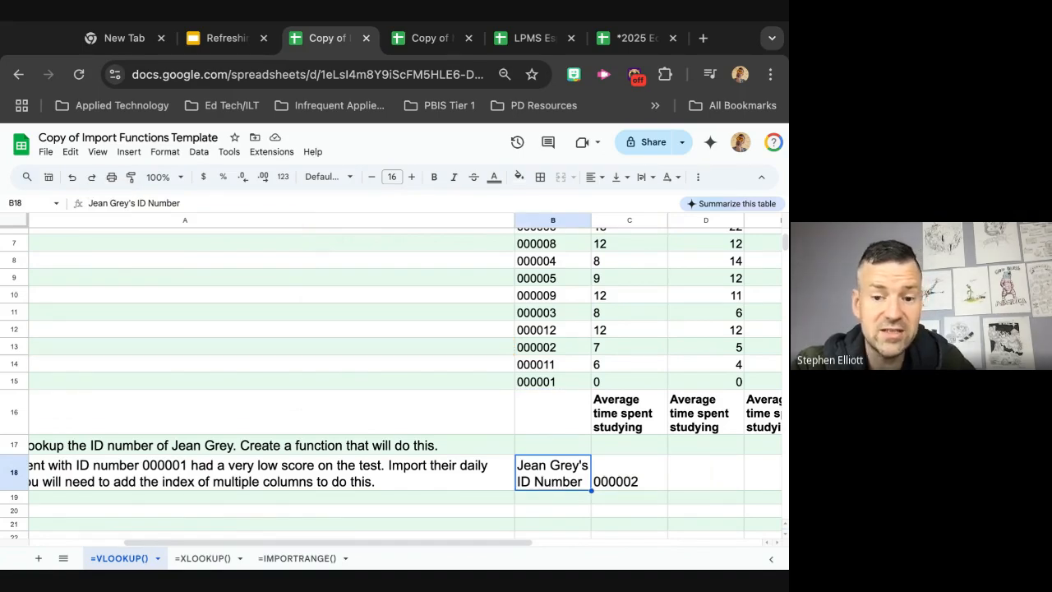
scroll(316, 463, left, 2)
scroll(315, 464, up, 1)
scroll(317, 465, left, 2)
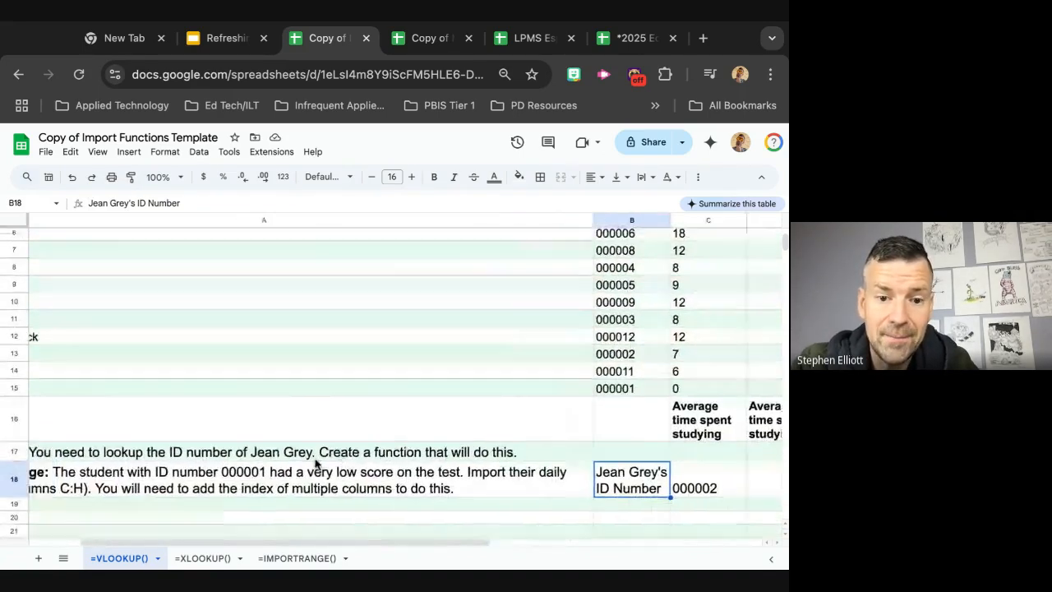
scroll(329, 469, right, 4)
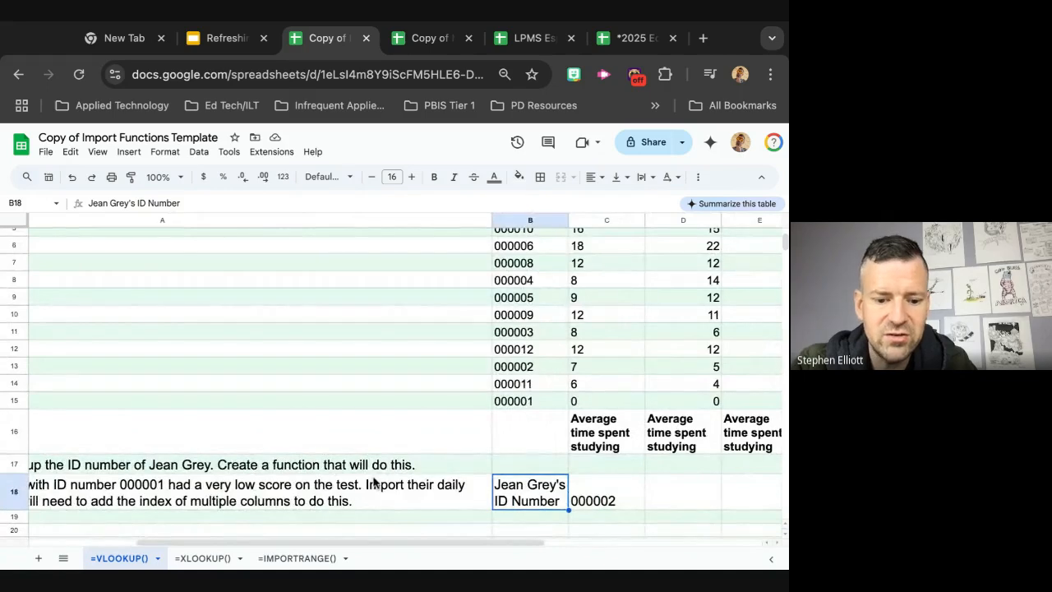
text(Jean Grey)
key(Return)
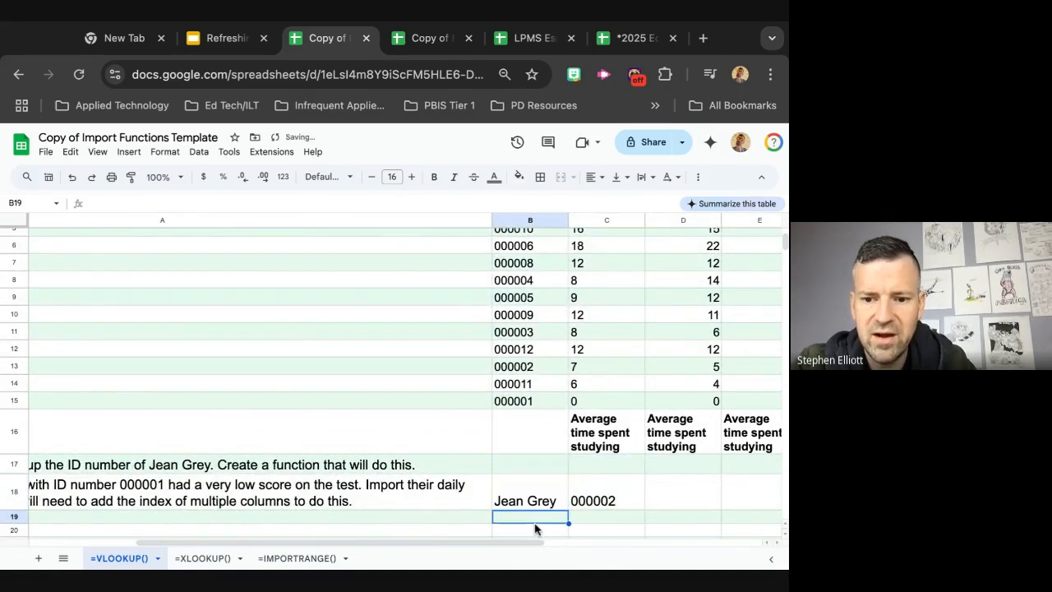
Change the search key of the VLOOKUP formula in C18 to B18, keeping the range A4:B15 and index 2
click(598, 496)
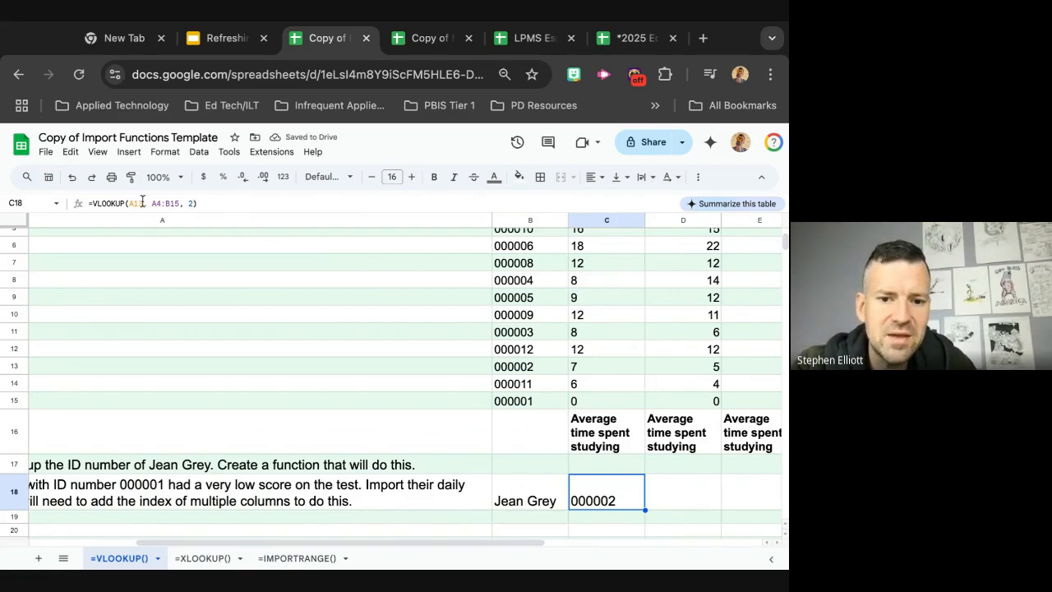
click(142, 202)
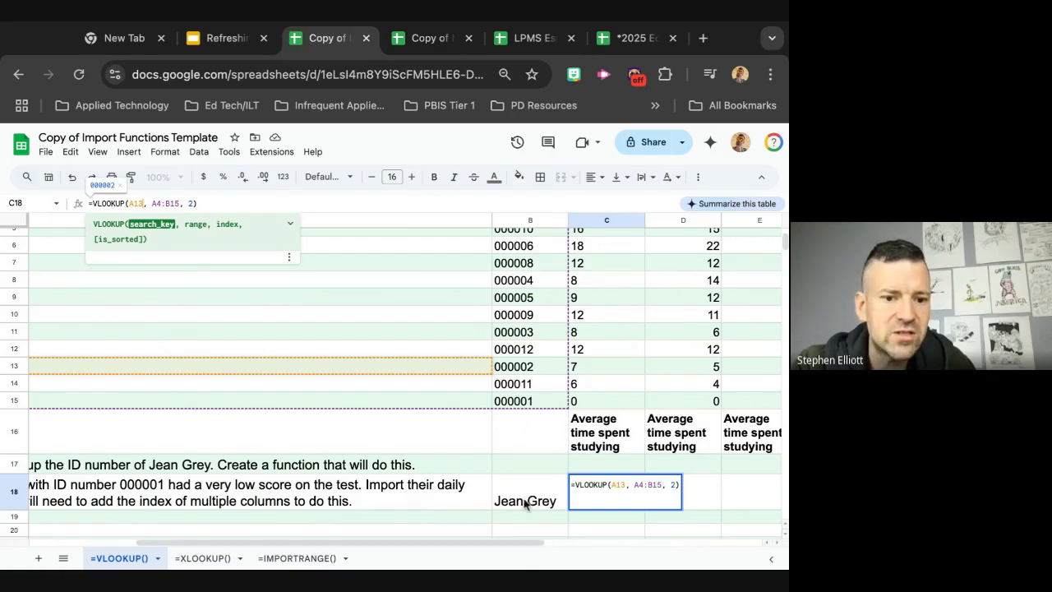
key(BackSpace)
key(BackSpace)
key(BackSpace)
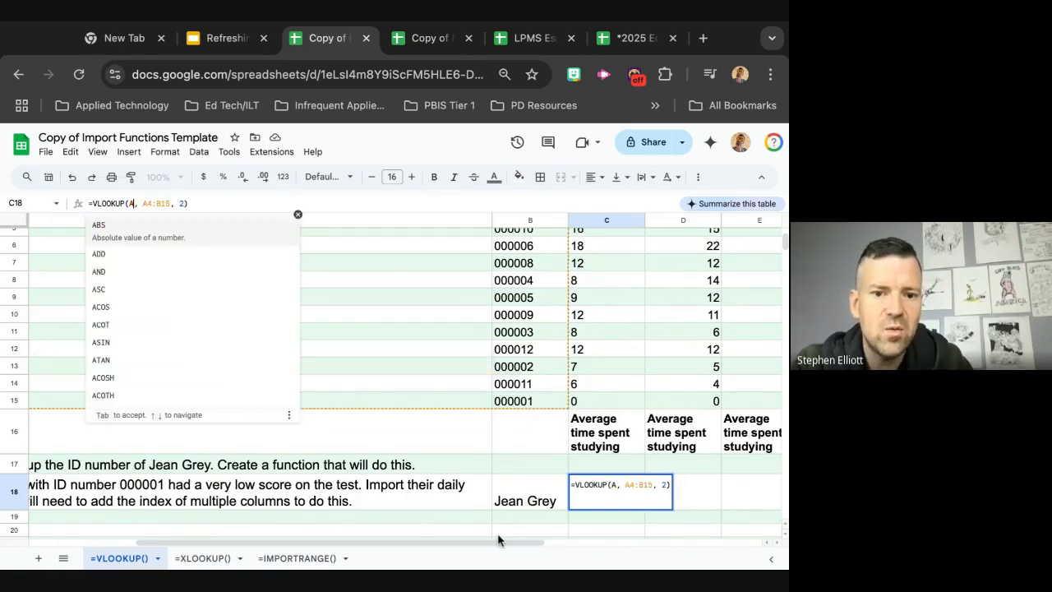
text(B18)
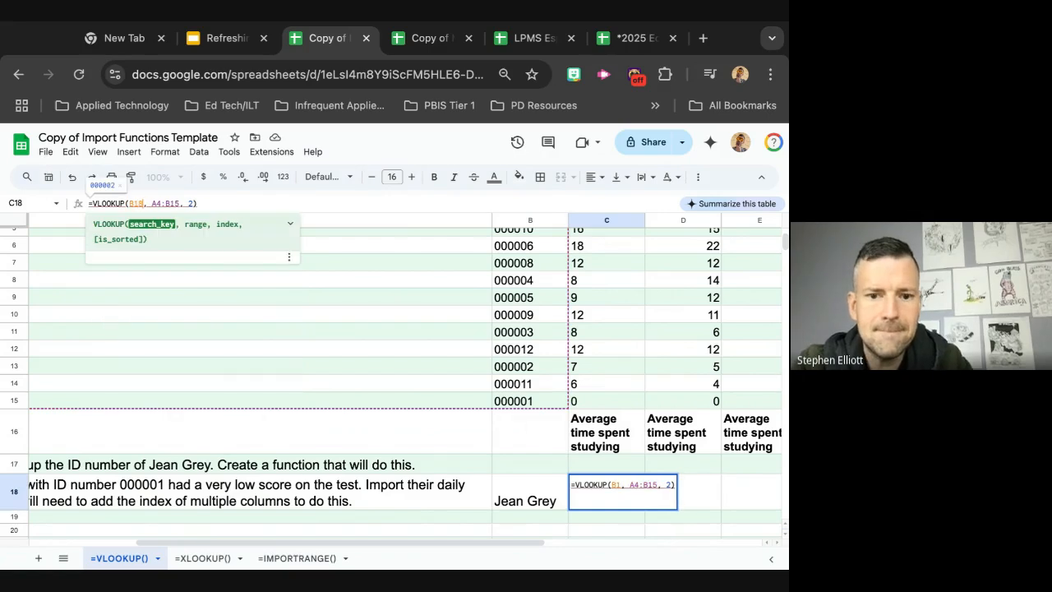
click(388, 204)
key(Return)
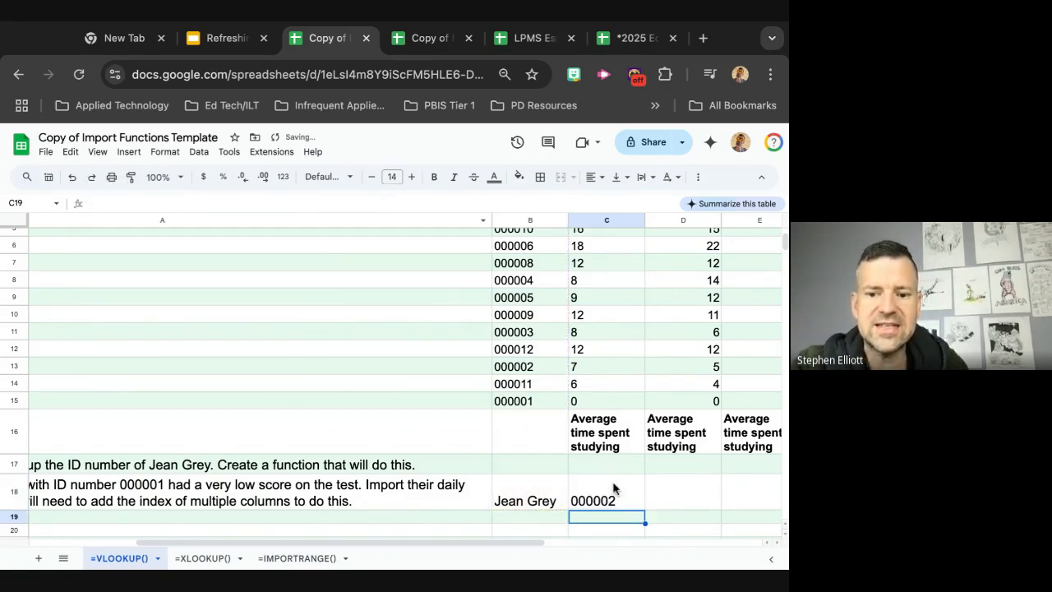
Enter the name of the student from A9 in B18 and check the lookup result against the student list
click(510, 497)
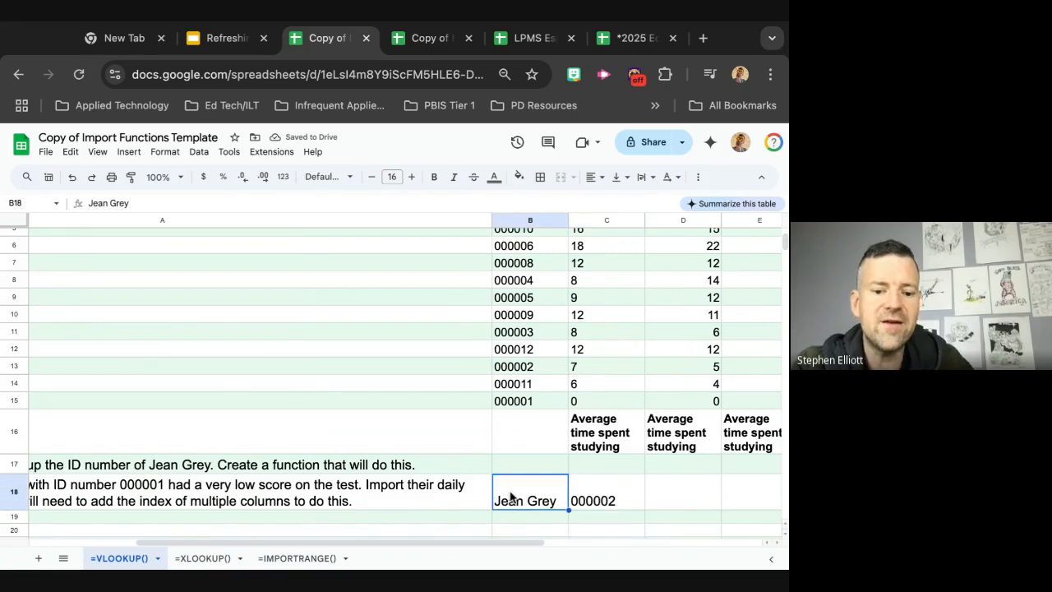
text(Hank McCoy)
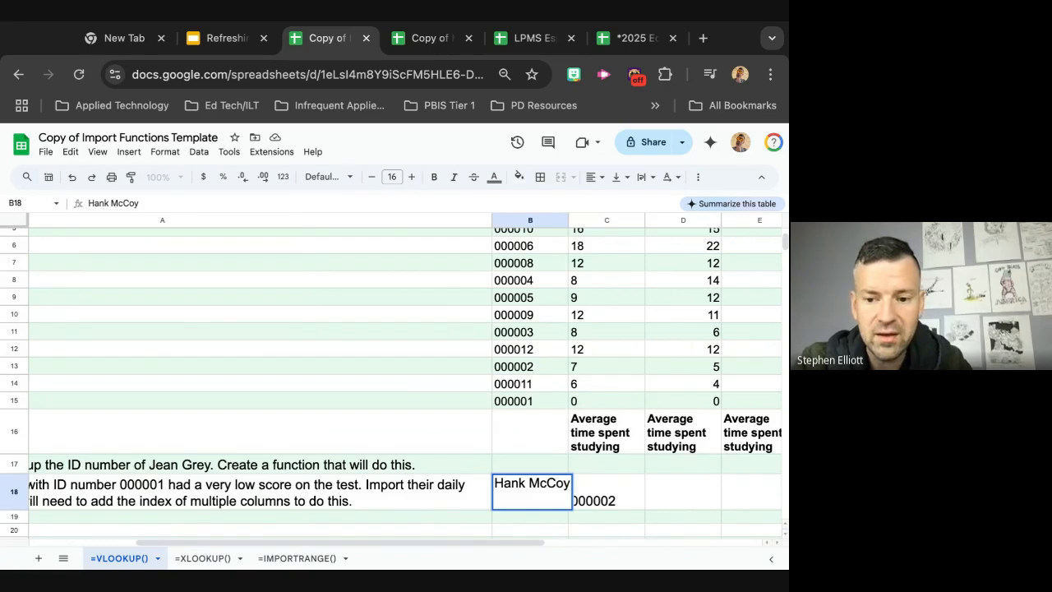
click(616, 520)
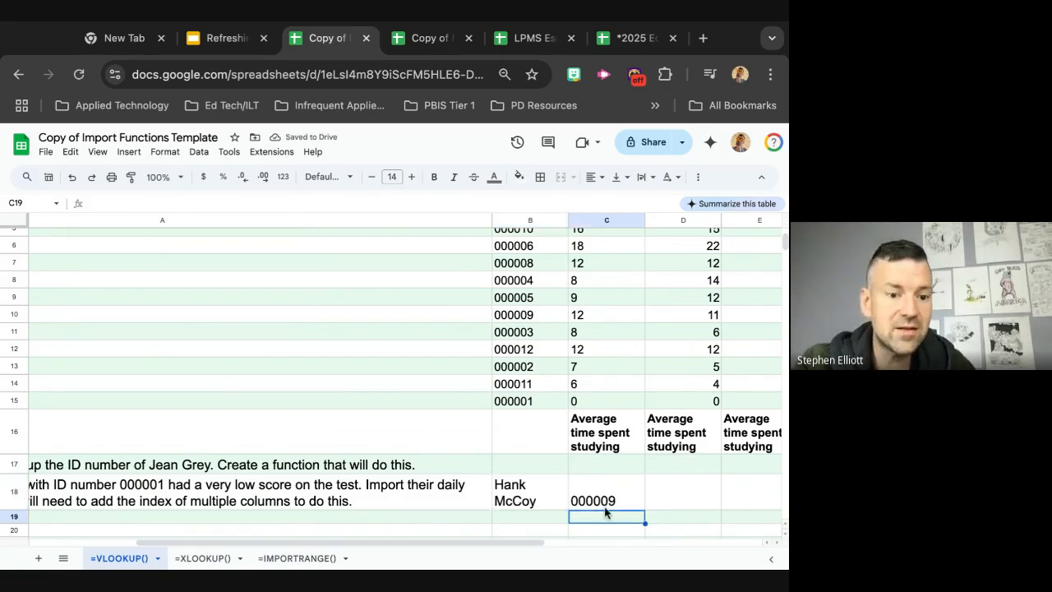
scroll(461, 369, up, 5)
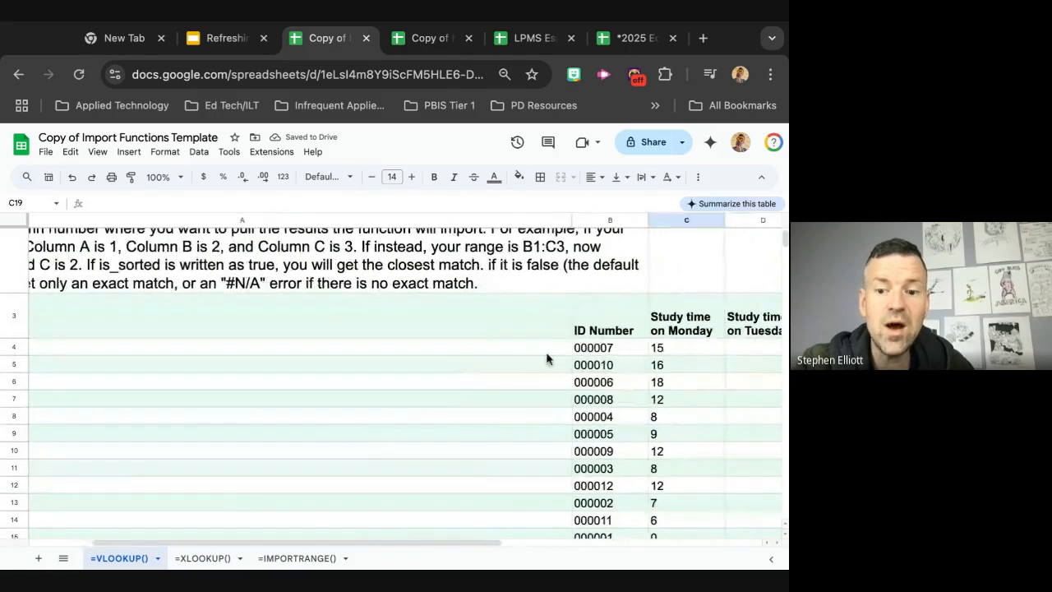
scroll(615, 401, down, 2)
scroll(618, 403, left, 3)
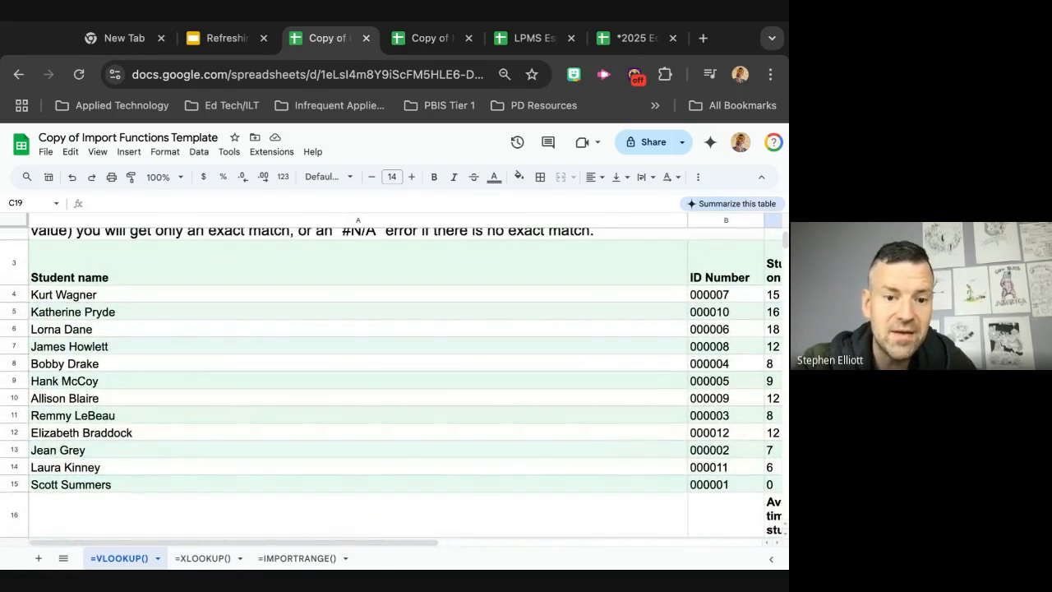
scroll(564, 437, down, 4)
scroll(564, 437, right, 4)
Enter the name of the student from A4 in B18 and check the ID number returned in C18
click(551, 444)
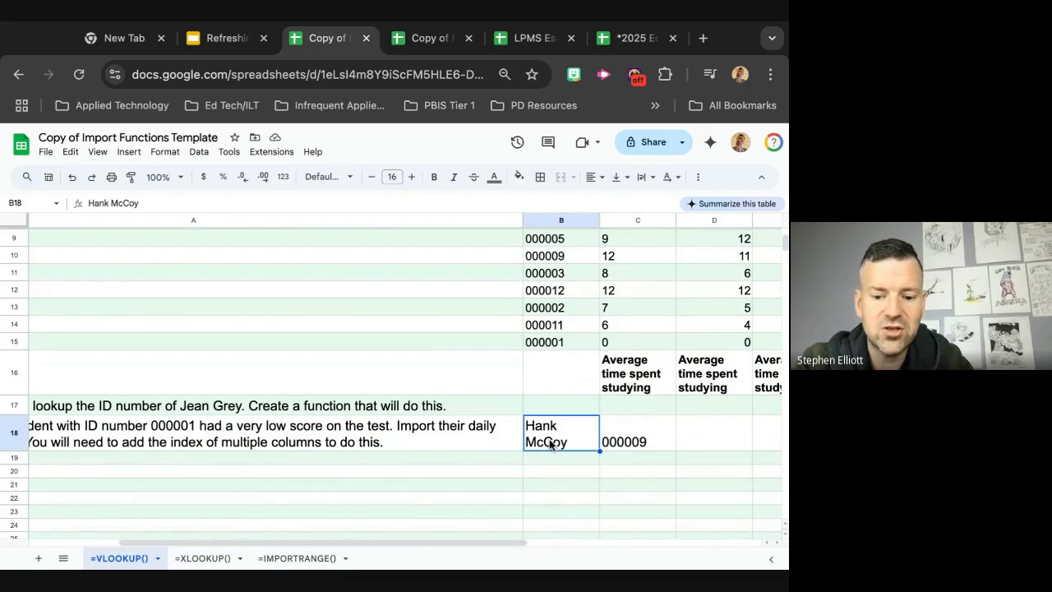
text(Kurt Wagner)
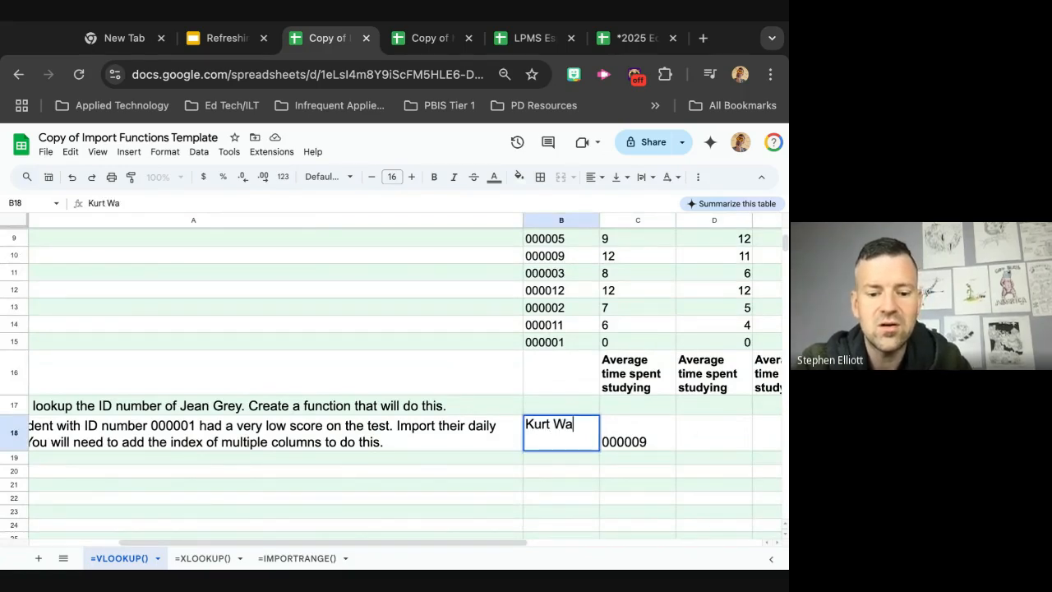
click(577, 491)
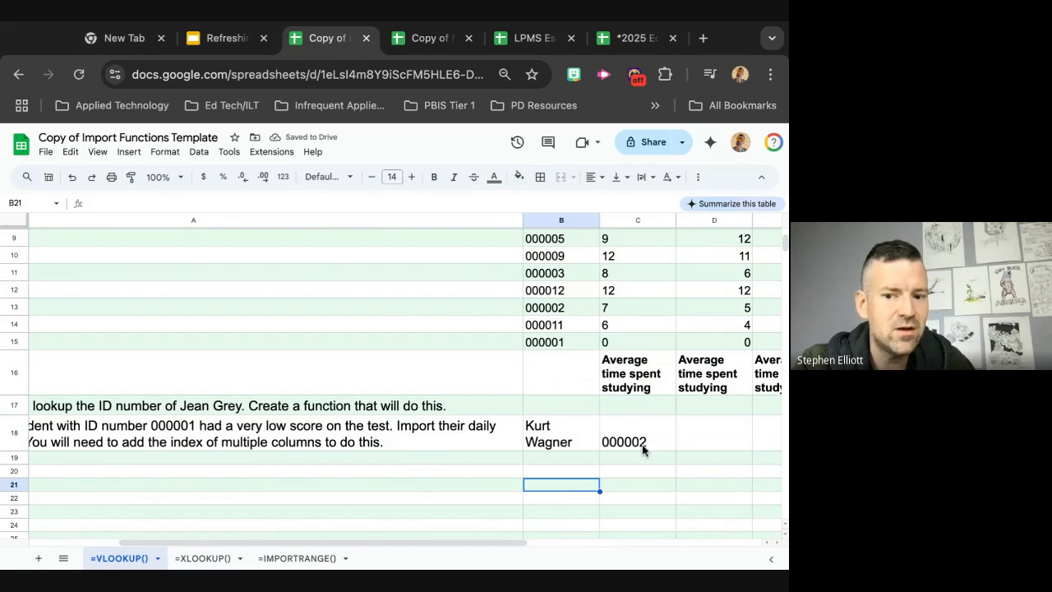
click(562, 433)
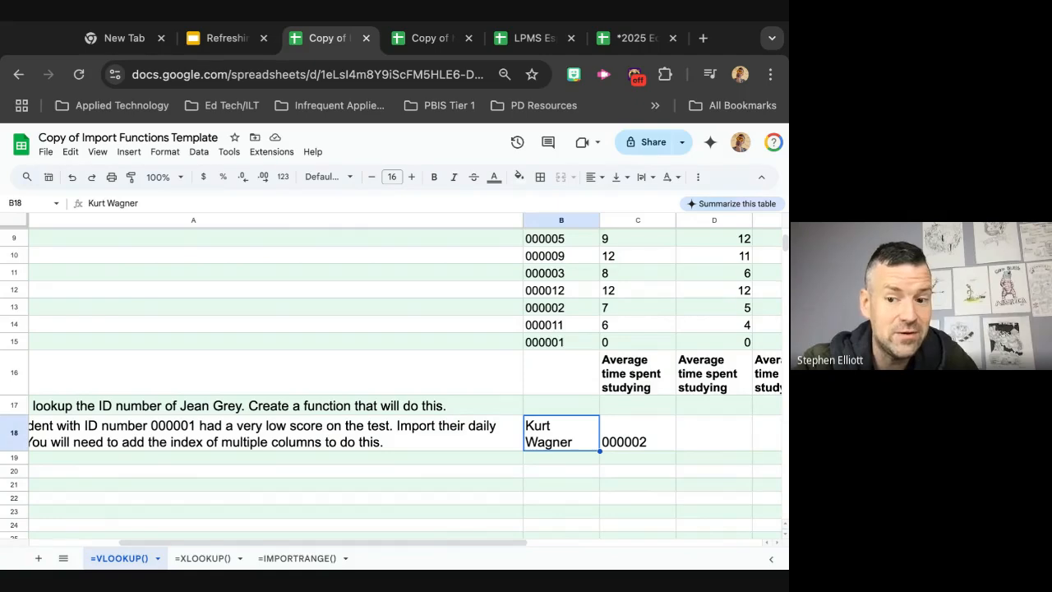
Examine the ID number, daily study time, total time studying and total score columns of the student table
scroll(403, 378, up, 2)
scroll(403, 378, right, 5)
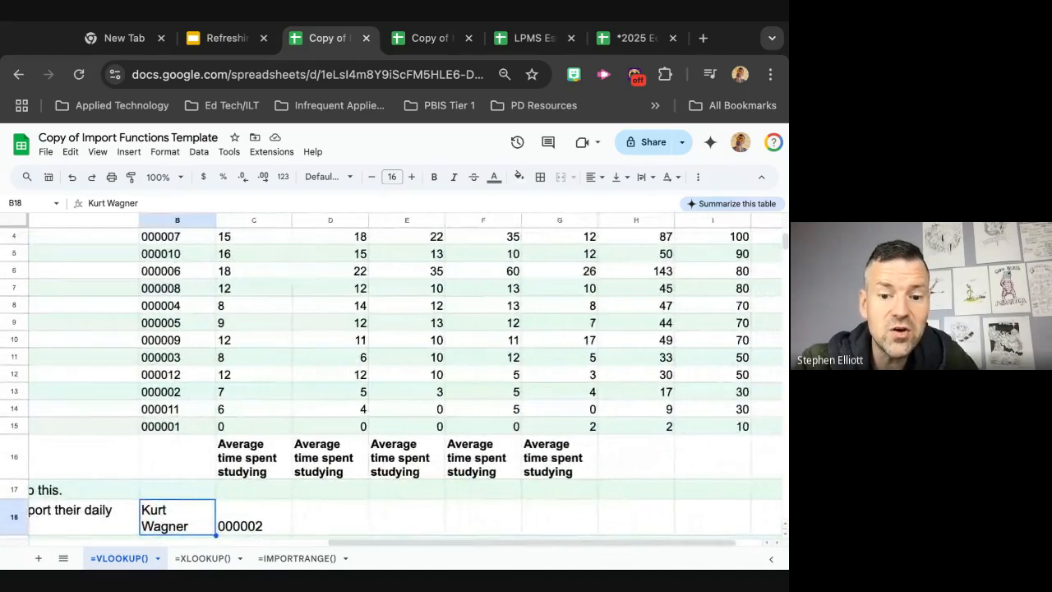
scroll(391, 378, up, 2)
scroll(391, 378, left, 1)
scroll(391, 378, up, 2)
scroll(392, 378, down, 3)
scroll(391, 378, right, 1)
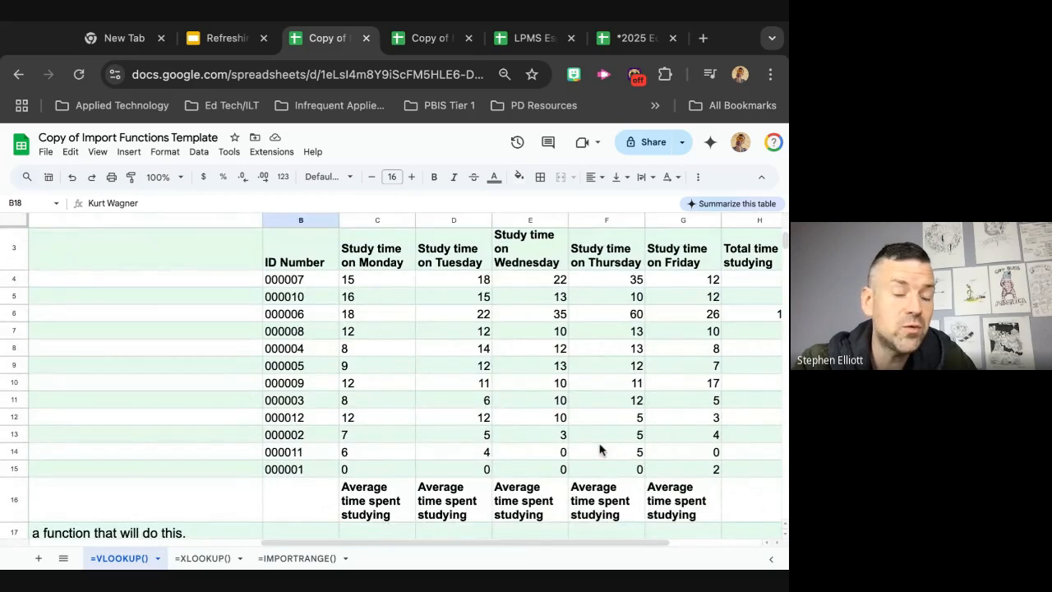
scroll(591, 355, right, 4)
scroll(590, 355, up, 1)
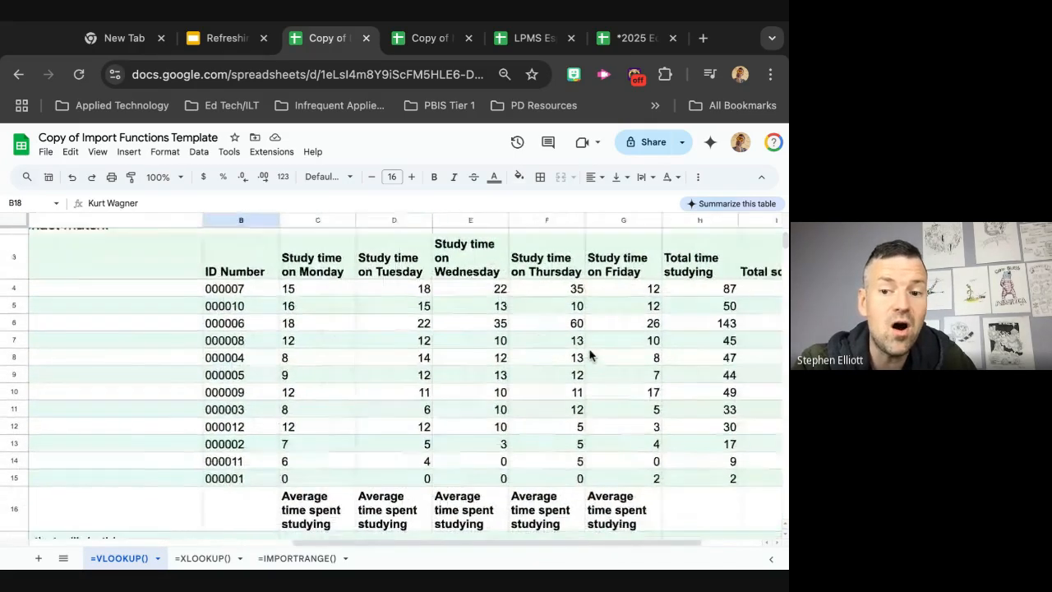
scroll(615, 305, right, 1)
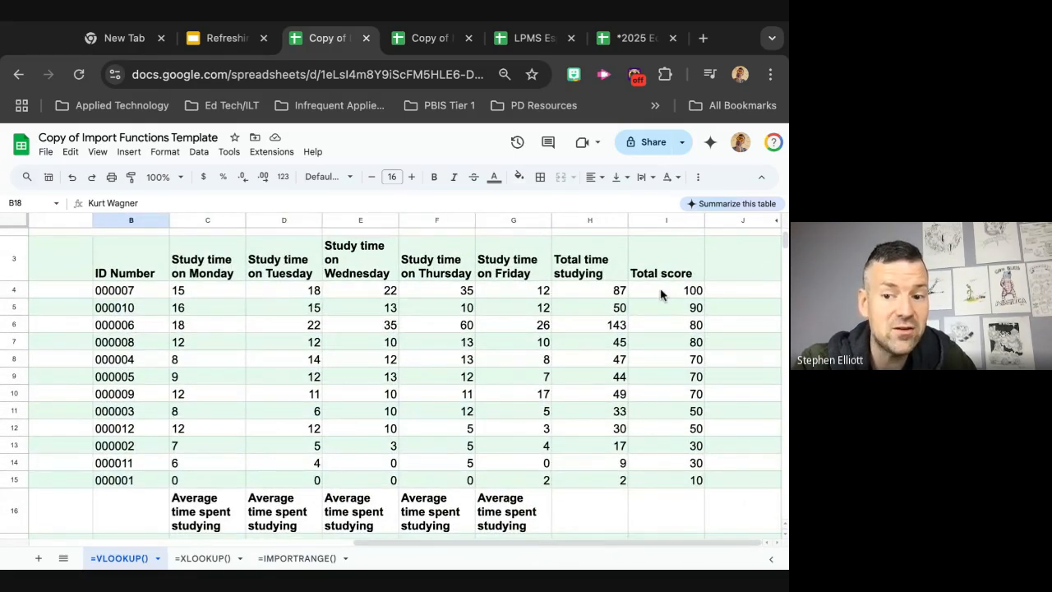
scroll(521, 369, left, 3)
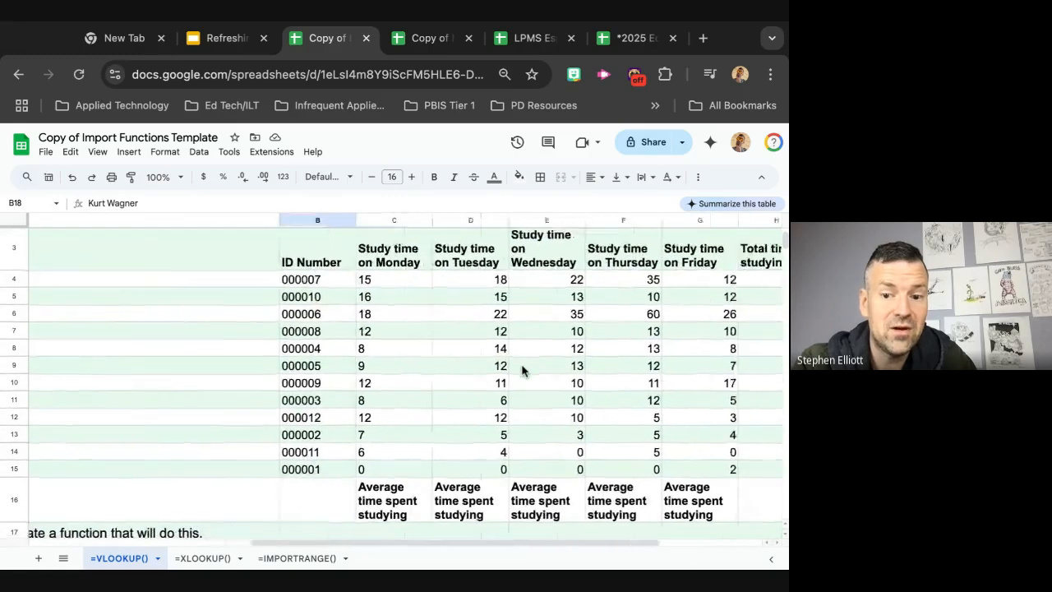
scroll(521, 371, right, 4)
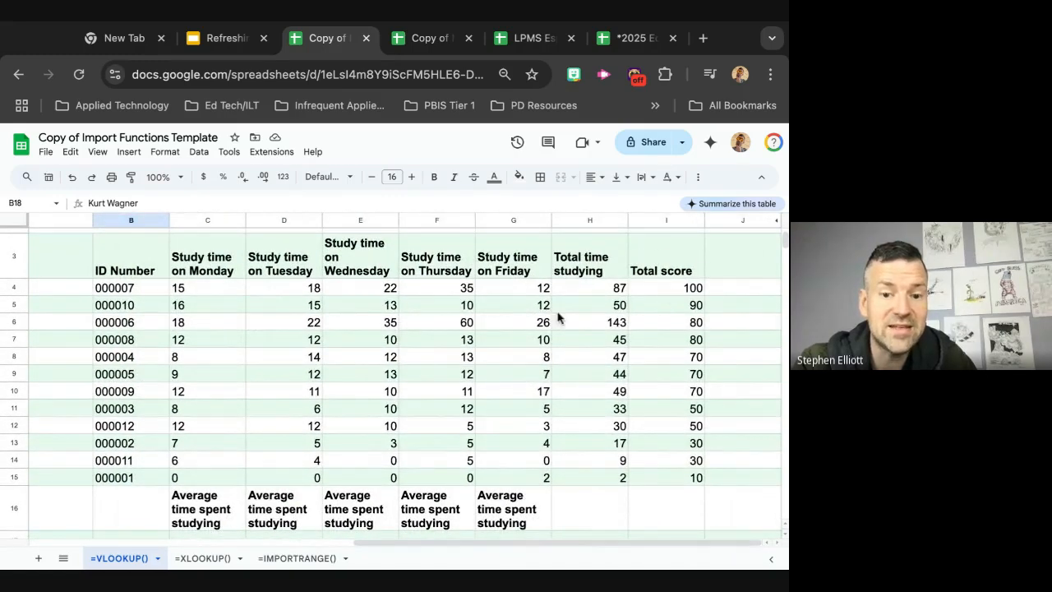
scroll(395, 356, left, 4)
scroll(395, 355, down, 1)
scroll(394, 355, right, 2)
scroll(398, 354, up, 2)
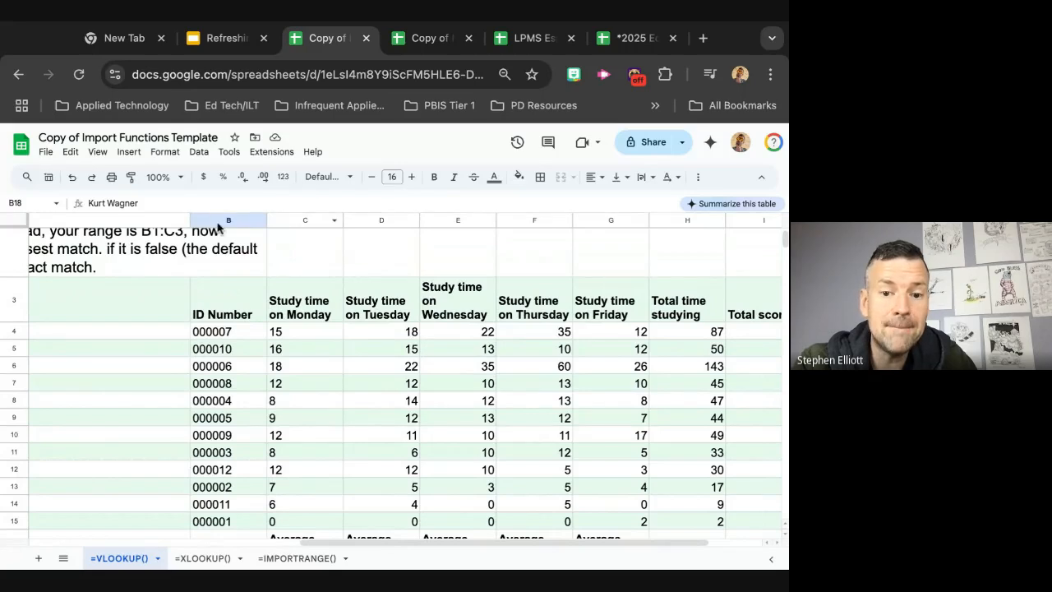
Extend the lookup range in cell C18's VLOOKUP formula to A4:I15
scroll(518, 332, right, 3)
scroll(518, 332, up, 1)
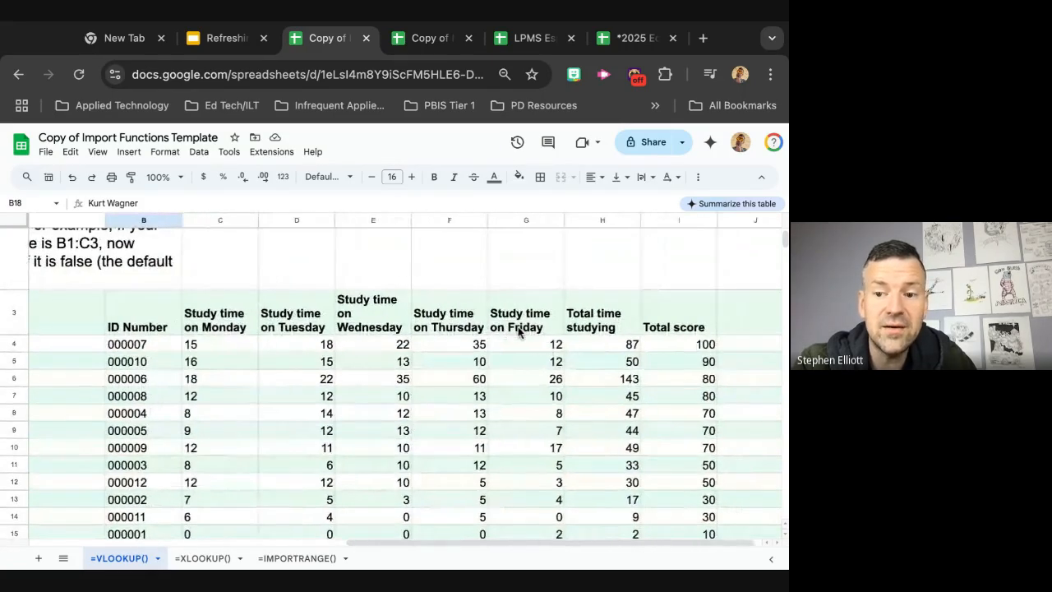
scroll(692, 398, down, 5)
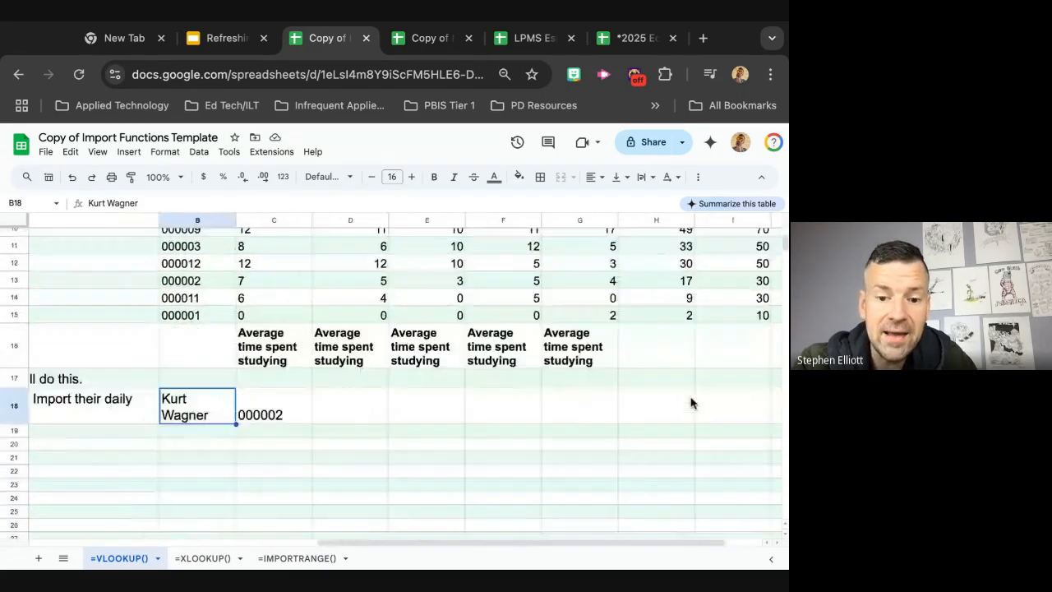
scroll(695, 470, left, 3)
scroll(696, 470, up, 2)
click(300, 398)
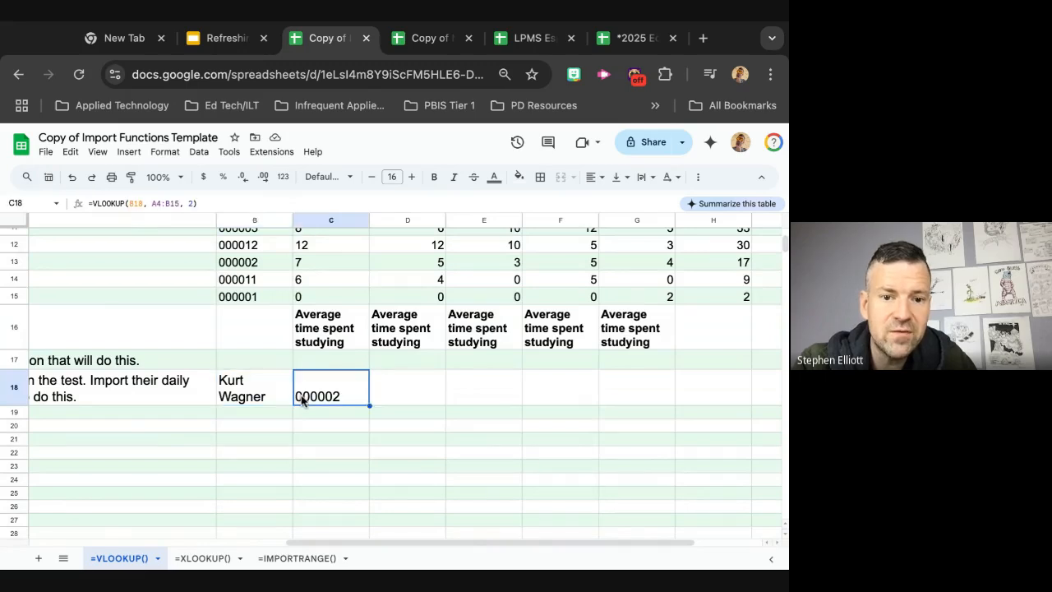
click(175, 205)
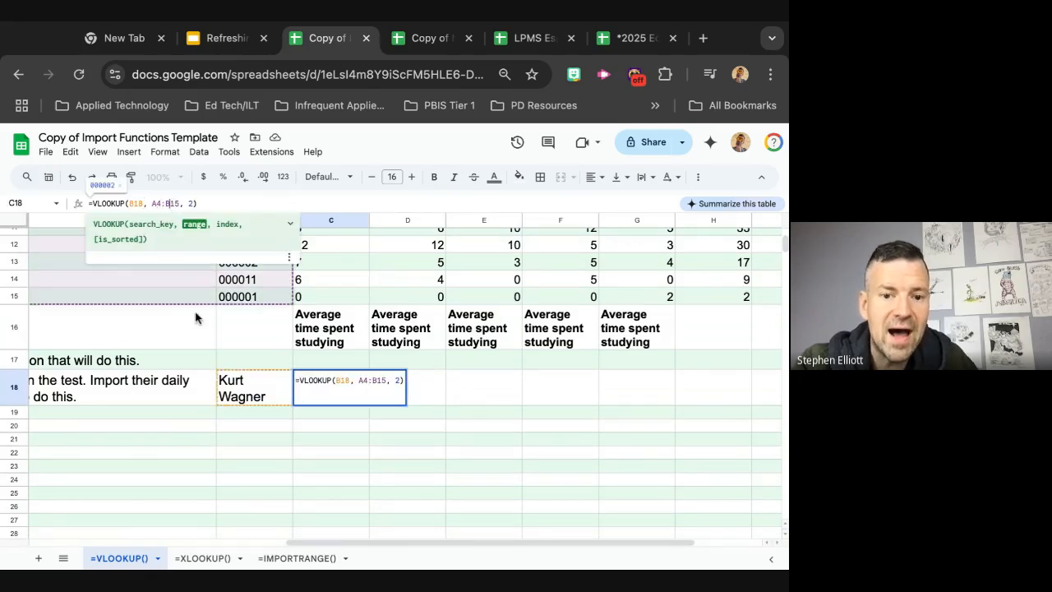
key(BackSpace)
text(I)
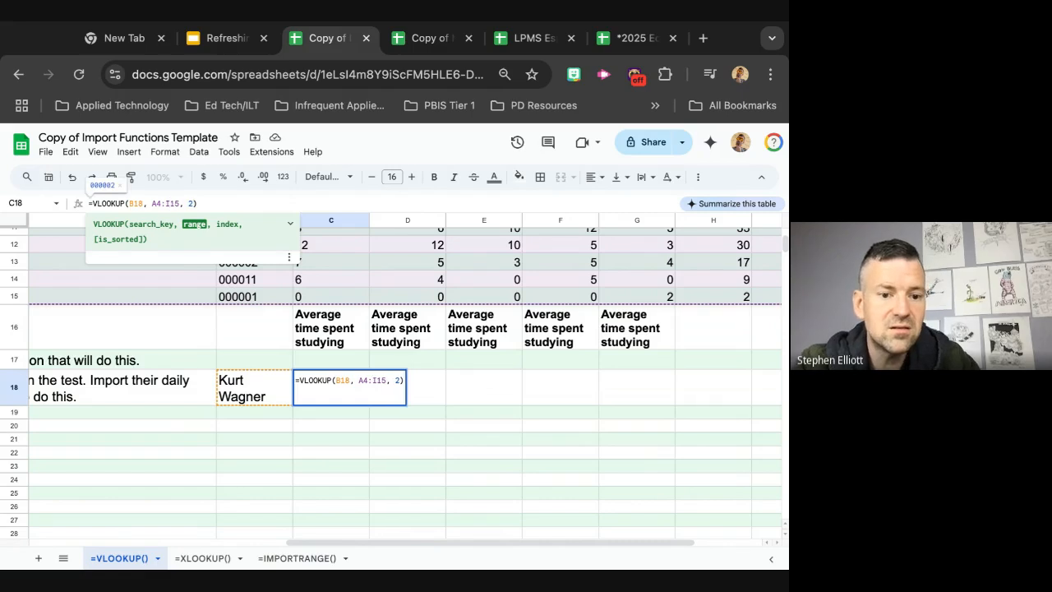
Try to return several columns from the C18 VLOOKUP by setting its index argument to 2-9
click(192, 205)
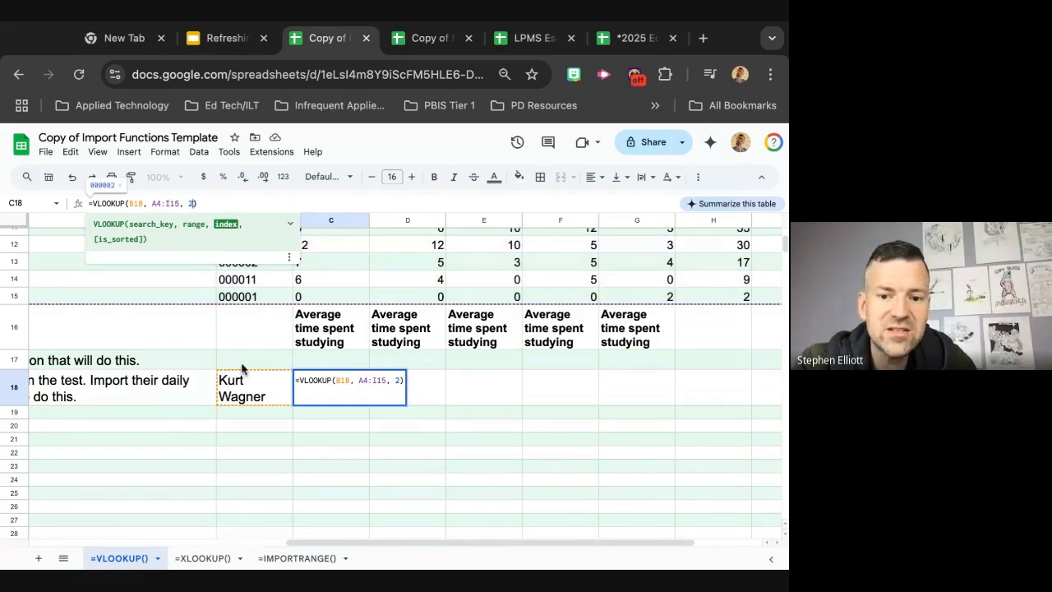
scroll(306, 366, right, 3)
scroll(306, 365, up, 8)
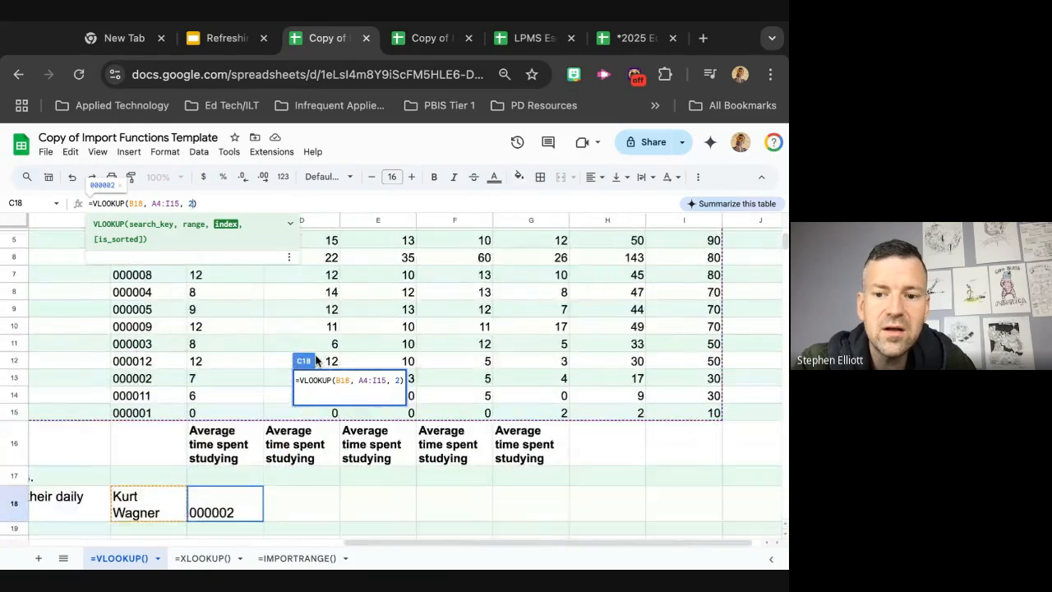
scroll(315, 362, up, 2)
scroll(315, 362, down, 3)
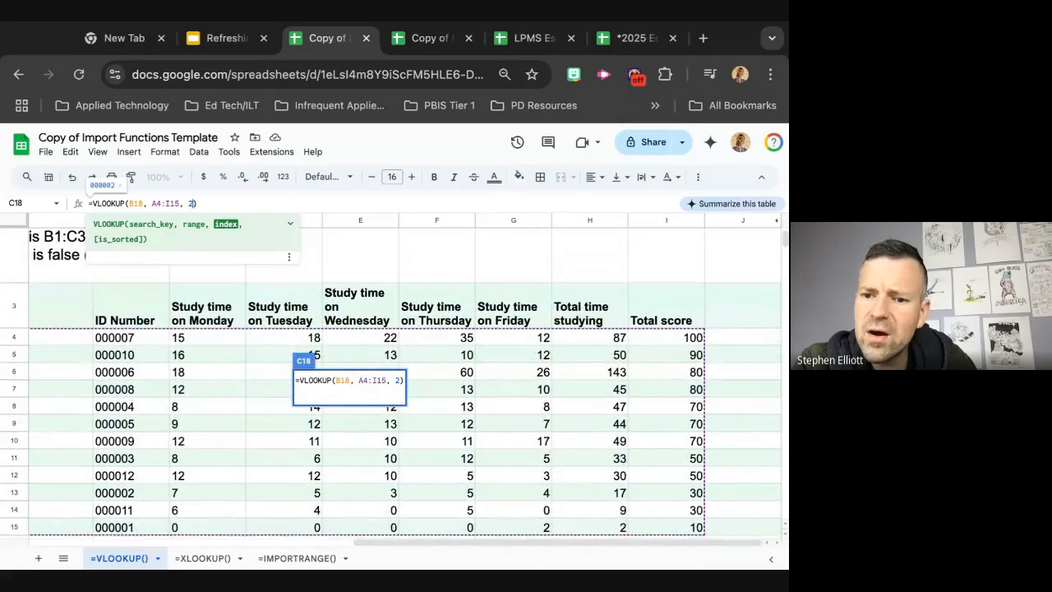
scroll(392, 379, left, 1)
scroll(391, 378, up, 2)
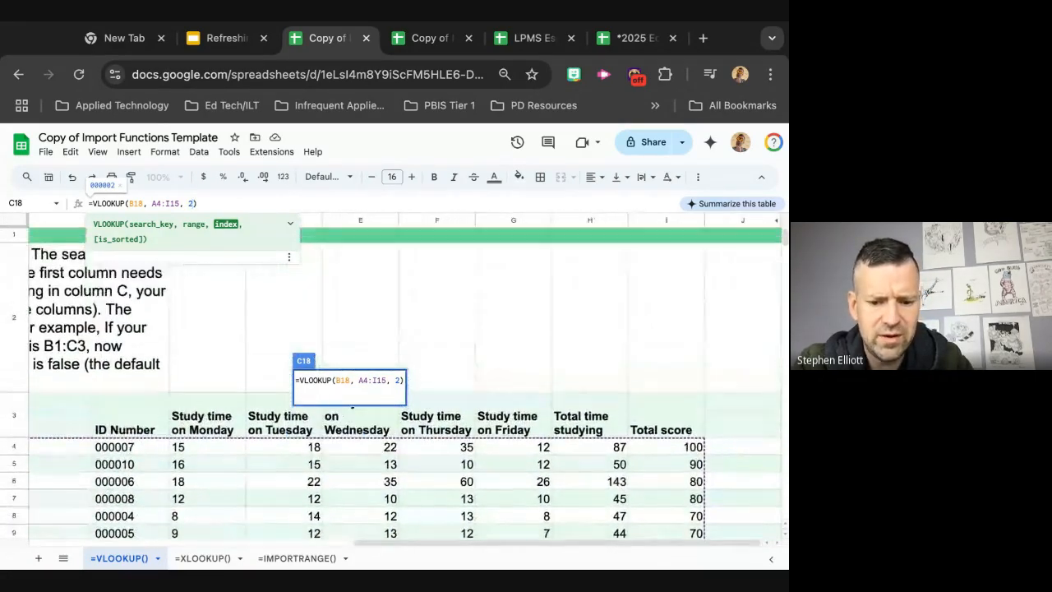
scroll(391, 378, down, 2)
scroll(391, 378, left, 1)
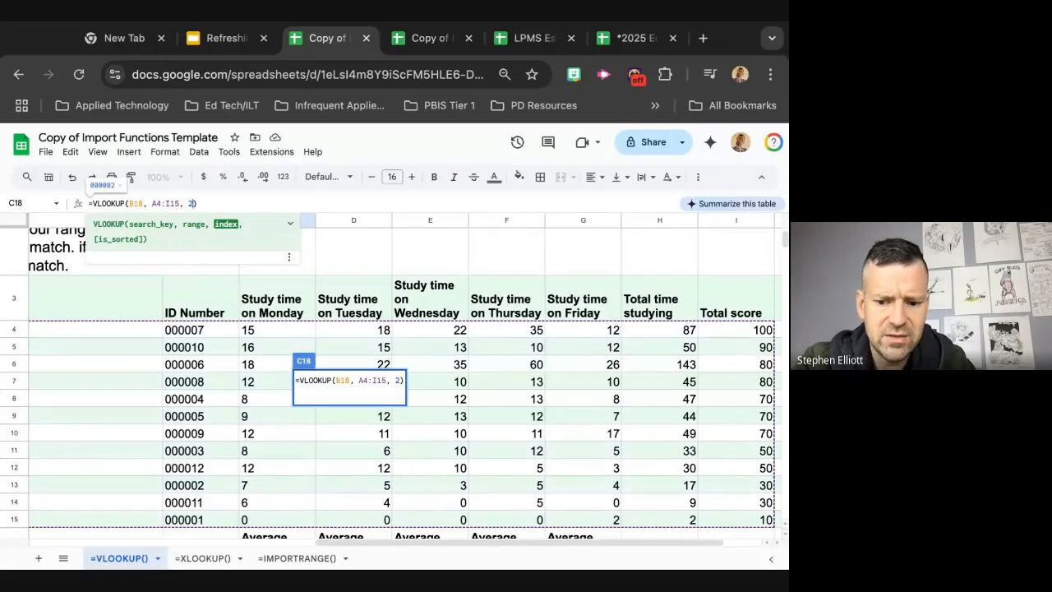
scroll(246, 387, up, 2)
scroll(247, 386, left, 1)
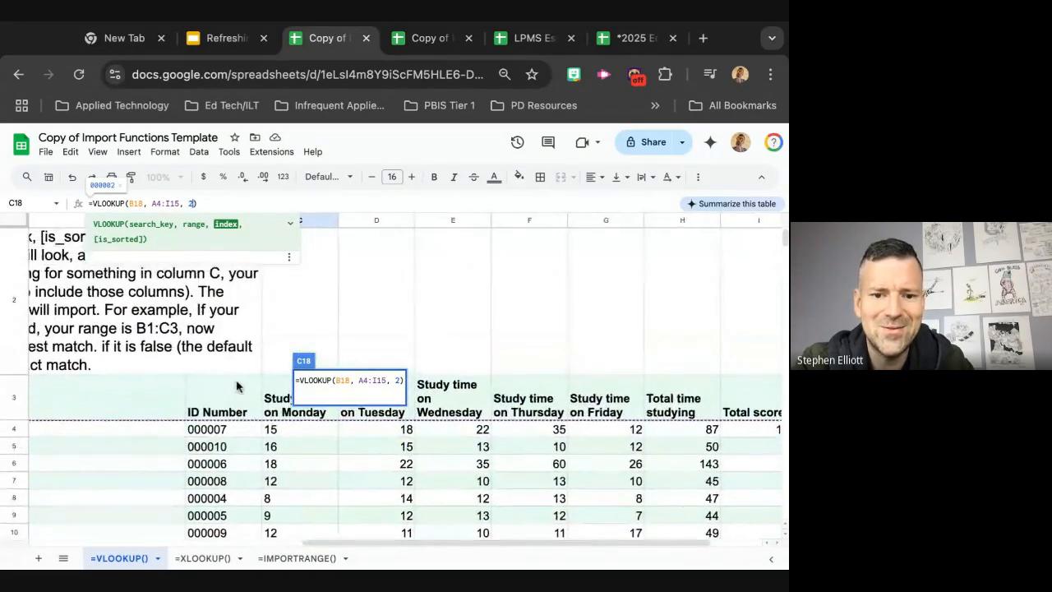
scroll(236, 386, right, 1)
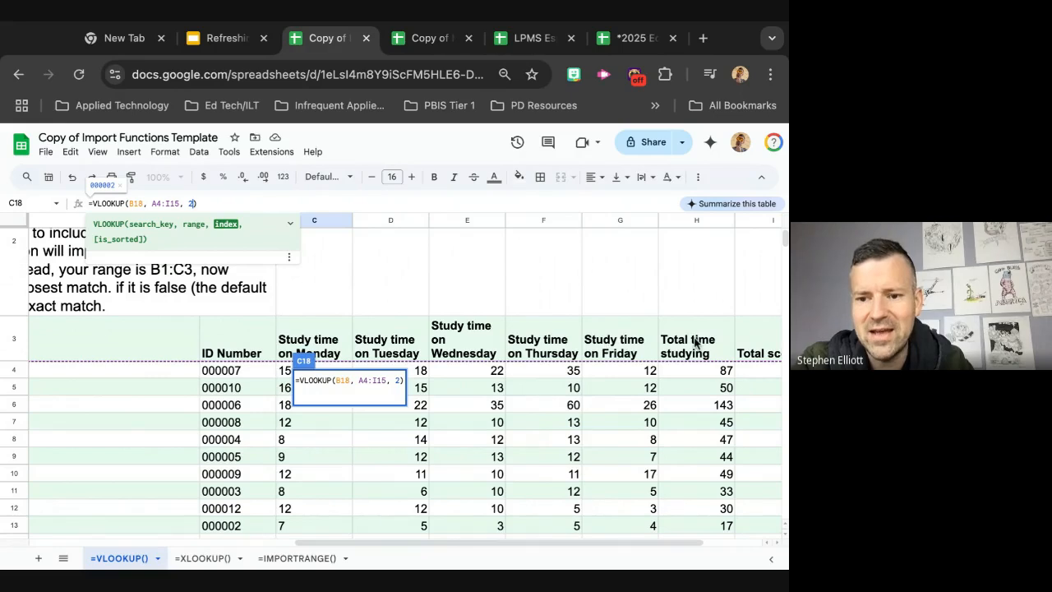
text(9)
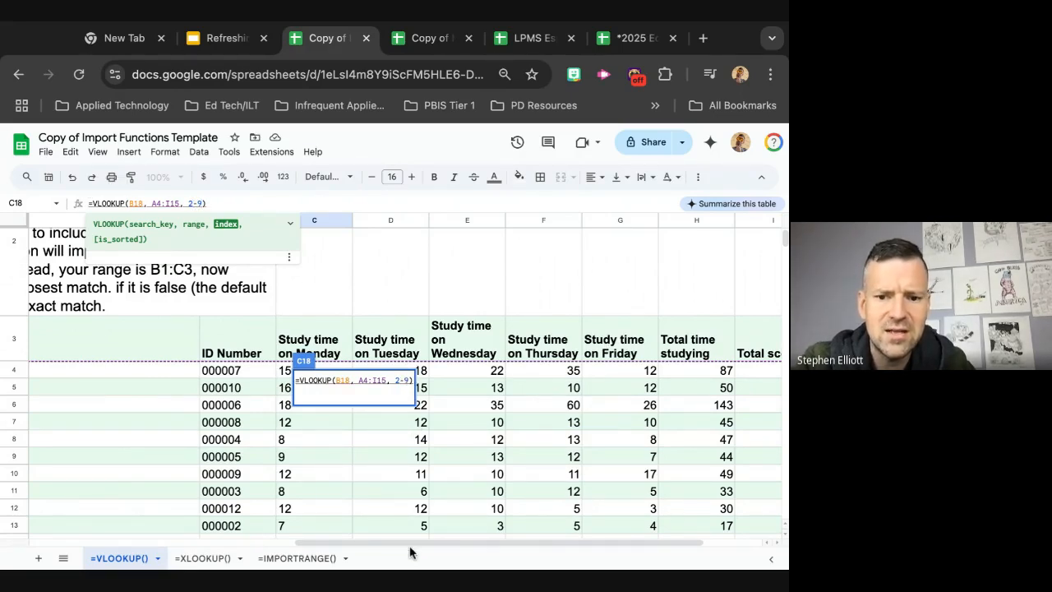
scroll(409, 467, down, 5)
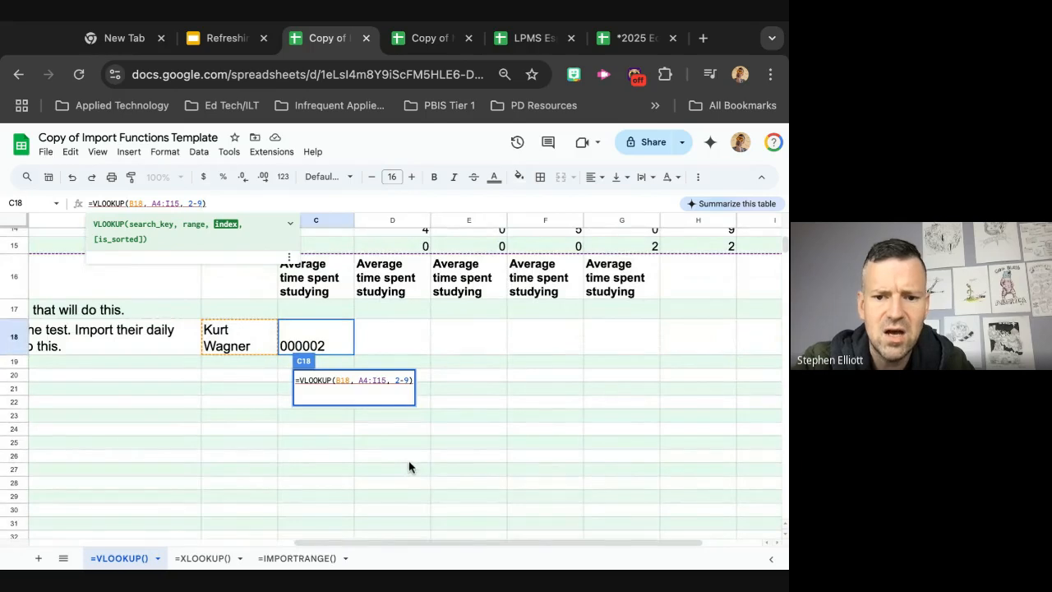
key(Return)
Try the column range 2:9 as the index argument of the VLOOKUP formula in C18
click(325, 337)
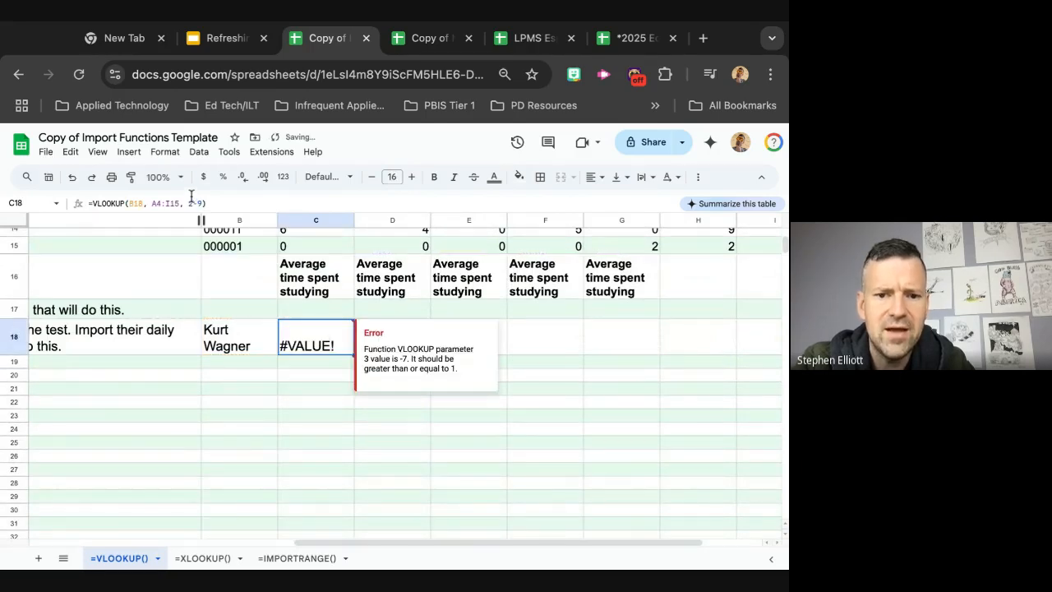
key(Return)
key(BackSpace)
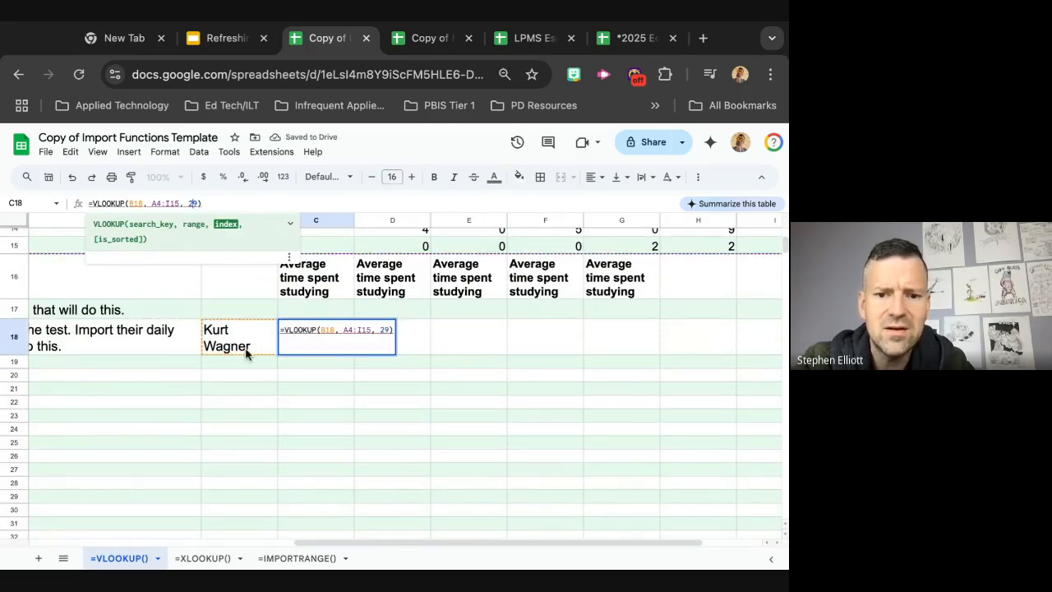
text(:9)
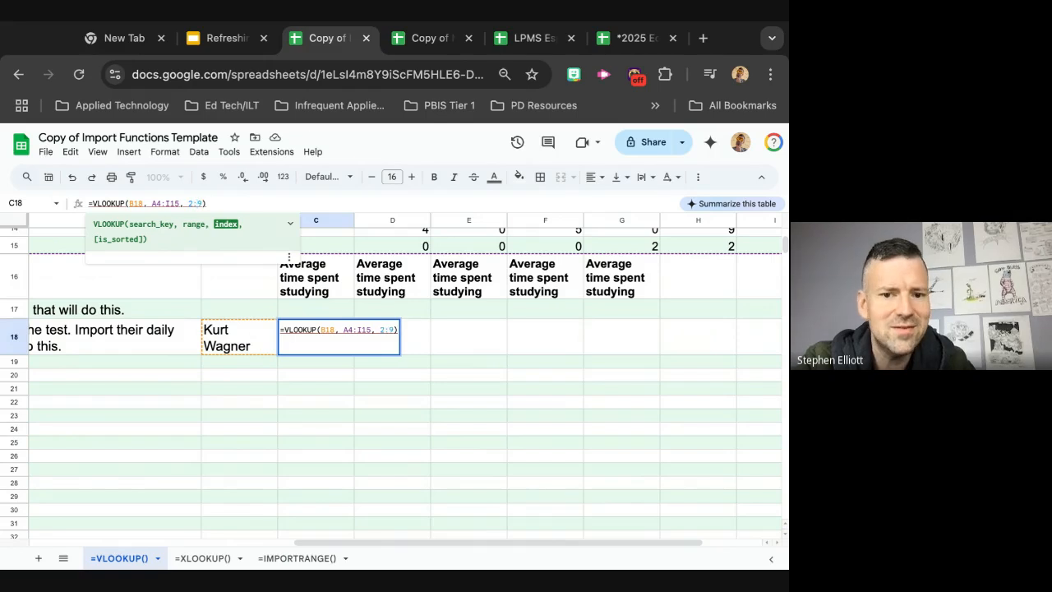
key(Return)
Try ending the C18 VLOOKUP formula with the comma-separated values 2,9 after the lookup range
click(319, 346)
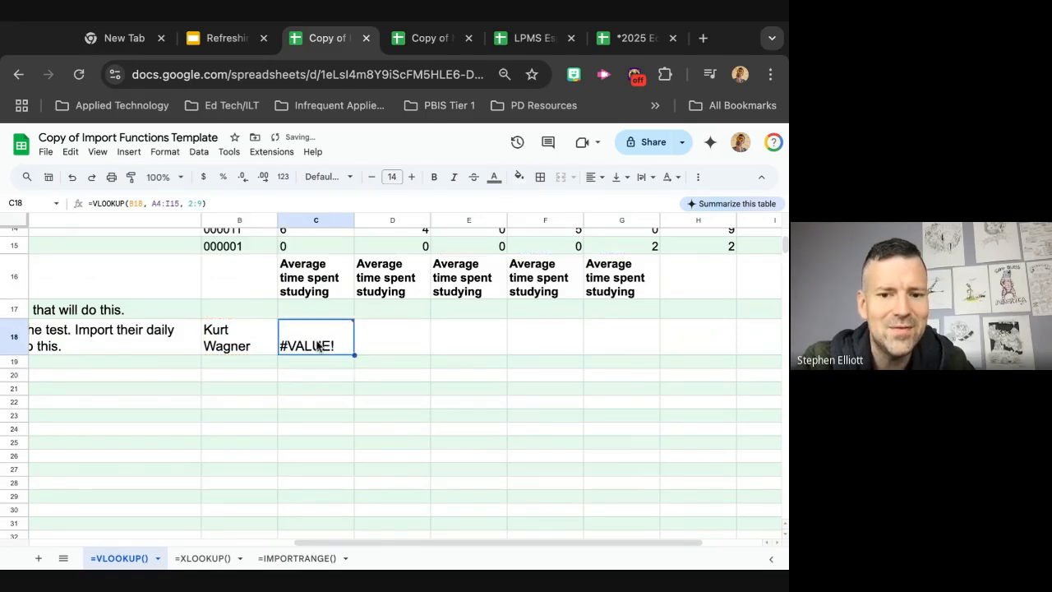
click(202, 203)
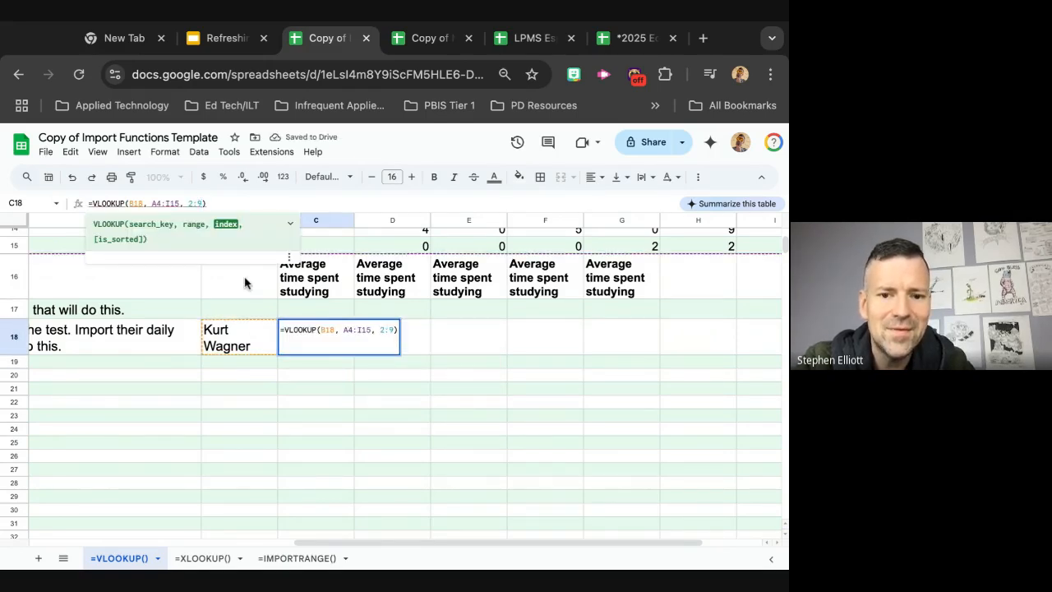
key(BackSpace)
key(BackSpace)
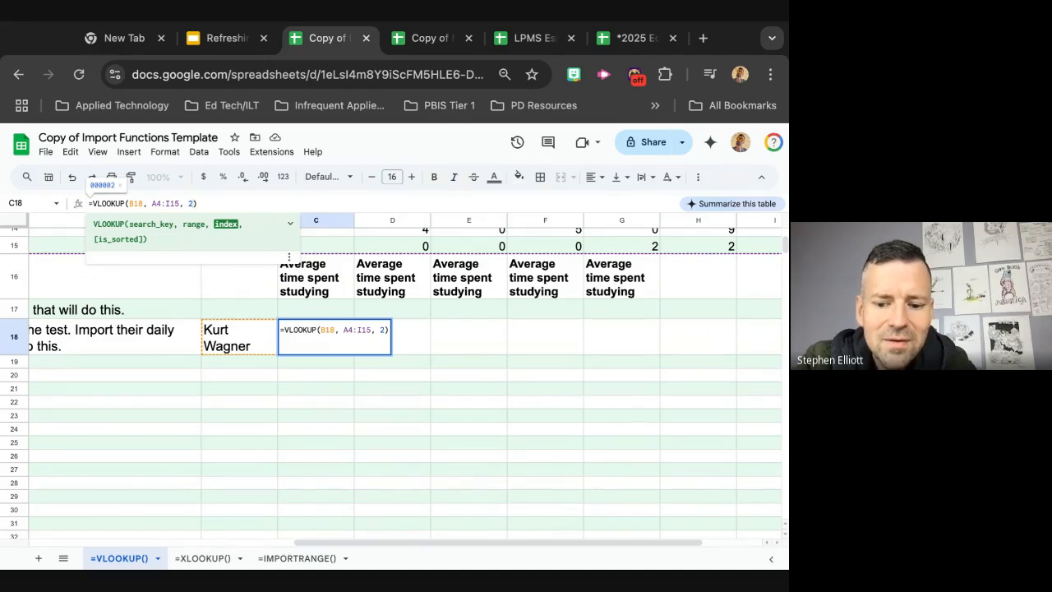
text(,9)
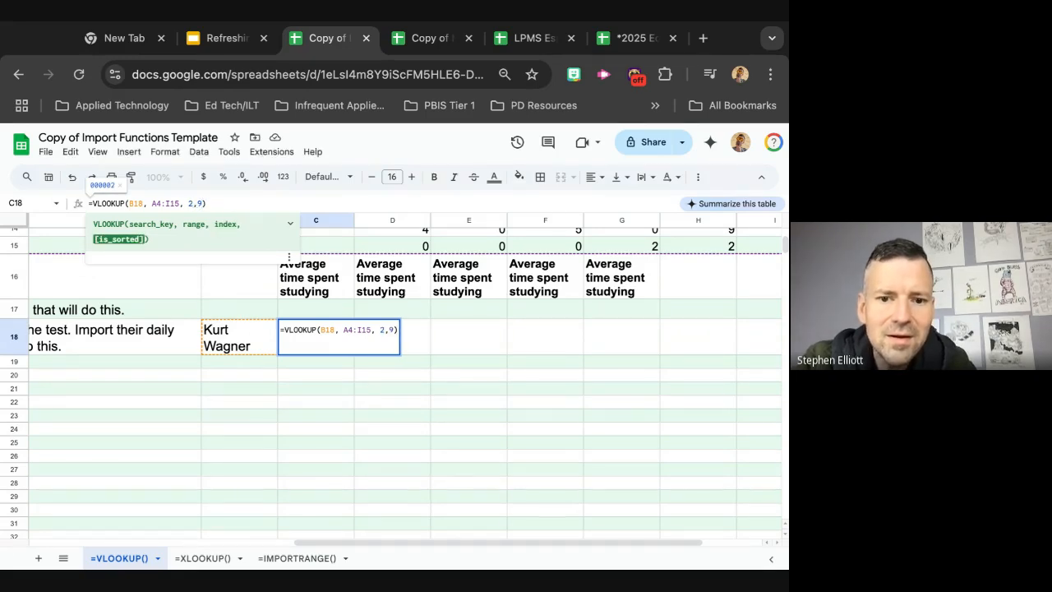
key(Return)
Try listing every column index, 2, 3, 4, 5, 6, 7, 8, 9, after the range in the C18 VLOOKUP
click(323, 333)
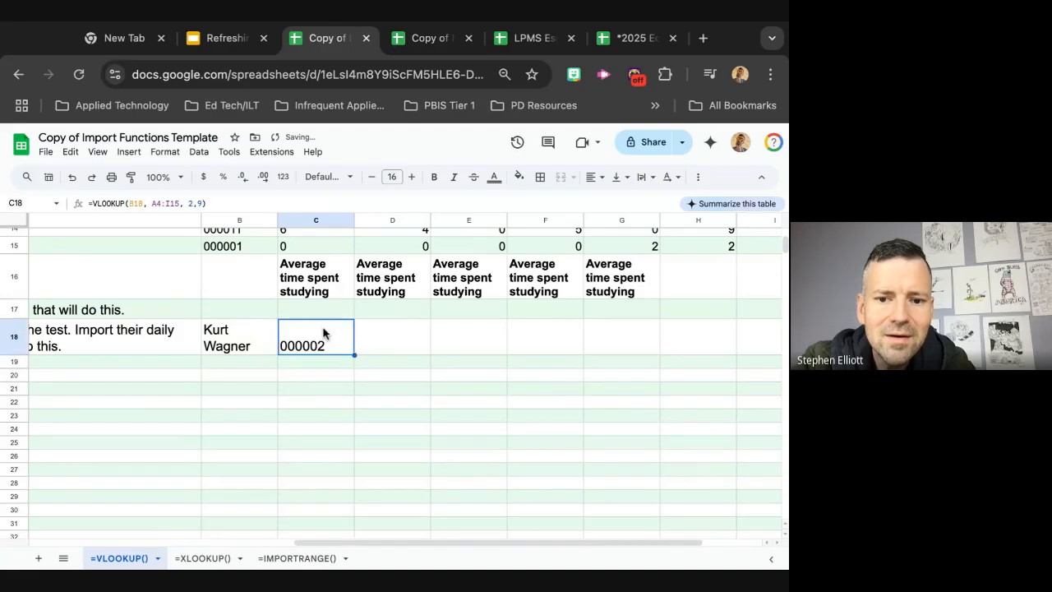
click(202, 206)
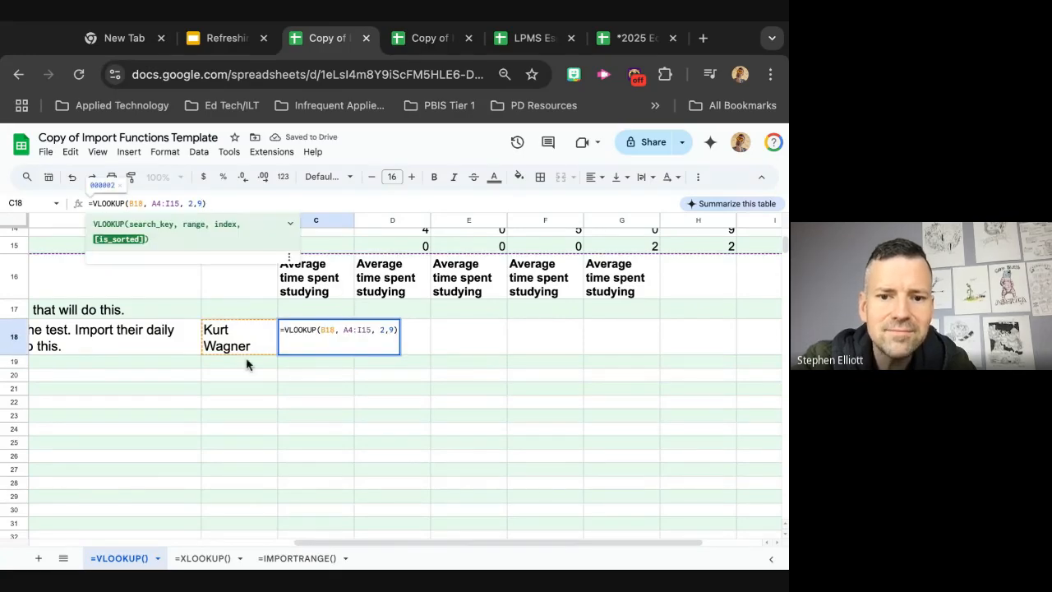
key(BackSpace)
key(BackSpace)
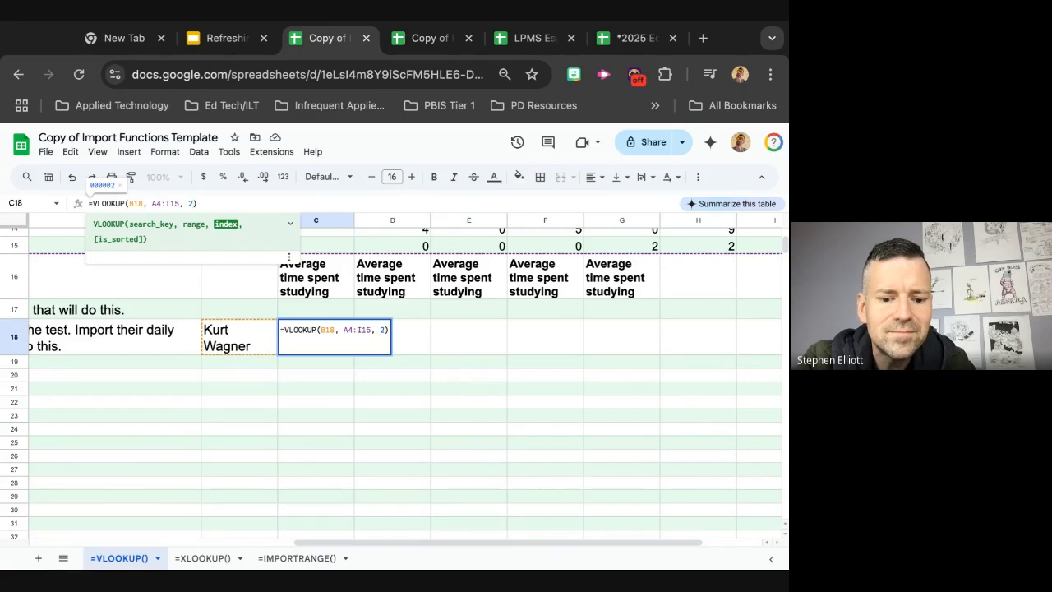
text(, 3, )
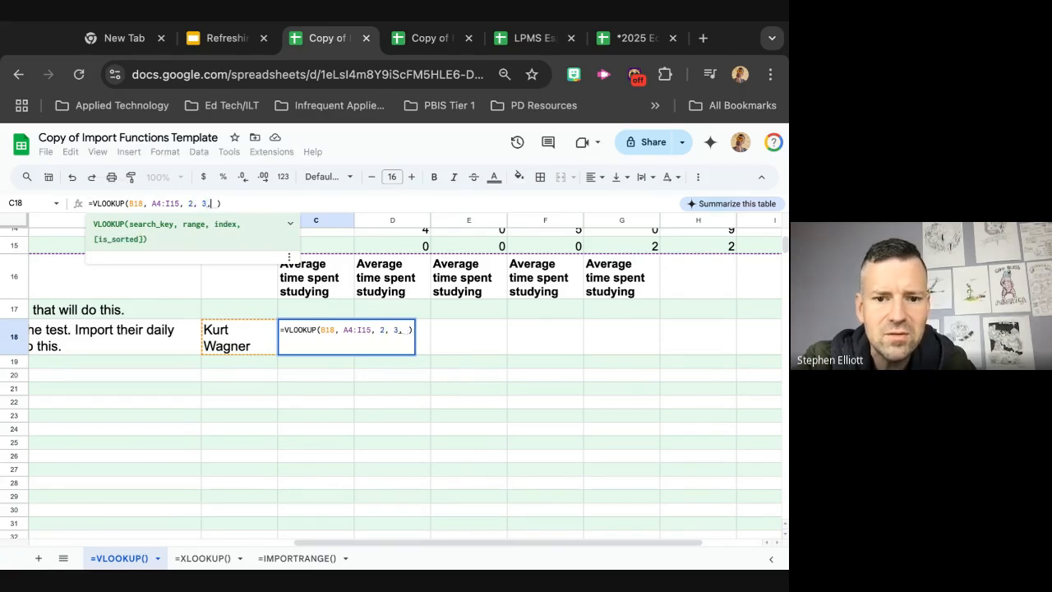
text(4, 5, )
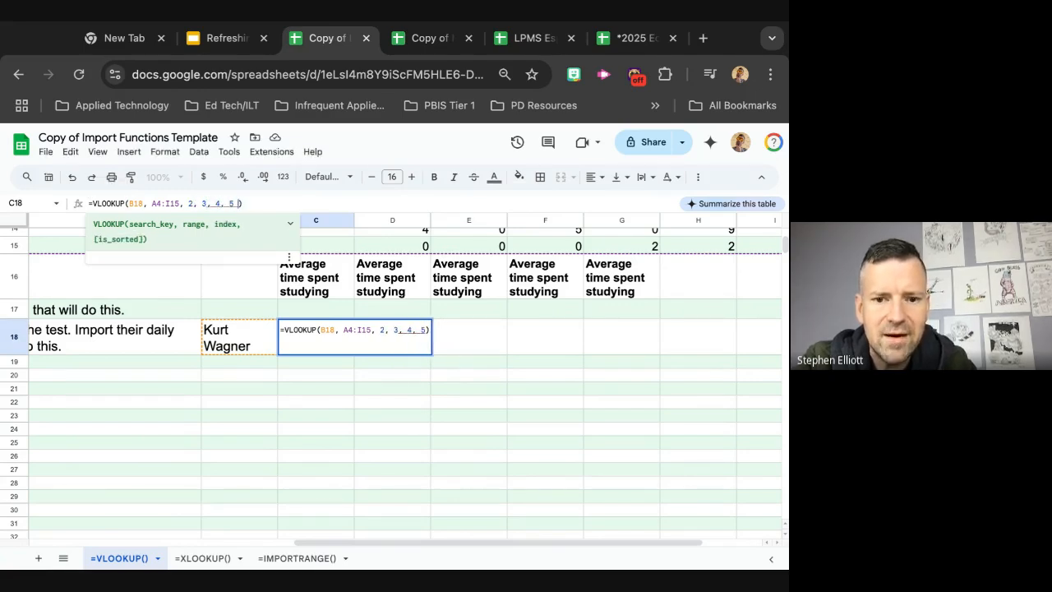
text(6, 7, )
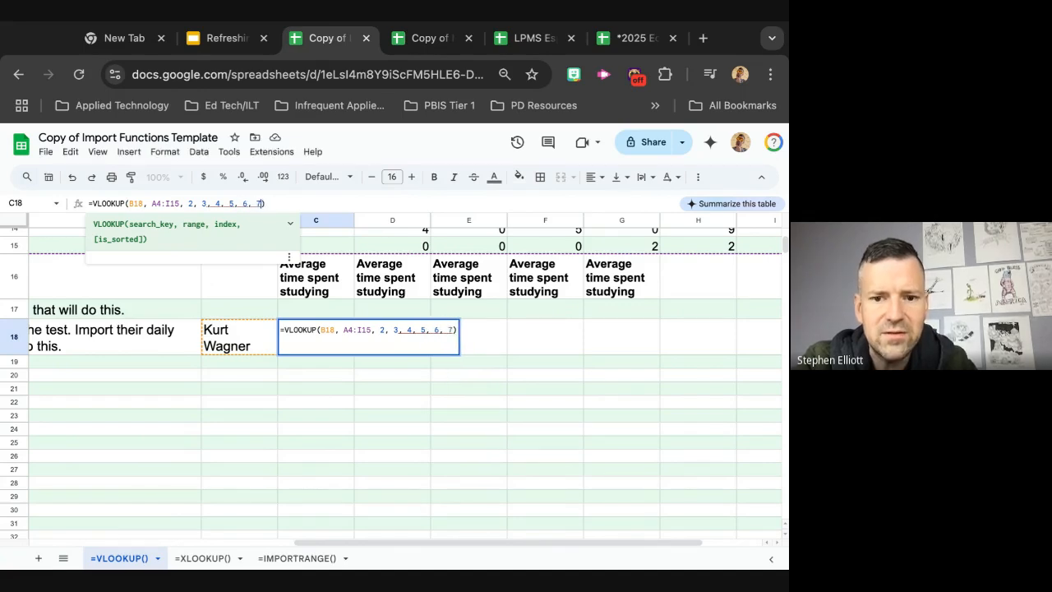
text(7)
key(BackSpace)
text(8, 9)
key(Return)
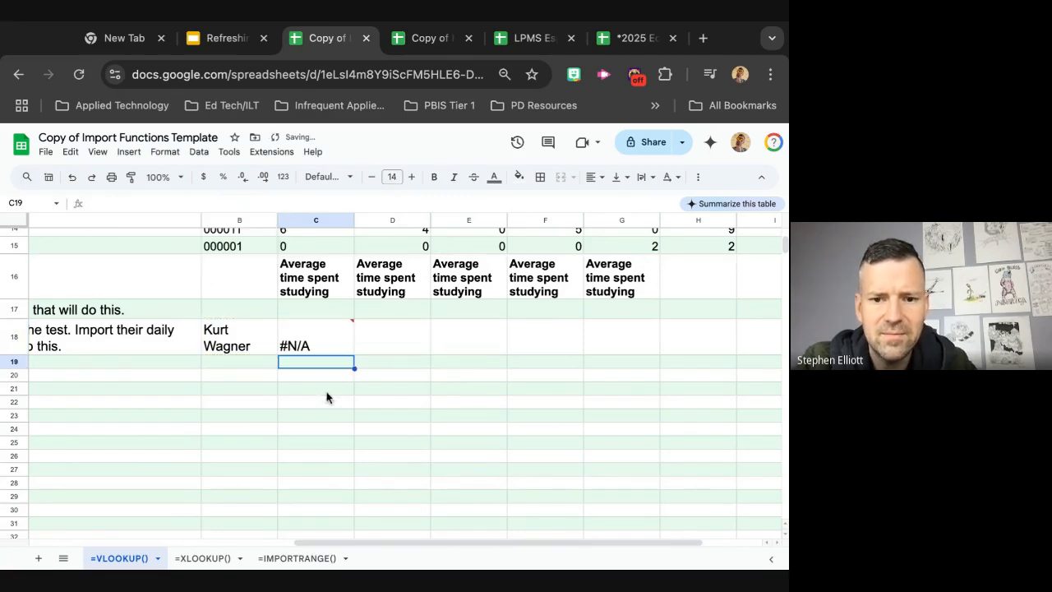
Replace the list of column indexes in C18 so the formula reads =VLOOKUP(B18, A4:I15, 2-9)
click(322, 345)
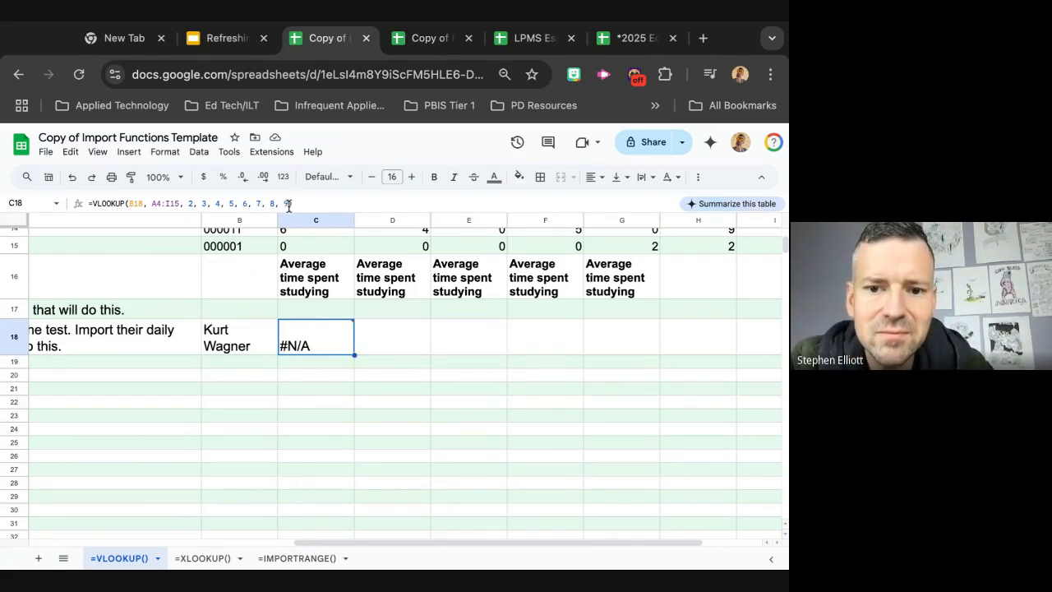
click(288, 205)
key(BackSpace)
key(BackSpace)
key(BackSpace)
key(BackSpace)
key(BackSpace)
key(BackSpace)
key(BackSpace)
key(BackSpace)
key(BackSpace)
key(BackSpace)
key(BackSpace)
key(BackSpace)
key(BackSpace)
key(BackSpace)
key(BackSpace)
key(BackSpace)
key(BackSpace)
key(BackSpace)
key(BackSpace)
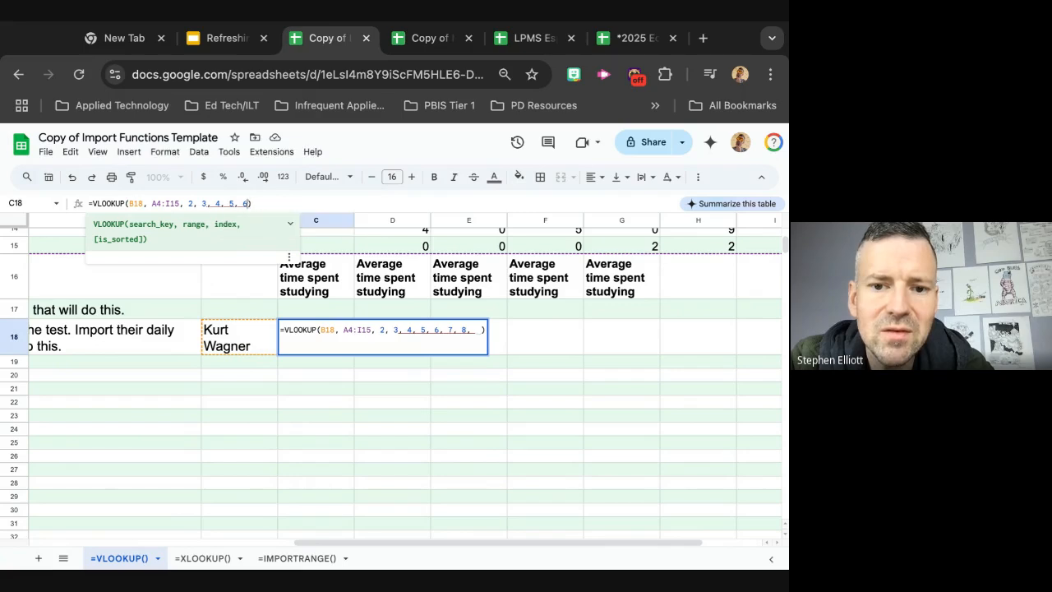
key(BackSpace)
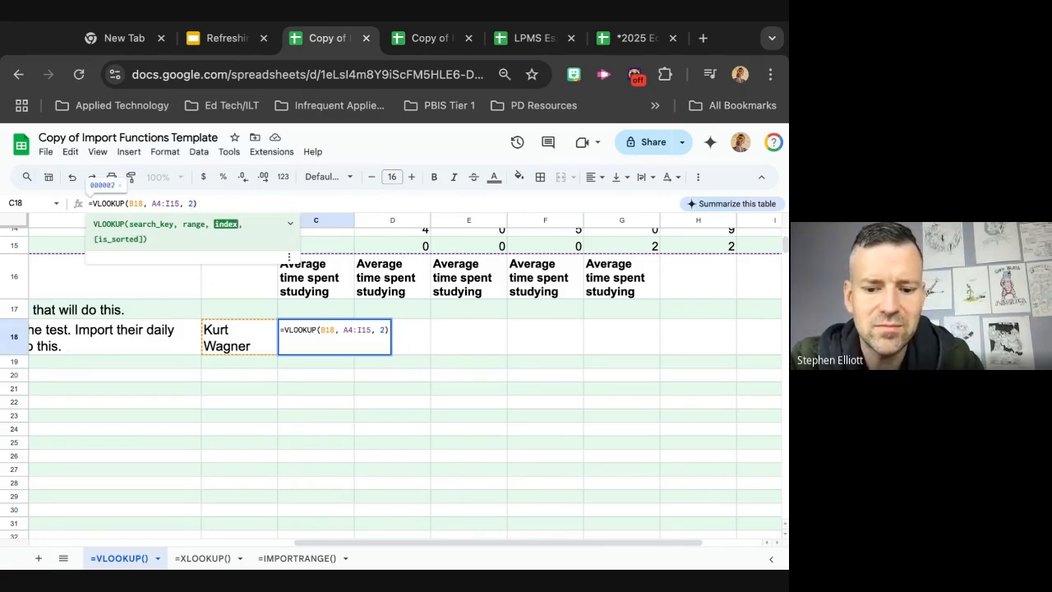
text(-9)
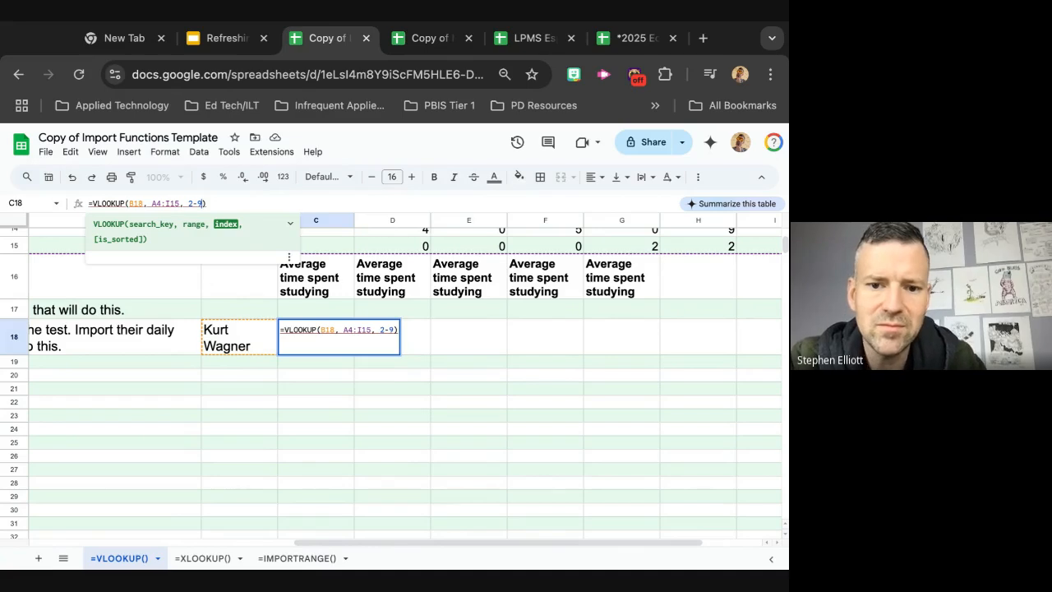
key(Return)
Open the C18 VLOOKUP formula for editing and switch to the Google Slides presentation with the spreadsheet challenges
click(332, 335)
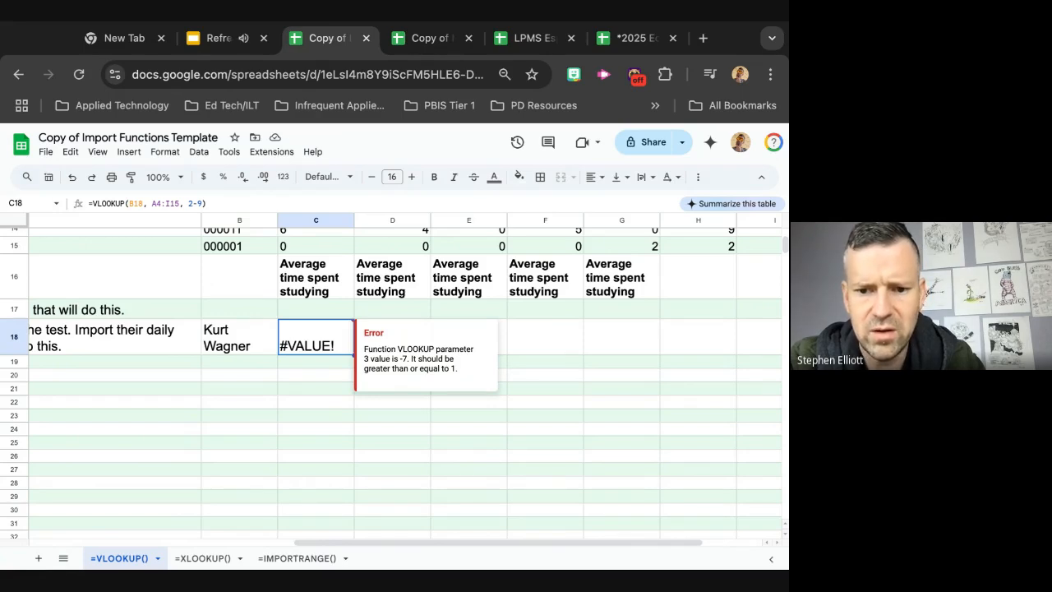
click(200, 205)
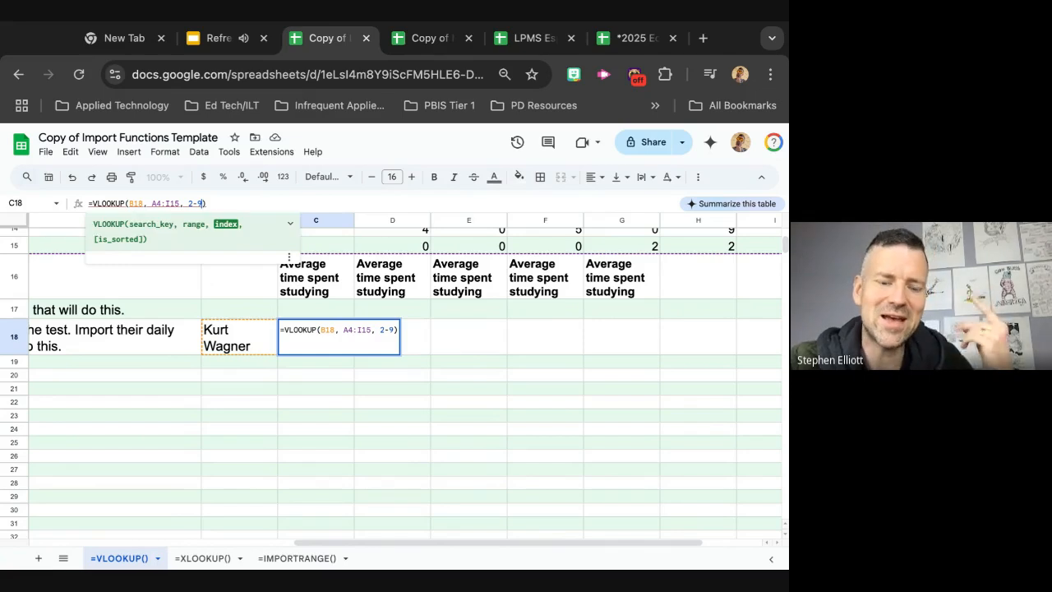
click(212, 40)
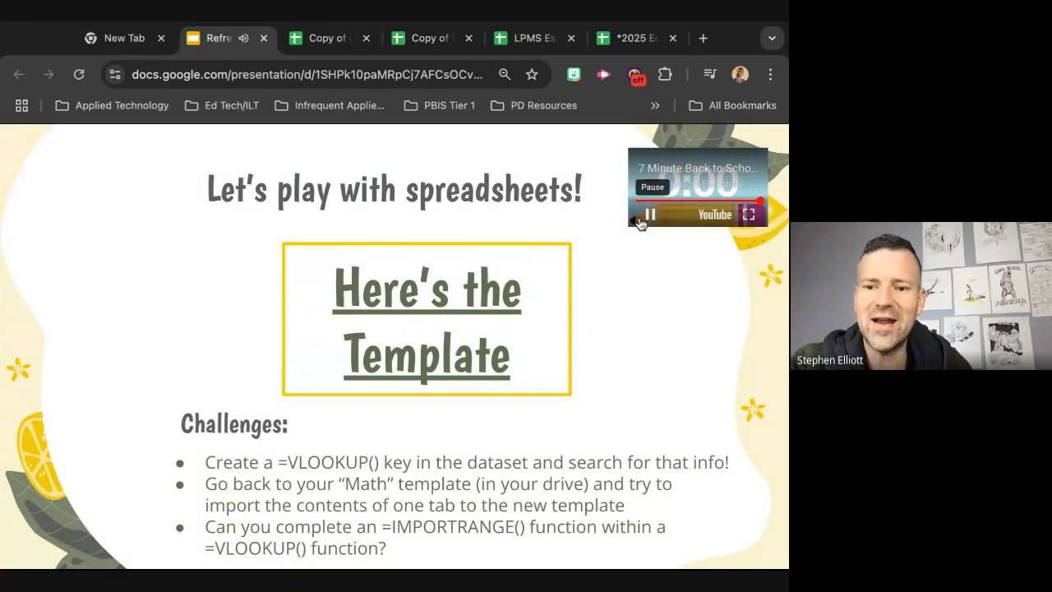
Pause the countdown timer video and advance the presentation to the "How do we use this?" slide
click(649, 217)
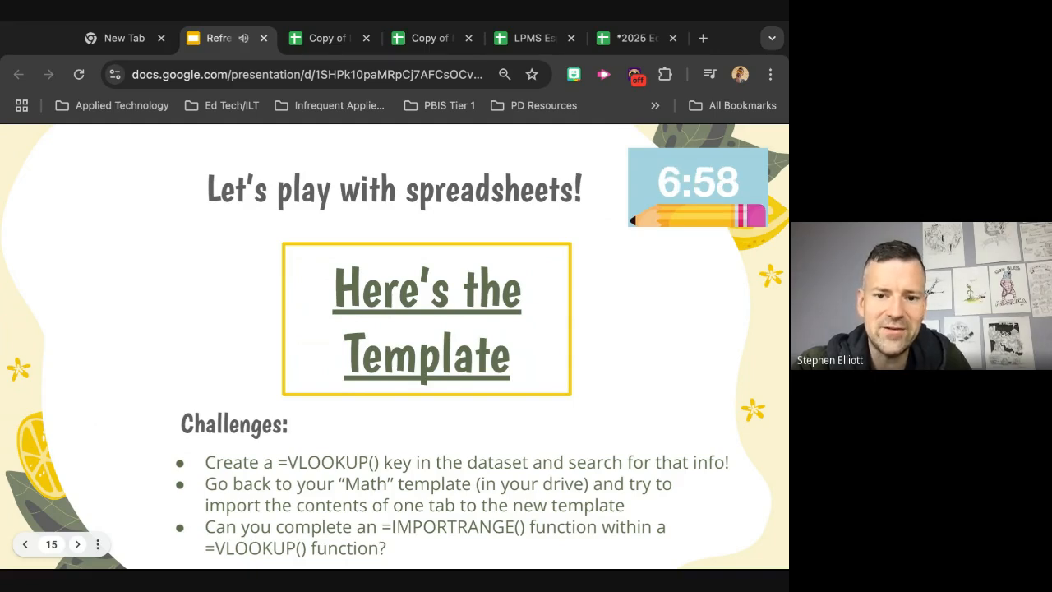
key(Right)
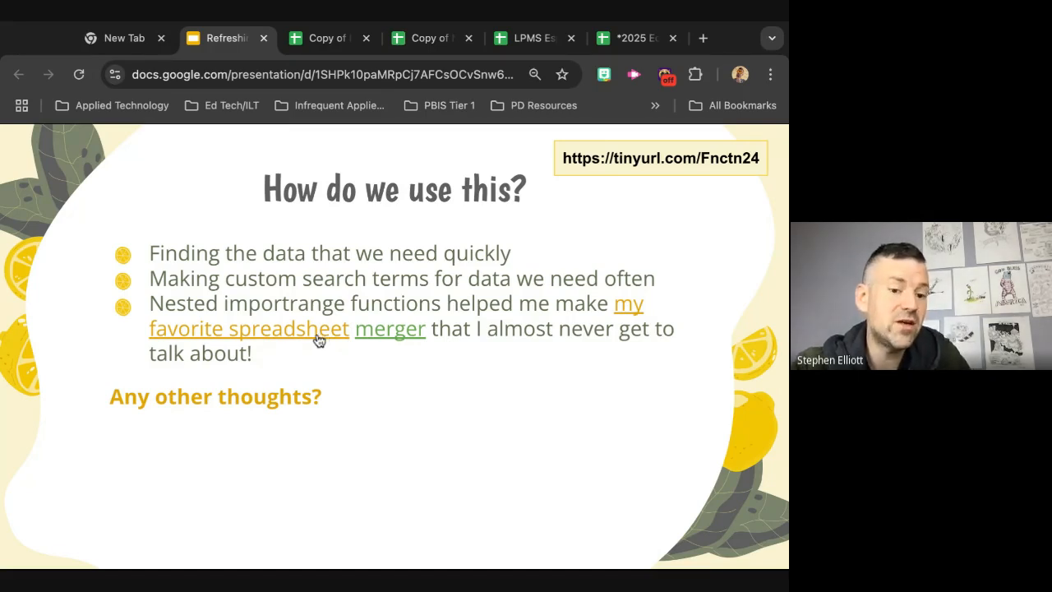
Open both spreadsheets linked on the slide, "my favorite spreadsheet" and "merger", each in its own browser tab
click(287, 329)
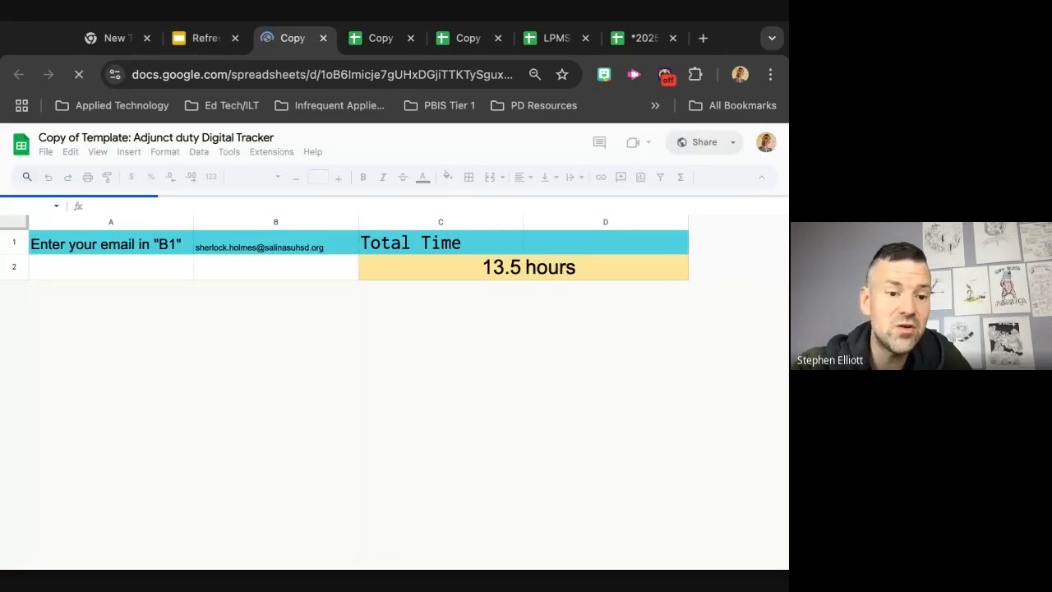
click(200, 41)
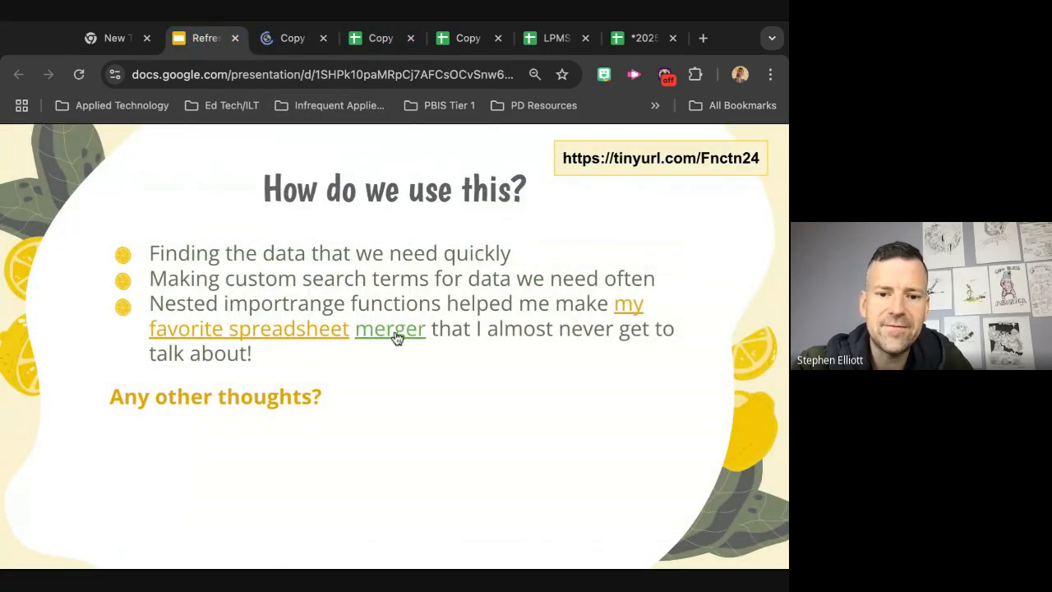
click(395, 337)
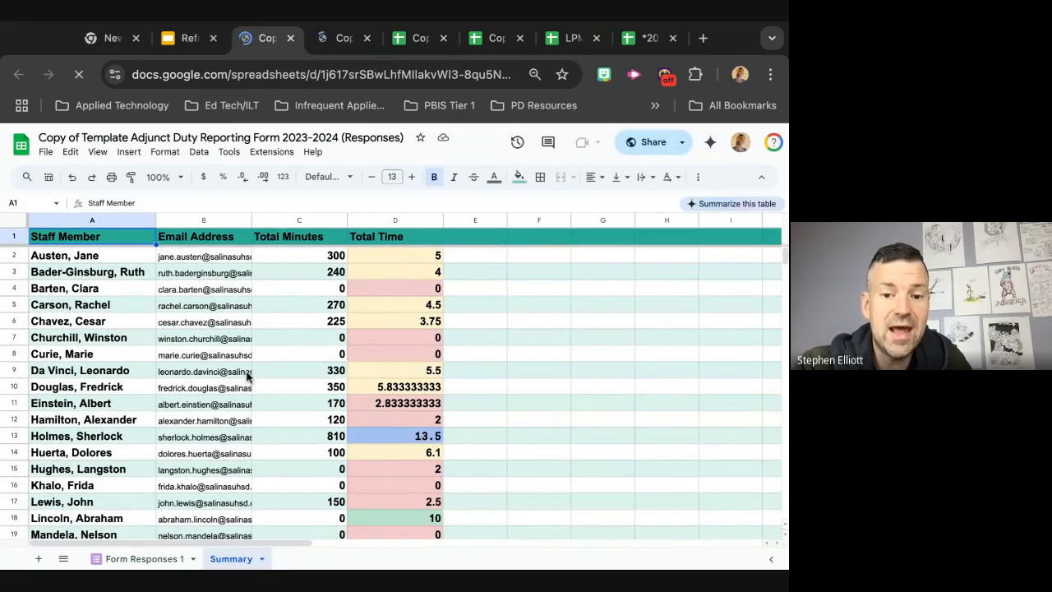
Examine the Form Responses 1 sheet for the submitted duties, their dates and the amount of time
click(145, 562)
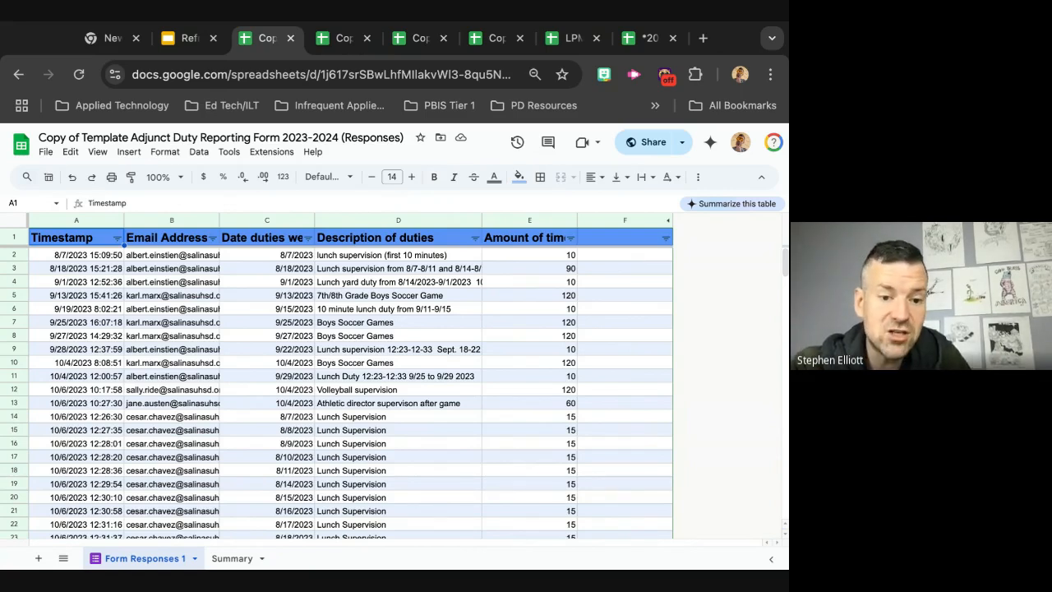
scroll(2, 379, down, 5)
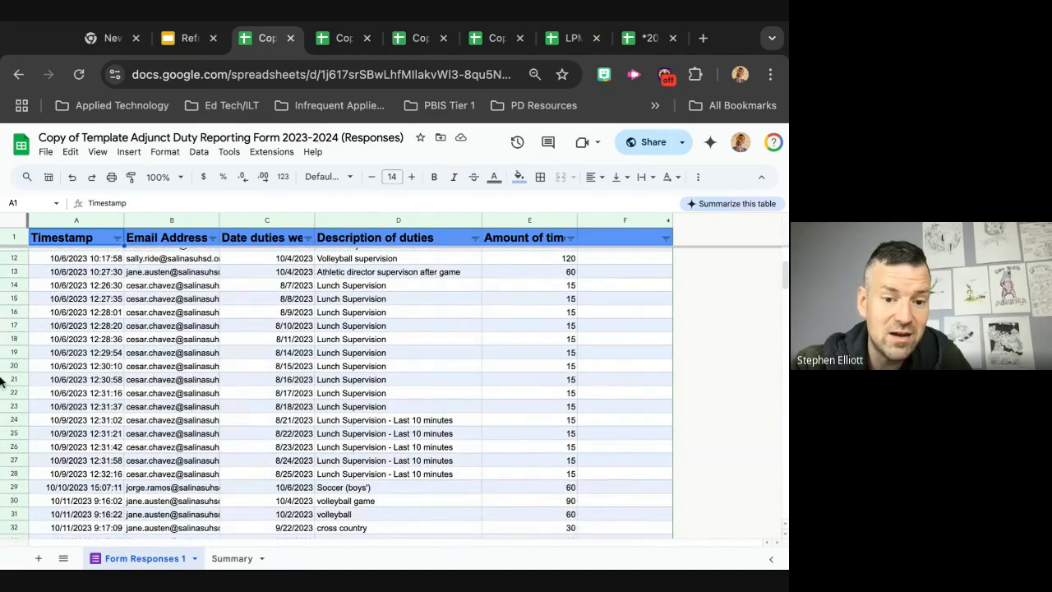
scroll(170, 328, up, 5)
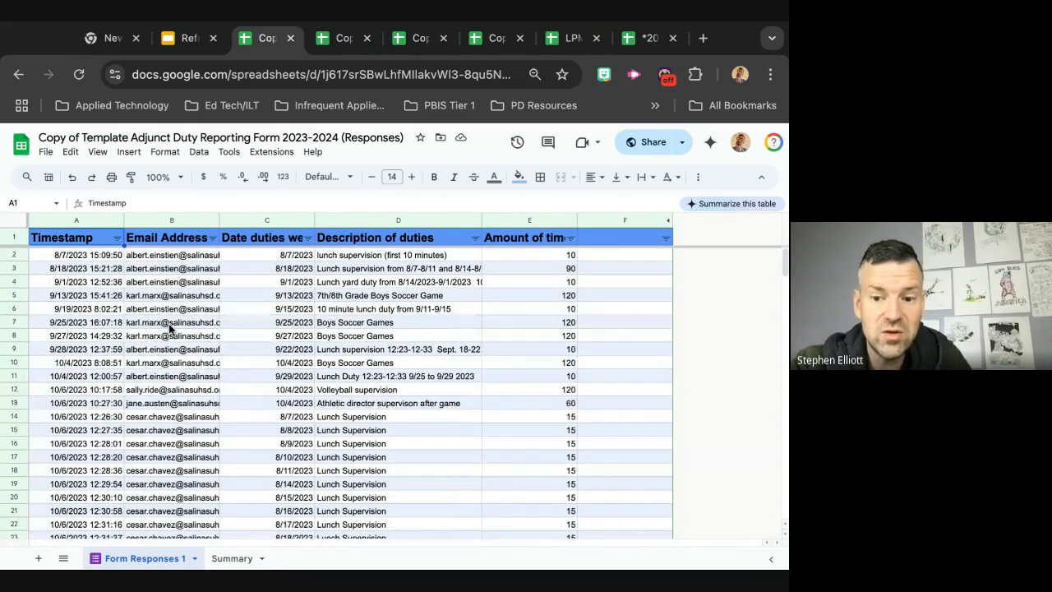
scroll(170, 327, down, 3)
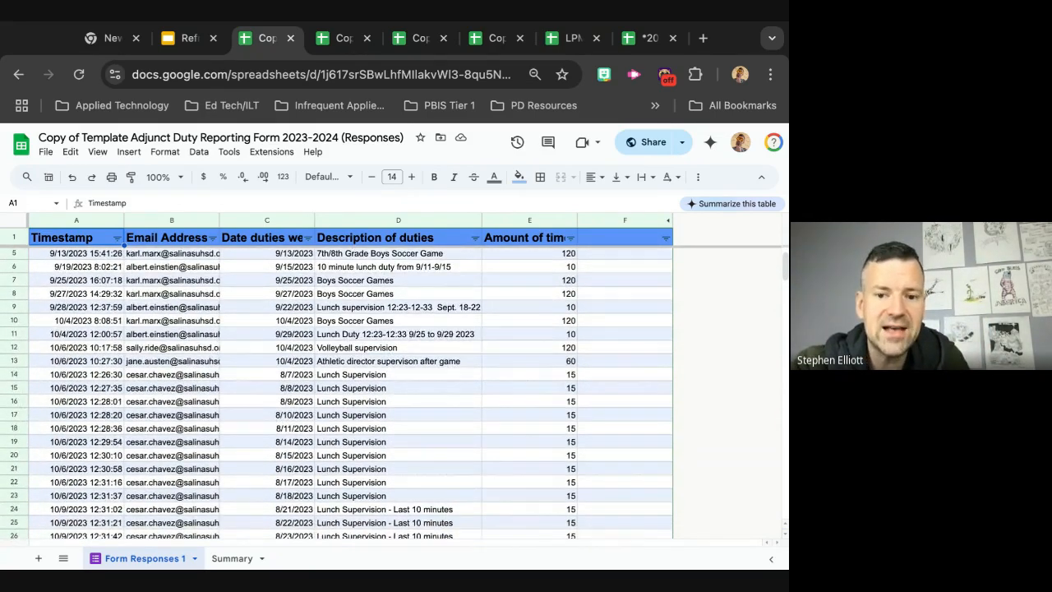
scroll(170, 327, up, 3)
scroll(323, 342, down, 1)
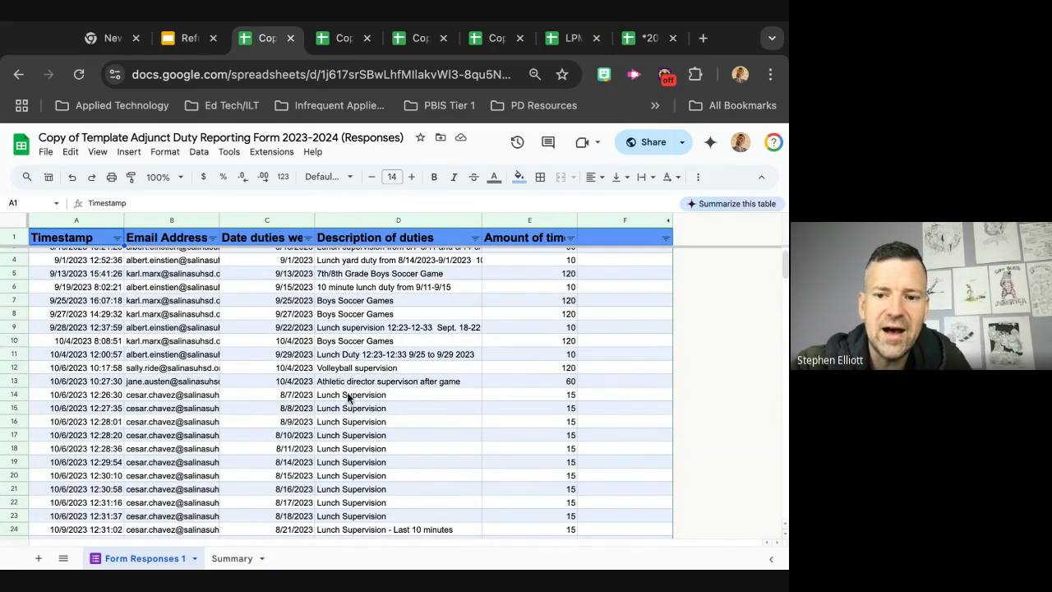
scroll(311, 344, up, 1)
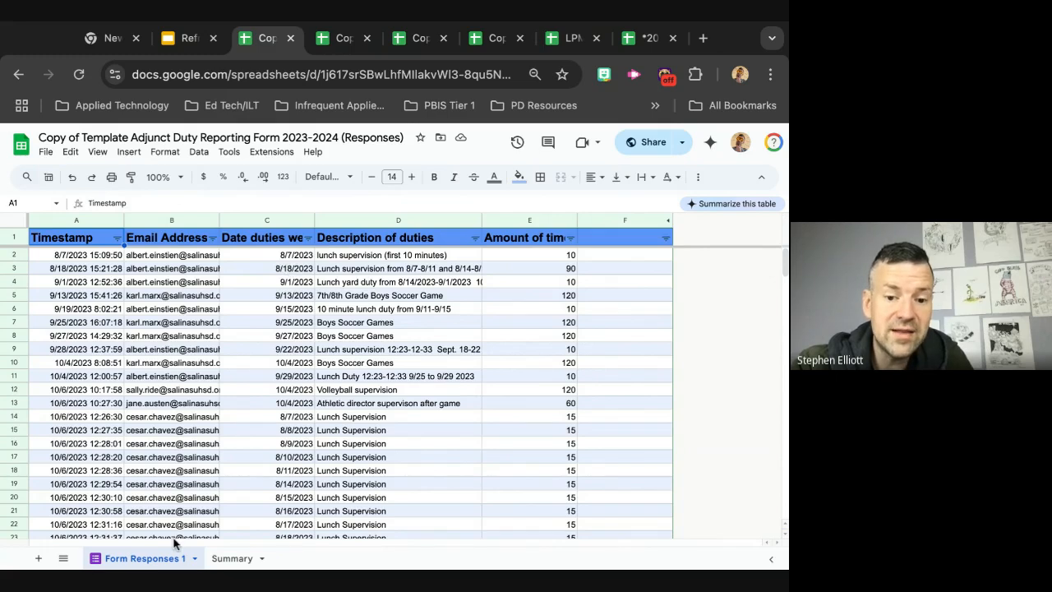
Look through the Summary sheet's list of staff members with their Total Minutes and color-coded Total Time
click(233, 559)
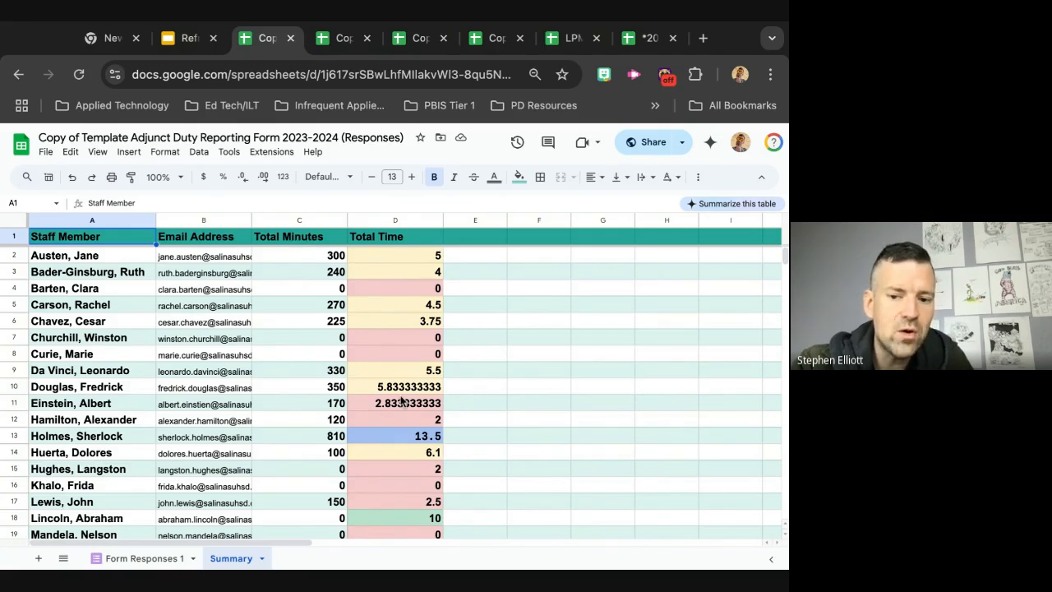
scroll(403, 362, down, 3)
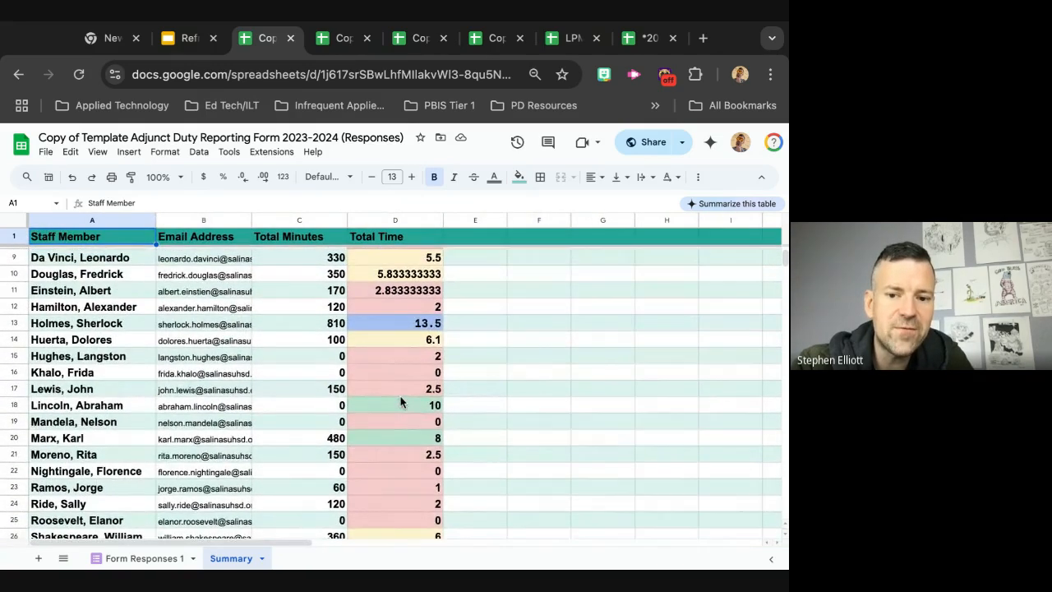
scroll(401, 401, up, 3)
scroll(402, 340, down, 3)
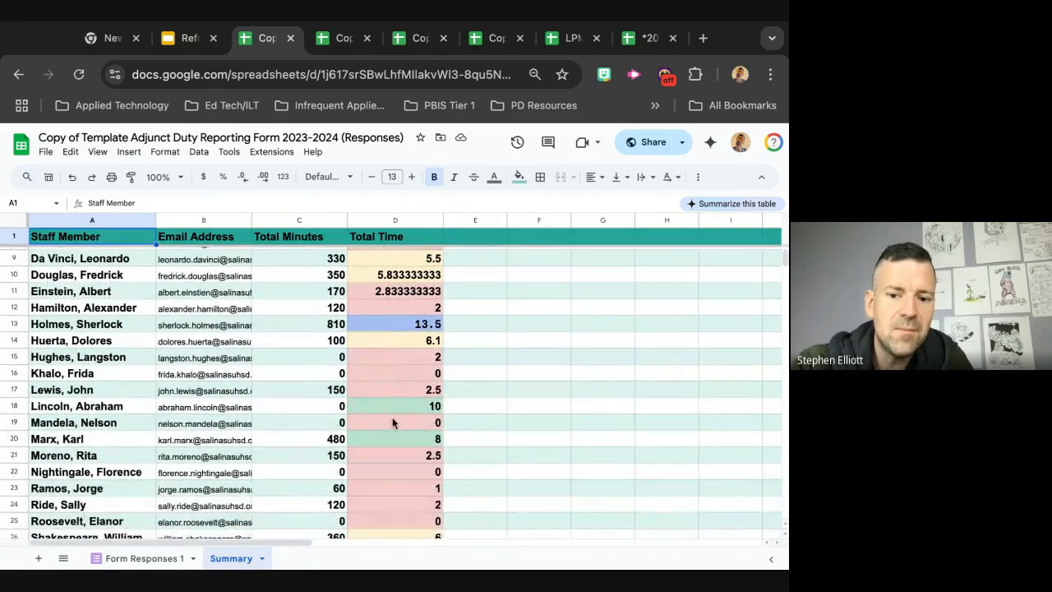
scroll(392, 423, down, 1)
scroll(392, 422, down, 2)
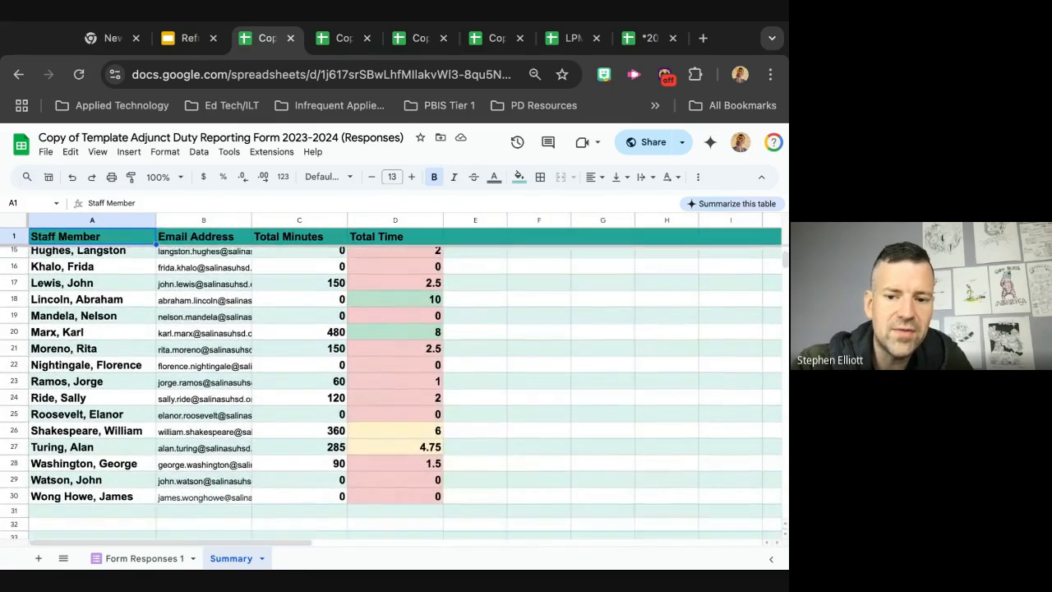
scroll(393, 417, down, 1)
scroll(396, 370, up, 1)
scroll(410, 346, up, 1)
scroll(410, 347, down, 1)
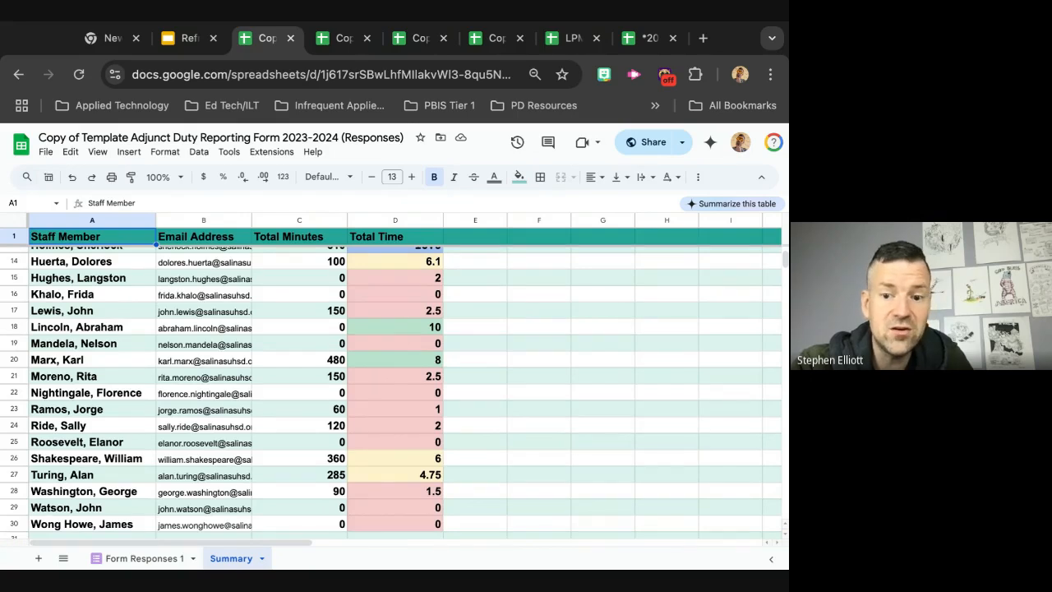
scroll(409, 343, up, 1)
scroll(409, 387, down, 1)
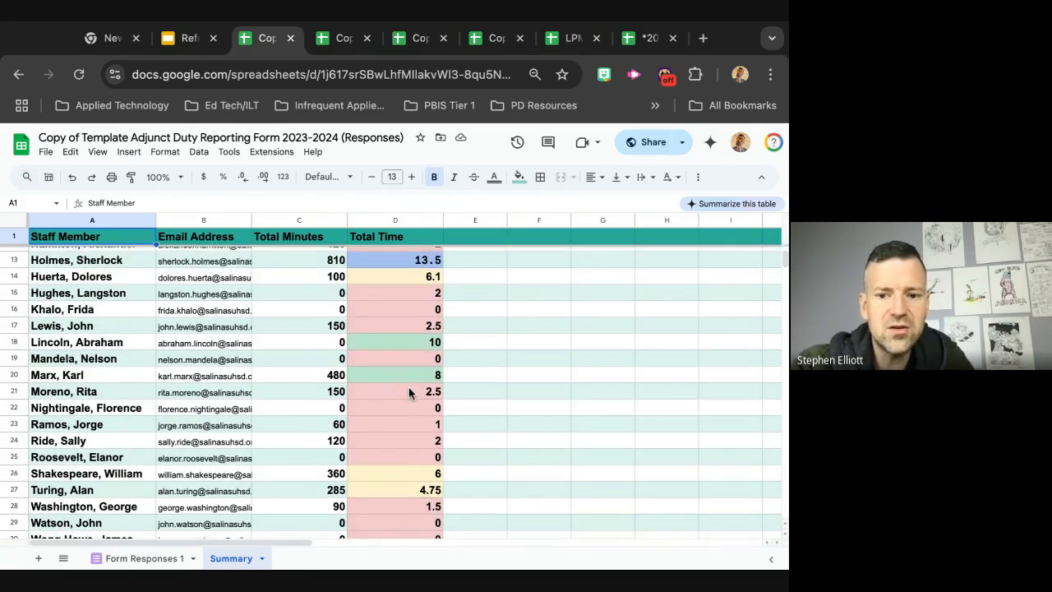
scroll(409, 391, up, 5)
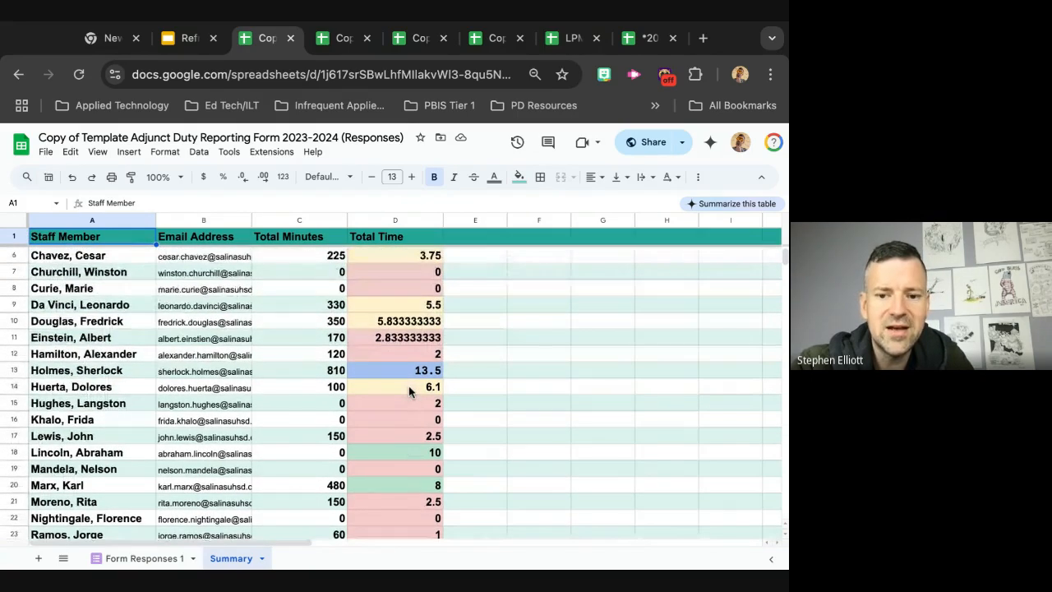
scroll(409, 391, up, 1)
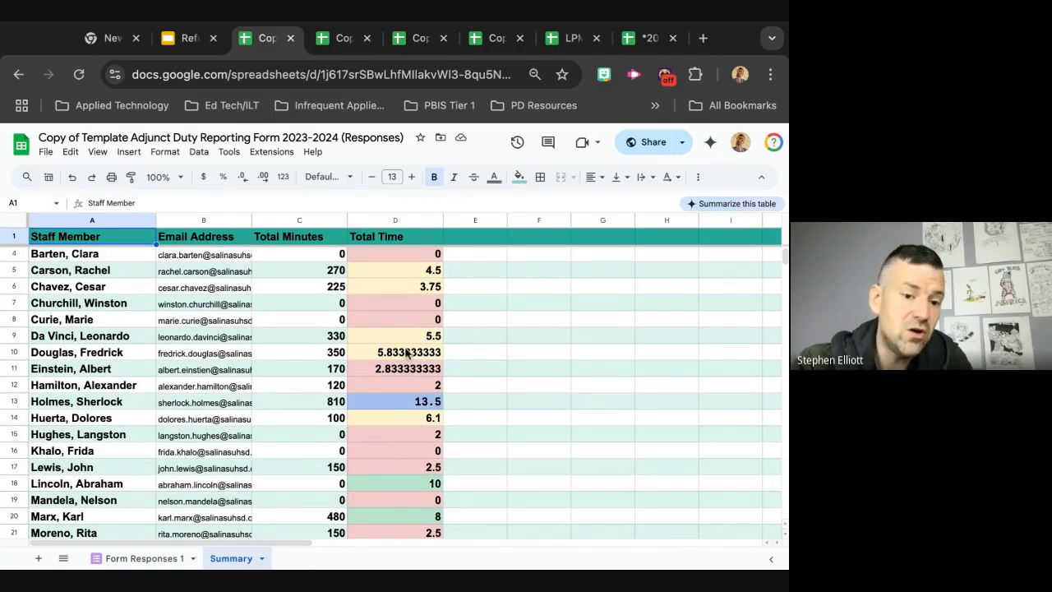
scroll(406, 353, down, 1)
scroll(406, 353, down, 2)
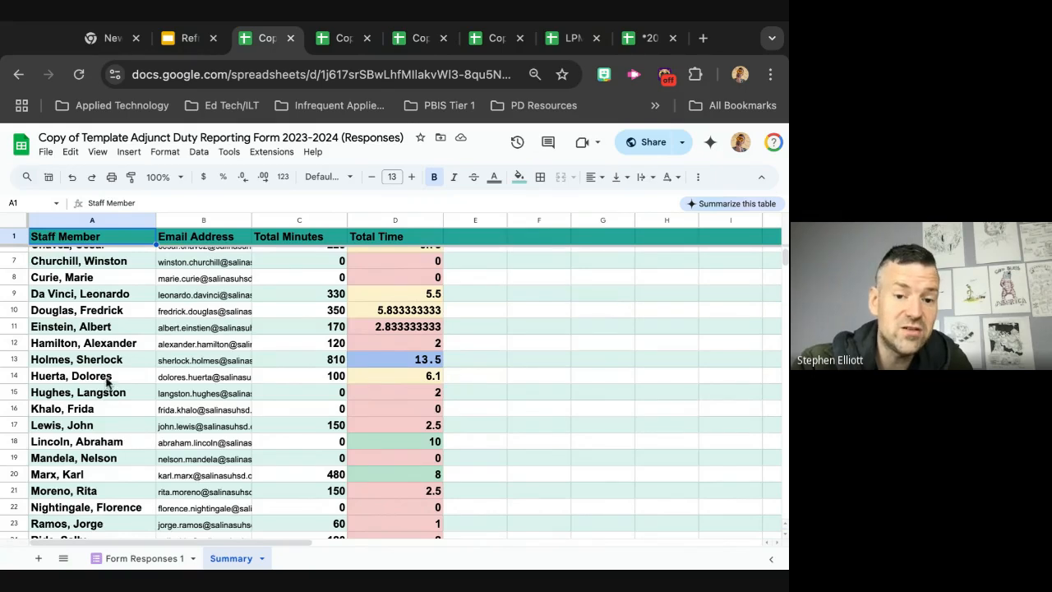
Inspect the Summary sheet's email in B9, the SUMIFS formula in C7 and the CONVERT formula in D10
click(186, 301)
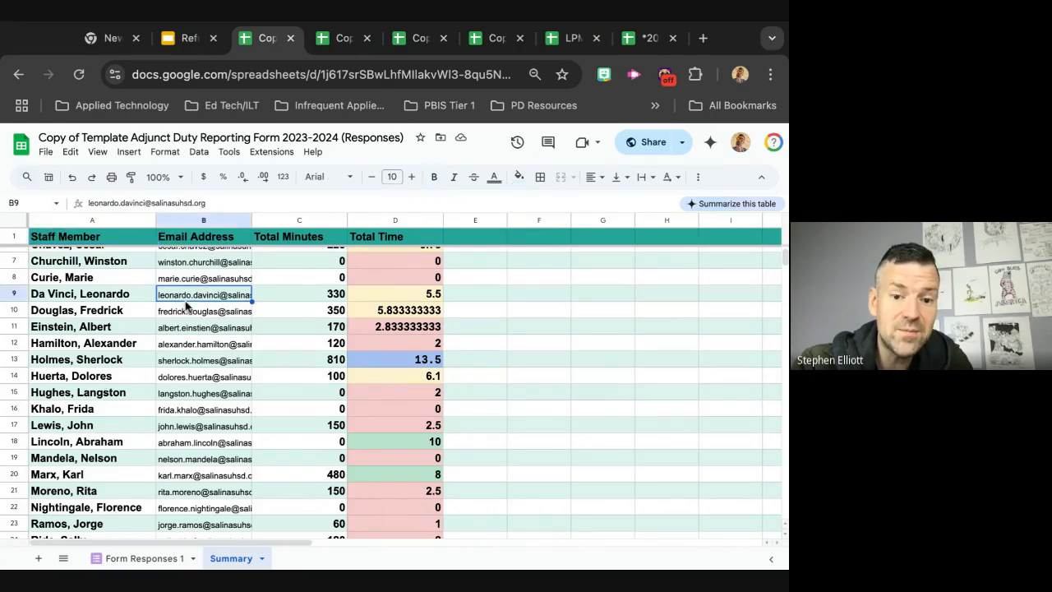
click(292, 262)
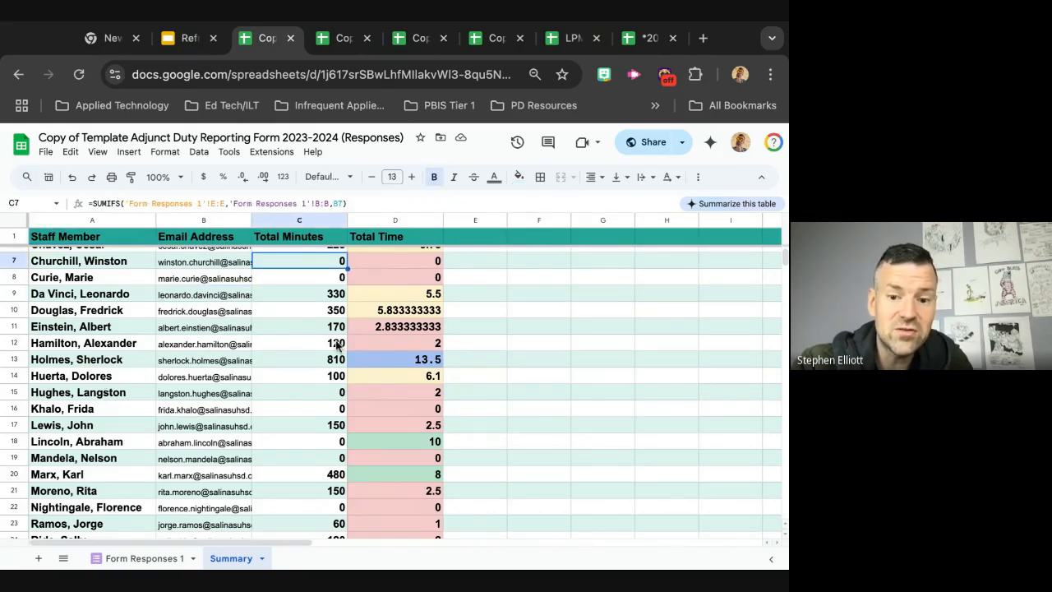
click(373, 311)
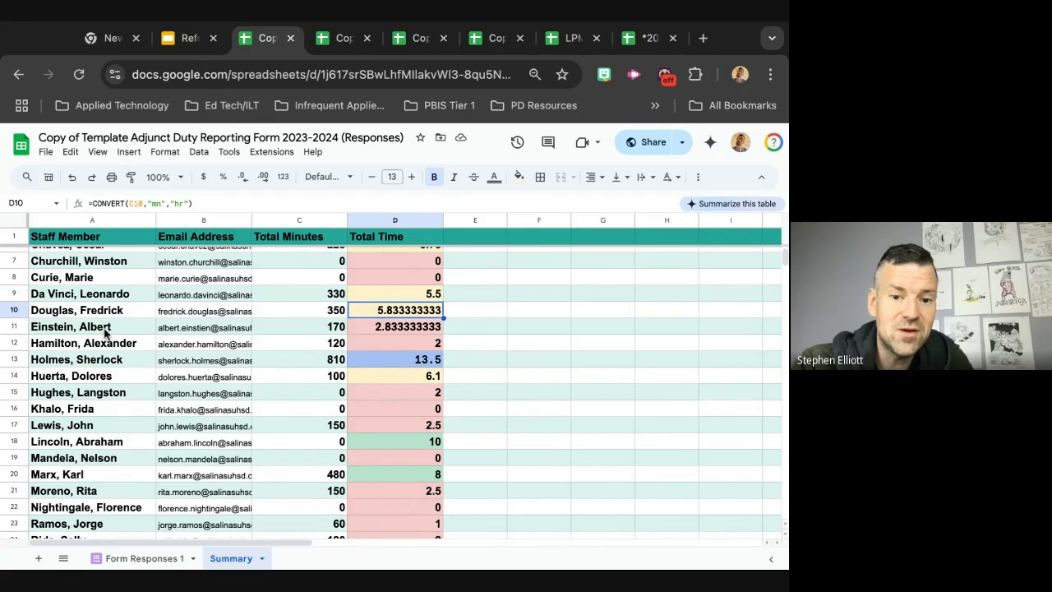
scroll(381, 328, up, 3)
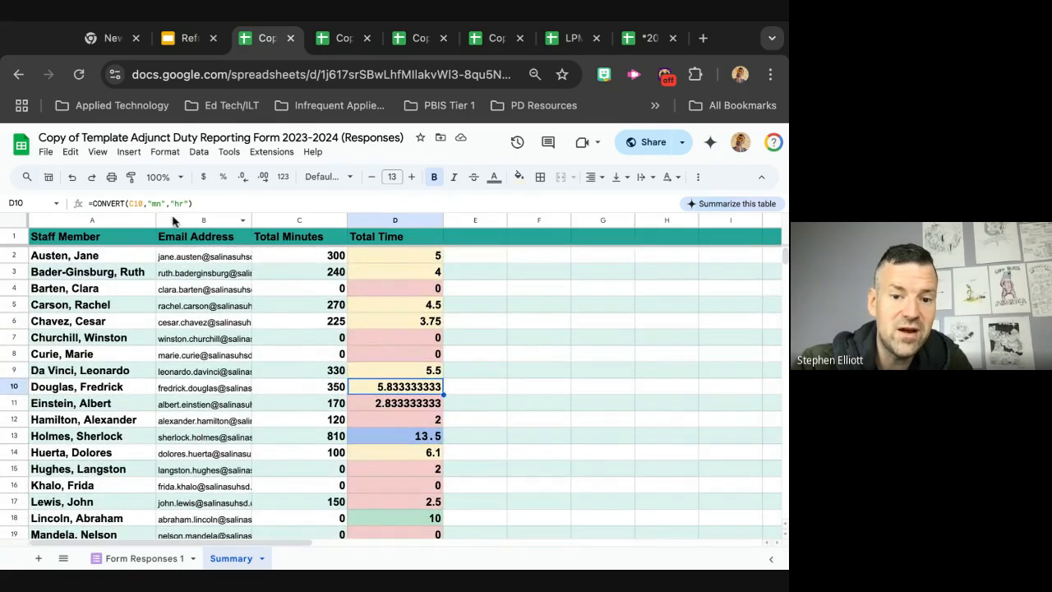
Check the email, date, description and amount of time columns in the Form Responses 1 sheet as source data
click(146, 563)
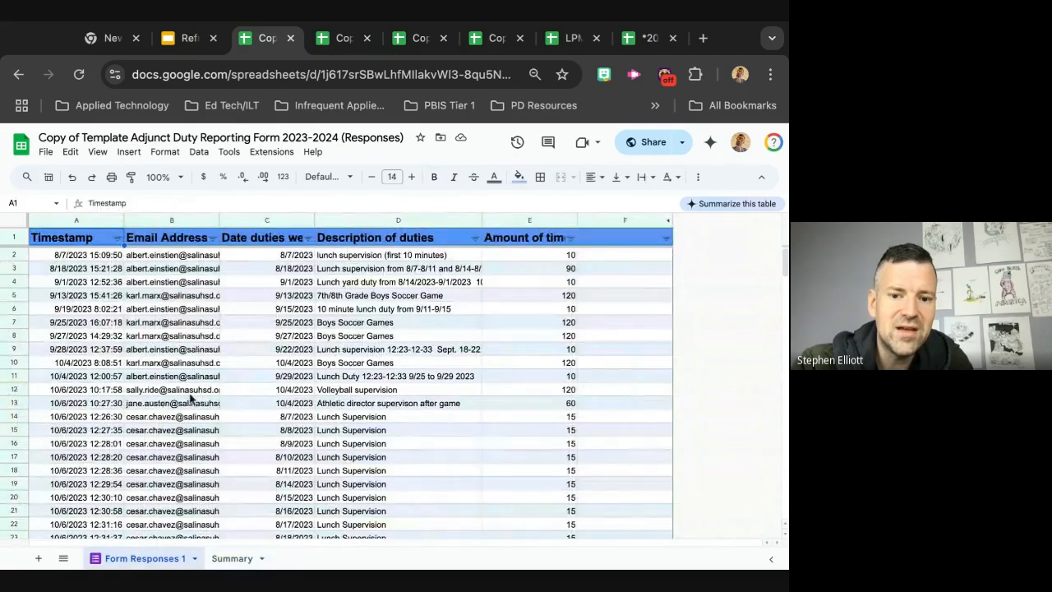
click(182, 283)
click(282, 266)
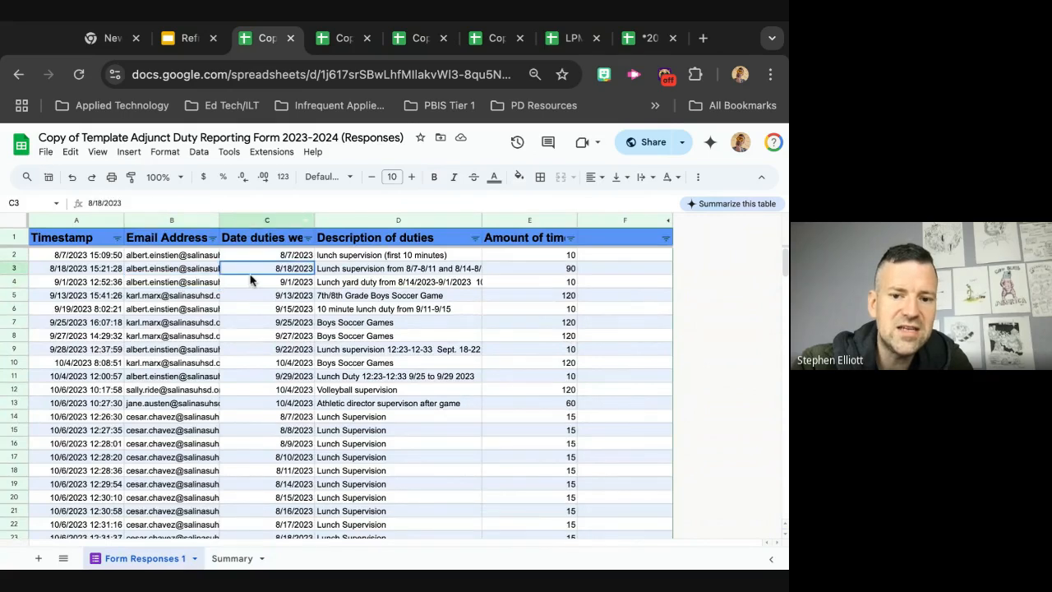
click(341, 271)
click(510, 298)
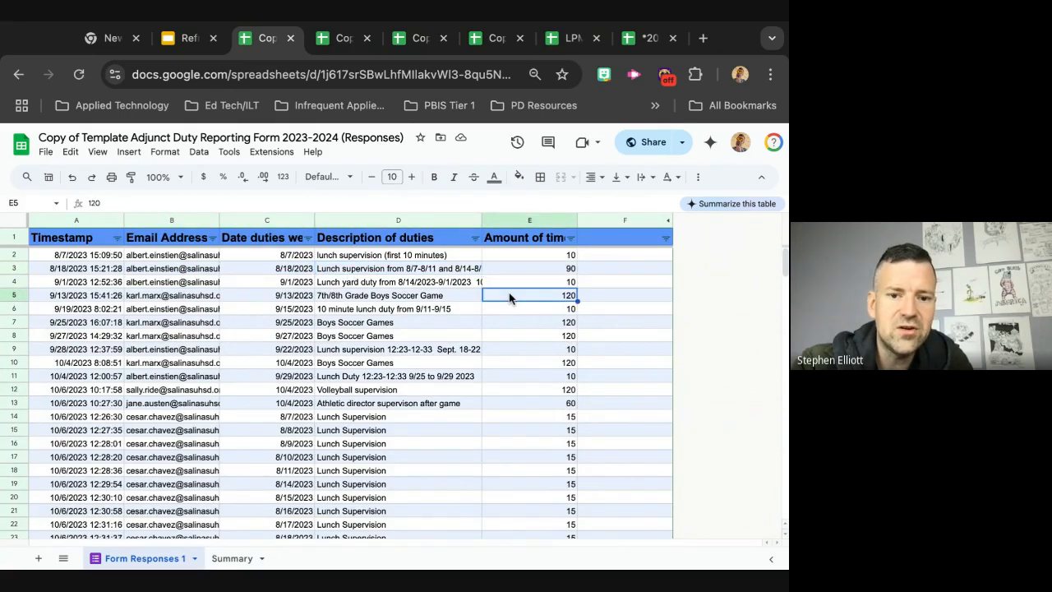
Compare the SUMIFS formulas in the Summary sheet's Total Minutes cells C7, C9 and C11 with the staff email column
click(230, 558)
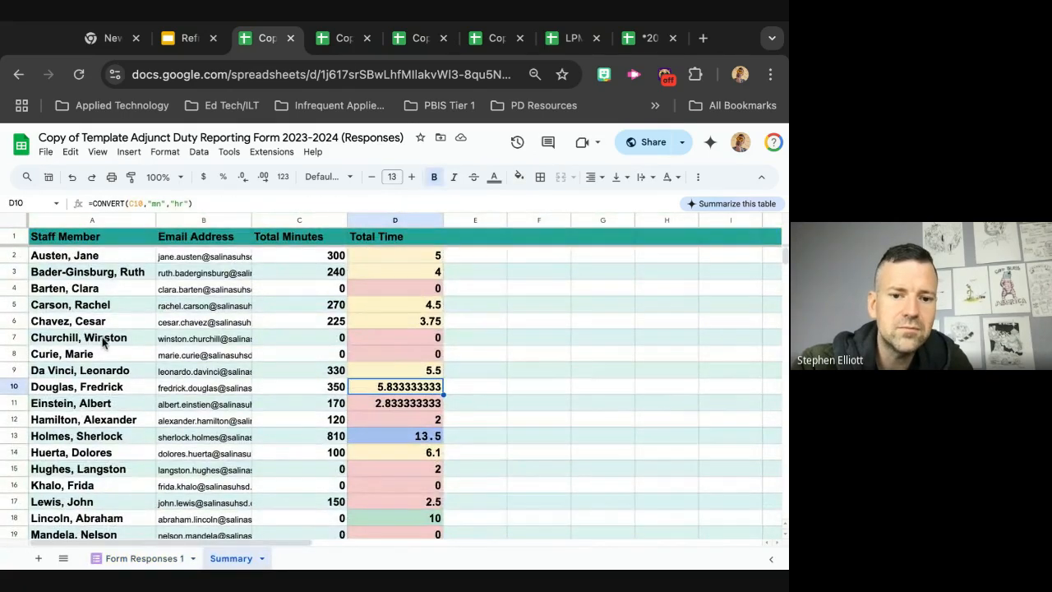
click(105, 344)
click(173, 345)
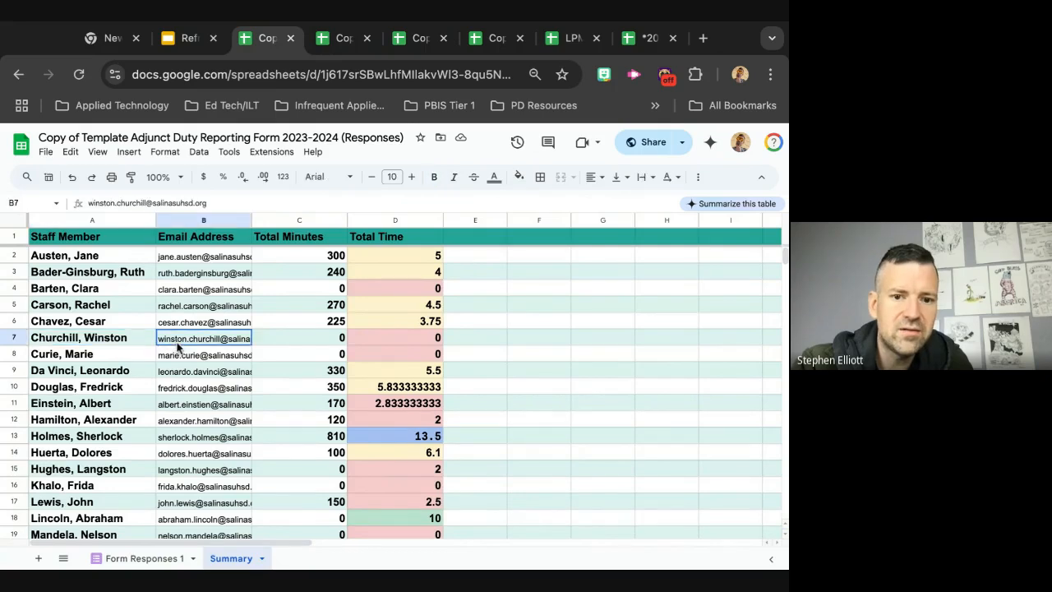
click(287, 337)
click(294, 372)
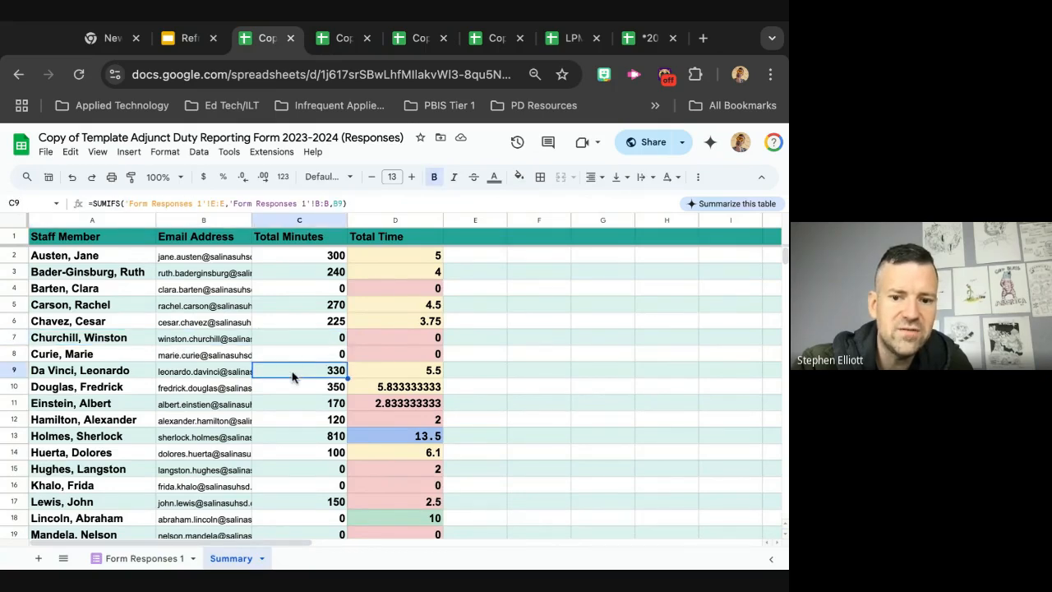
click(293, 405)
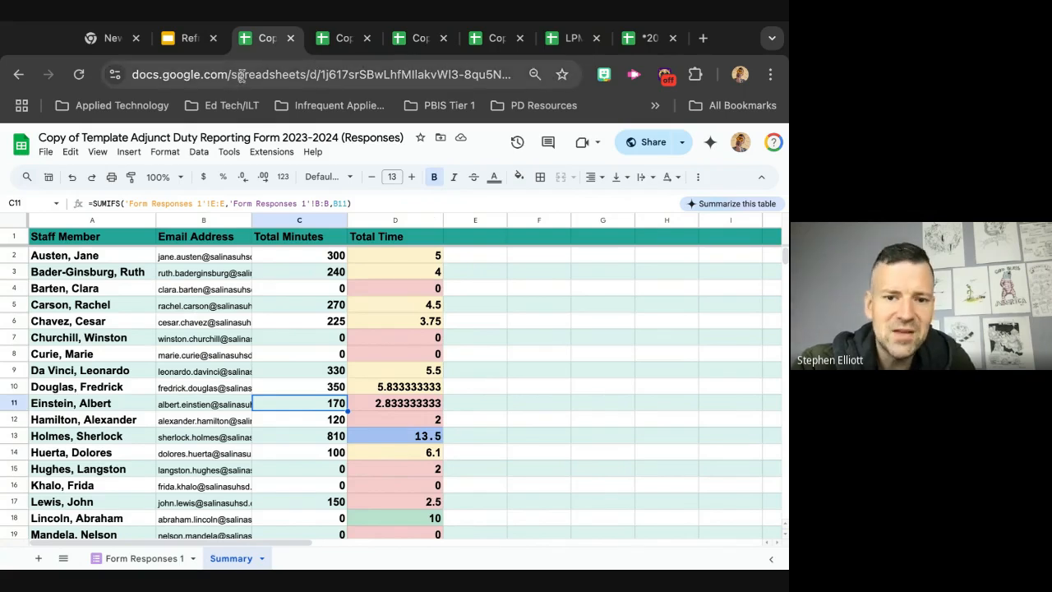
Switch back to the Google Slides presentation and advance to the "Function Style: TIME!" slide
click(187, 38)
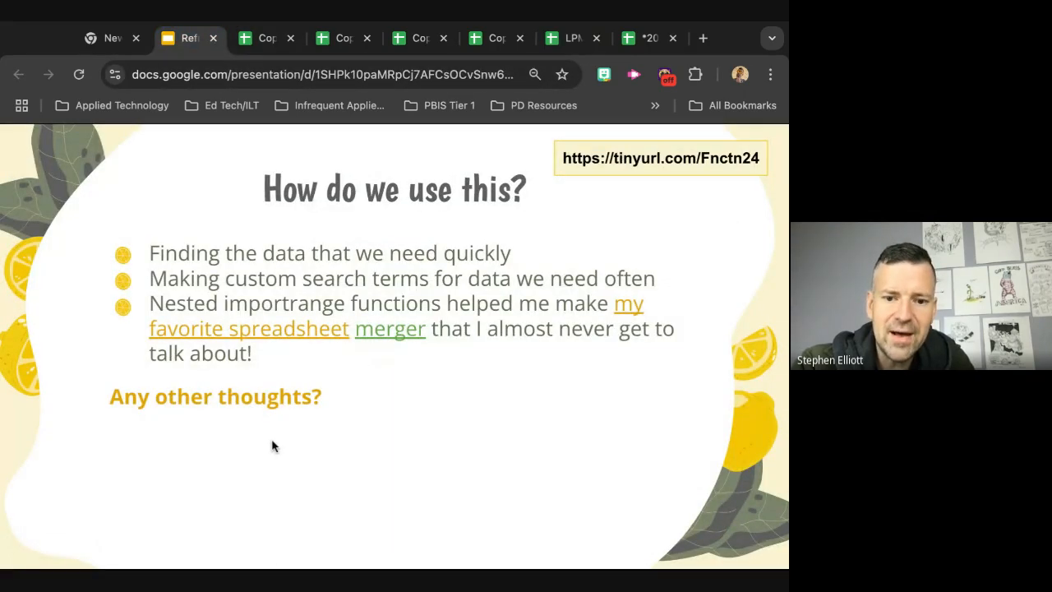
key(Right)
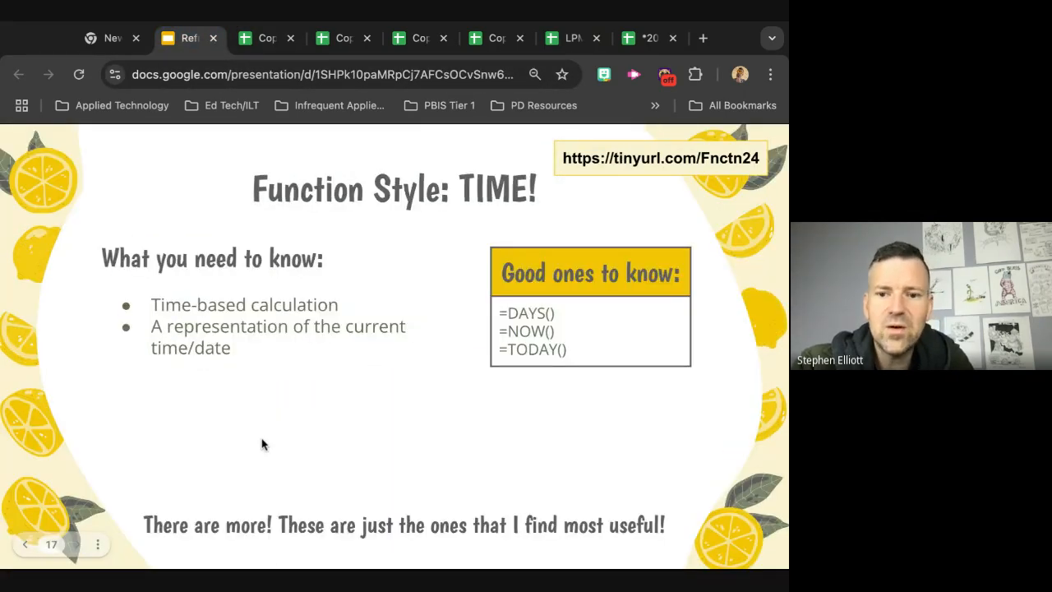
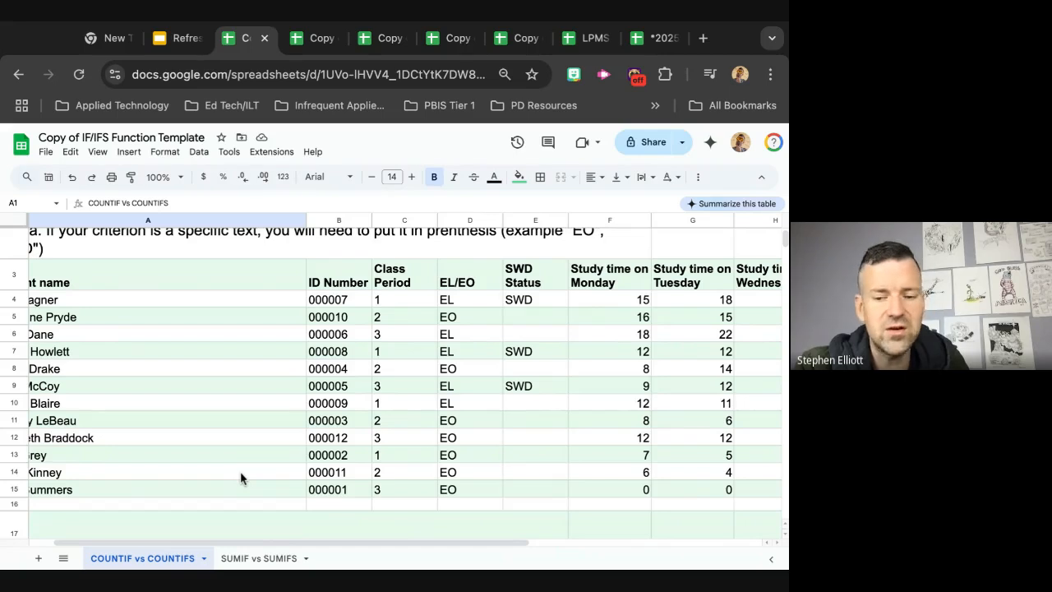
Review the COUNTIF vs COUNTIFS explanation and the student table's class period, EL/EO, SWD status and study time columns
scroll(240, 471, right, 1)
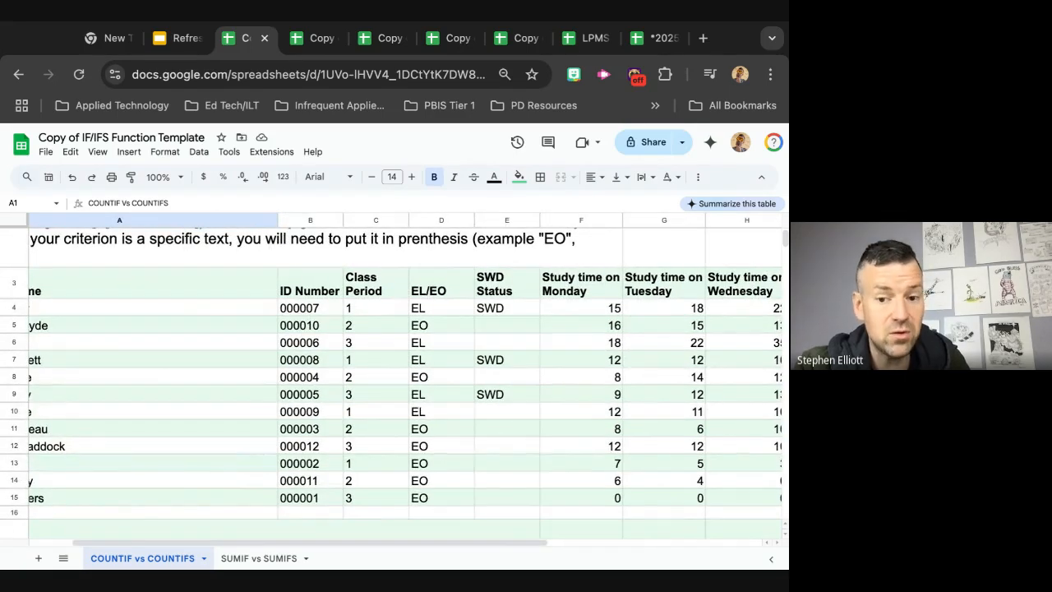
scroll(391, 379, right, 1)
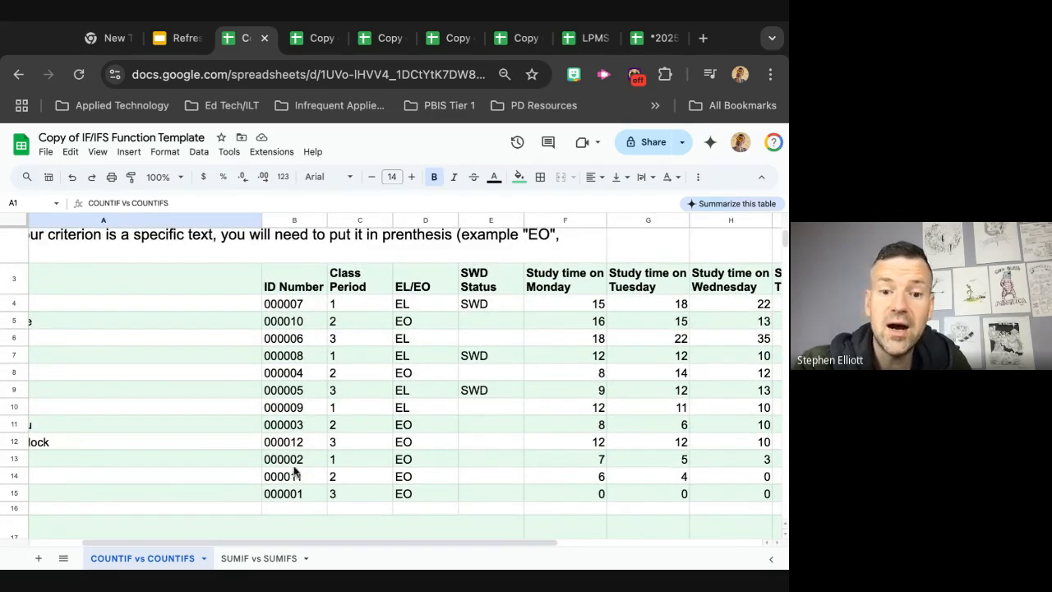
scroll(294, 471, up, 1)
scroll(295, 471, left, 1)
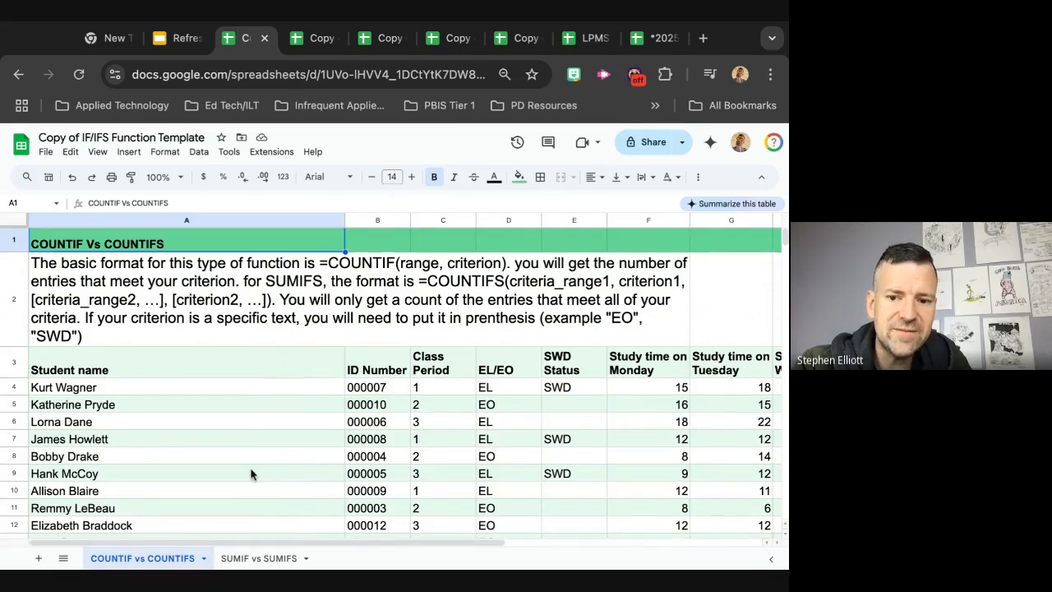
scroll(252, 474, down, 1)
scroll(251, 475, right, 1)
scroll(253, 475, up, 1)
scroll(253, 475, left, 1)
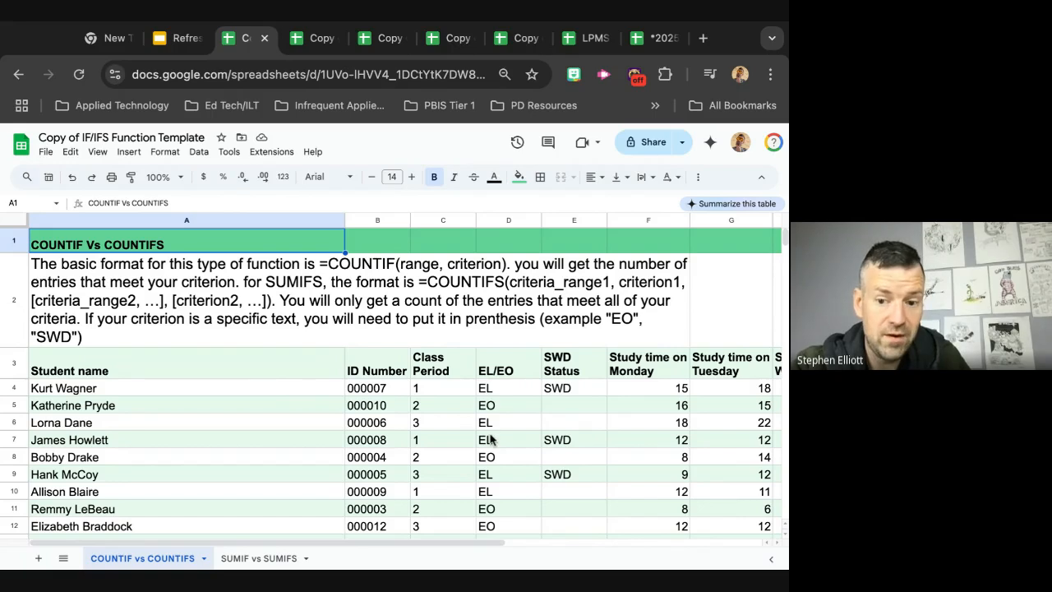
Read the COUNTIF mission and the COUNTIFS bonus challenge in rows 17 and 18 below the student table
scroll(491, 444, down, 5)
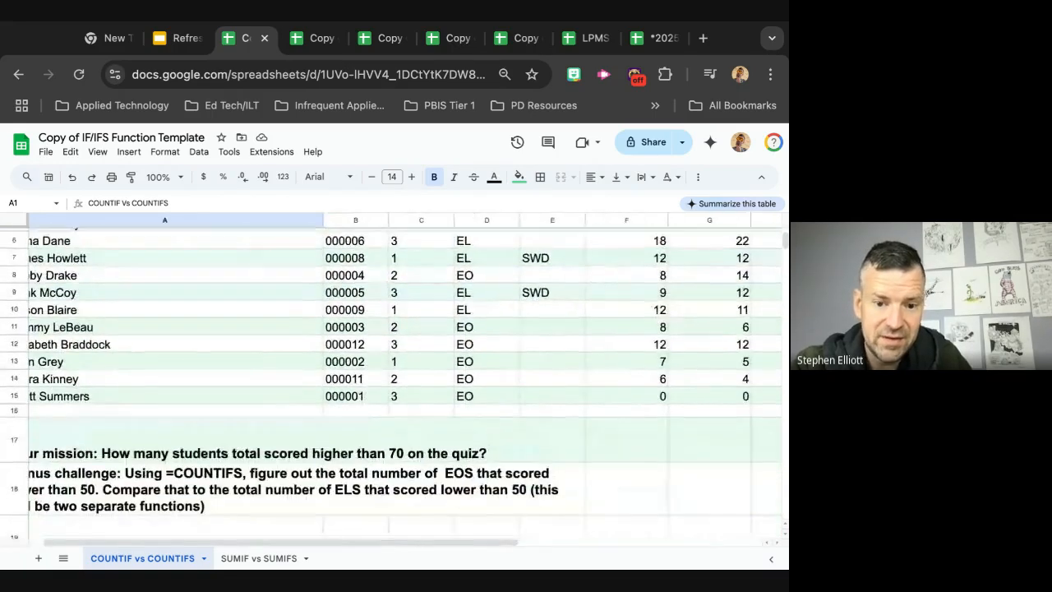
scroll(392, 375, down, 1)
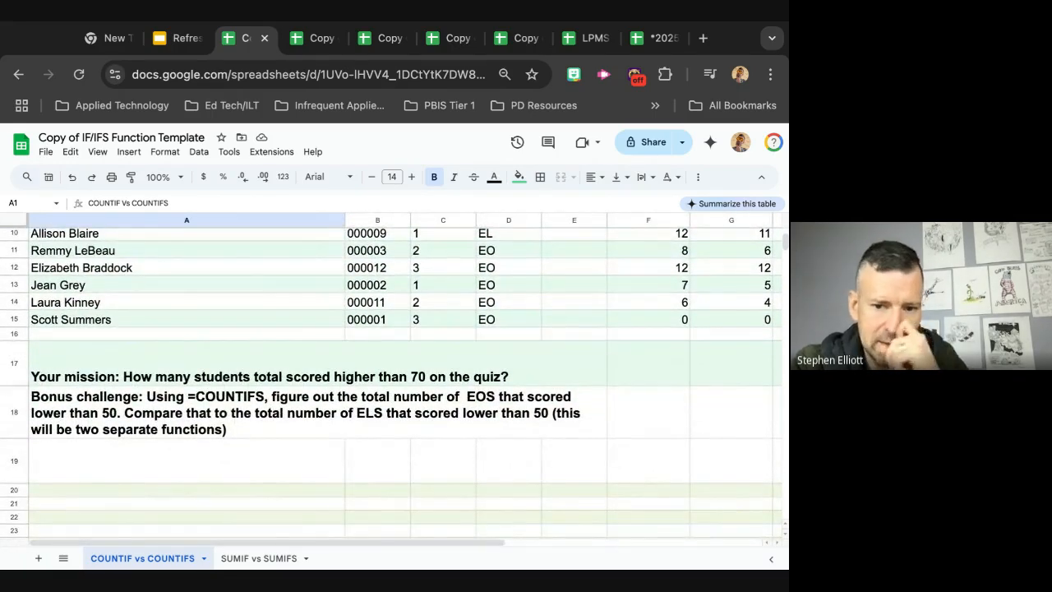
scroll(405, 426, up, 1)
scroll(405, 427, right, 1)
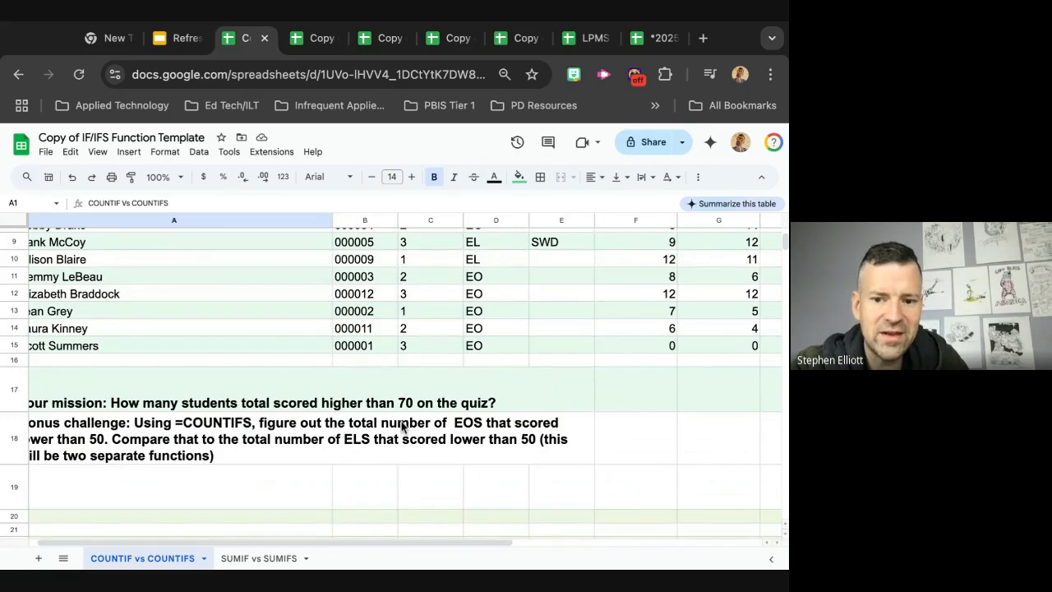
scroll(403, 427, up, 5)
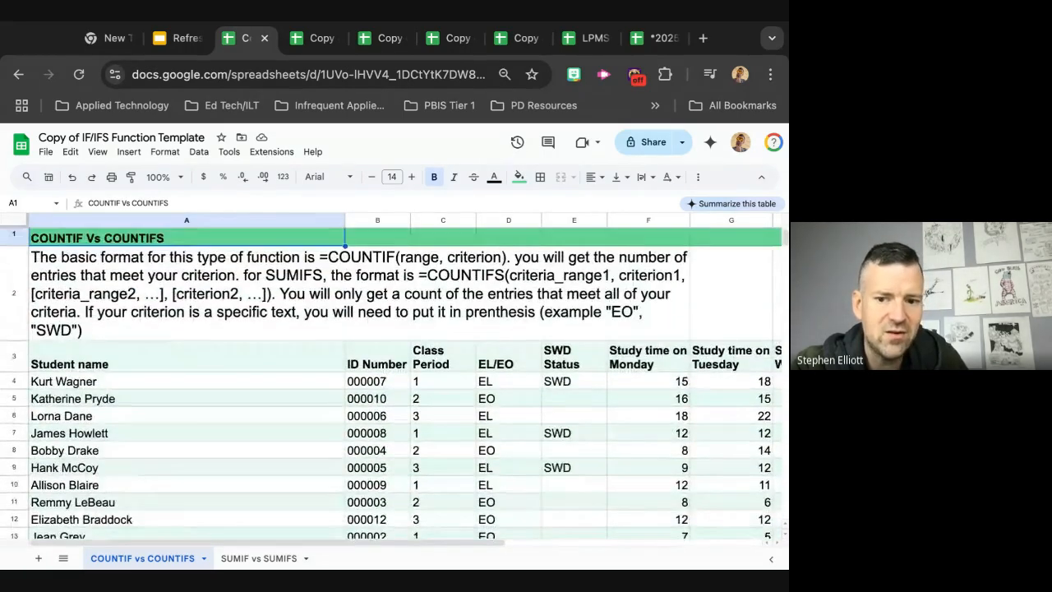
Begin a COUNTIF formula in K17, the answer cell for students that scored higher than 70
scroll(403, 427, right, 3)
scroll(754, 346, right, 5)
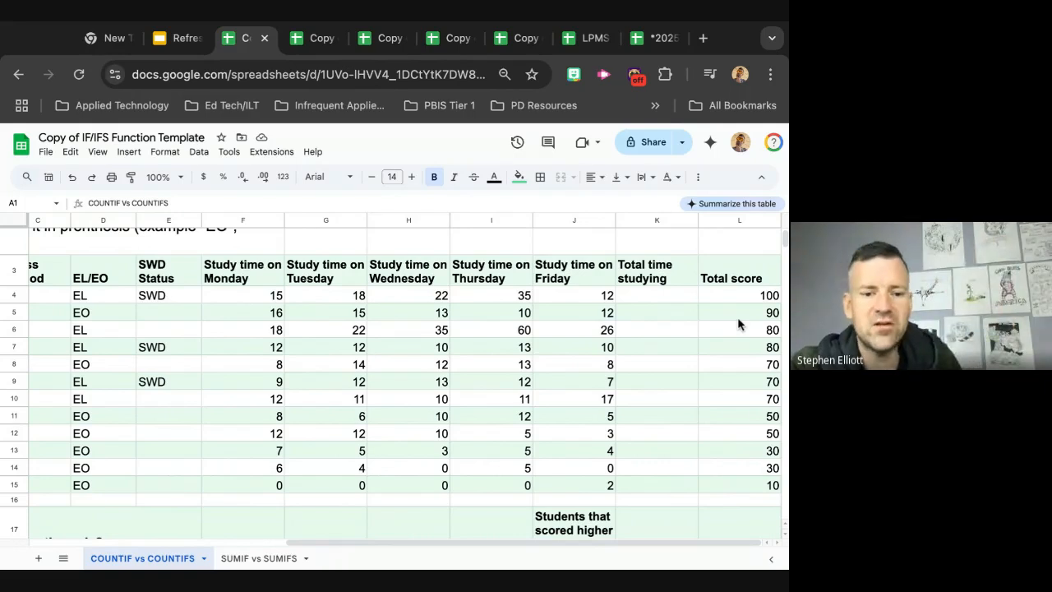
scroll(735, 444, down, 3)
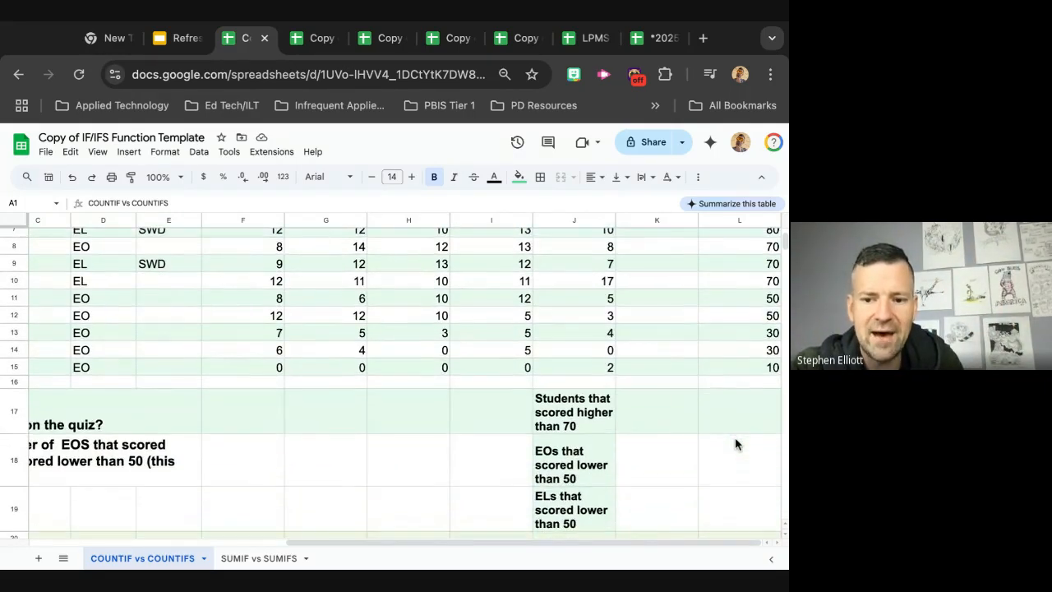
click(655, 422)
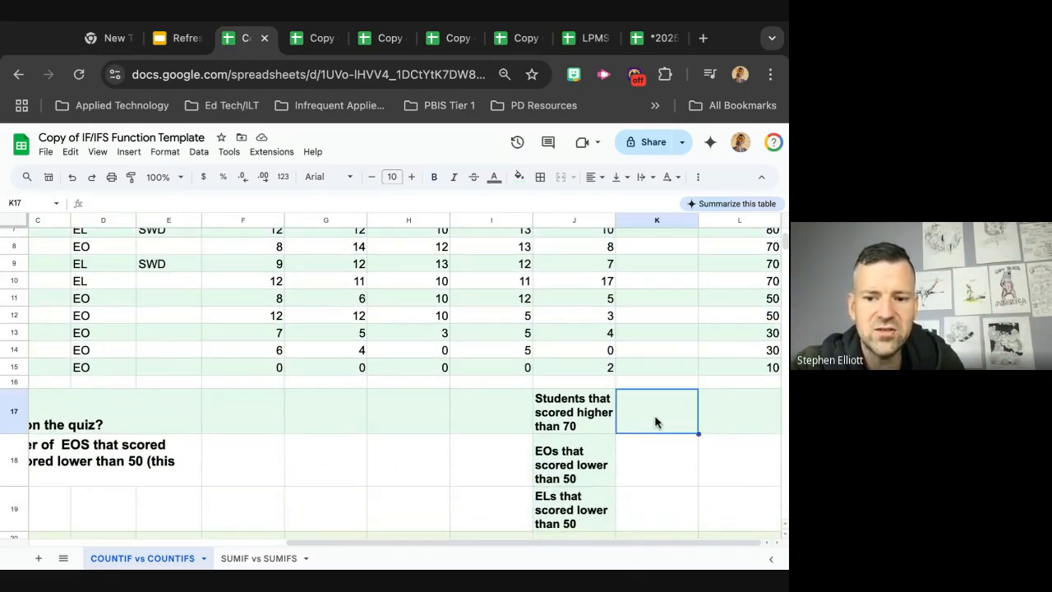
text(=countif)
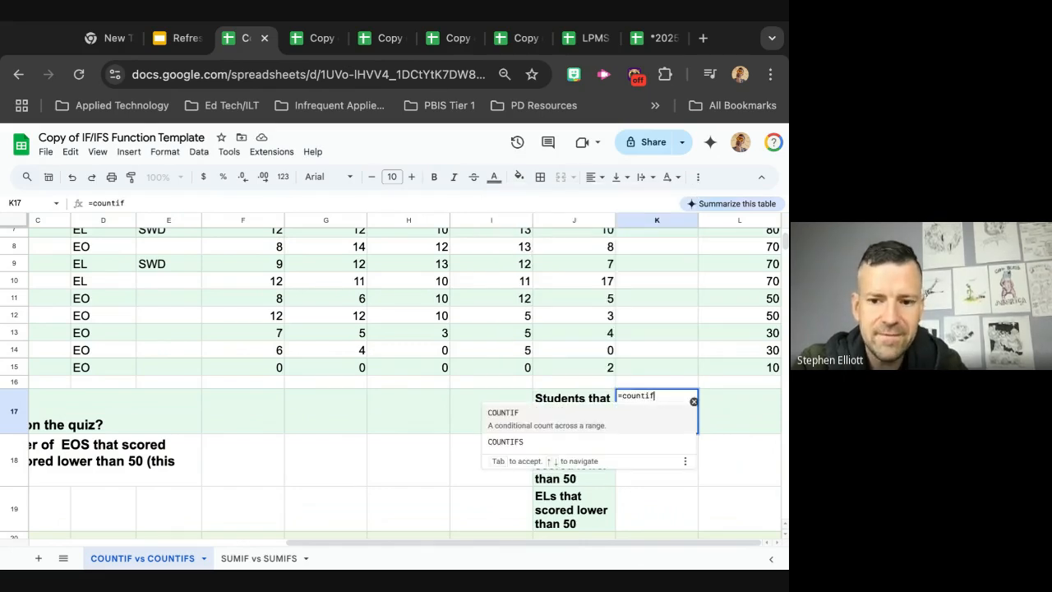
text(()
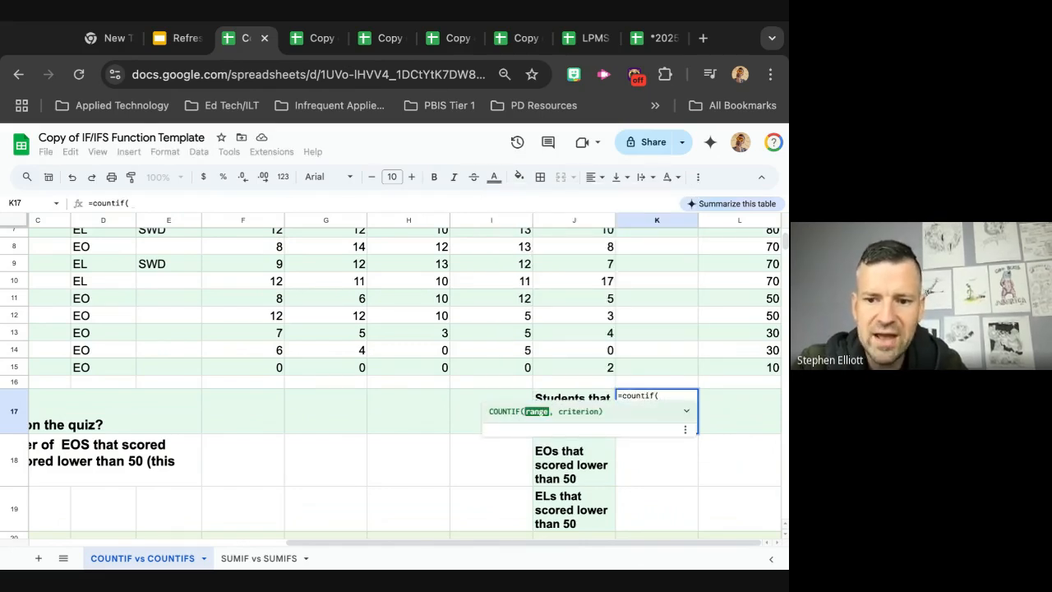
Set the COUNTIF range in K17 to L4:L16, covering the Total score column
scroll(631, 335, up, 3)
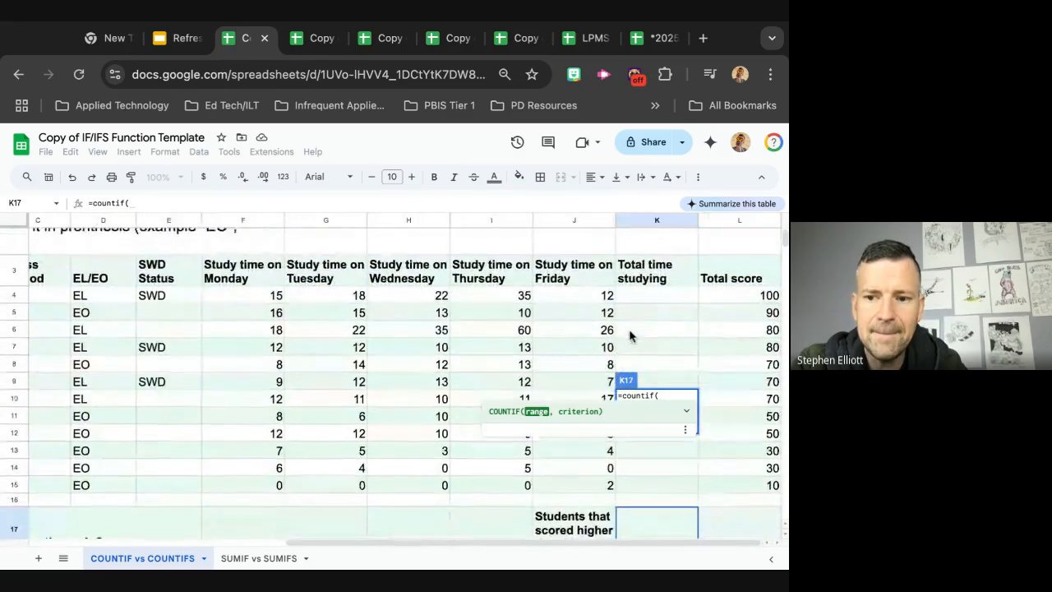
scroll(632, 334, down, 2)
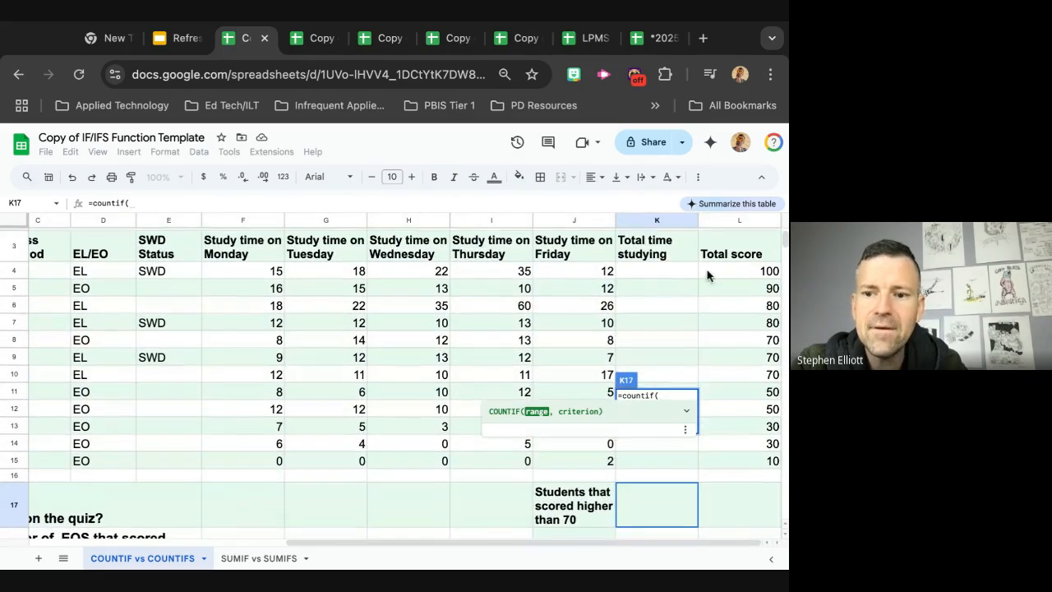
scroll(708, 276, up, 1)
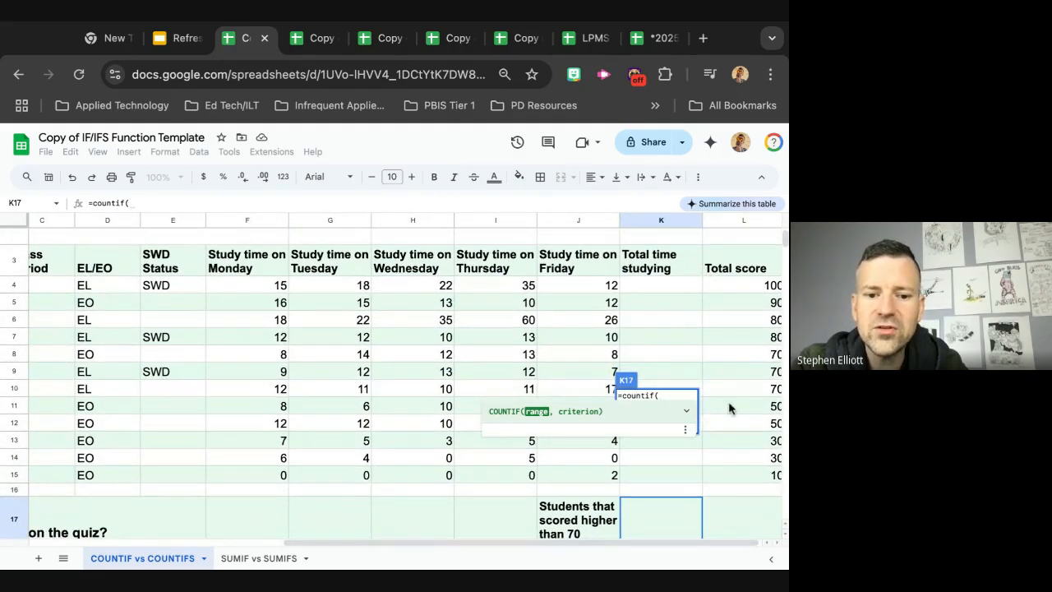
scroll(734, 465, down, 3)
text(L)
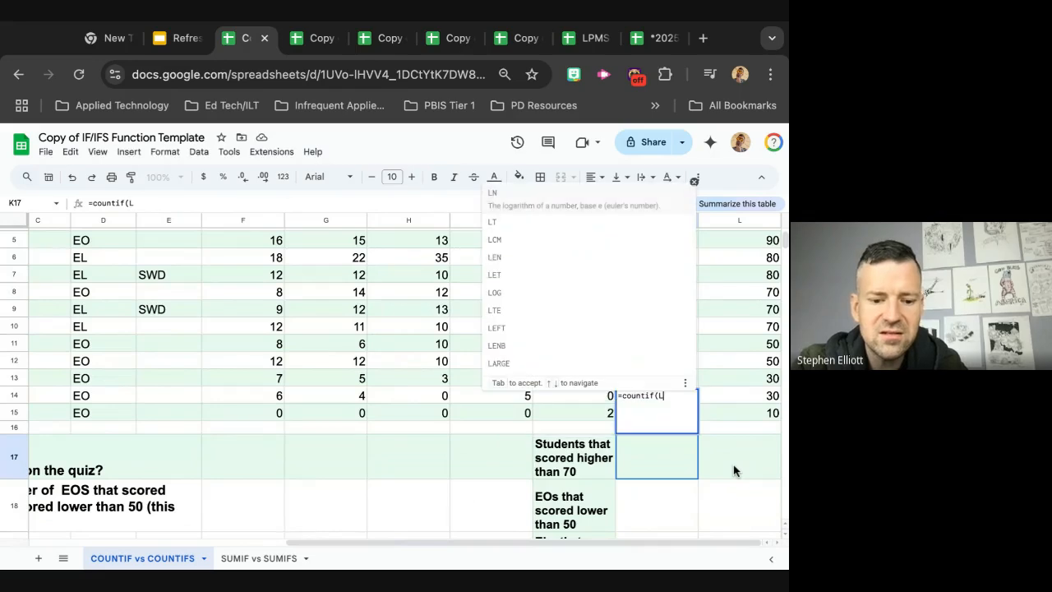
text(4:)
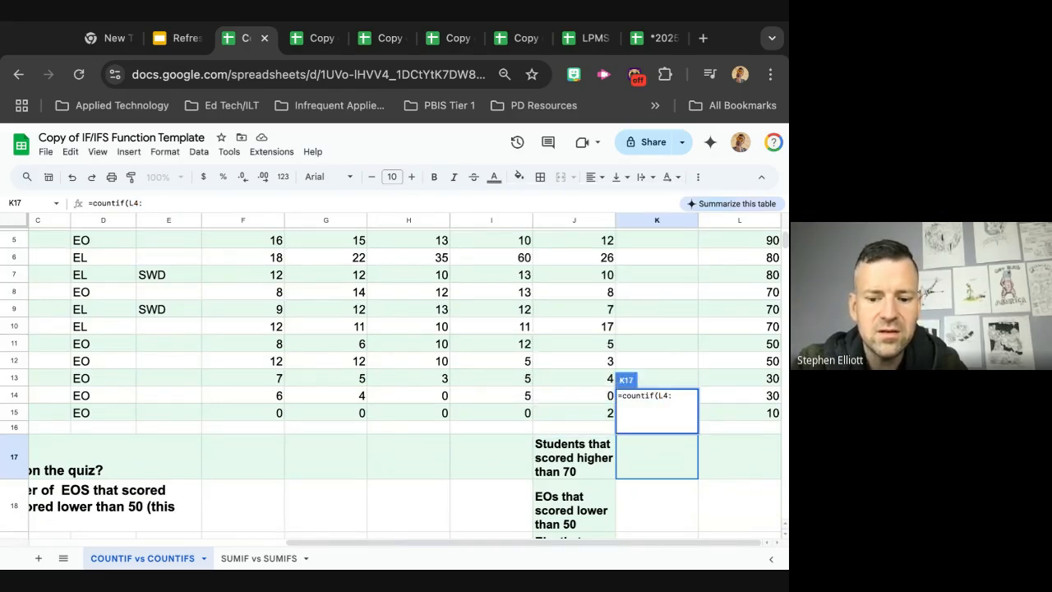
text(L16)
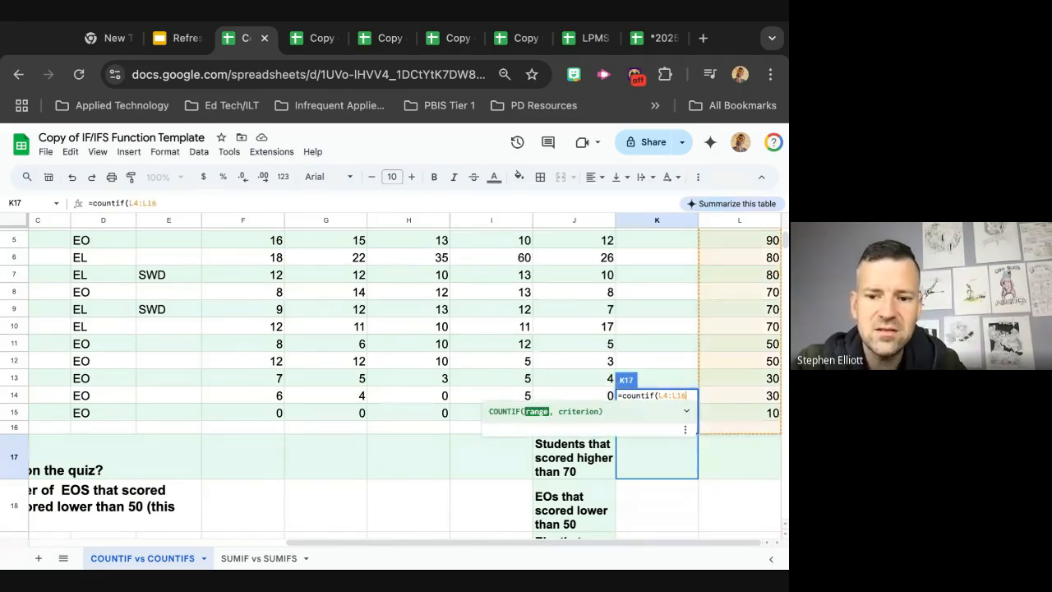
Add the unquoted criterion <70 to the COUNTIF in K17, close the parenthesis and enter the formula
text(,)
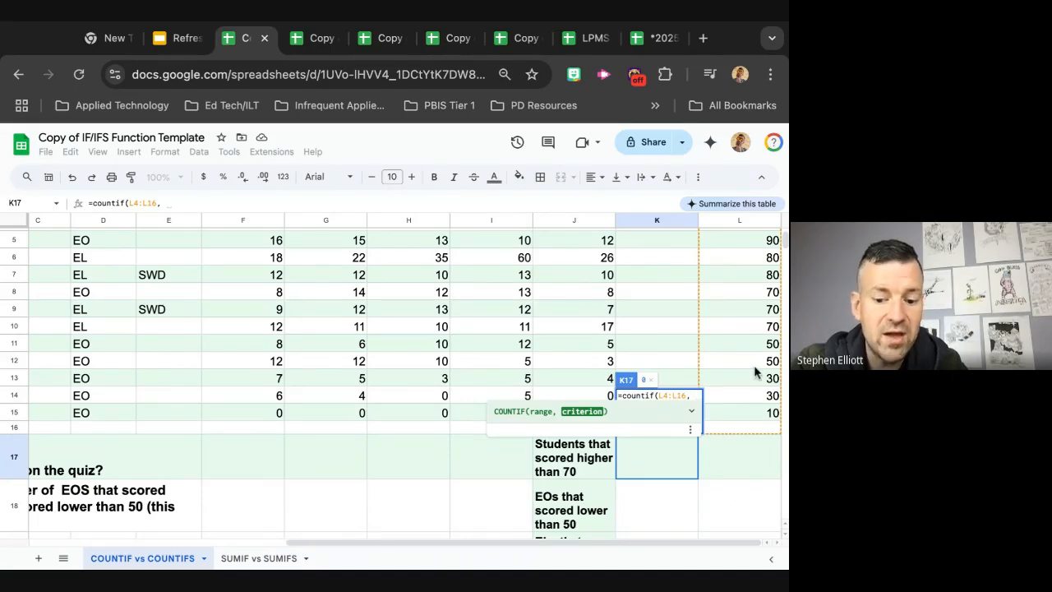
text( <)
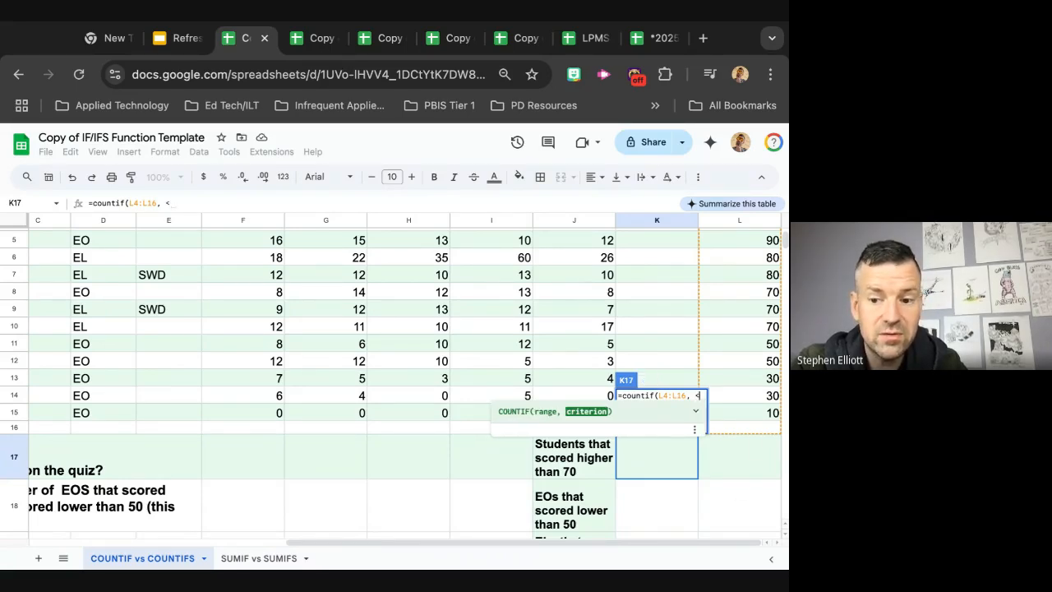
text(70)
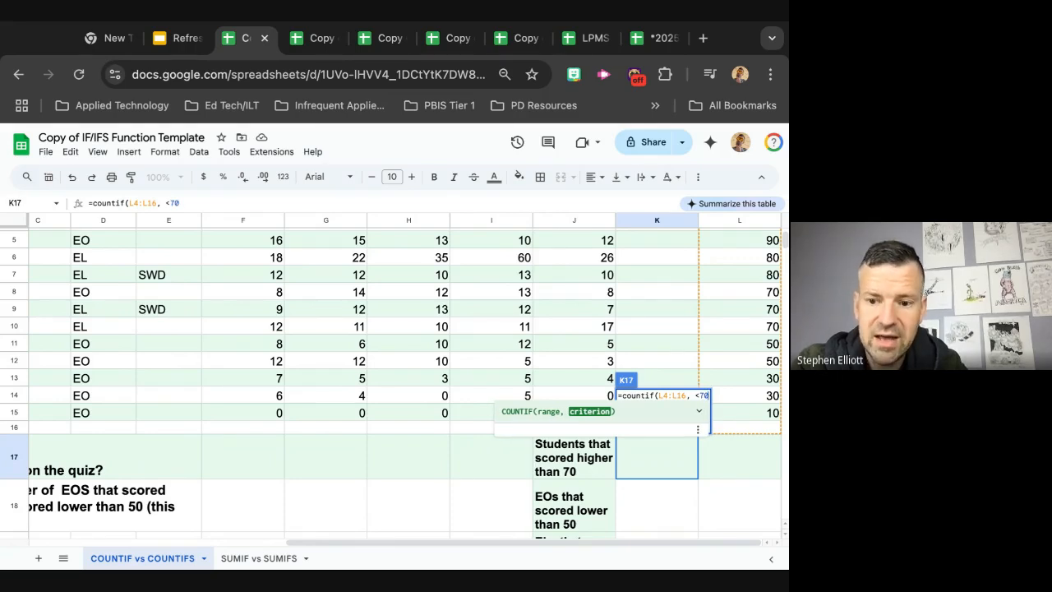
text())
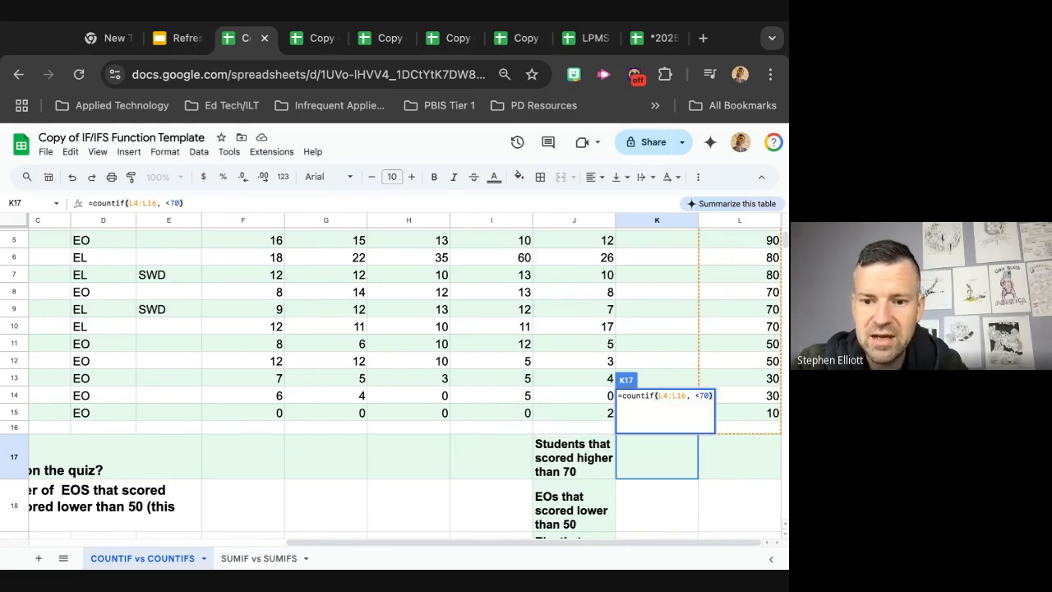
key(Return)
Enclose the criterion in K17's COUNTIF in quotation marks so the formula reads =countif(L4:L16, "<70")
click(667, 458)
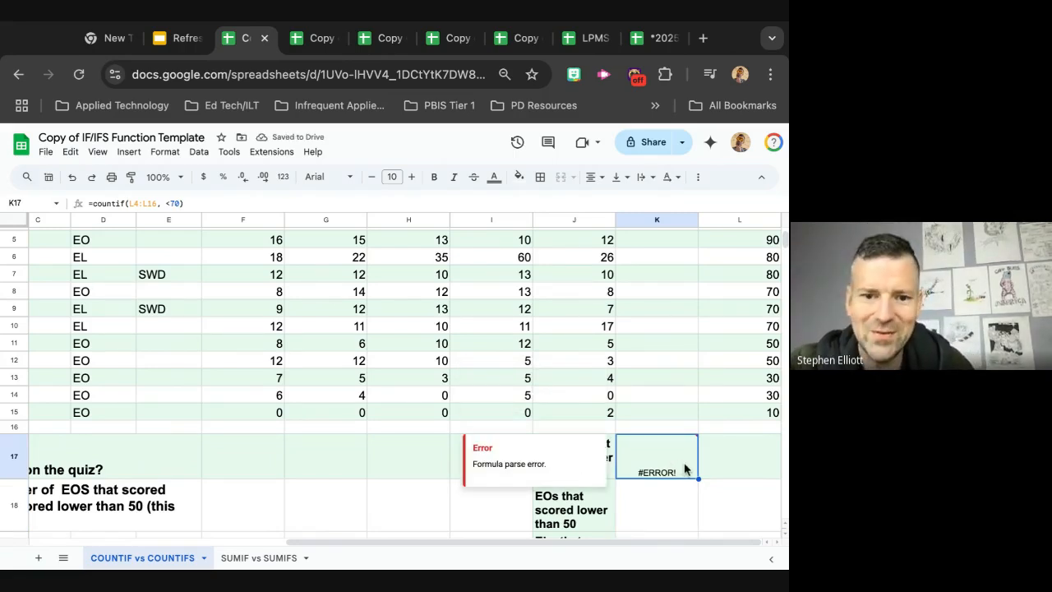
click(173, 203)
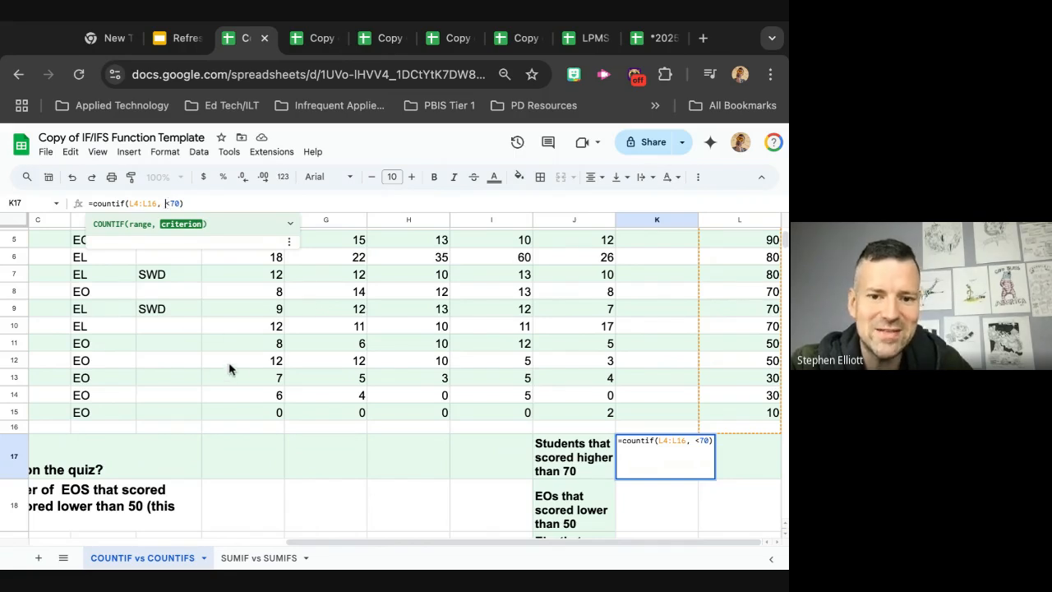
text(")
key(Right)
key(Right)
key(Right)
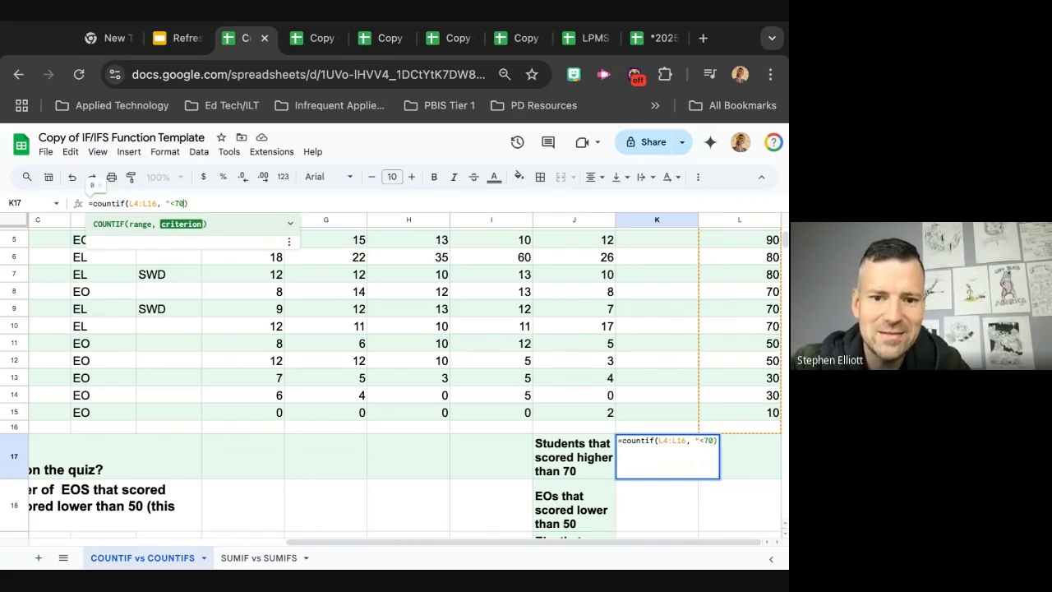
text(")
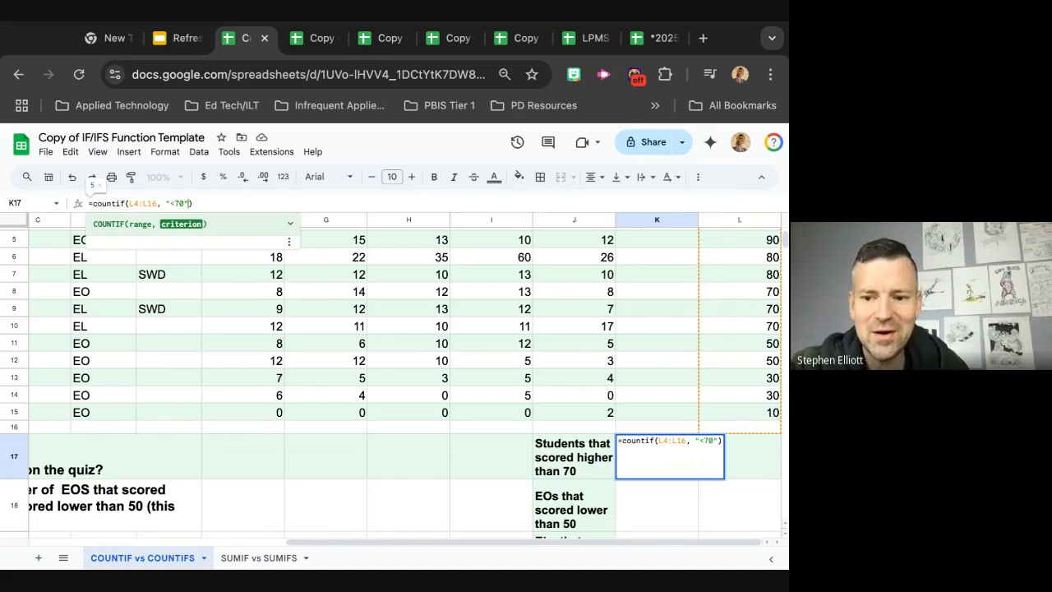
key(Return)
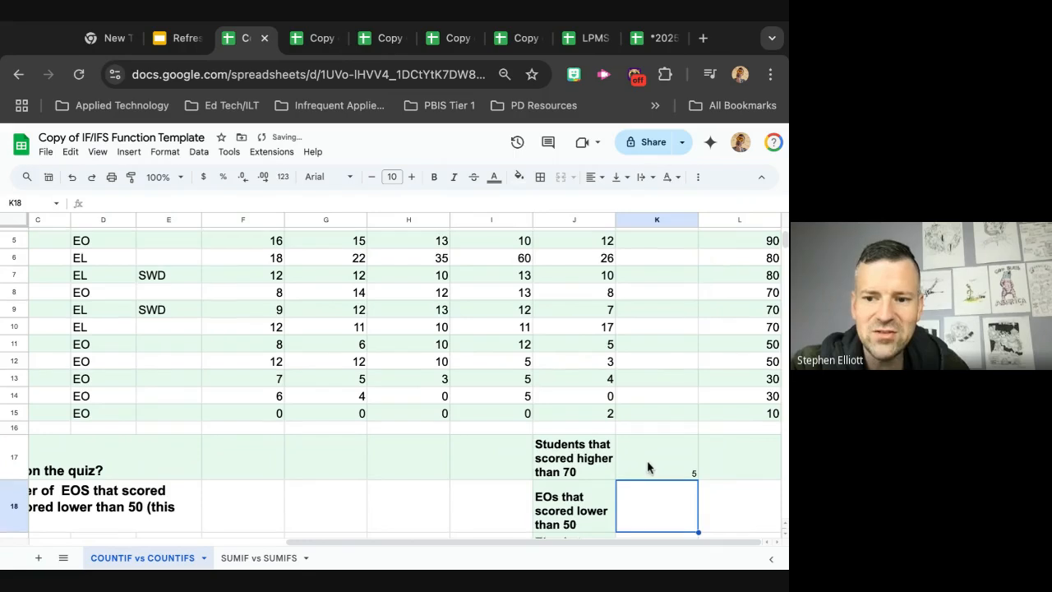
Compare the COUNTIF result in K17 with the individual scores in the Total score column
scroll(647, 466, up, 1)
scroll(646, 467, up, 1)
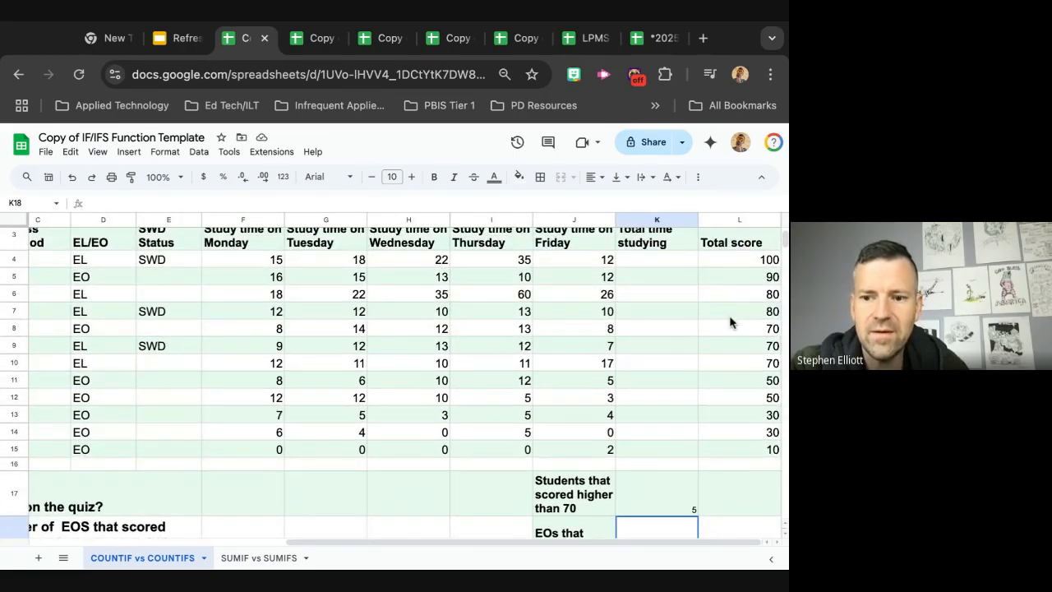
scroll(729, 324, down, 1)
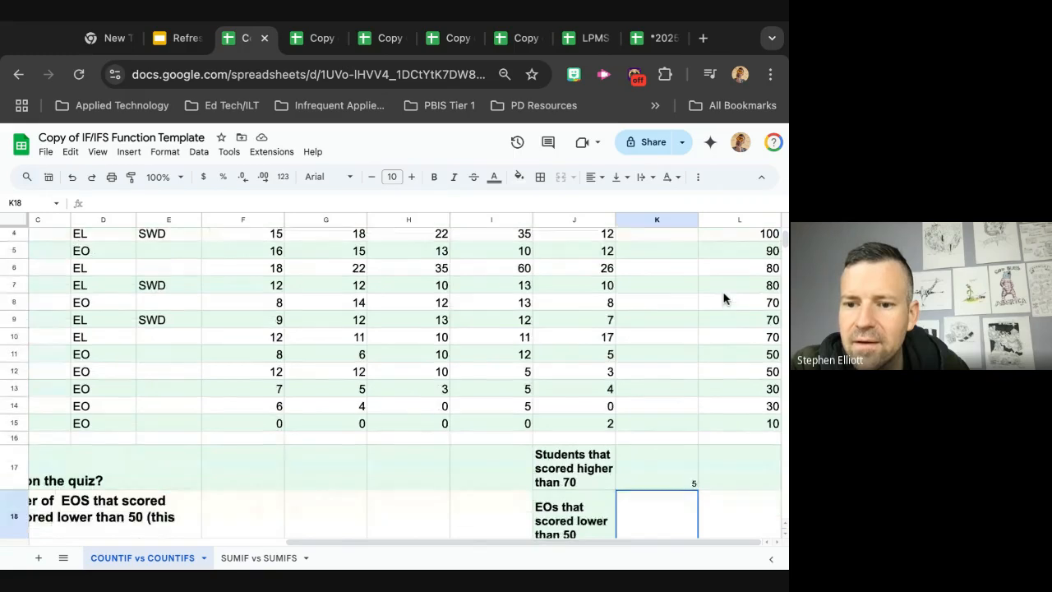
scroll(716, 400, down, 2)
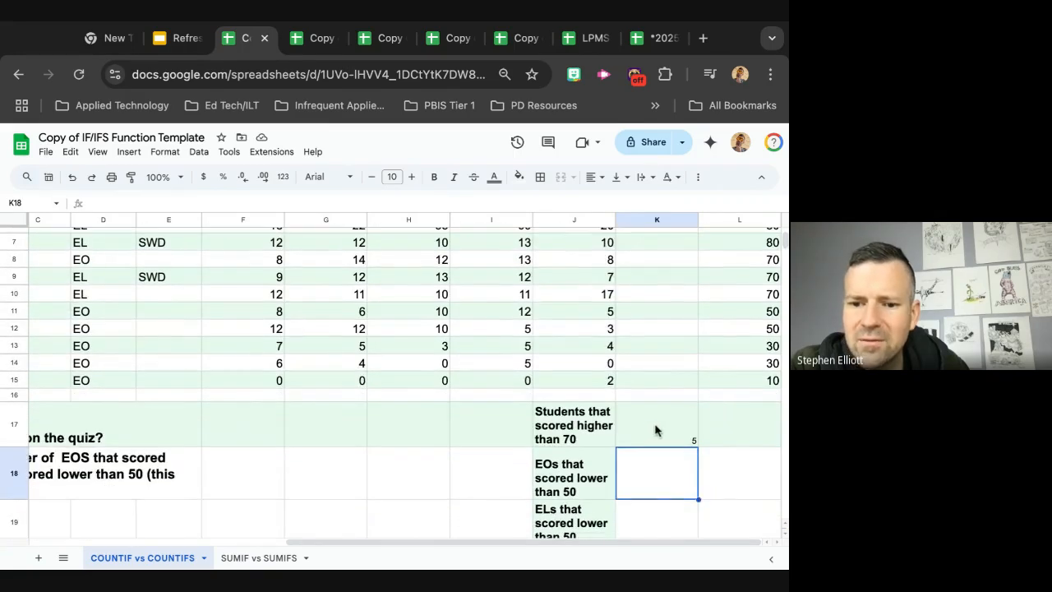
Change the criterion in K17's COUNTIF to "<=70" so the formula reads =countif(L4:L16, "<=70")
click(693, 437)
scroll(654, 431, up, 2)
scroll(653, 433, up, 1)
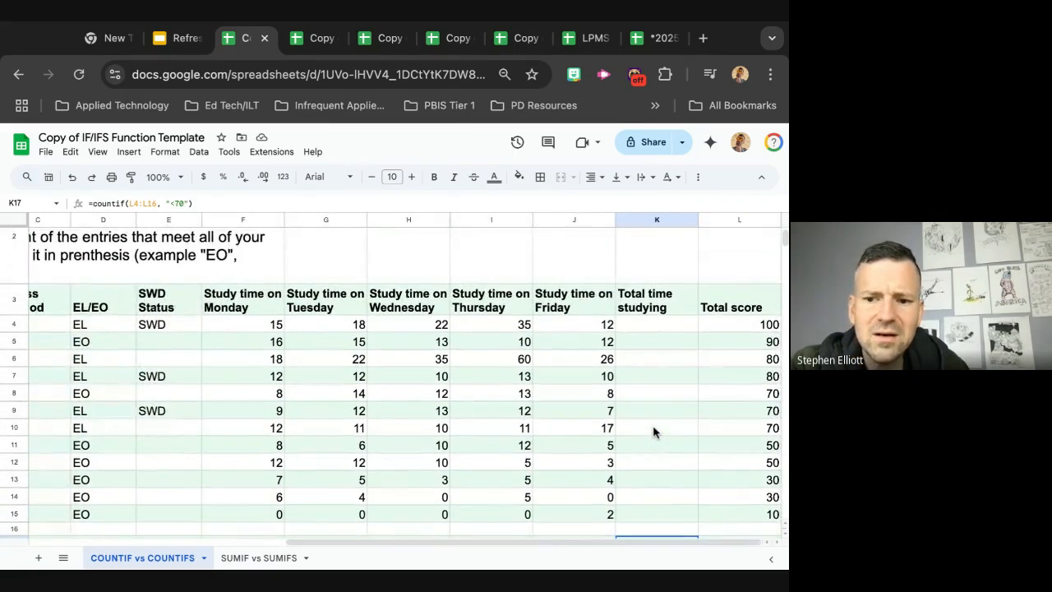
scroll(653, 433, down, 1)
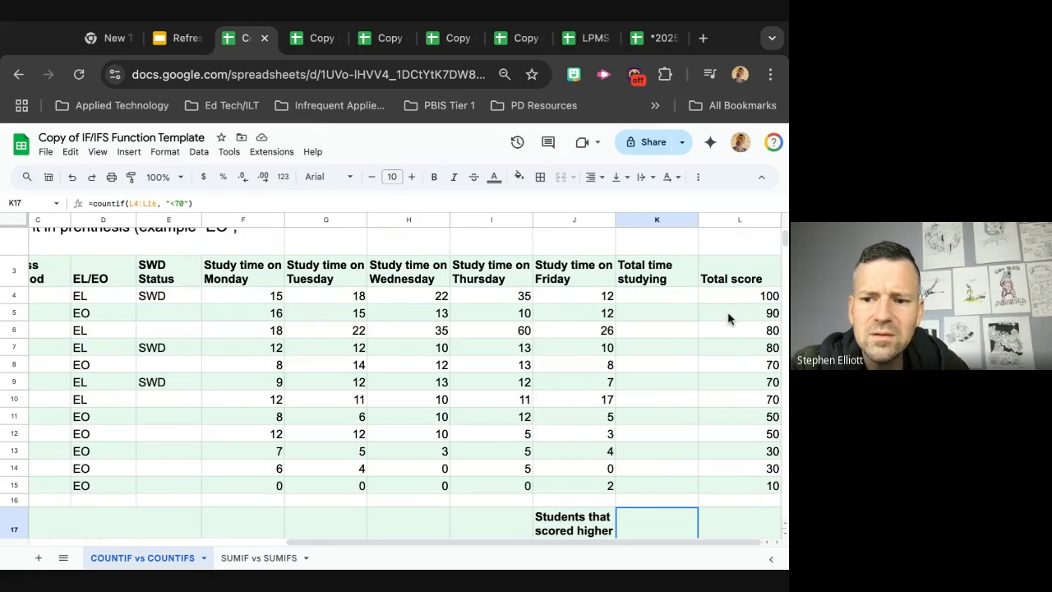
scroll(681, 437, down, 2)
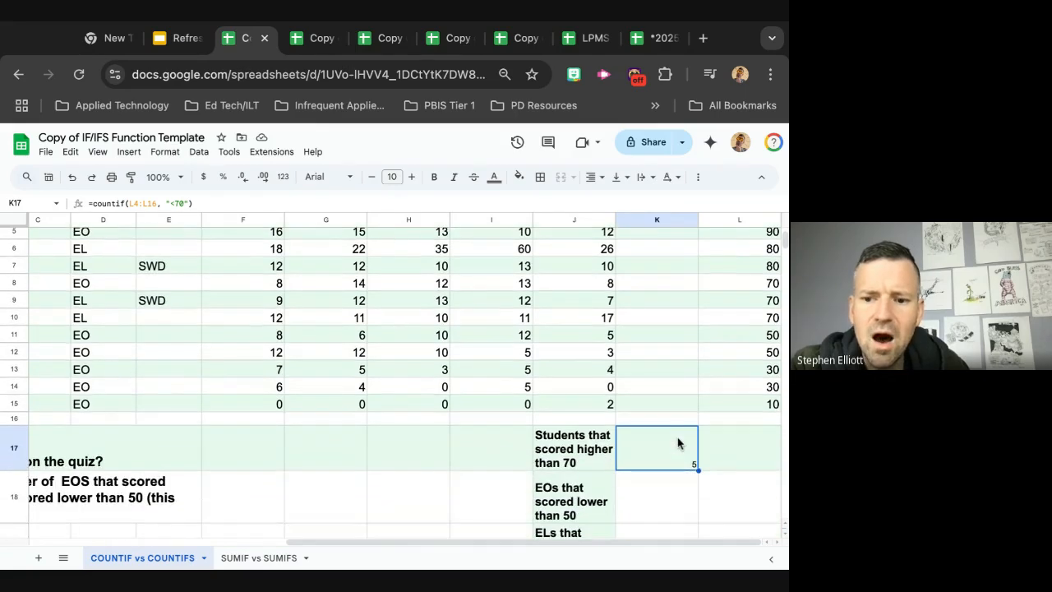
click(174, 203)
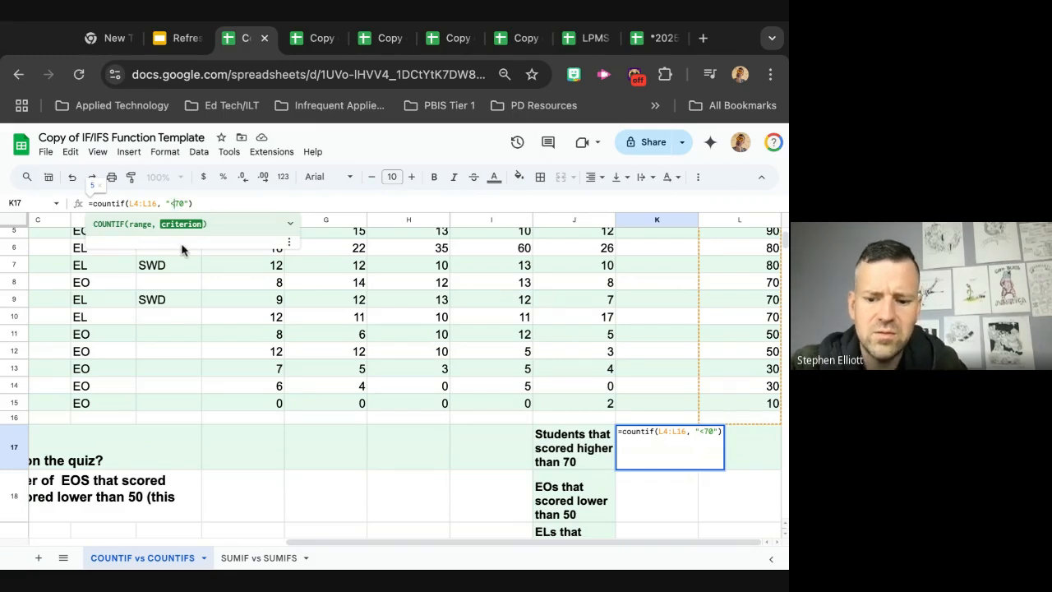
text(=)
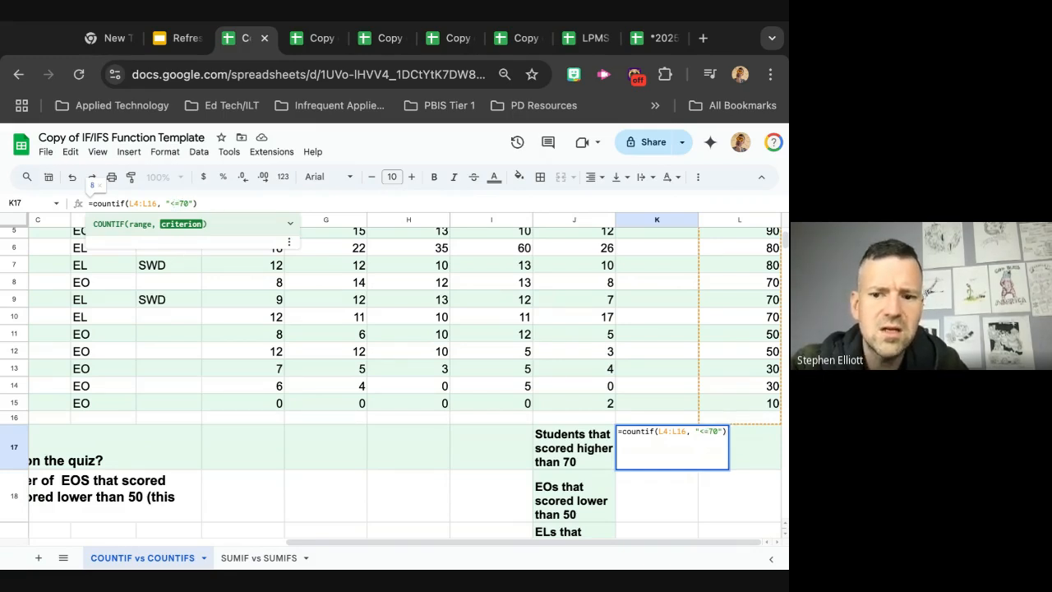
key(Return)
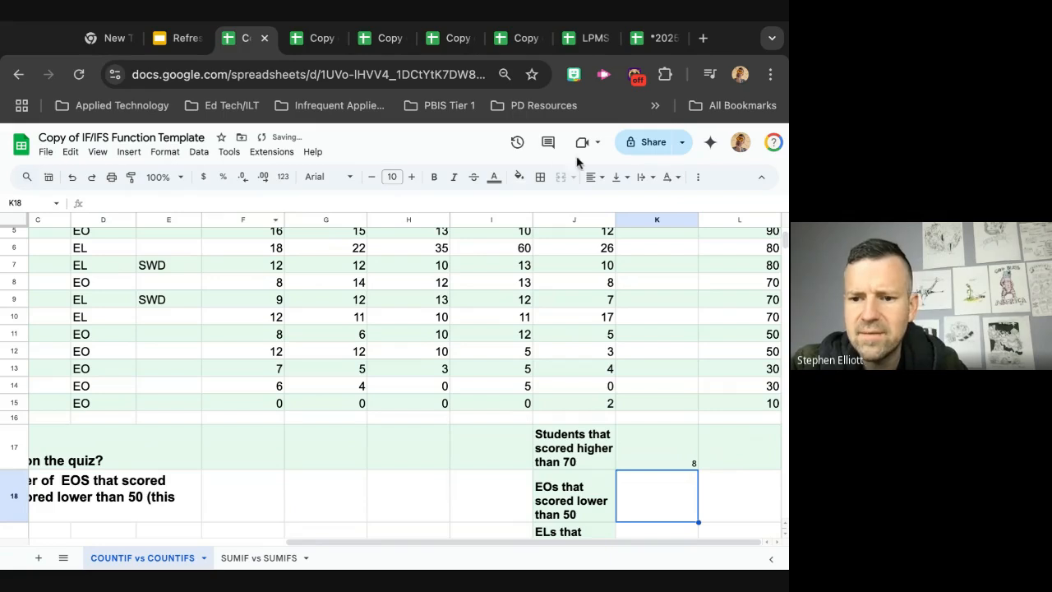
Check the "<=70" count in K17 against the Total score values in rows 4 to 15
scroll(672, 253, up, 2)
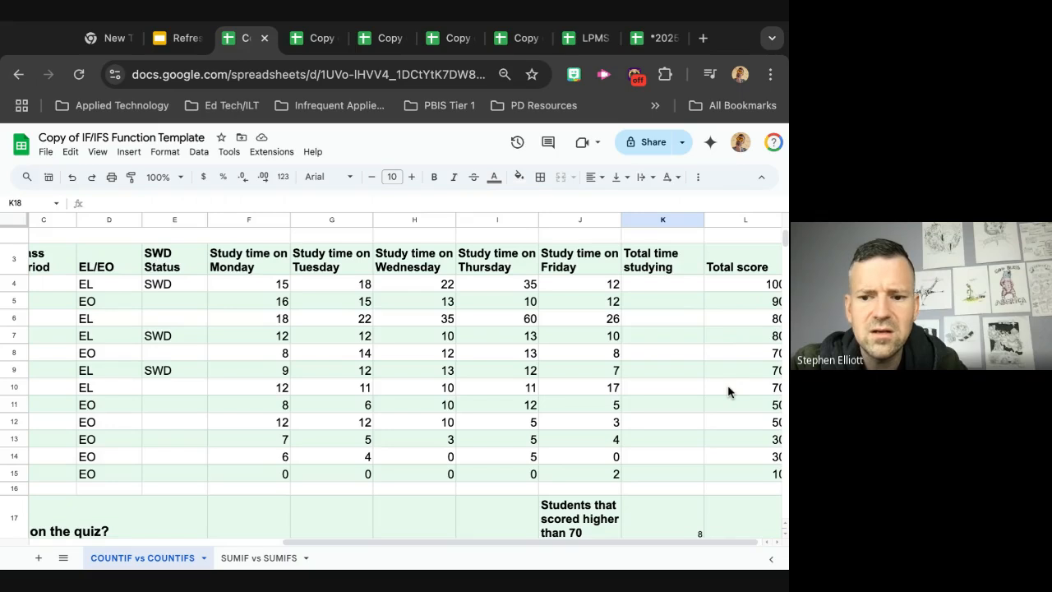
scroll(727, 391, down, 3)
click(660, 459)
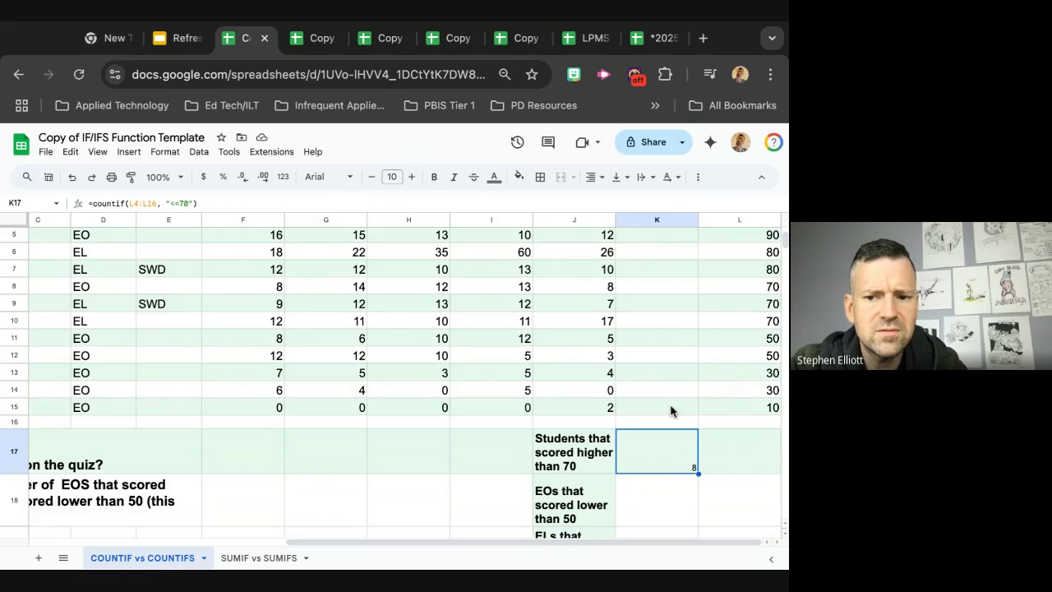
scroll(671, 411, up, 3)
scroll(670, 411, down, 5)
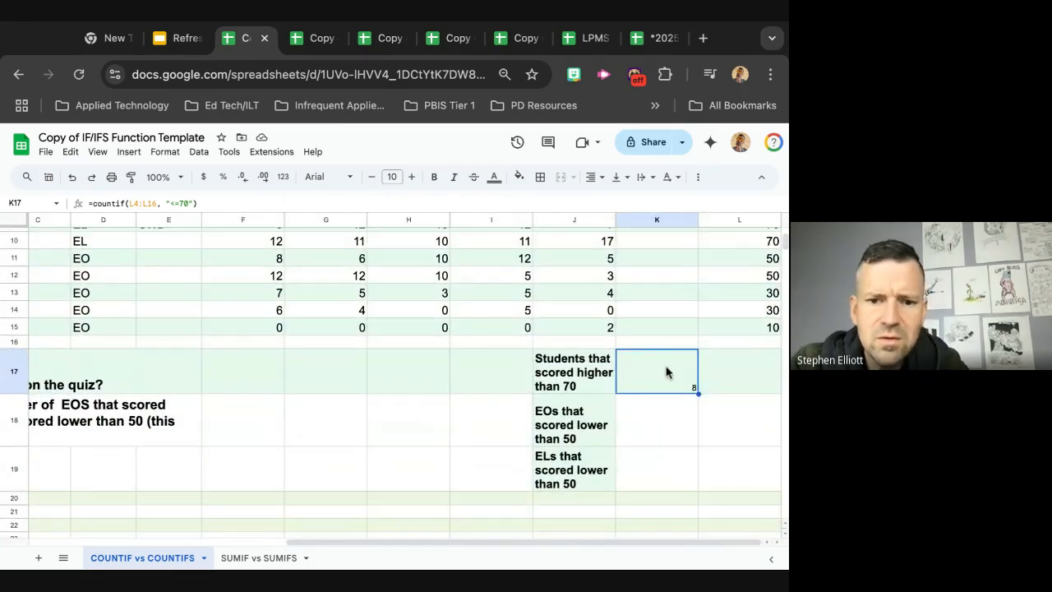
scroll(666, 371, up, 5)
scroll(667, 370, down, 2)
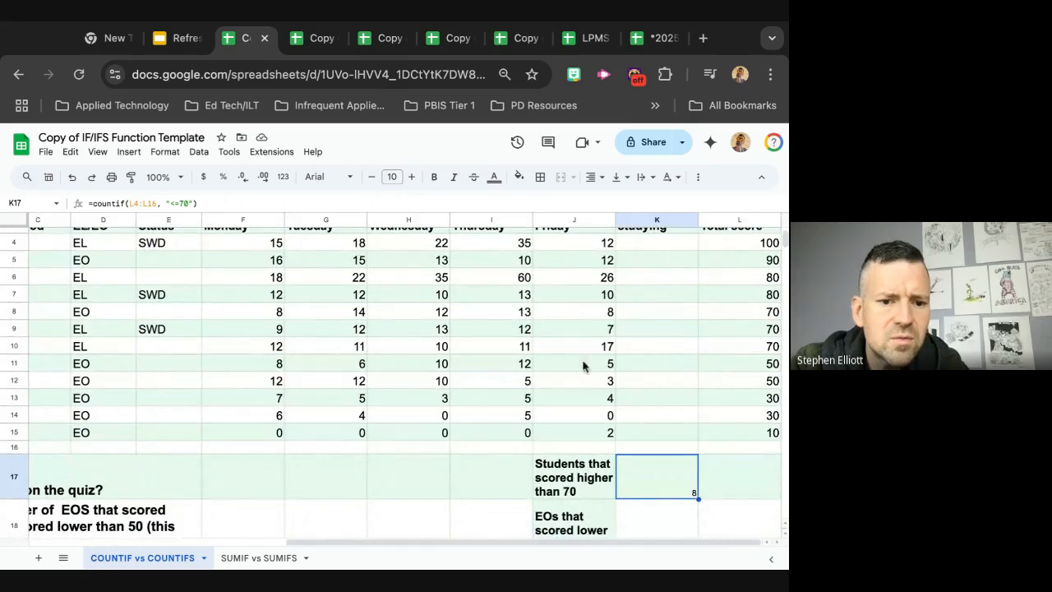
Replace the operator in K17's COUNTIF criterion so the formula reads =countif(L4:L16, ">70")
click(175, 203)
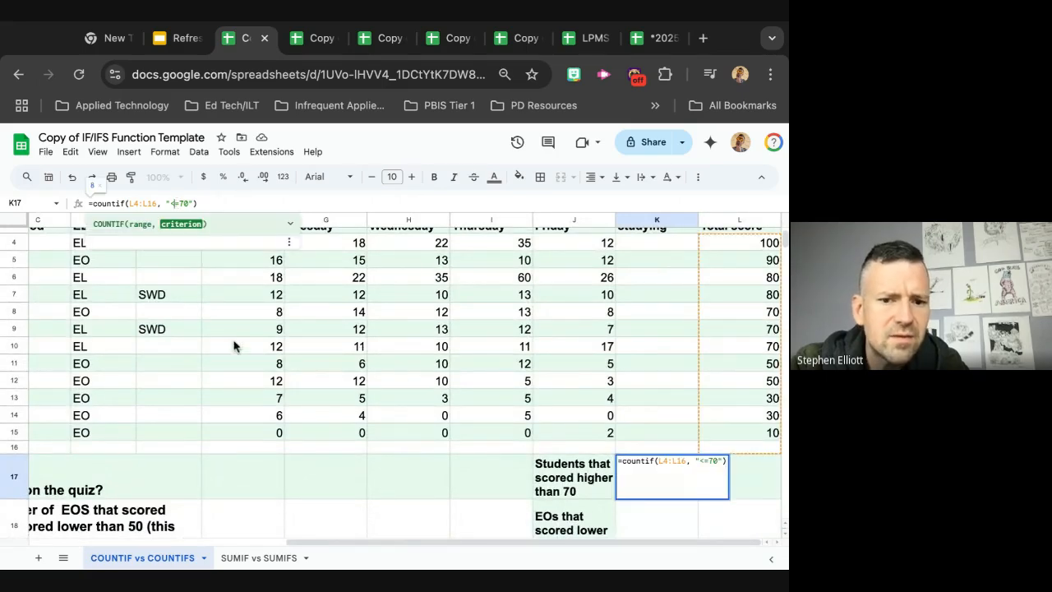
key(BackSpace)
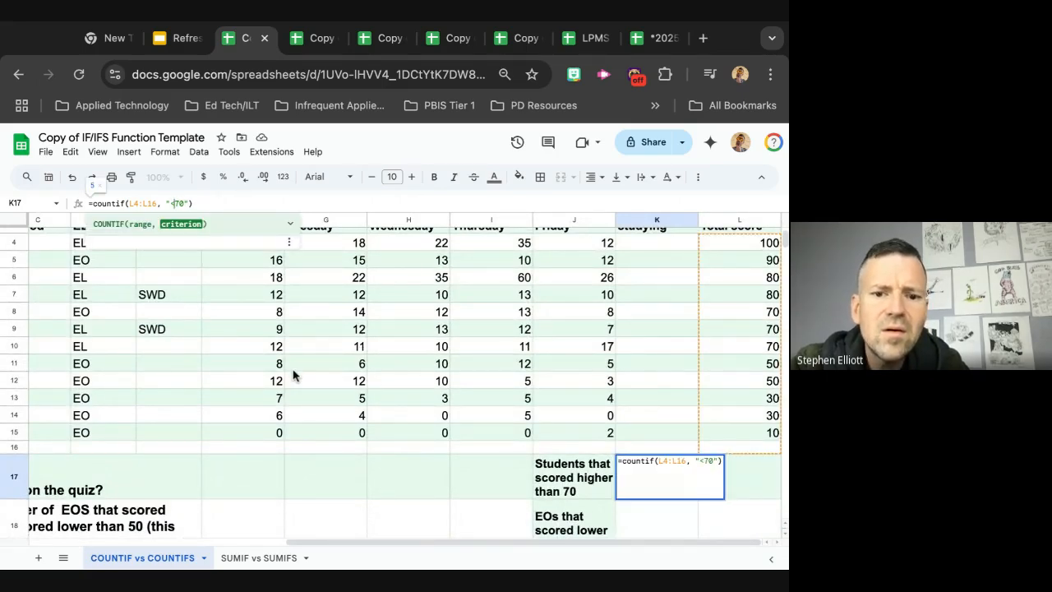
key(BackSpace)
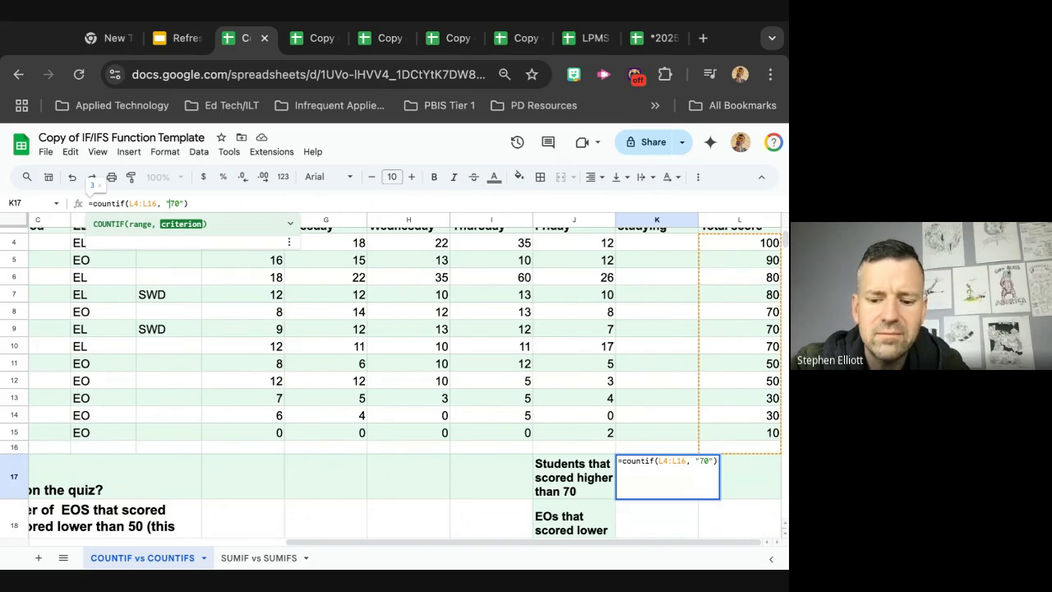
text(>)
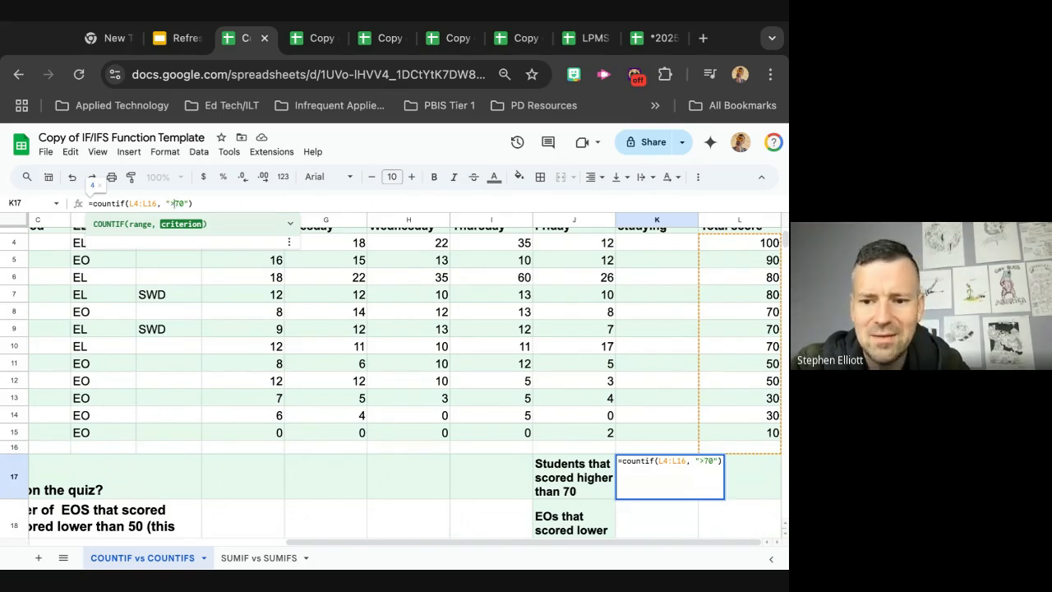
key(Return)
click(452, 504)
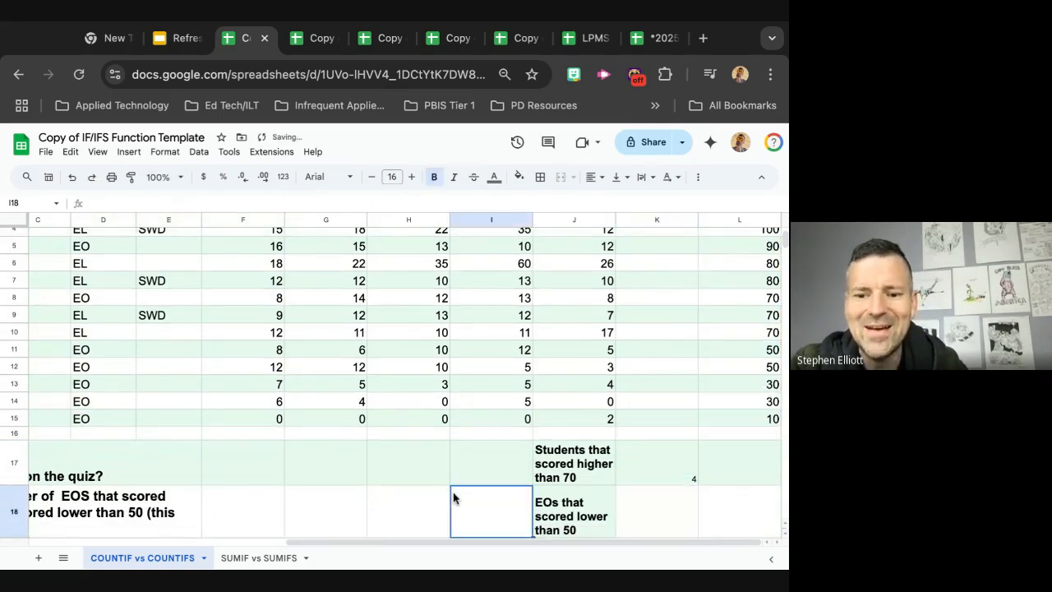
Review the COUNTIFS instructions, the score table and the row 18 question about EOs that scored lower than 50
scroll(644, 473, up, 3)
scroll(643, 471, down, 1)
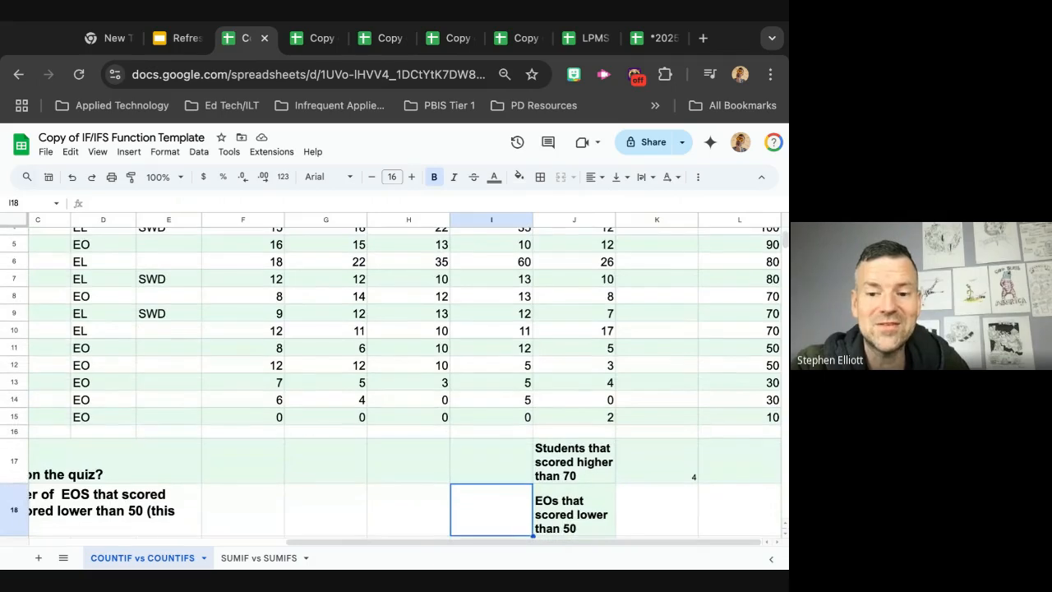
scroll(392, 383, up, 1)
scroll(391, 383, up, 2)
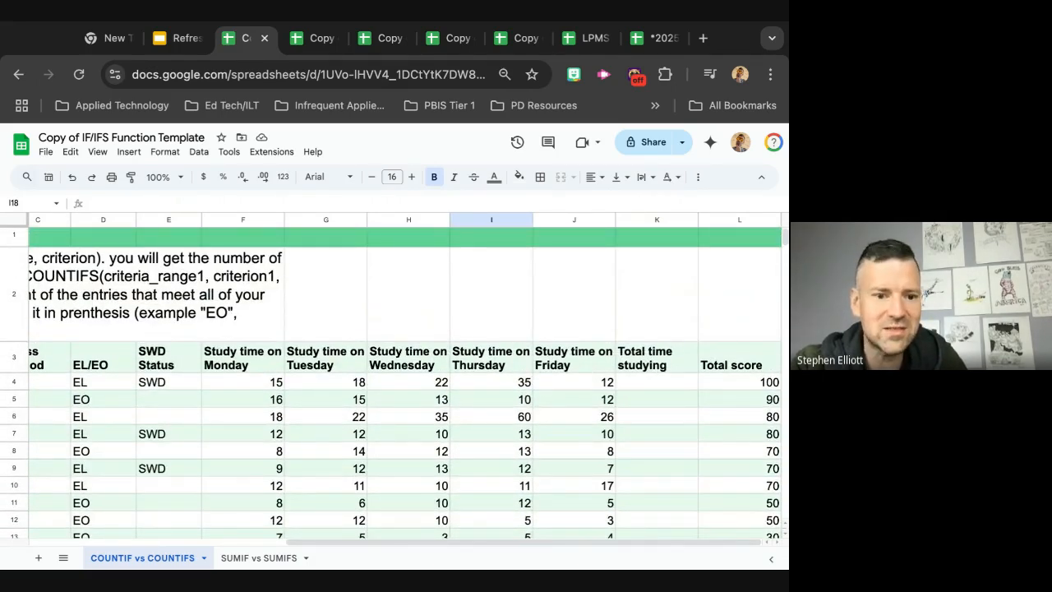
scroll(391, 383, down, 1)
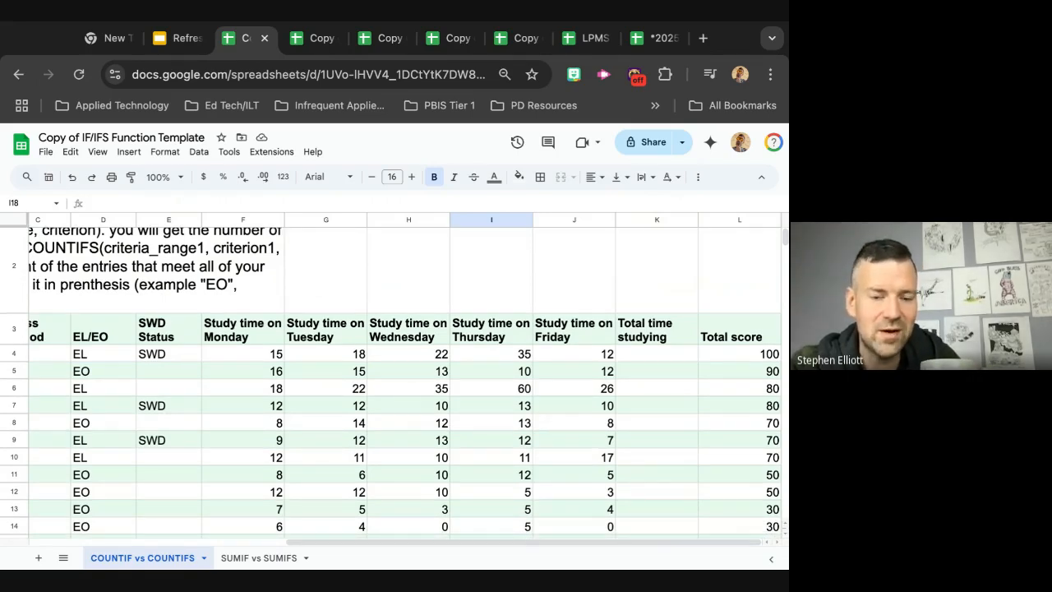
scroll(245, 426, down, 5)
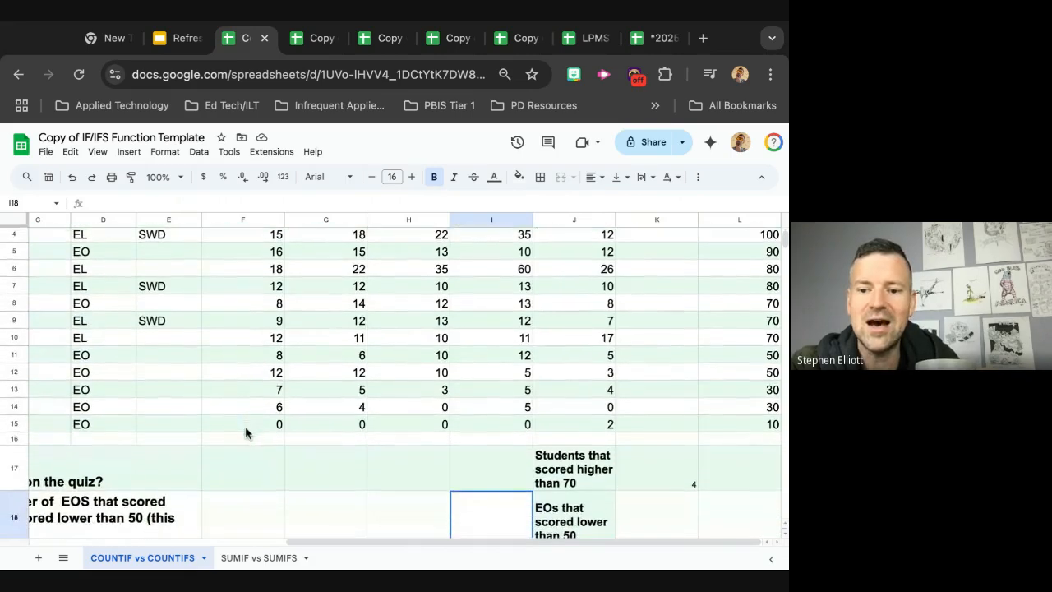
scroll(245, 426, down, 2)
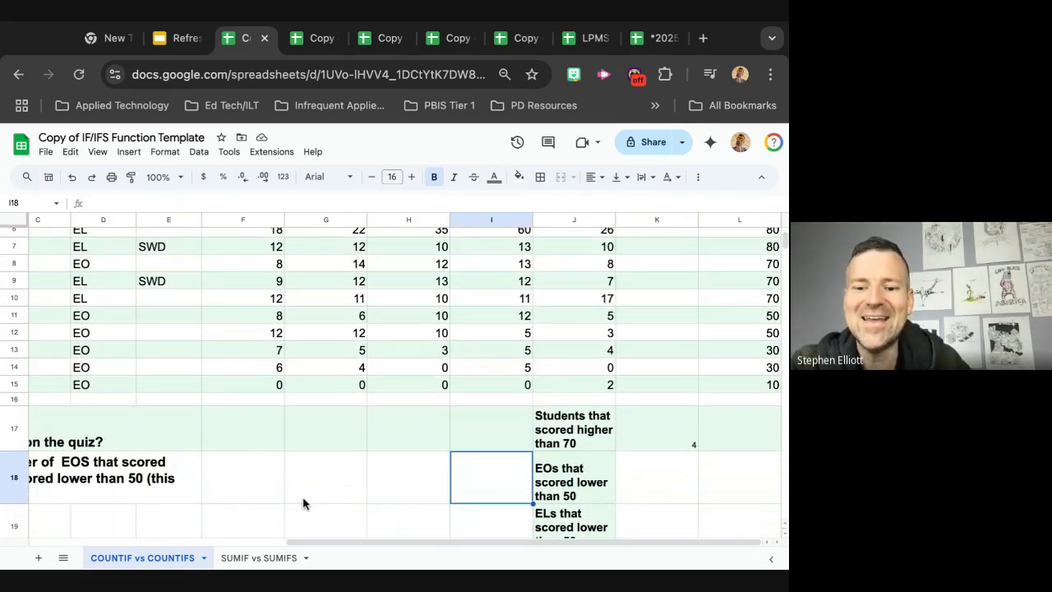
Start a SUMIFS formula in K18, the answer cell for EOs that scored lower than 50
click(641, 481)
scroll(641, 481, up, 3)
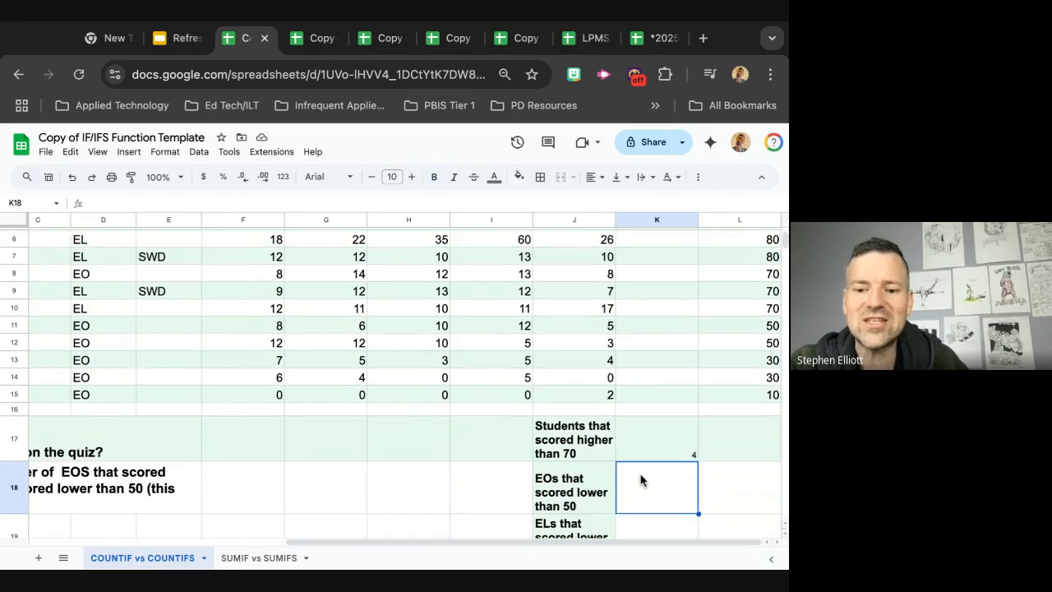
scroll(641, 481, up, 3)
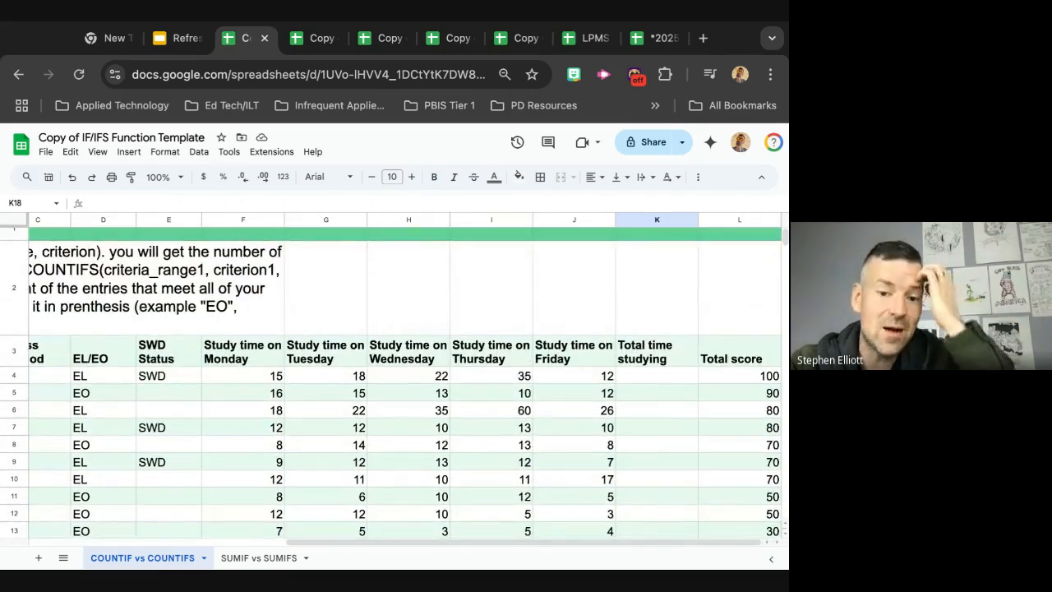
scroll(641, 481, down, 6)
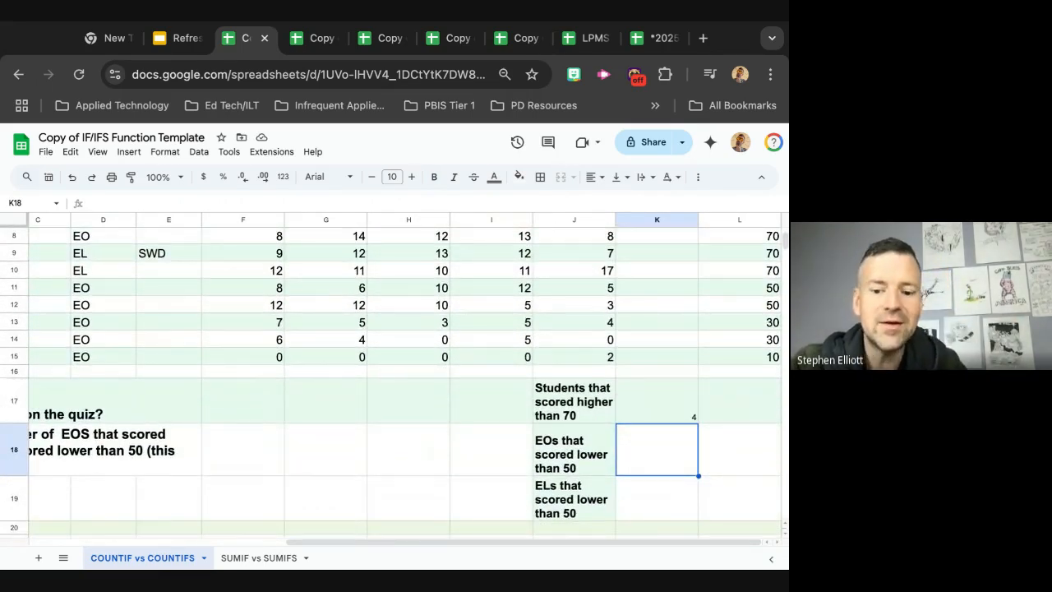
text(=)
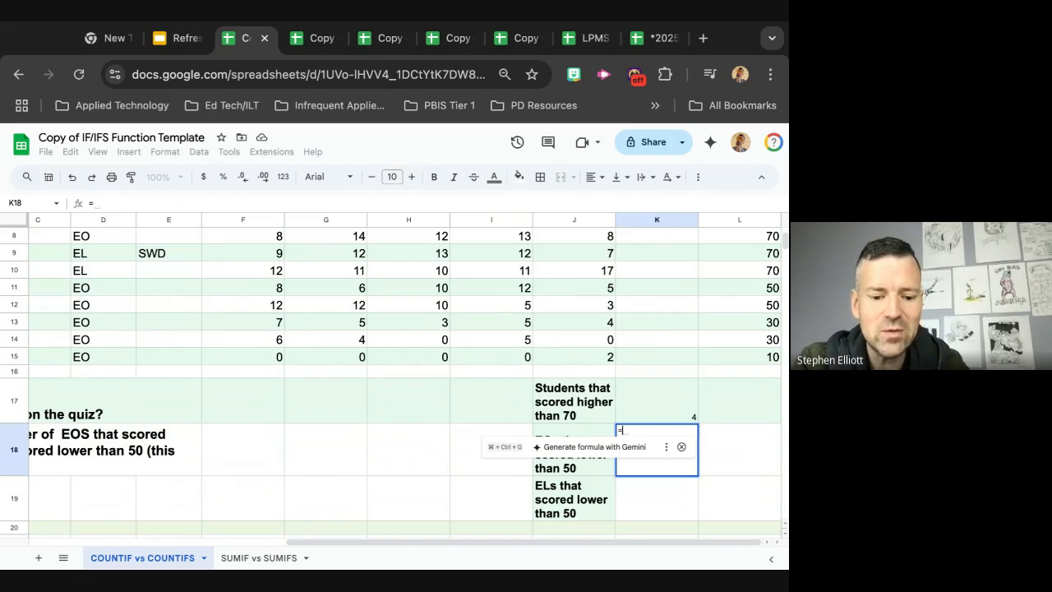
text(sumifs)
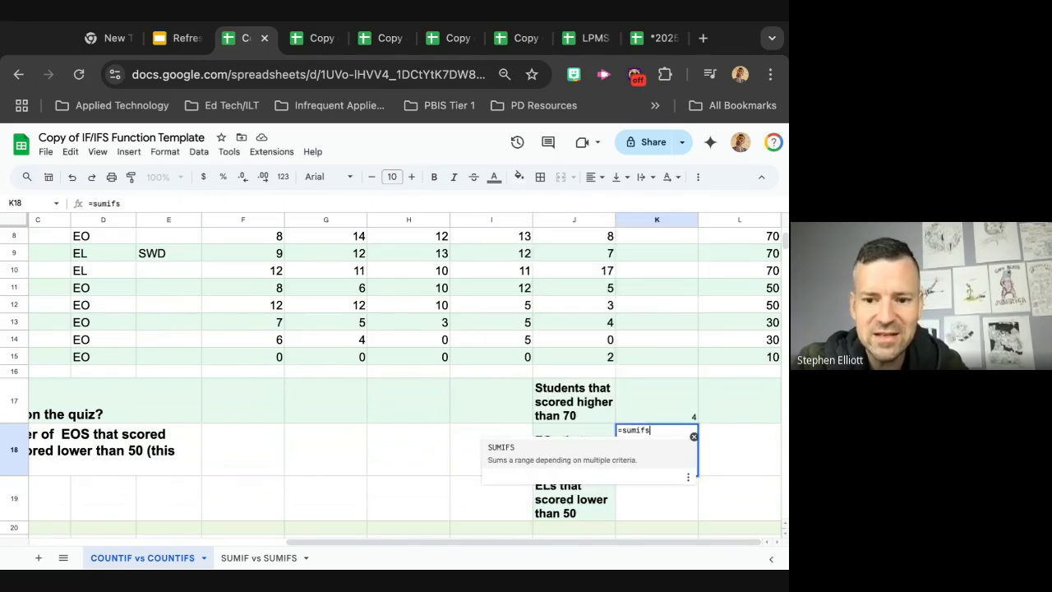
text(()
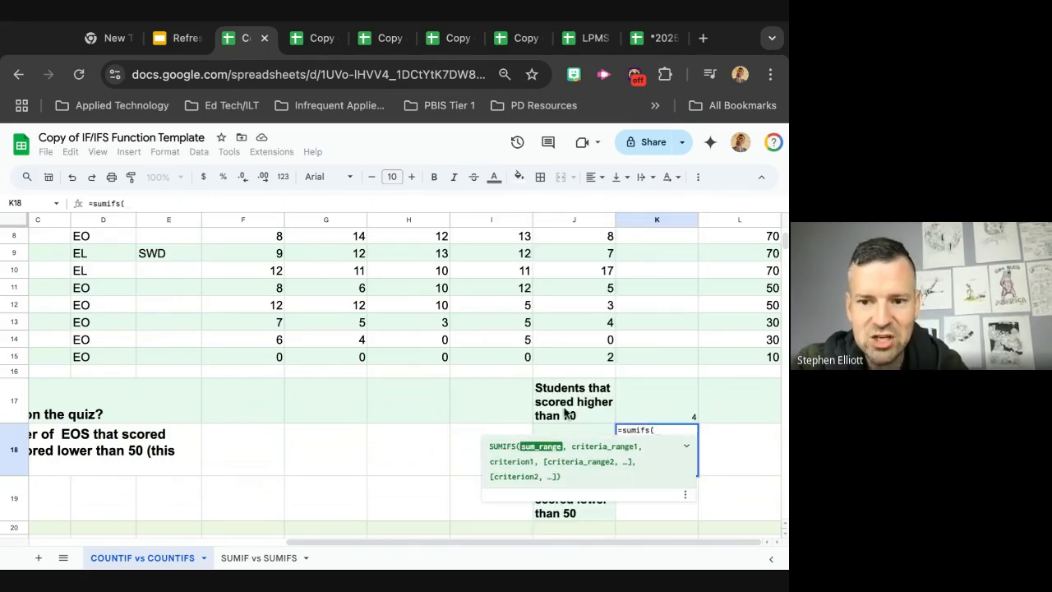
Examine the EL/EO and Total score columns alongside the row 18 question to identify the criteria the formula needs
scroll(567, 395, up, 5)
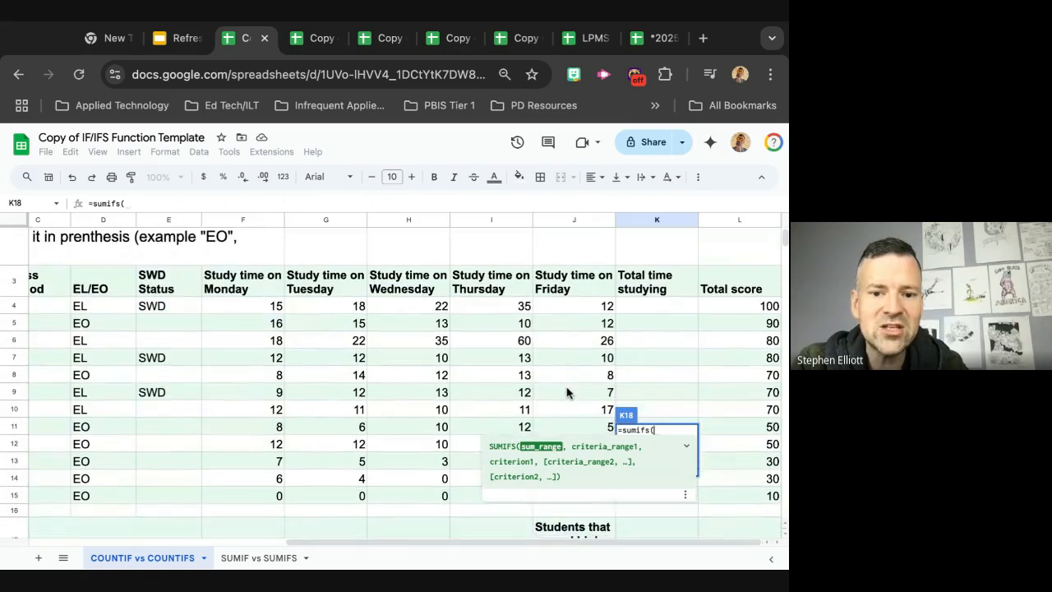
scroll(567, 394, down, 1)
scroll(566, 394, down, 1)
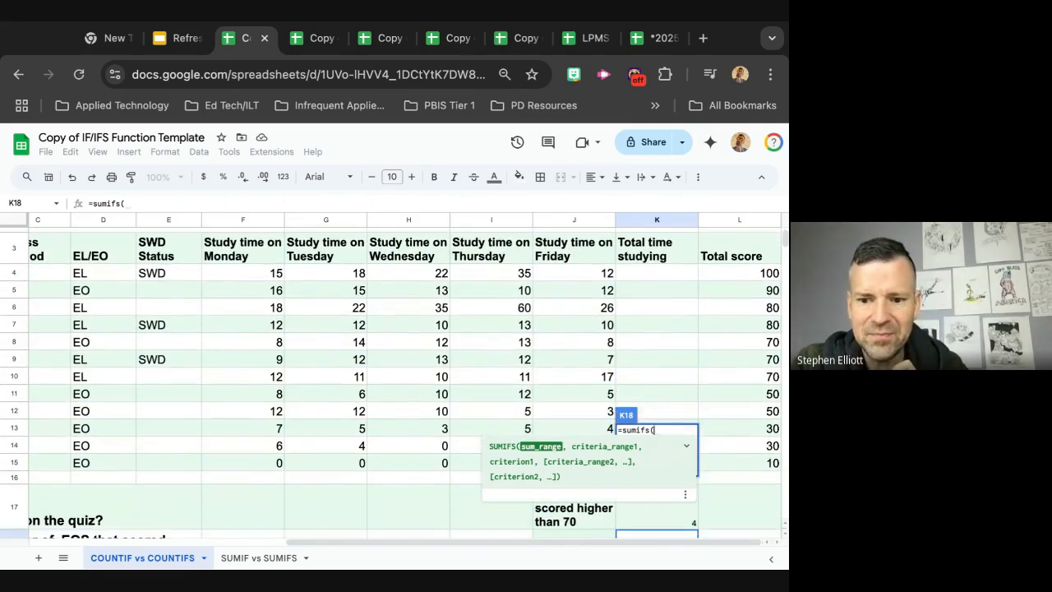
scroll(567, 395, down, 2)
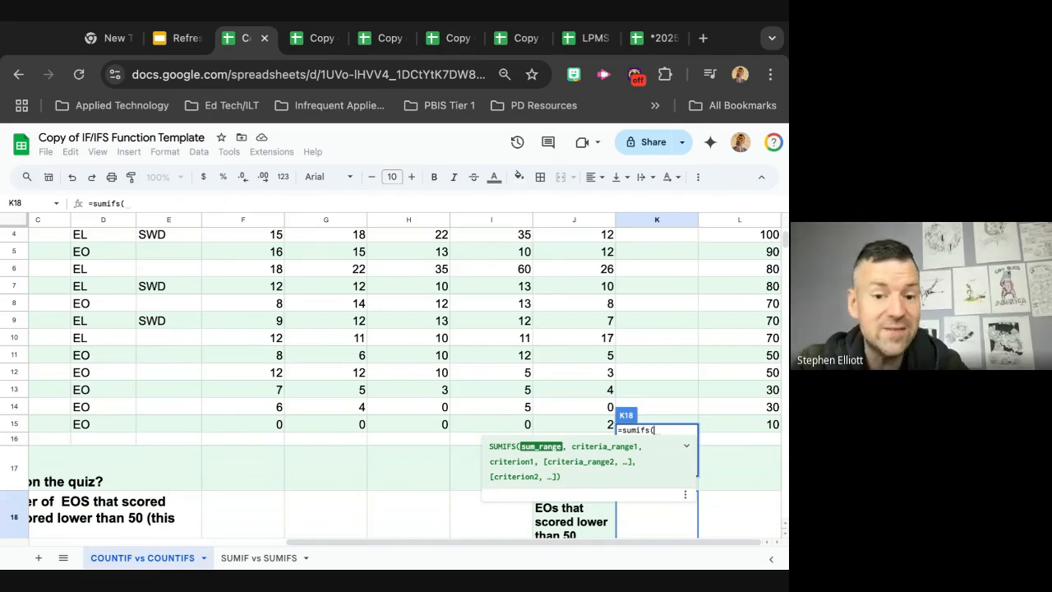
scroll(97, 304, up, 3)
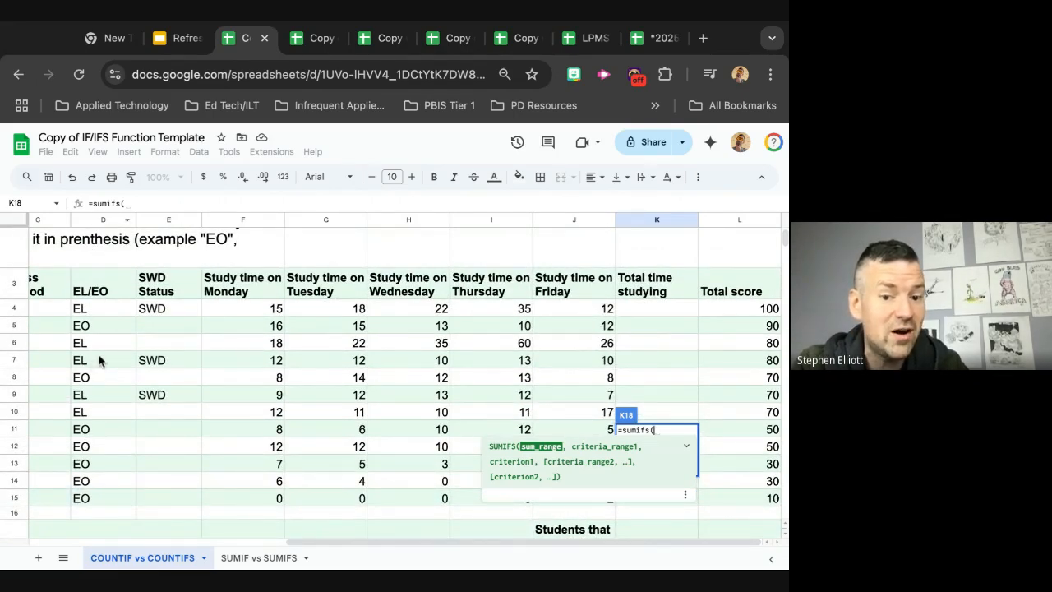
scroll(86, 460, up, 1)
scroll(148, 436, down, 3)
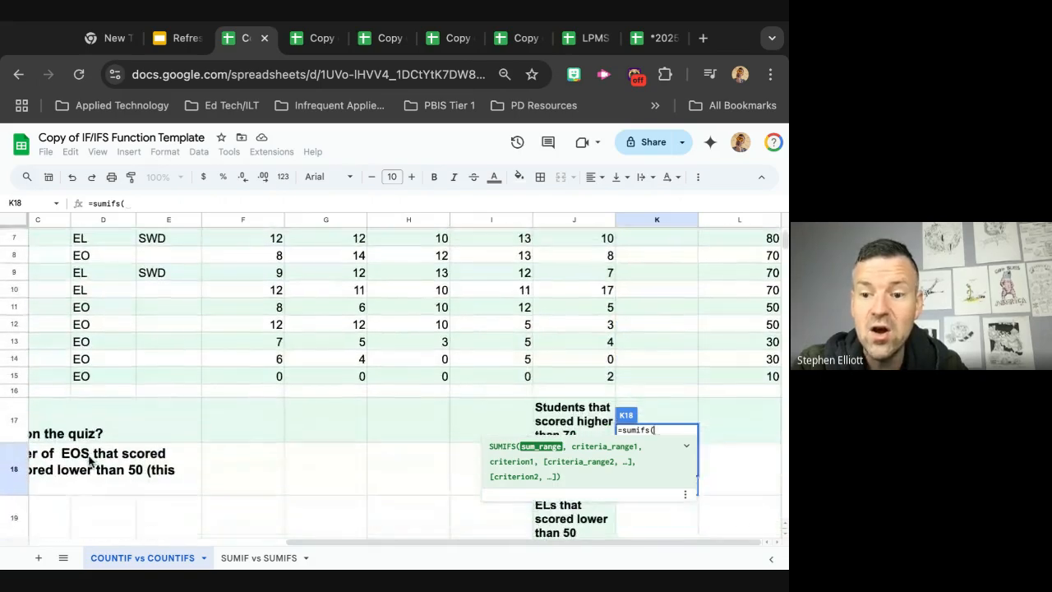
scroll(203, 415, up, 1)
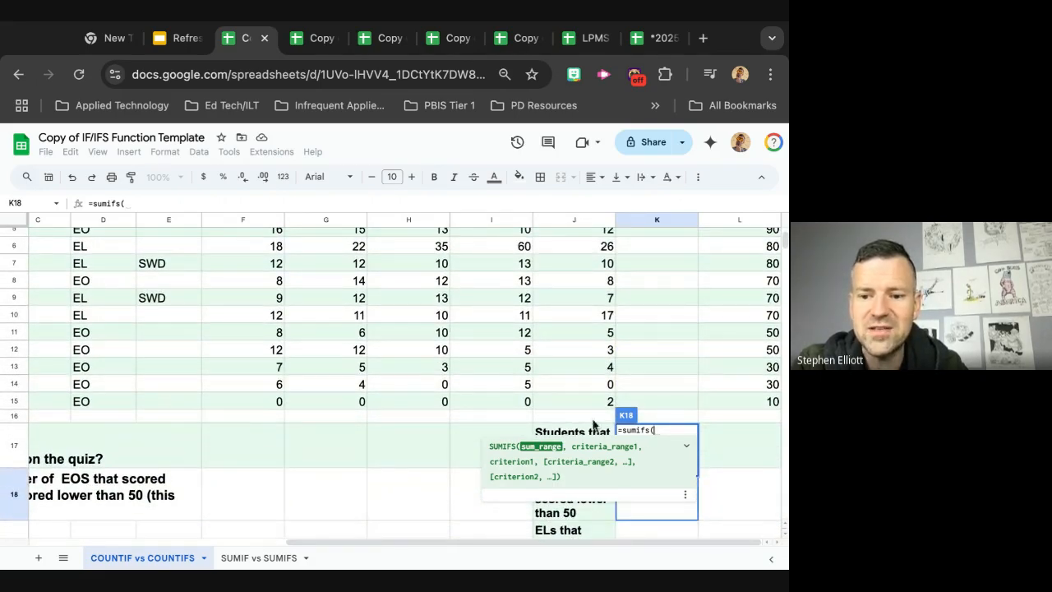
Change the function in K18 from SUMIFS to COUNTIFS, keeping the formula open for its first criteria range
click(640, 426)
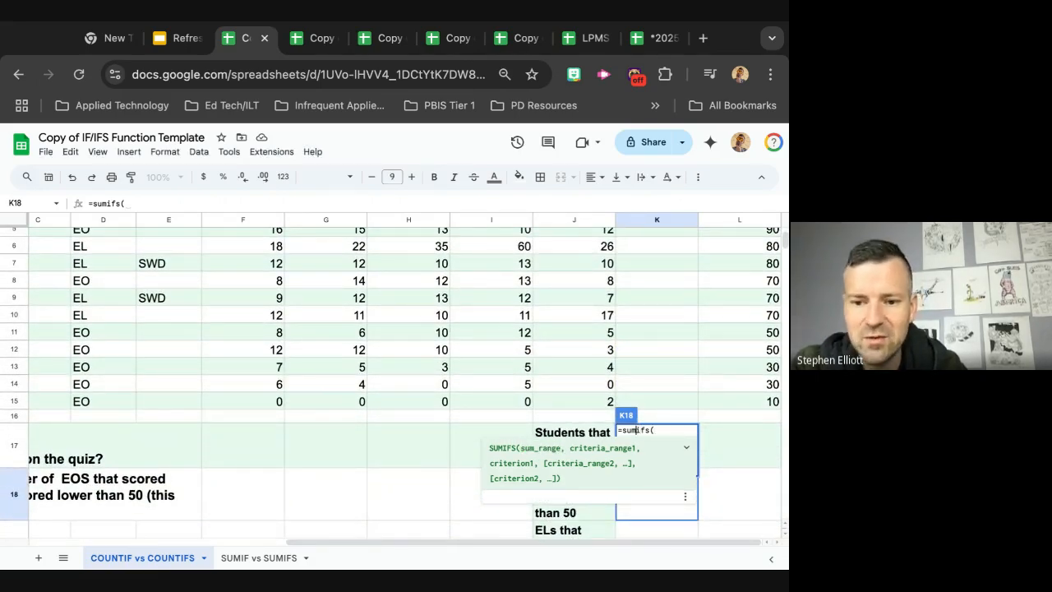
key(BackSpace)
key(BackSpace)
key(BackSpace)
text(count)
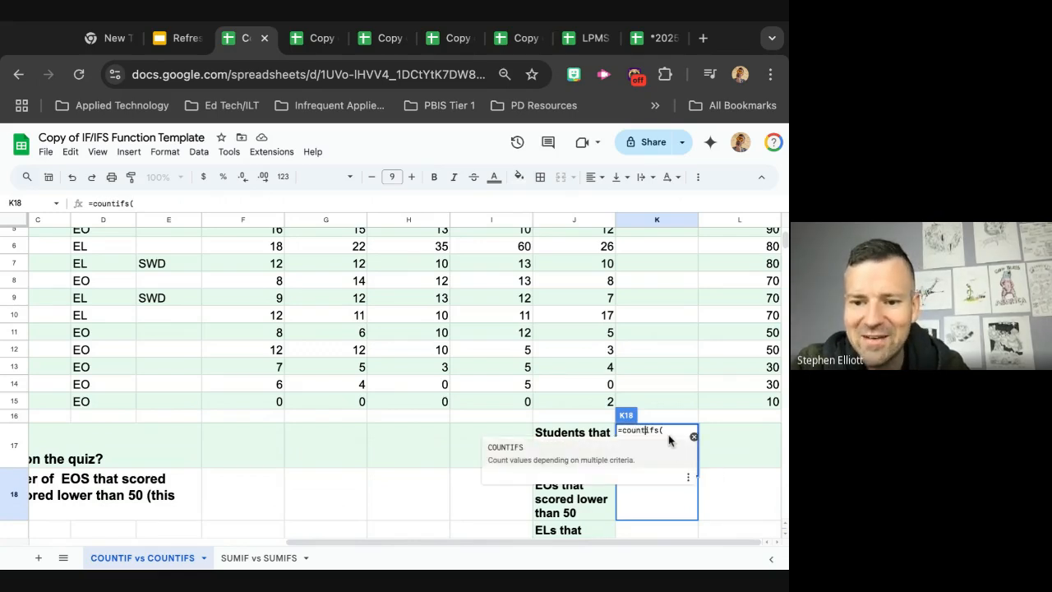
click(670, 428)
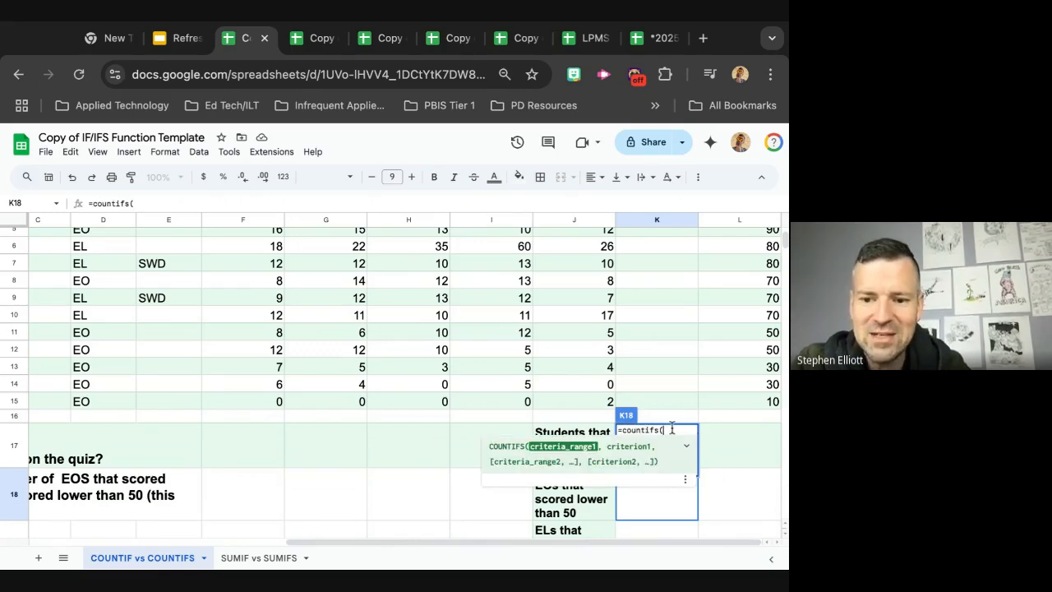
Enter L4:L15, the Total score cells, as the first COUNTIFS criteria range and open the quotation for its criterion
scroll(710, 345, up, 3)
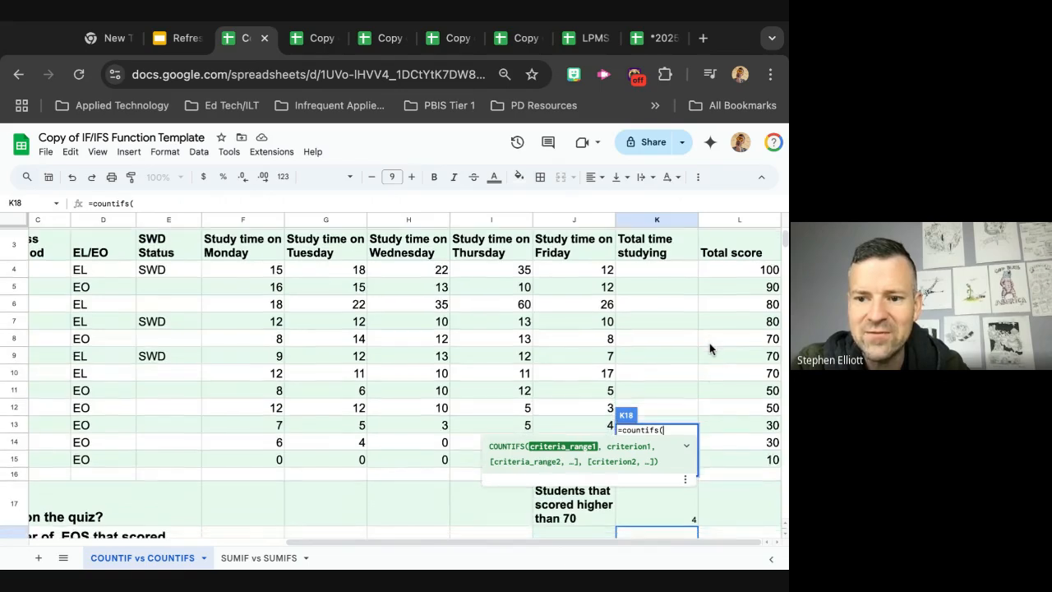
scroll(709, 343, down, 1)
scroll(709, 343, down, 1)
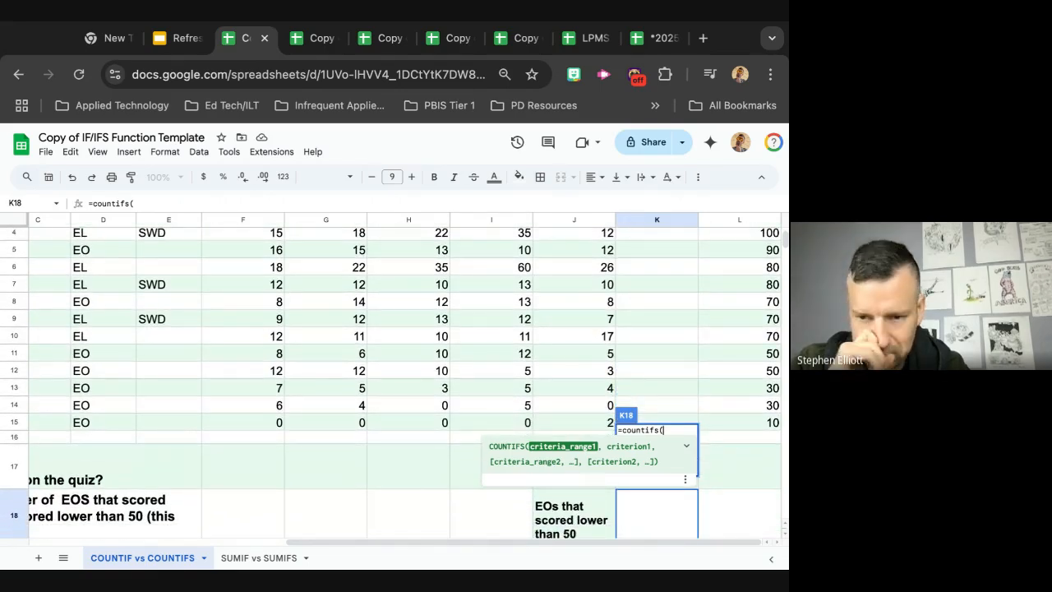
scroll(711, 322, up, 2)
scroll(711, 322, down, 1)
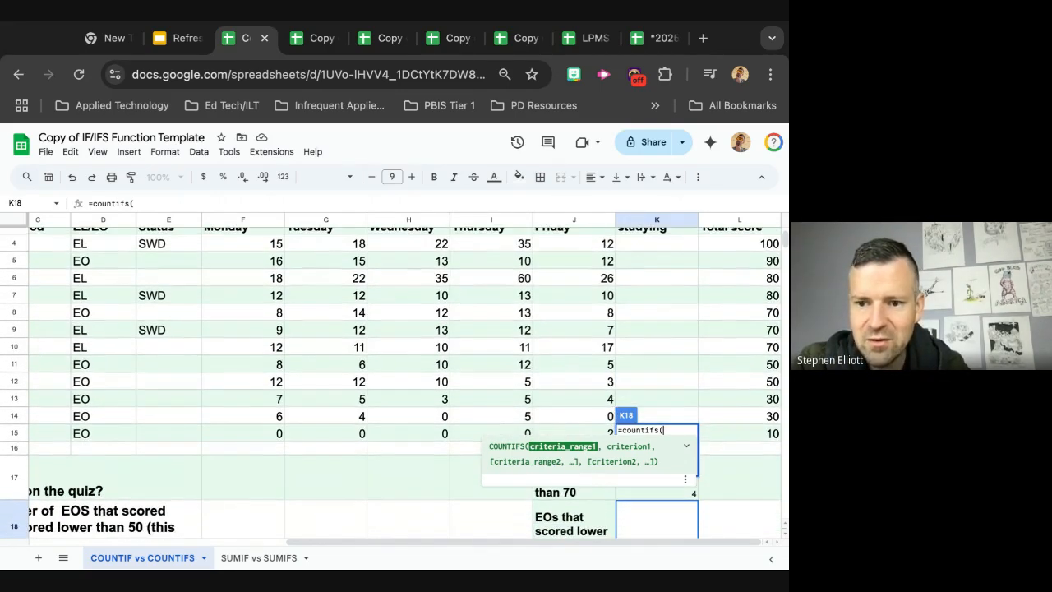
scroll(720, 237, up, 1)
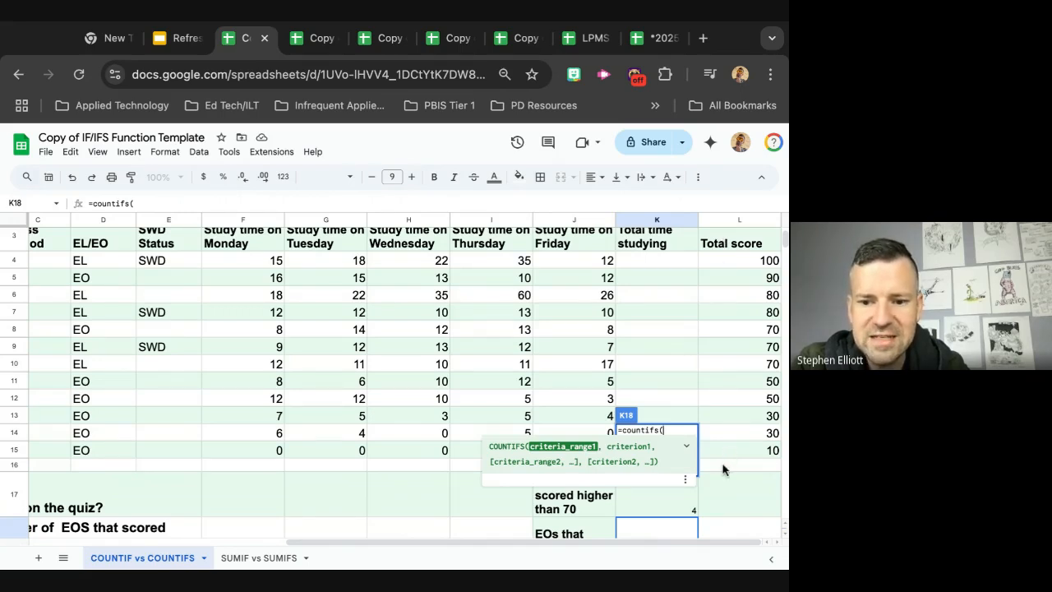
scroll(723, 469, down, 1)
text(L)
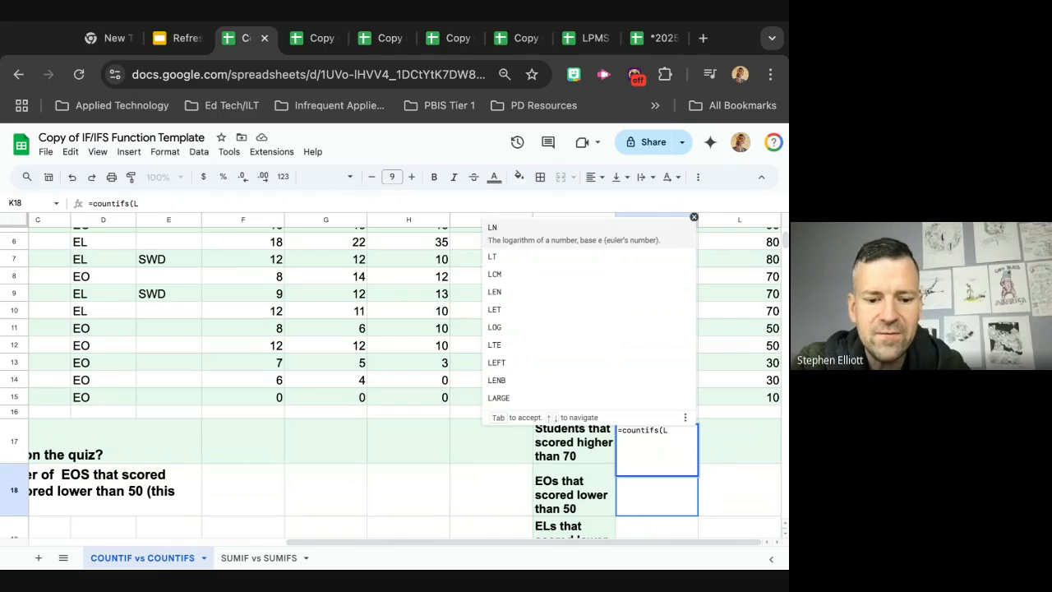
text(4:L15)
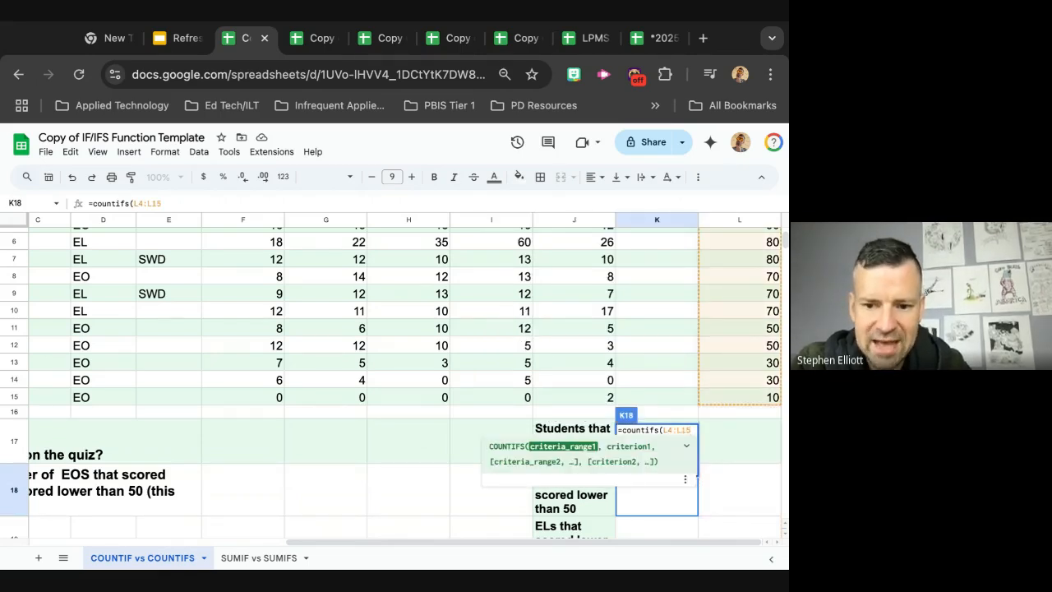
text(, ")
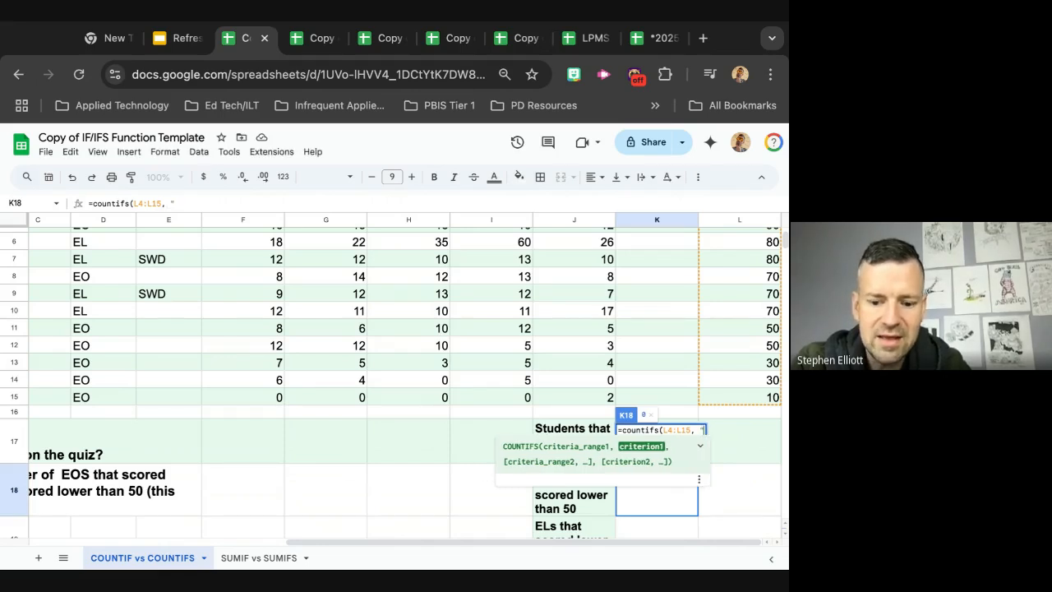
text(>)
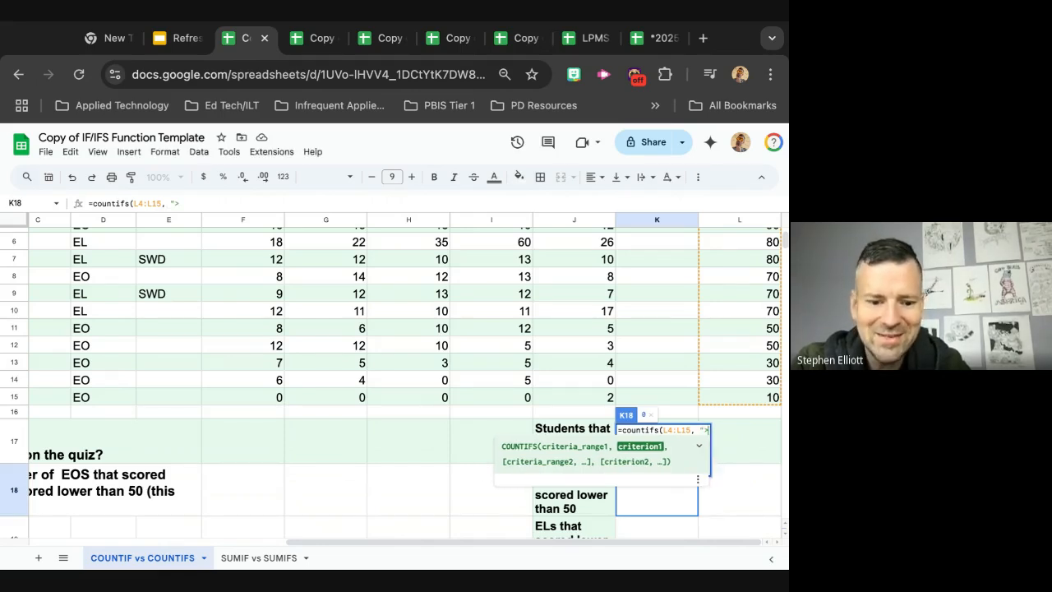
text(70)
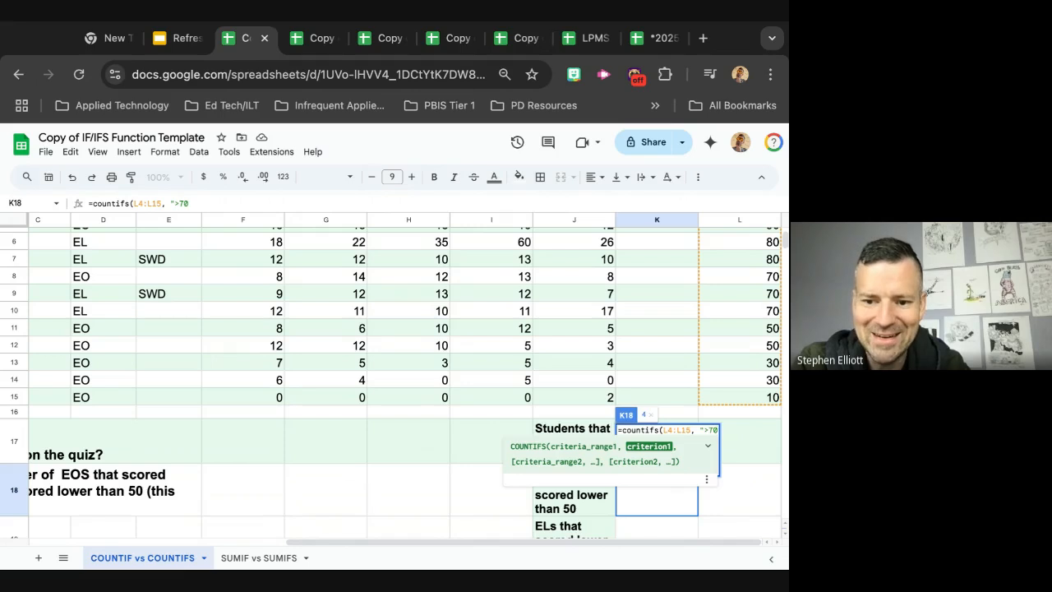
text(")
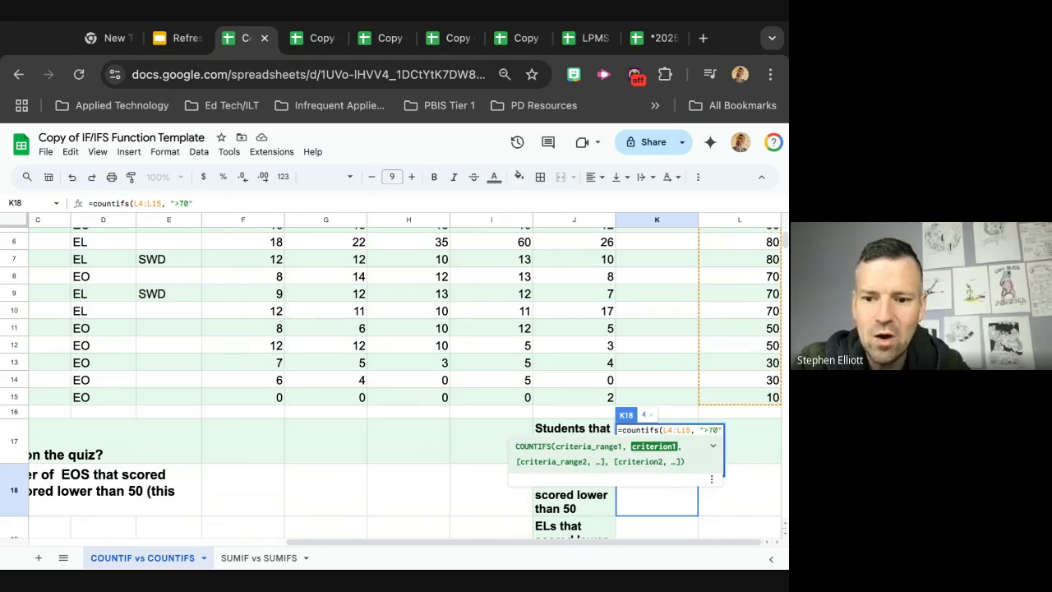
key(BackSpace)
key(BackSpace)
key(BackSpace)
key(BackSpace)
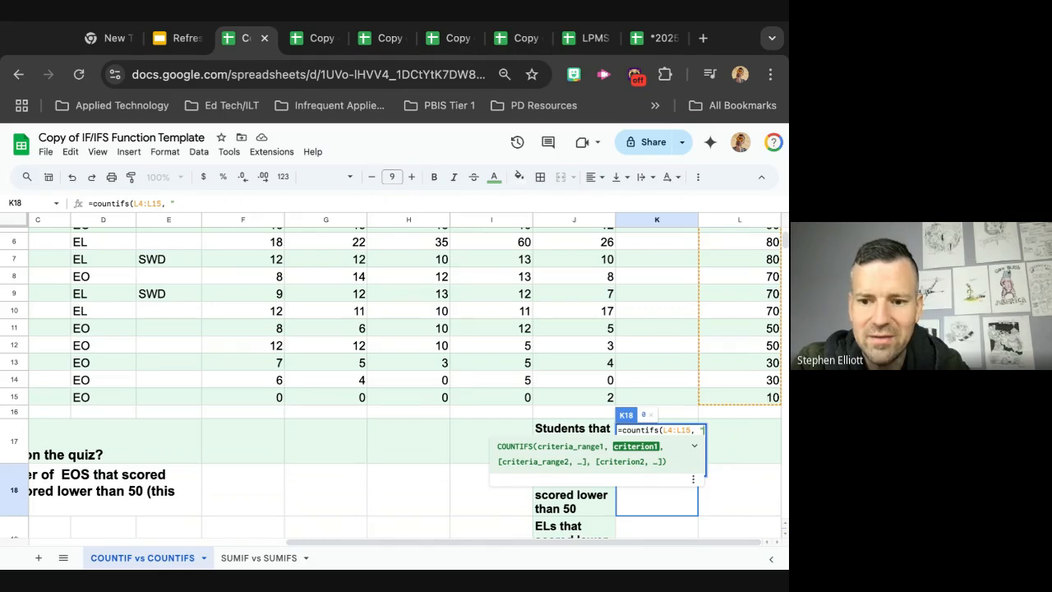
Set the first criterion of the K18 formula to "<50" and continue to the second criteria range
text(<)
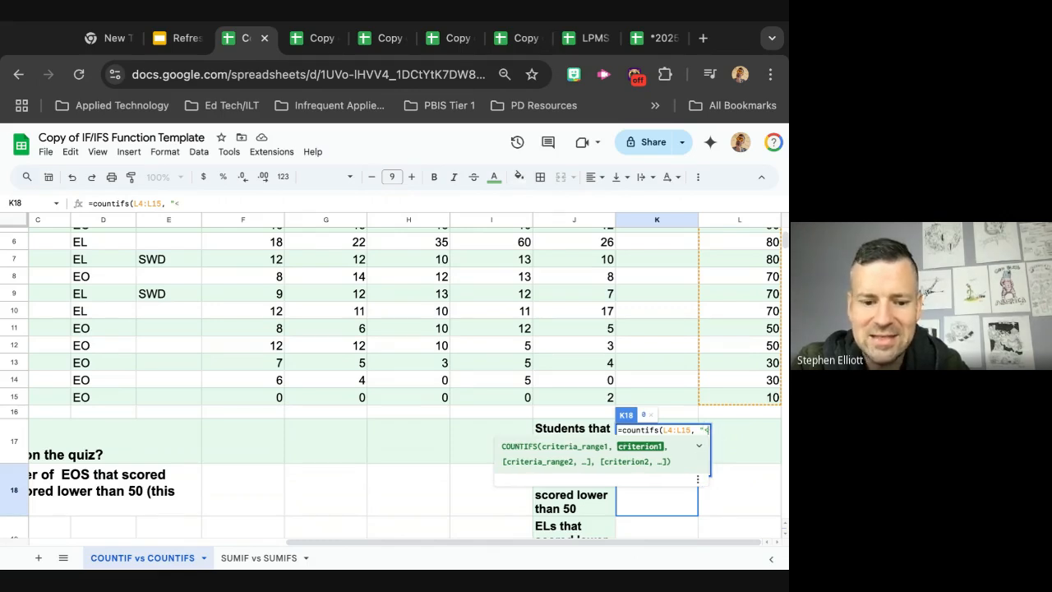
text(50)
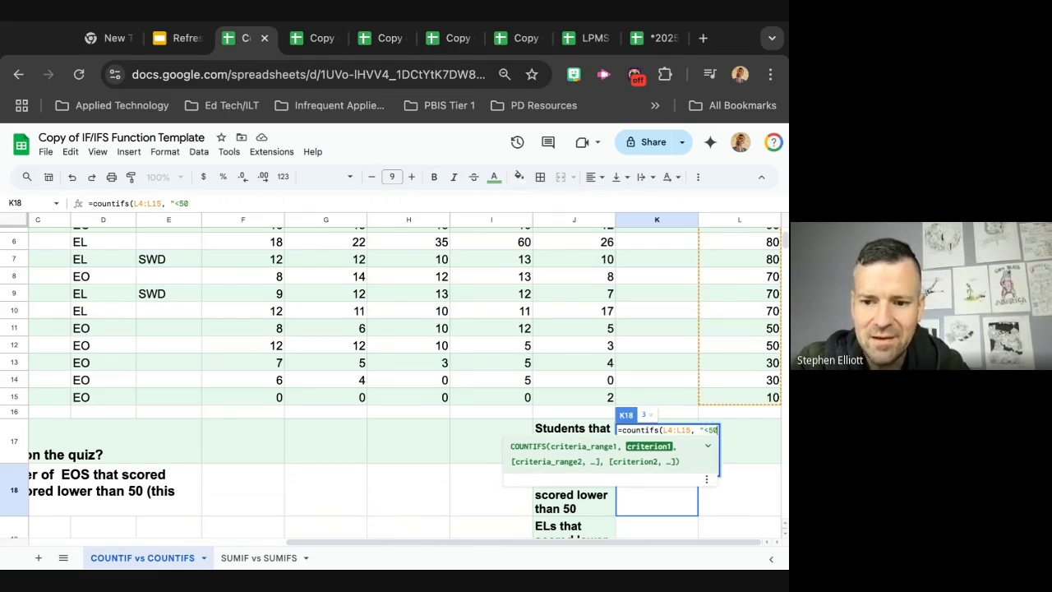
text(")
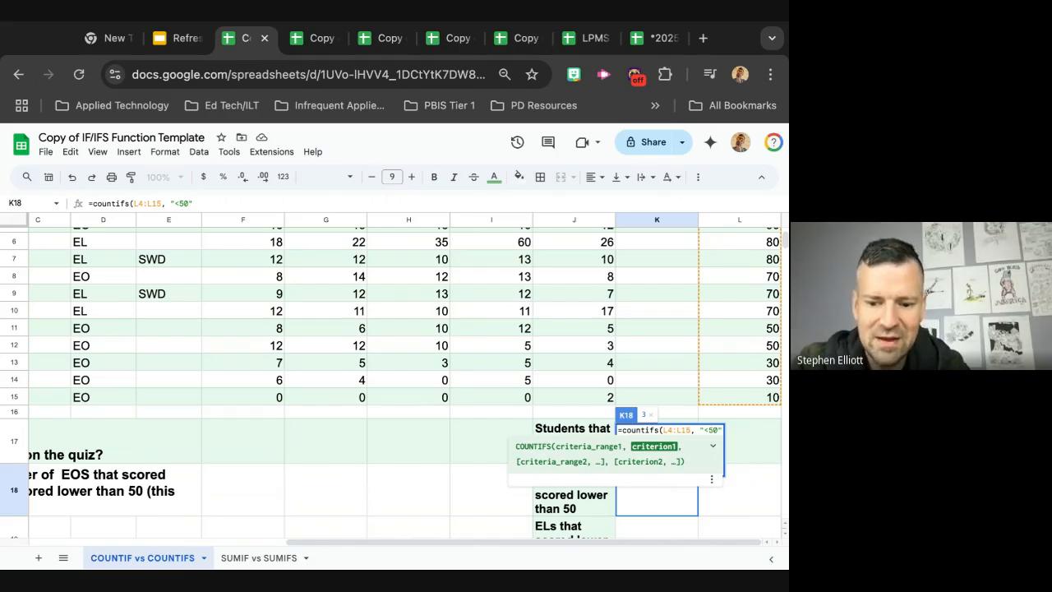
text(,)
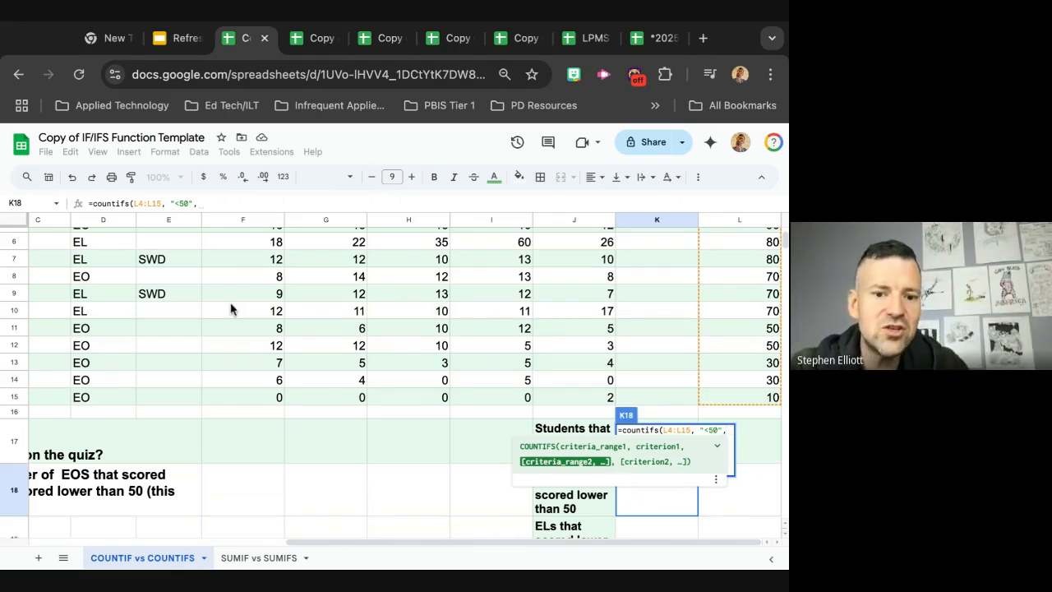
Enter D4:D25 from the EL/EO column as the second criteria range in the K18 formula
scroll(329, 485, down, 3)
scroll(336, 491, up, 5)
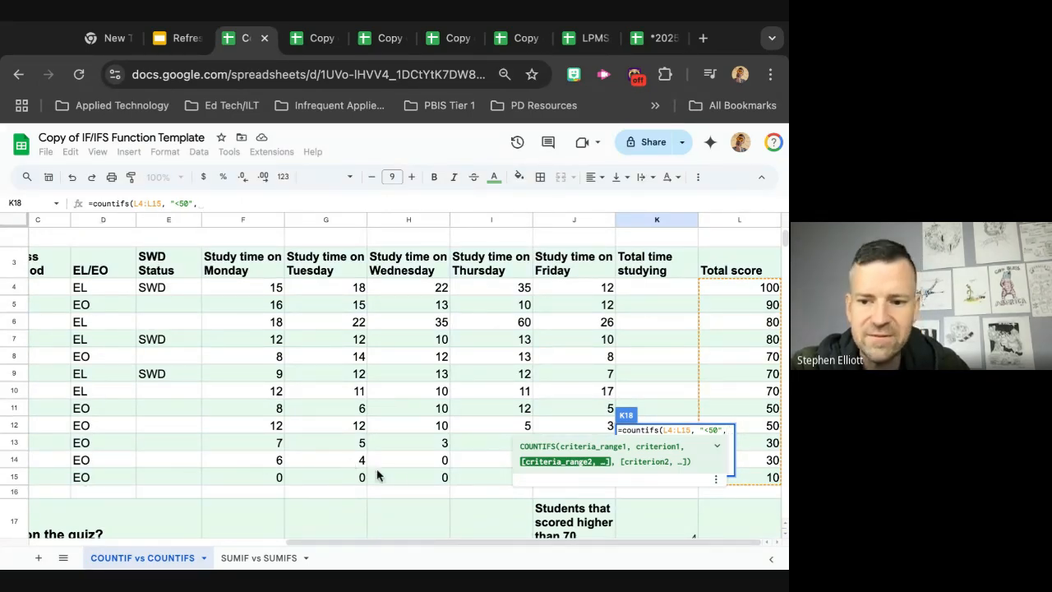
text(D4:)
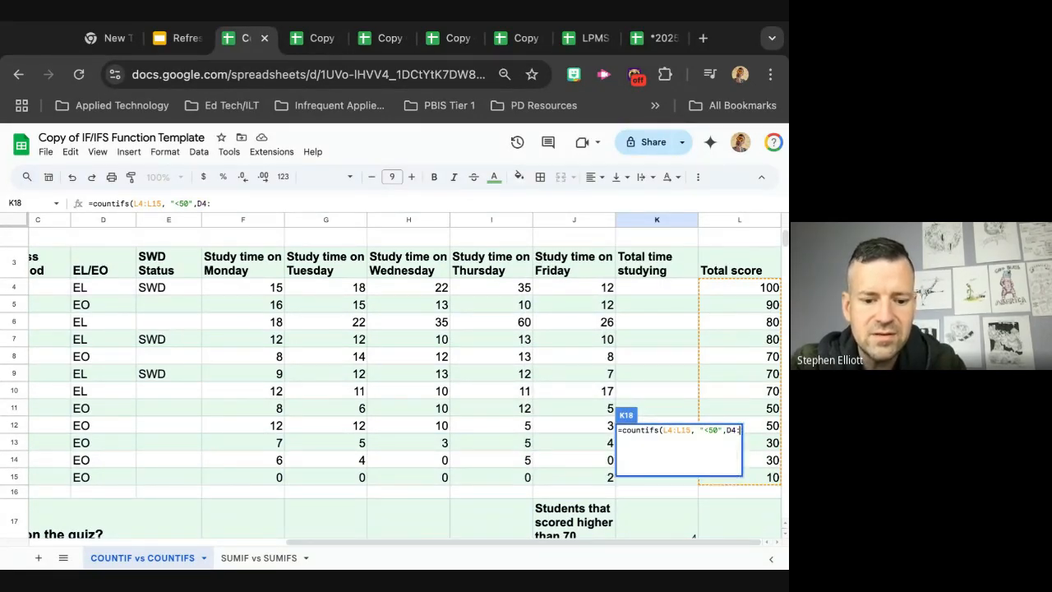
text(D25)
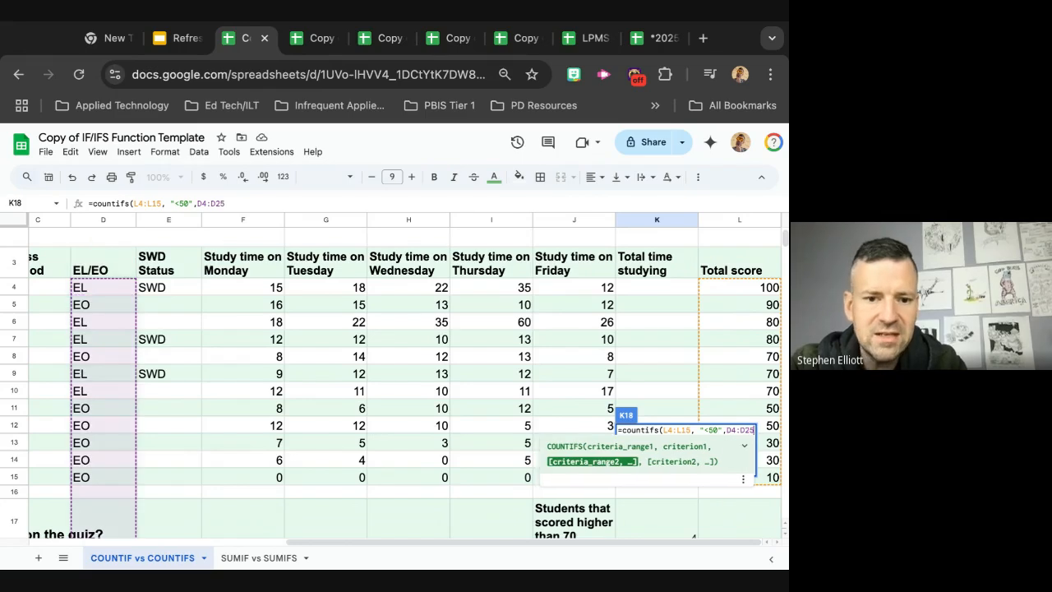
Check where the student rows end in the EL/EO column and shorten the second criteria range to D4:D15
scroll(115, 392, down, 2)
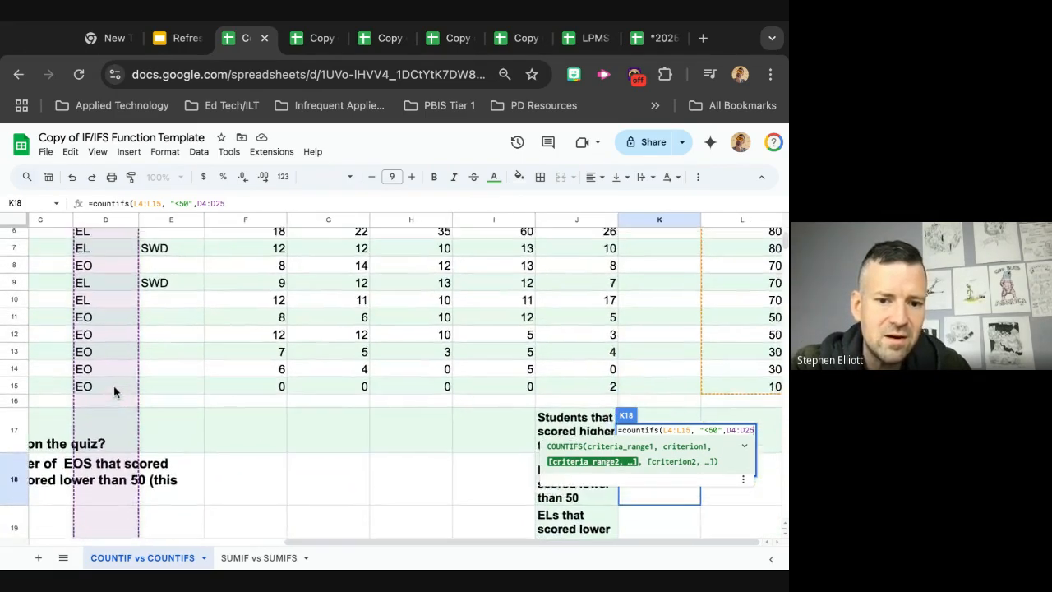
scroll(114, 391, up, 1)
scroll(114, 391, left, 1)
scroll(114, 391, down, 2)
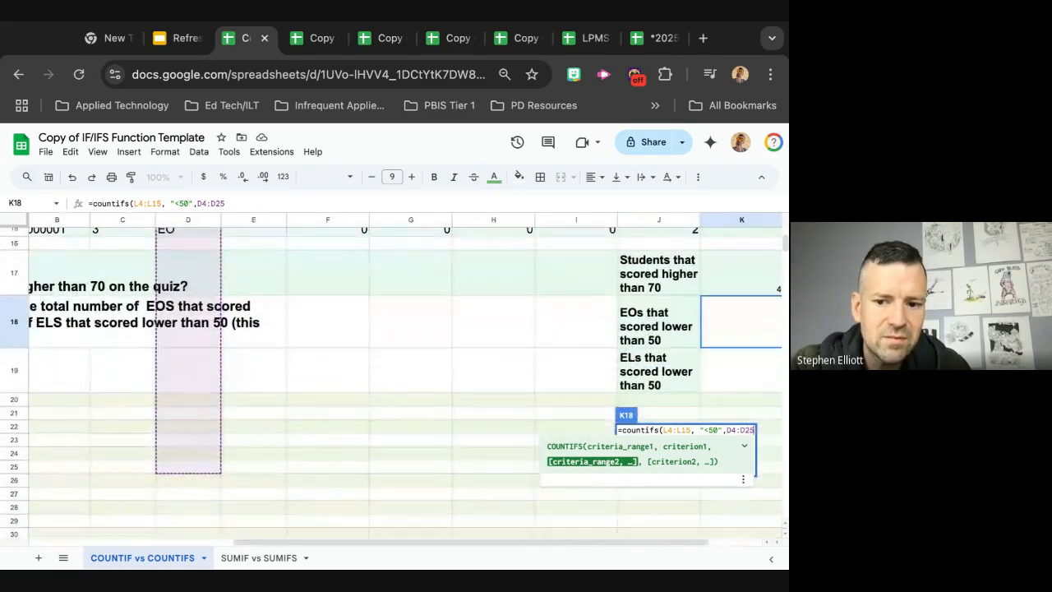
scroll(392, 376, up, 2)
scroll(391, 376, right, 1)
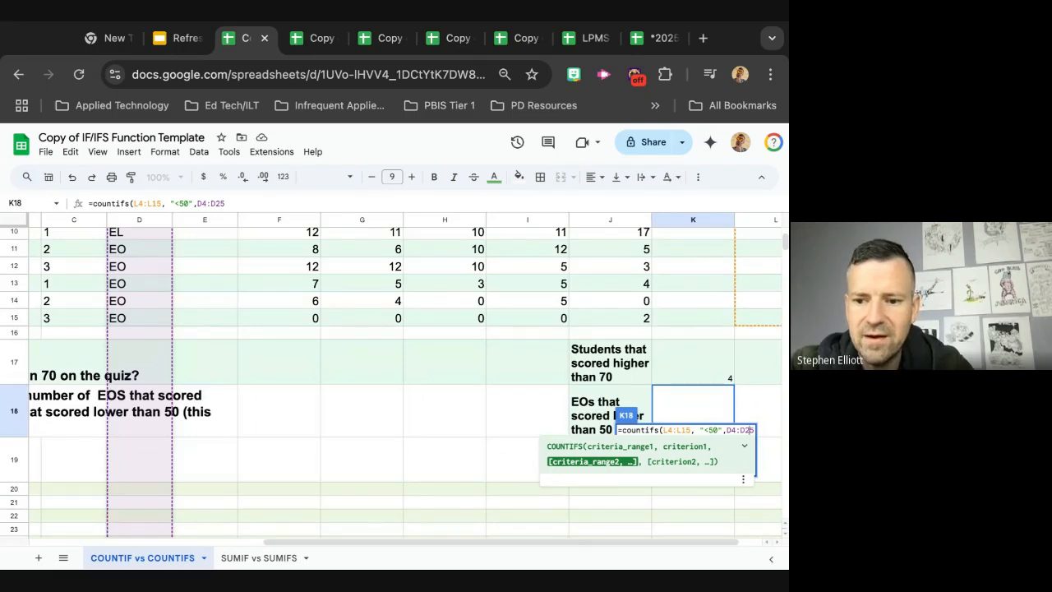
key(BackSpace)
text(1)
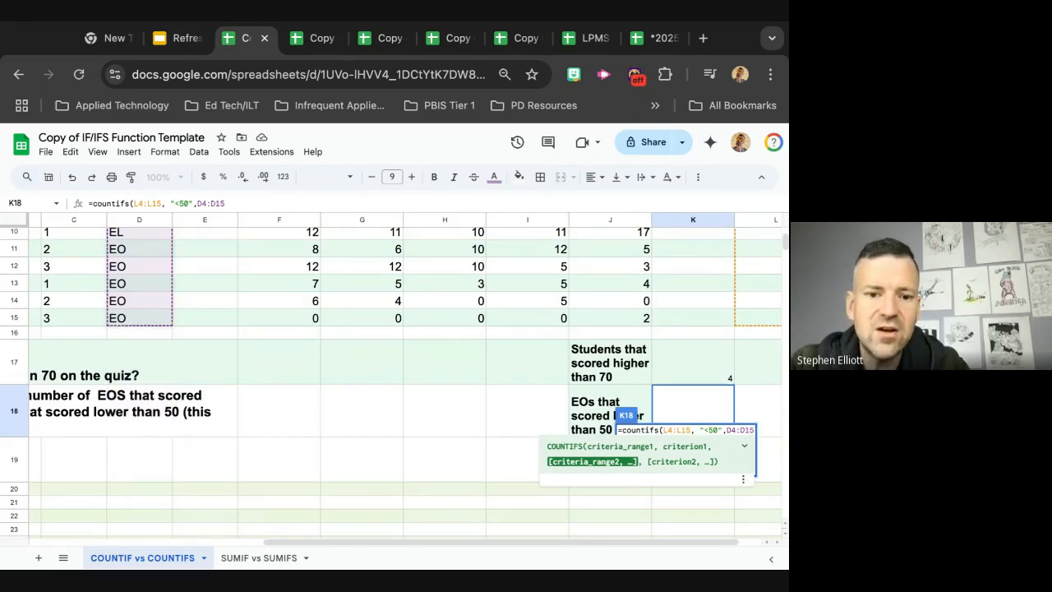
Add EO as the second criterion, close the COUNTIFS formula and commit it in K18
scroll(95, 382, up, 3)
scroll(94, 383, right, 1)
scroll(370, 468, right, 1)
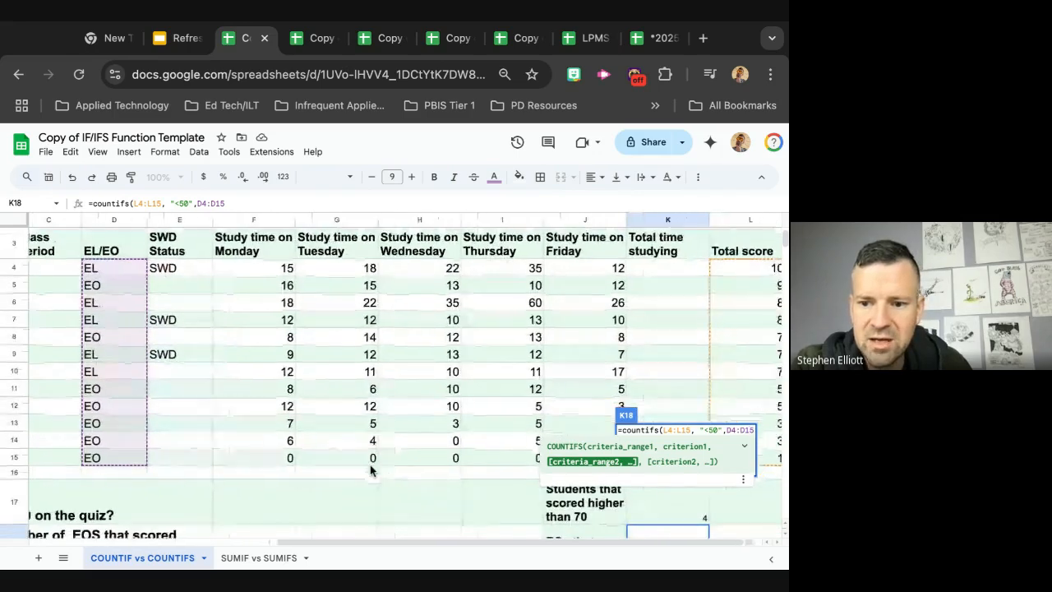
text(, )
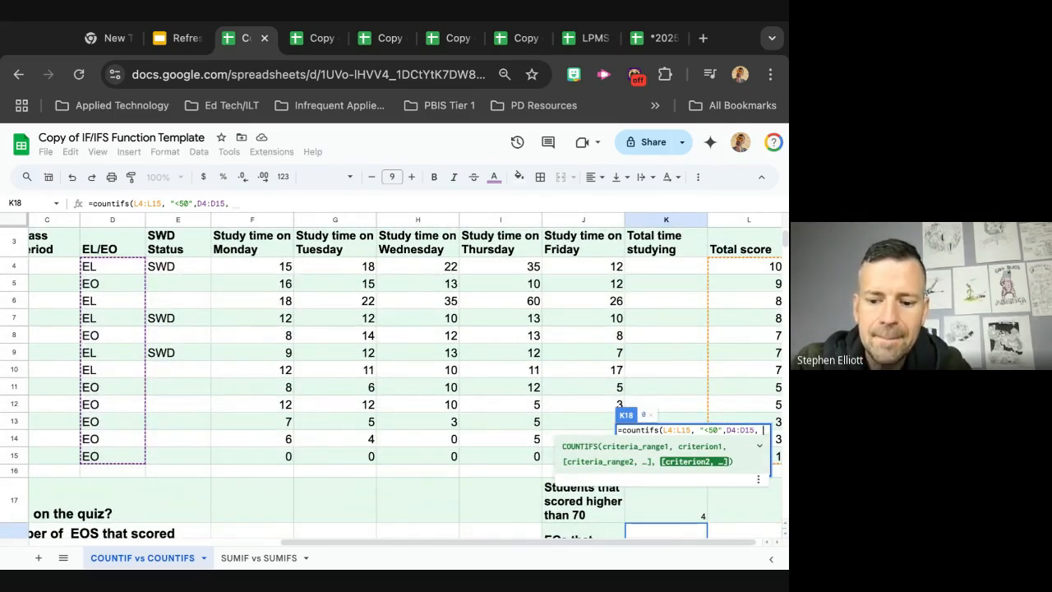
text(")
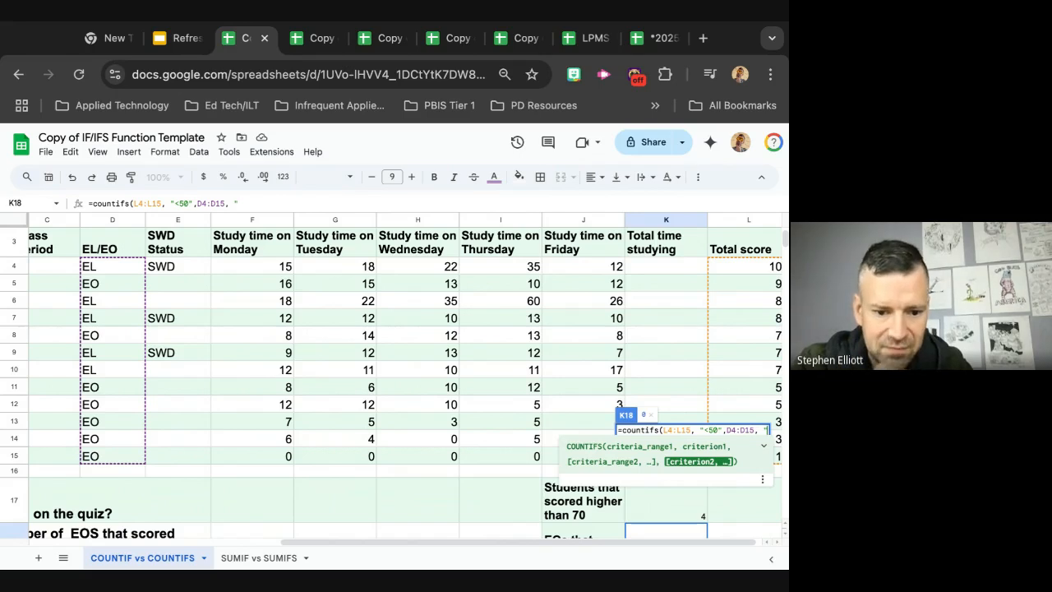
text(EO)
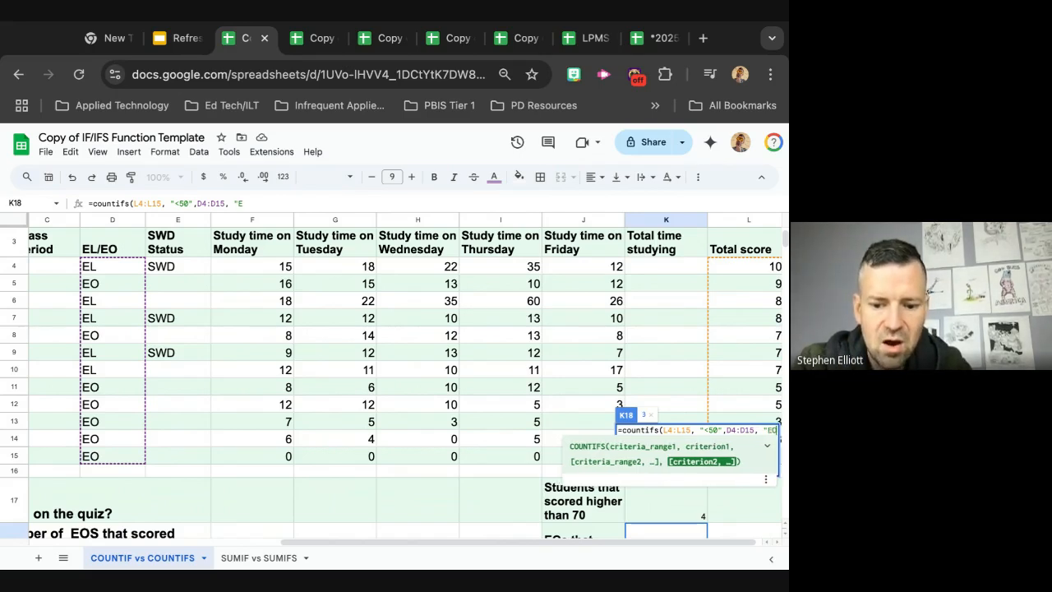
text("))
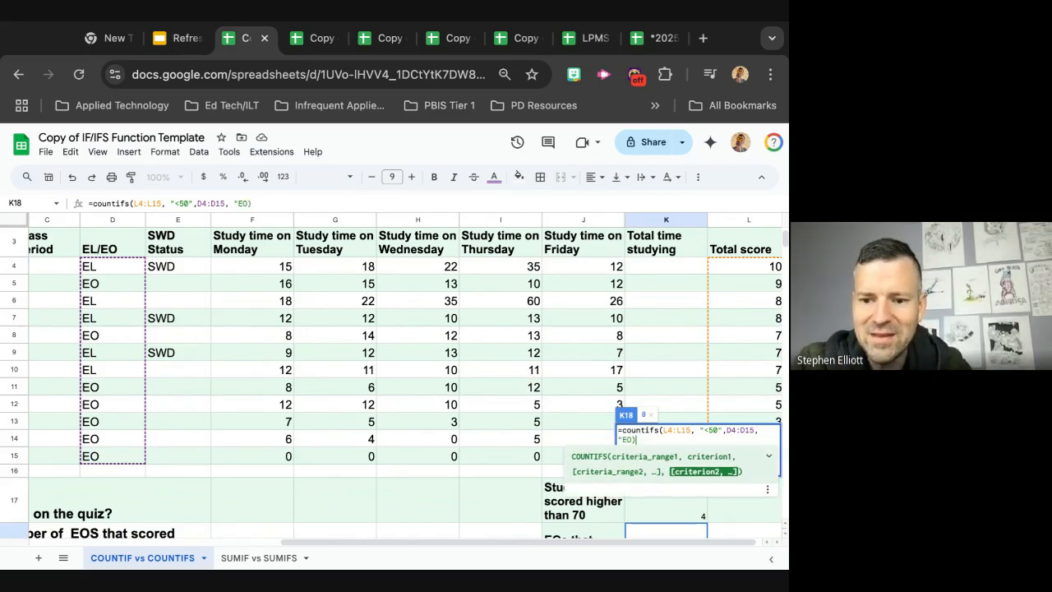
key(Return)
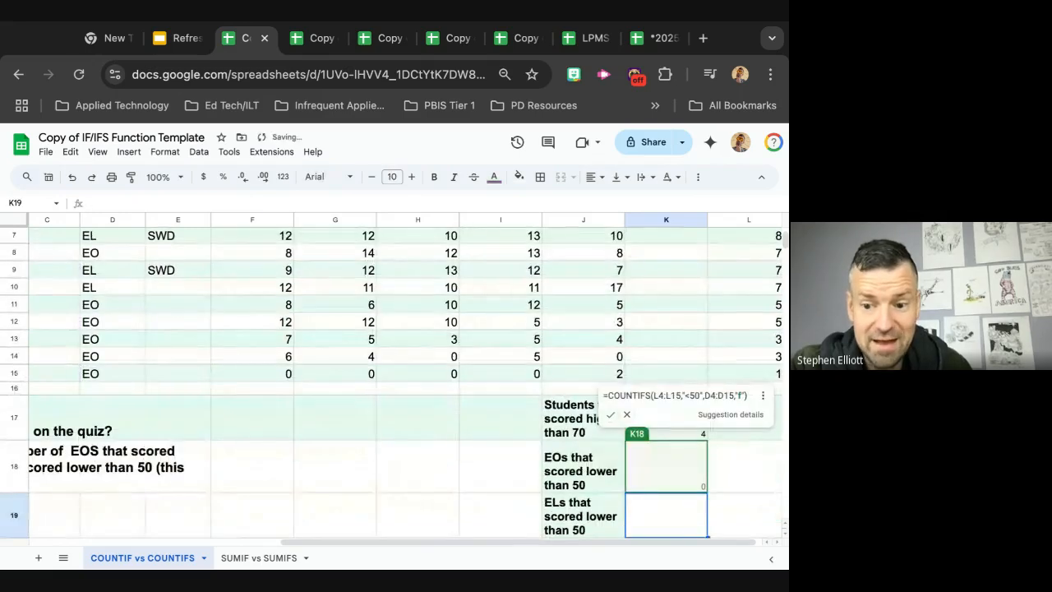
Remove the stray parenthesis inside the quoted criterion of K18's formula so it reads "EO", and commit the formula
scroll(646, 489, up, 2)
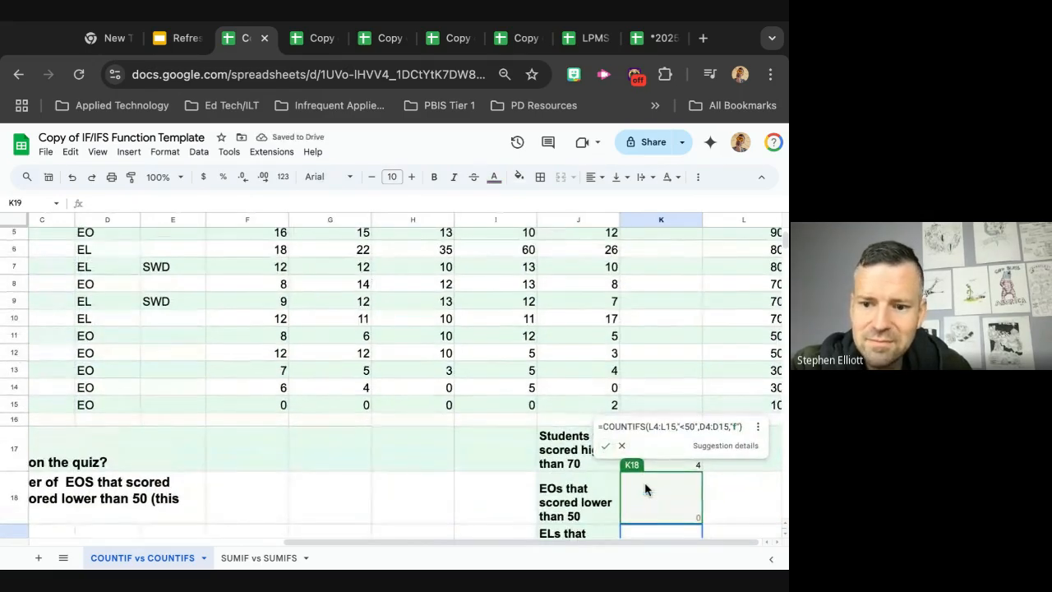
scroll(645, 489, down, 1)
click(662, 485)
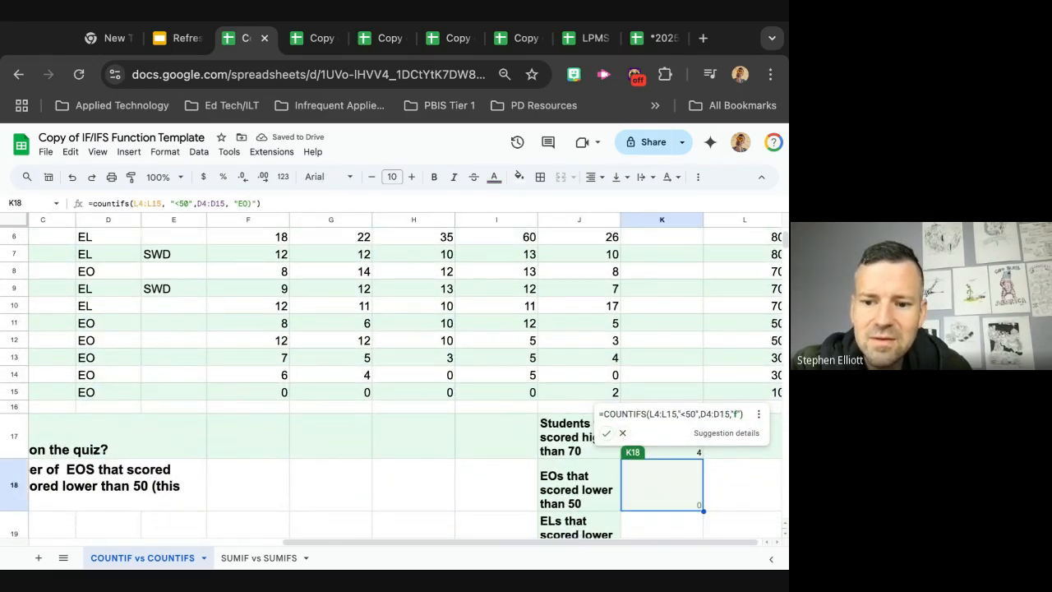
click(254, 203)
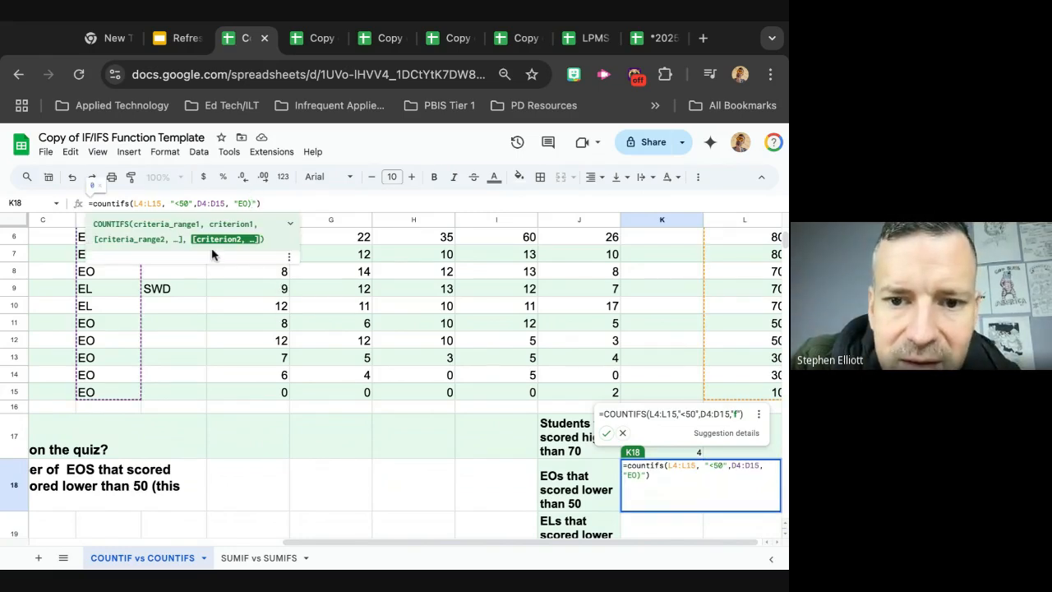
key(BackSpace)
key(BackSpace)
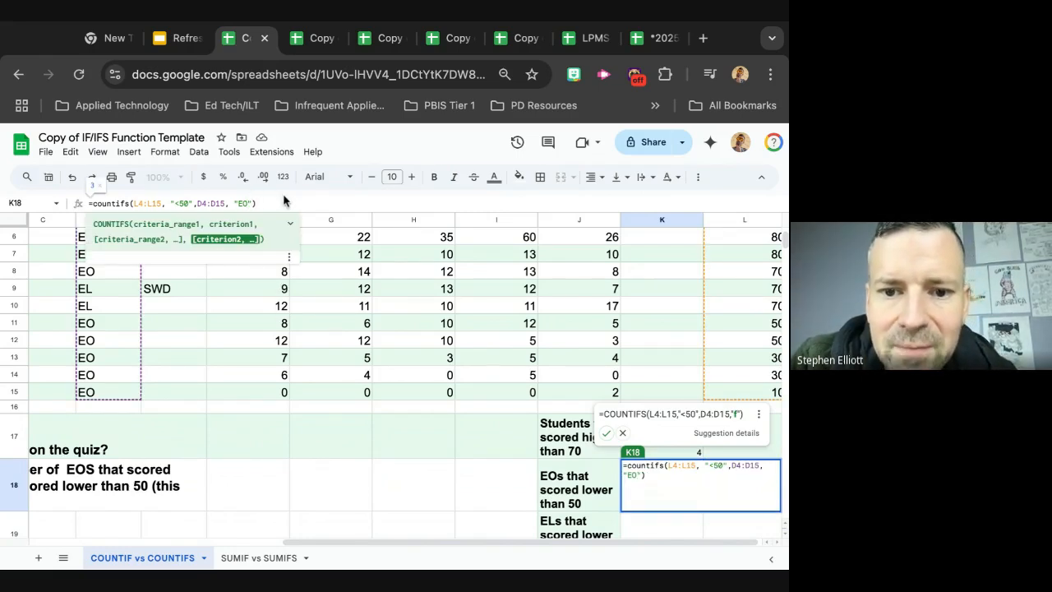
click(288, 202)
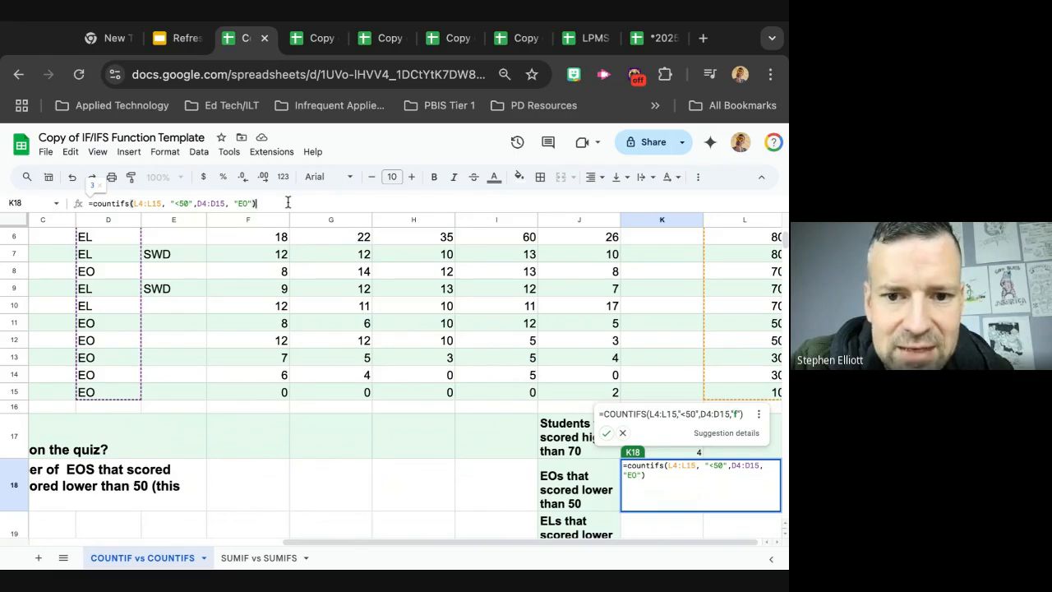
key(Return)
Commit K18's formula and check its count against the EL/EO and Total score columns of the student rows
click(463, 458)
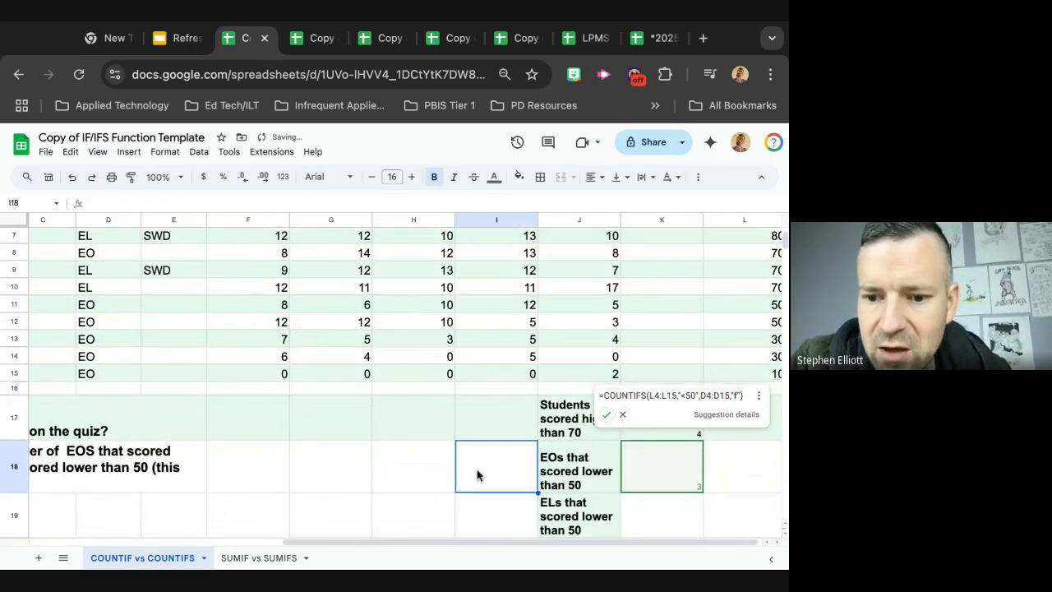
scroll(370, 479, up, 3)
scroll(370, 479, up, 1)
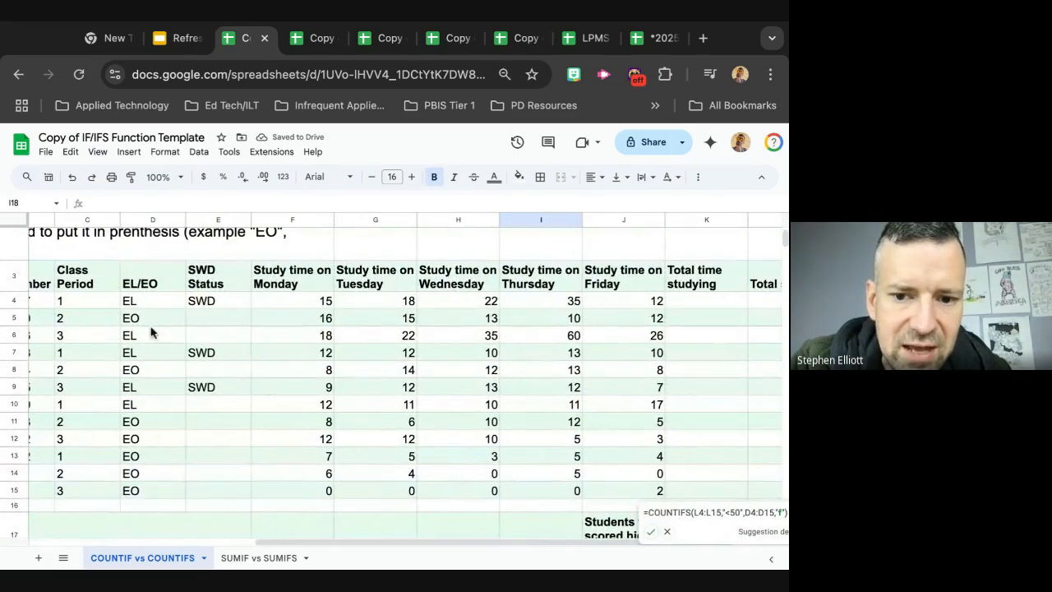
scroll(346, 348, down, 2)
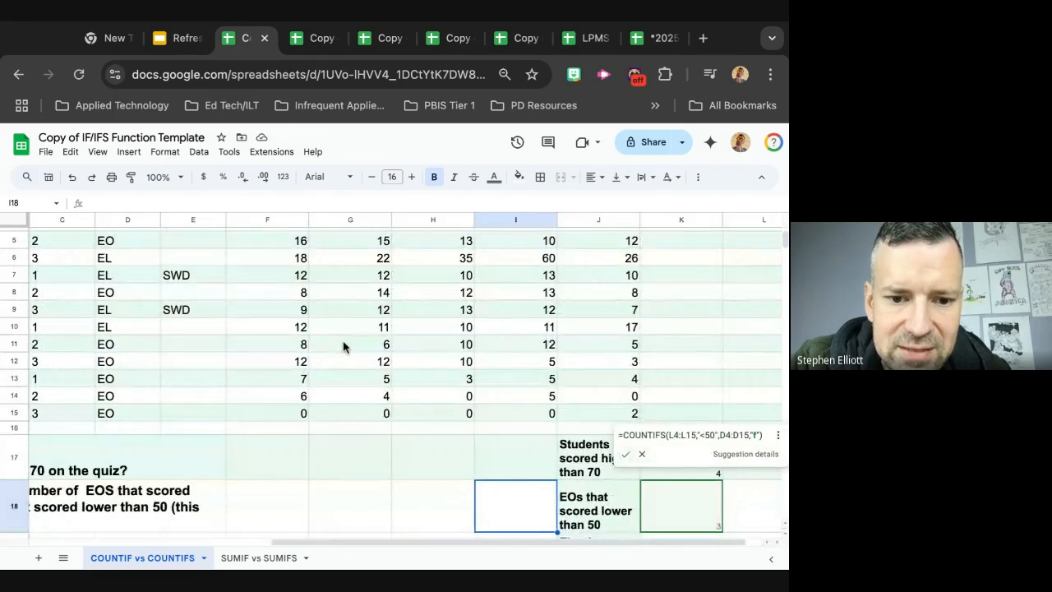
scroll(346, 345, down, 1)
scroll(345, 346, right, 1)
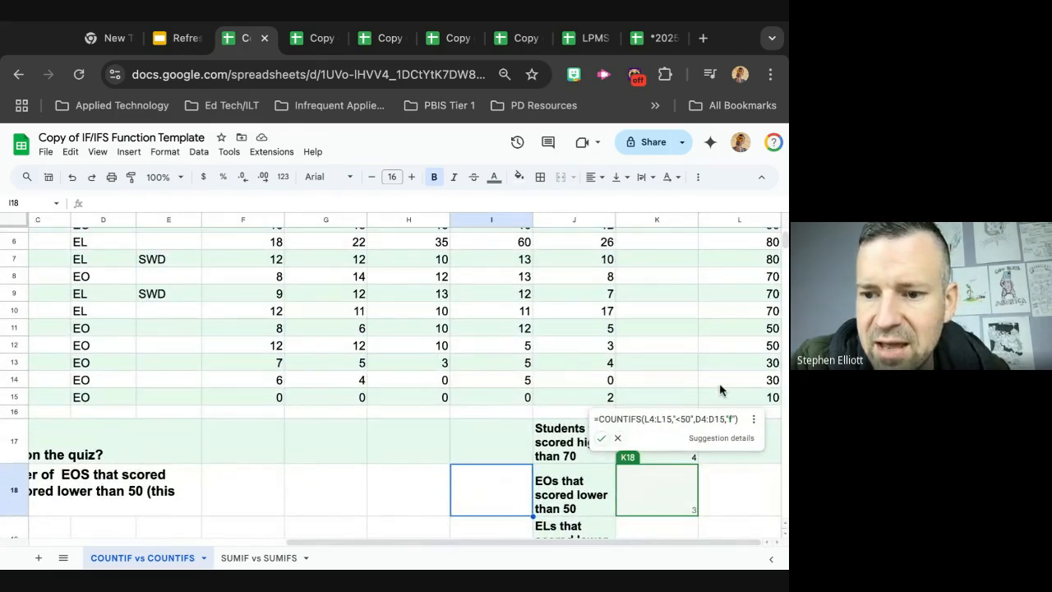
scroll(329, 378, up, 1)
scroll(329, 378, left, 3)
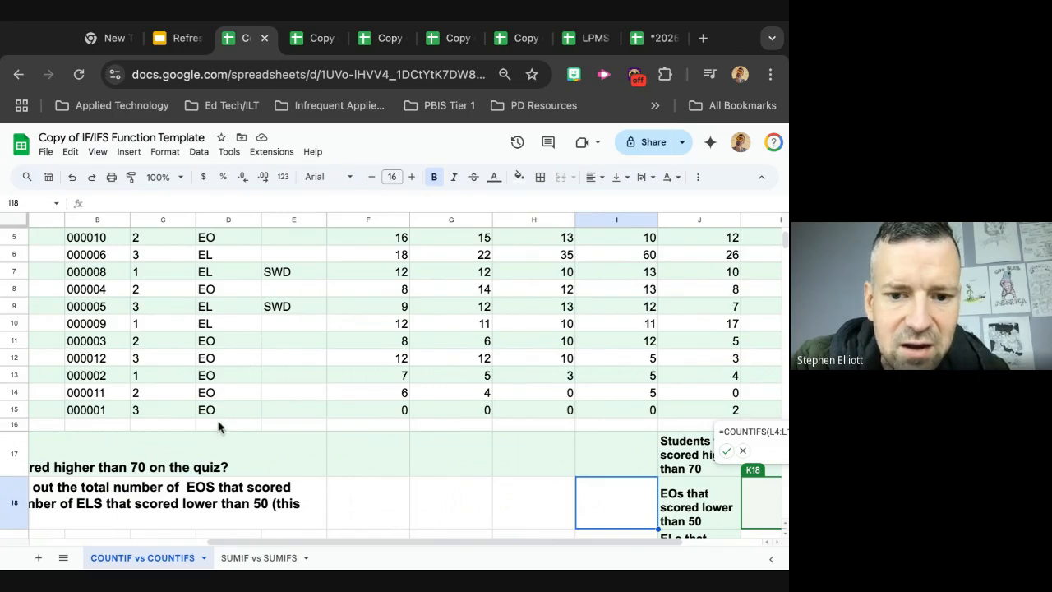
scroll(485, 514, right, 1)
scroll(485, 514, down, 2)
scroll(485, 514, right, 2)
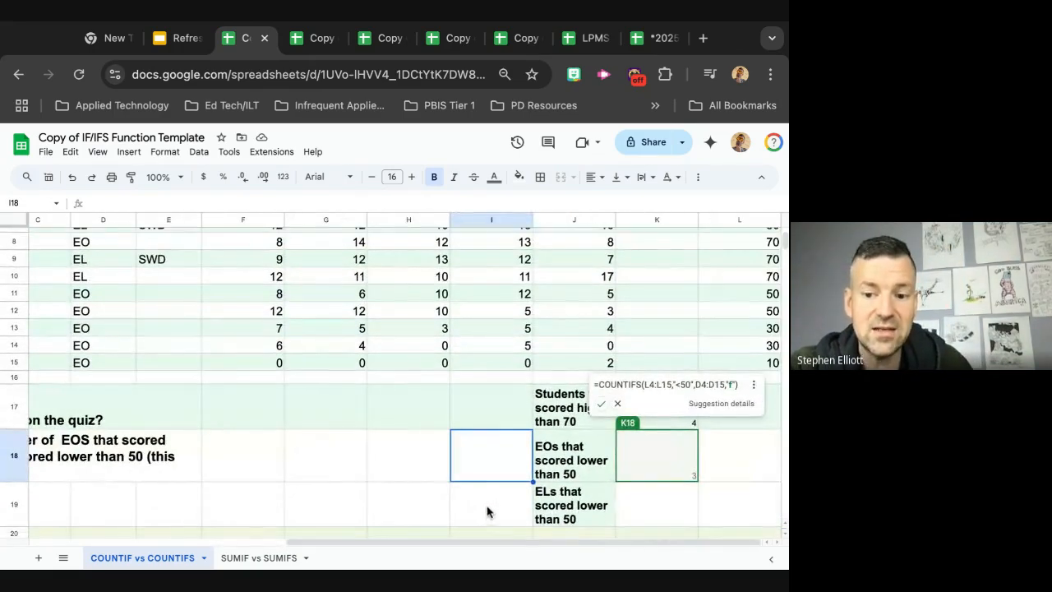
Copy the full COUNTIFS formula text from K18 and paste it into K19 for the ELs that scored lower than 50
click(642, 515)
scroll(642, 515, down, 2)
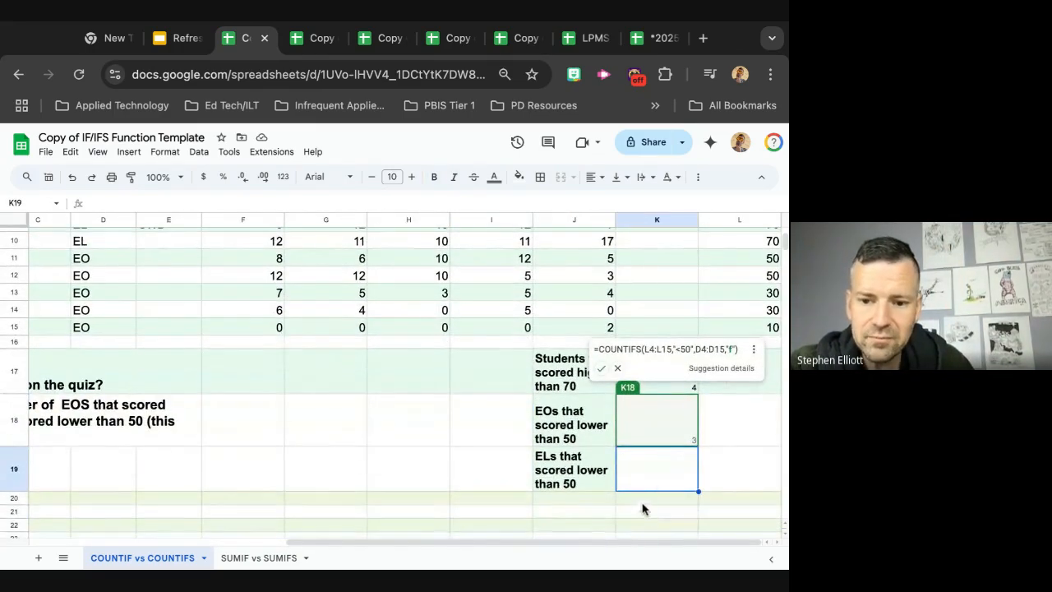
scroll(660, 477, up, 1)
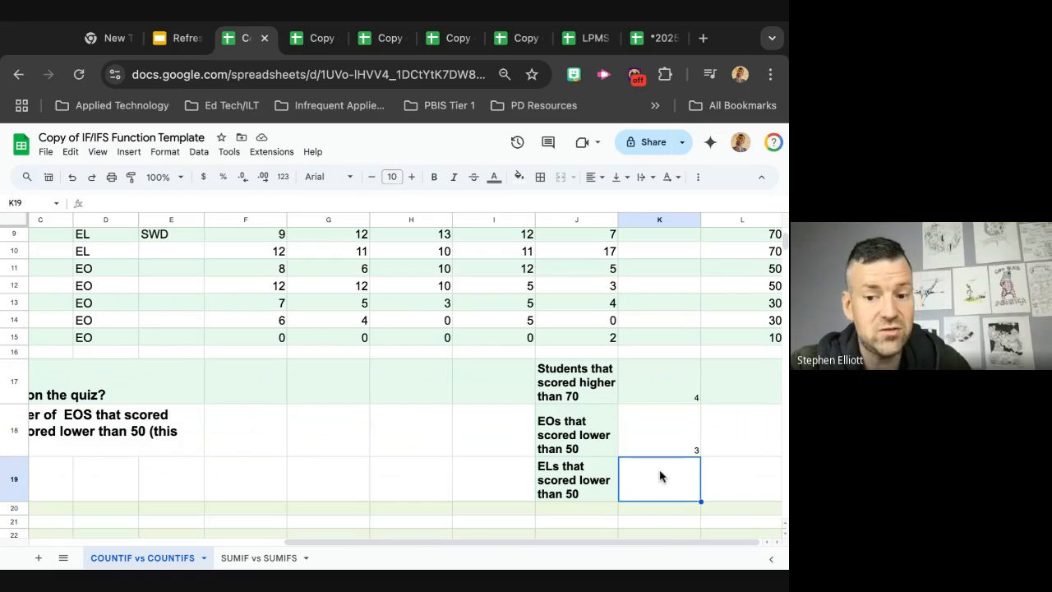
click(669, 446)
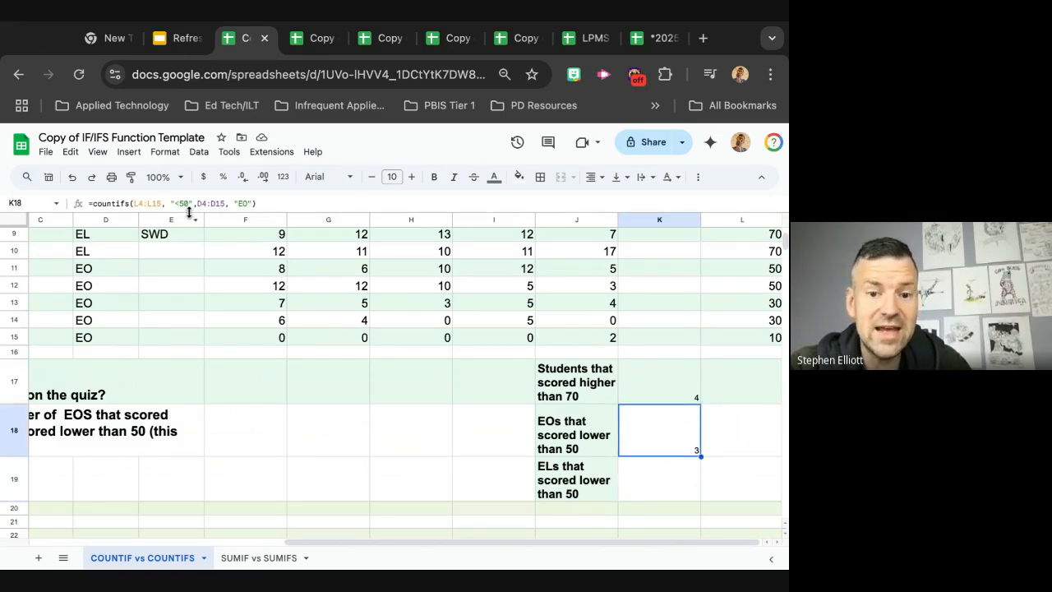
click(282, 203)
key(ctrl+a)
key(ctrl+c)
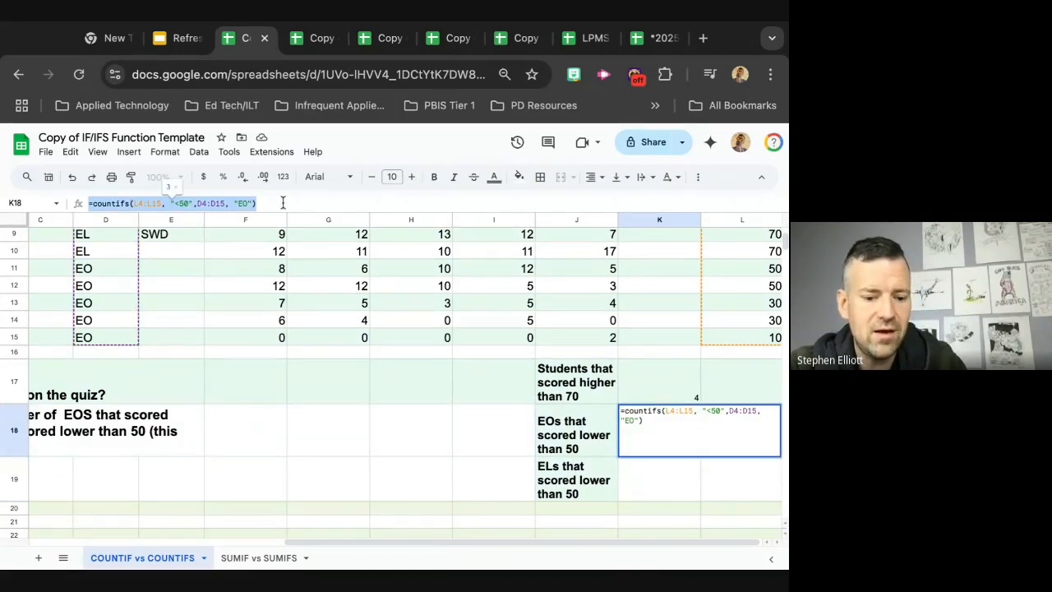
click(666, 476)
key(ctrl+v)
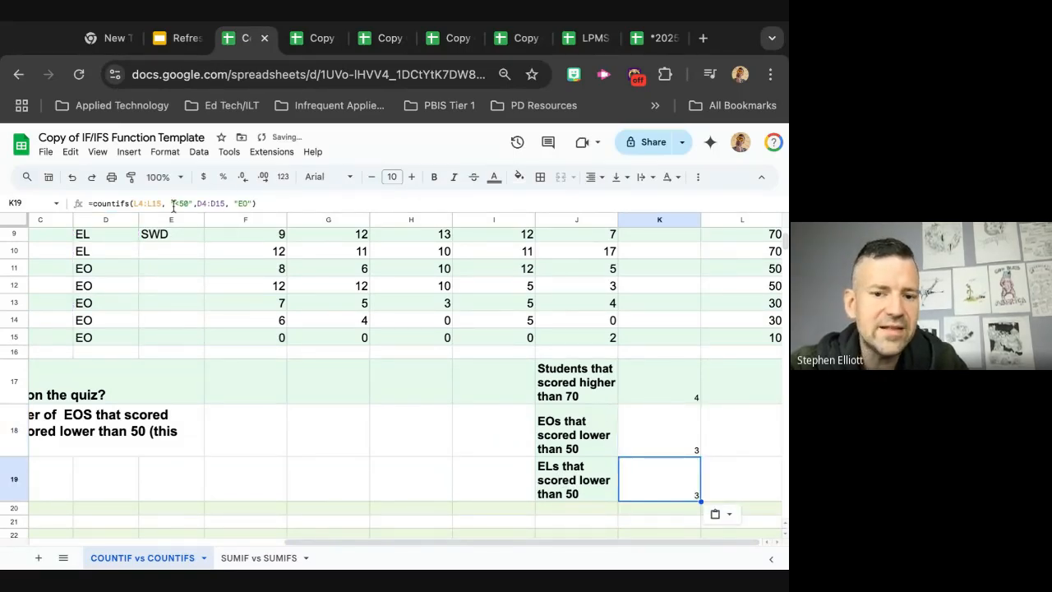
Change the second criterion in K19's COUNTIFS formula to "EL" and commit it
click(251, 203)
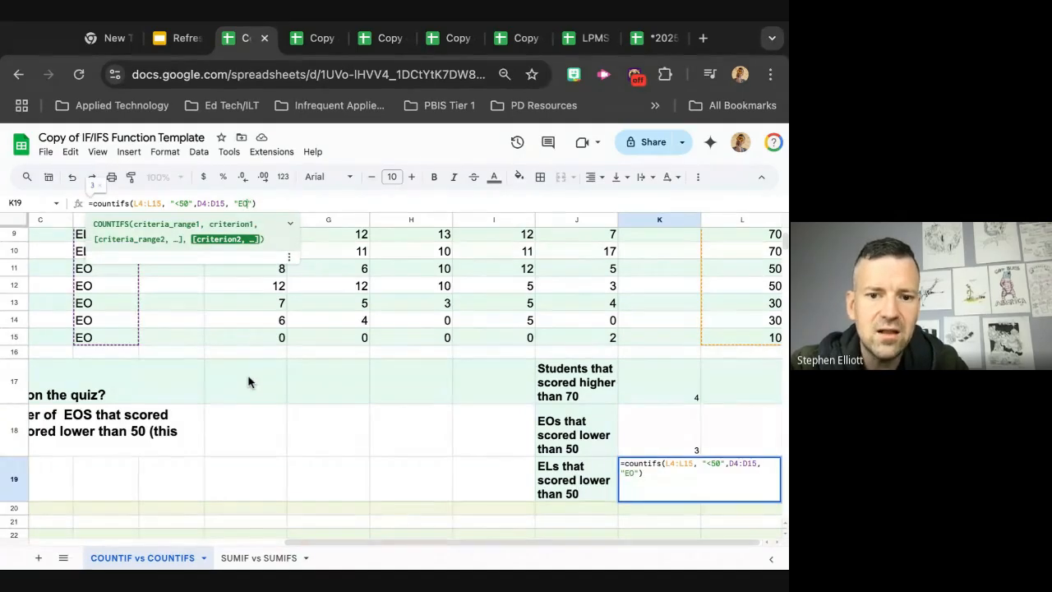
text(L)
key(Return)
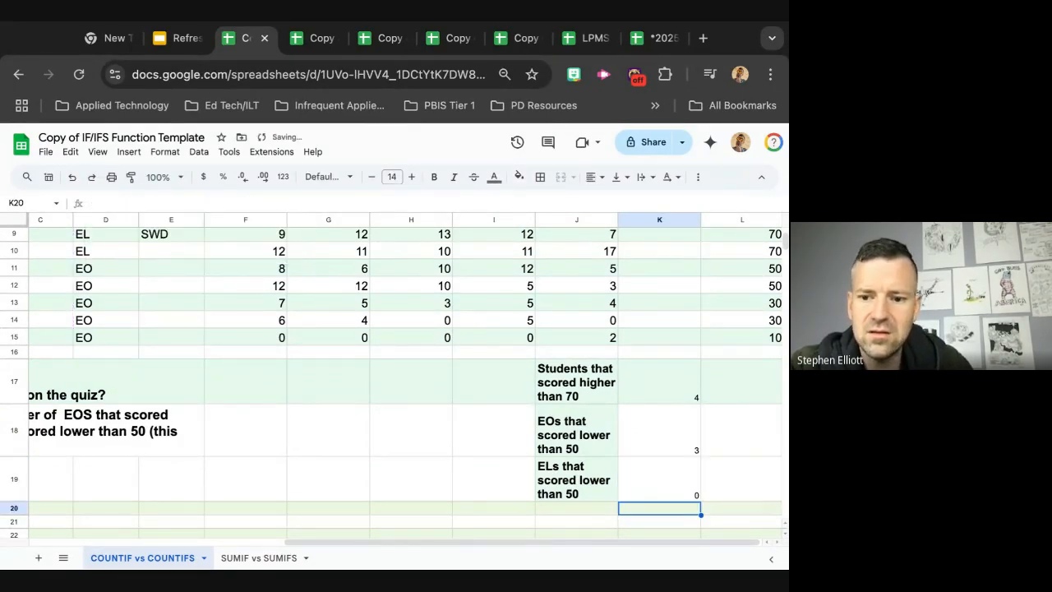
Check the K19 count by comparing the EL rows in the EL/EO column with their total scores
scroll(387, 464, up, 5)
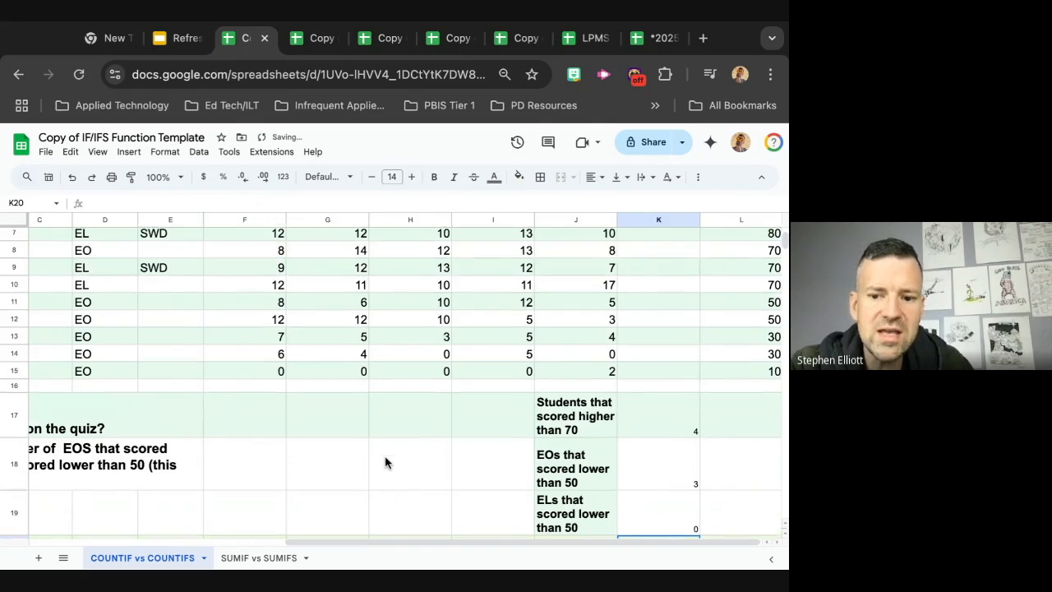
scroll(223, 452, left, 2)
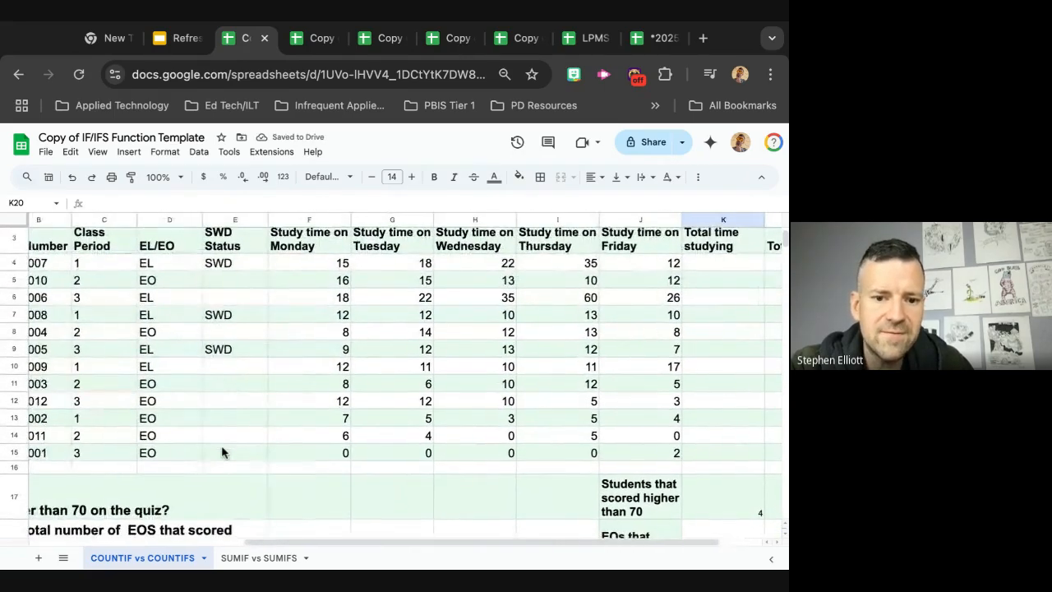
scroll(209, 388, right, 3)
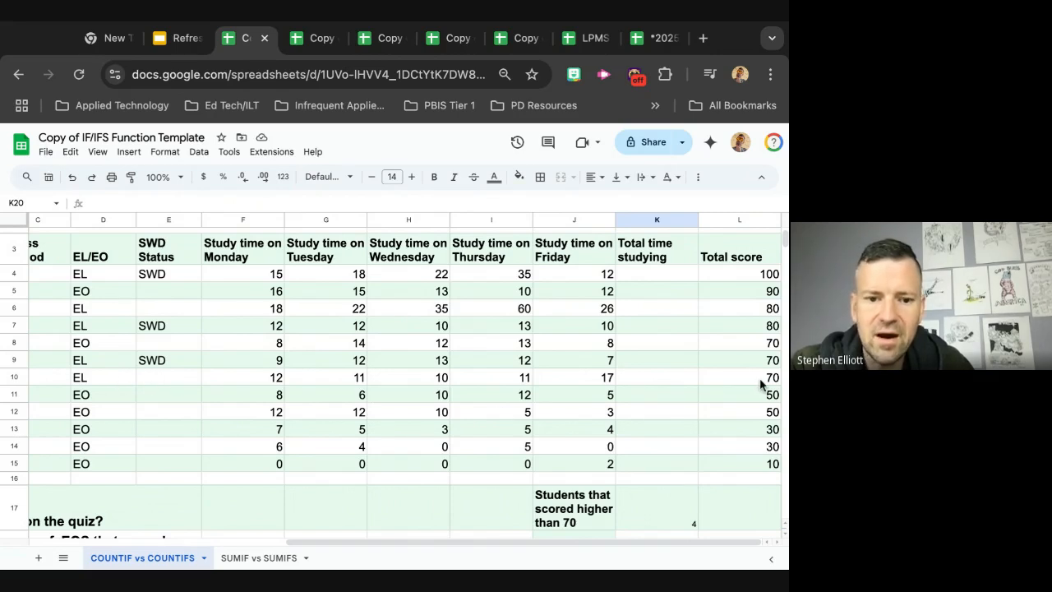
scroll(760, 378, up, 1)
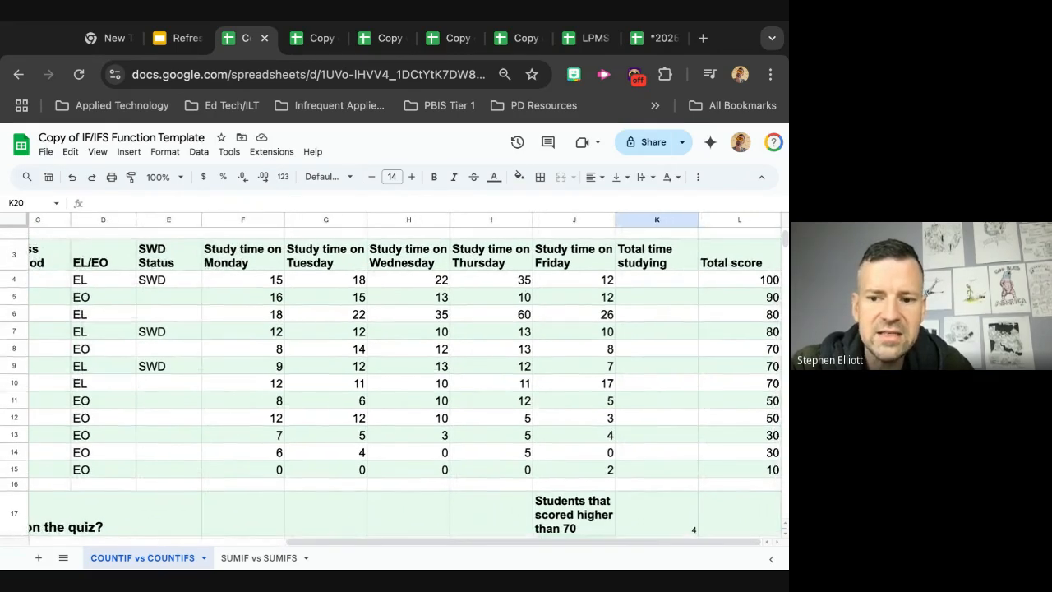
scroll(716, 400, left, 3)
scroll(716, 400, down, 1)
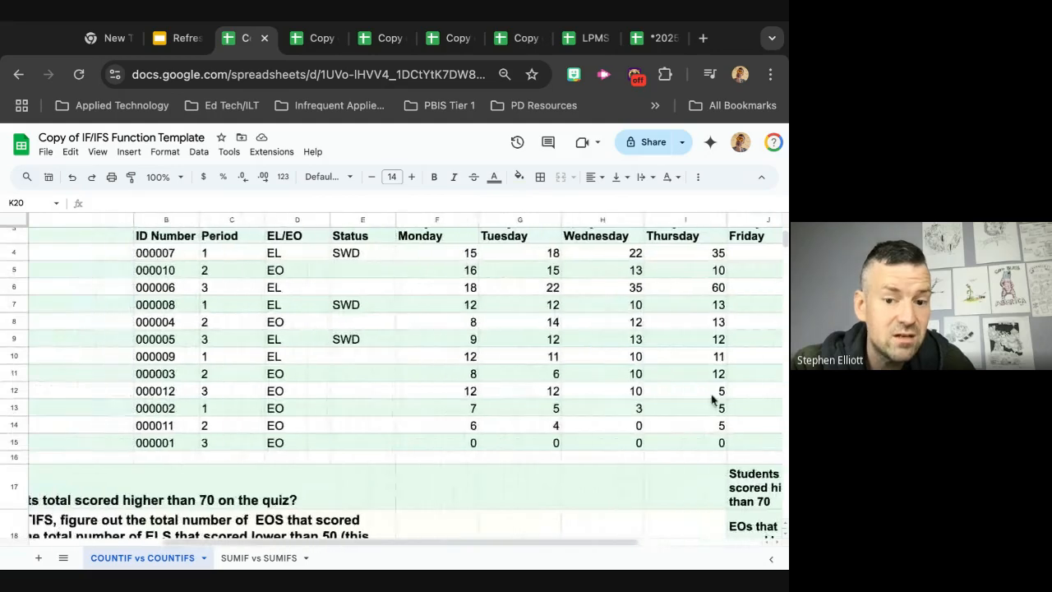
scroll(284, 370, right, 3)
scroll(292, 367, down, 5)
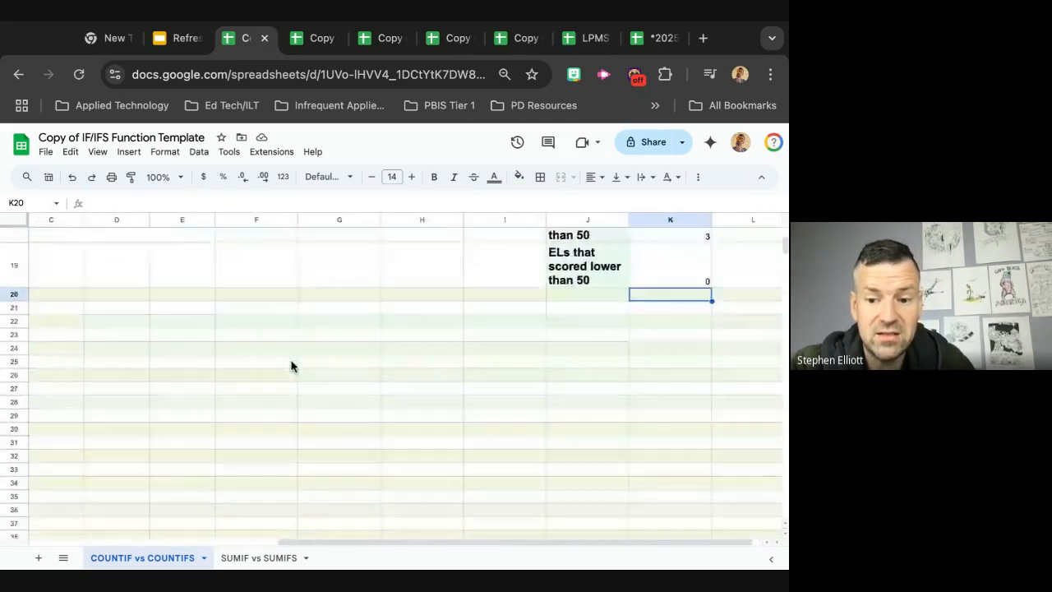
scroll(291, 367, up, 1)
scroll(292, 367, up, 3)
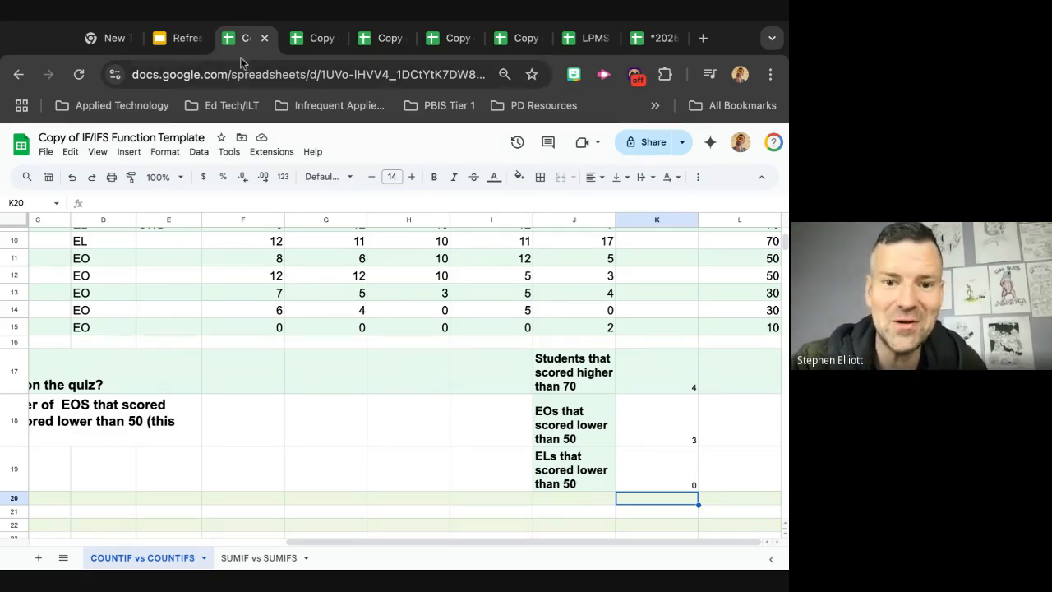
Switch to the slide presentation and pause the countdown timer video on the "Let's play with spreadsheets!" slide
click(173, 43)
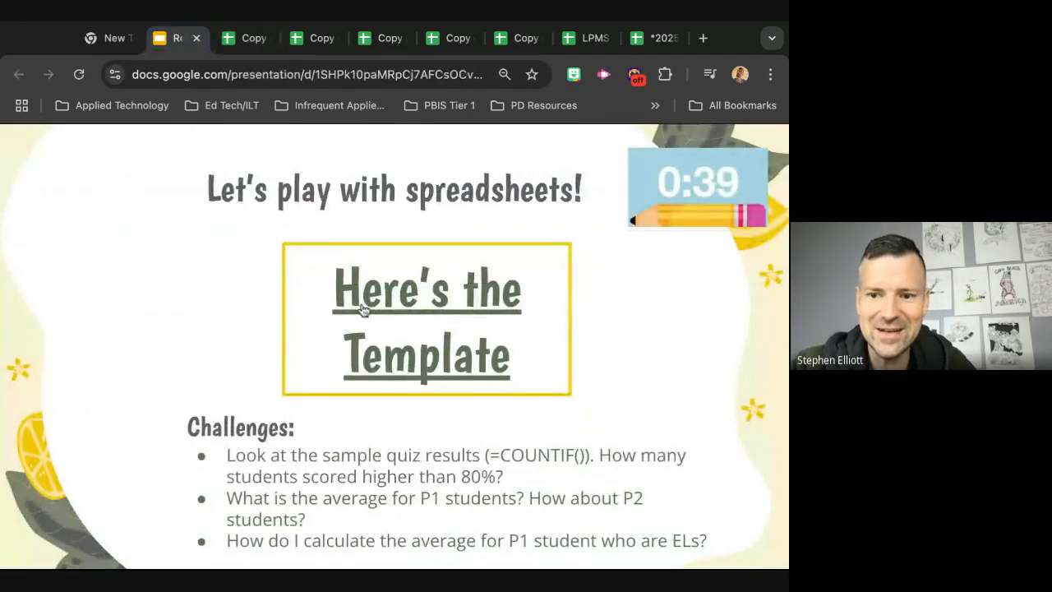
mouse_move(692, 196)
click(651, 215)
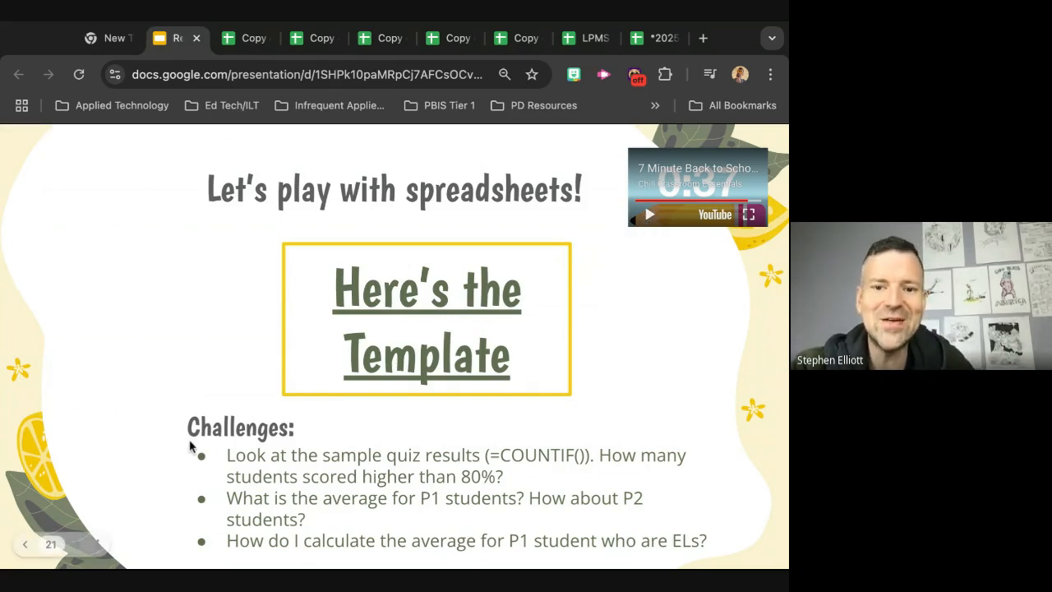
Return to the IF/IFS Function Template spreadsheet and open the SUMIF vs SUMIFS sheet
click(244, 39)
scroll(411, 452, down, 3)
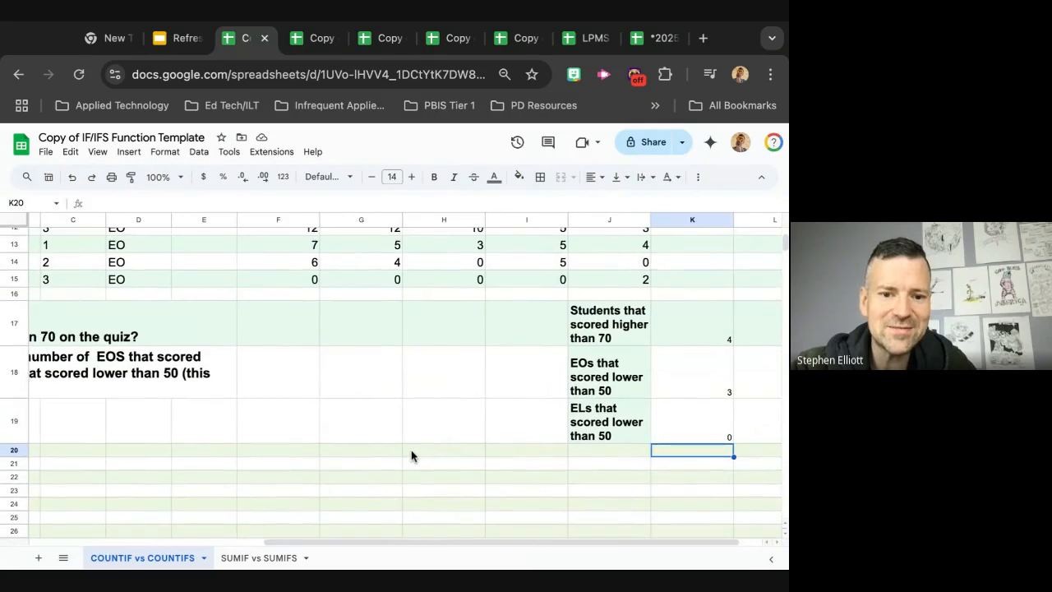
scroll(411, 450, up, 10)
scroll(411, 449, left, 3)
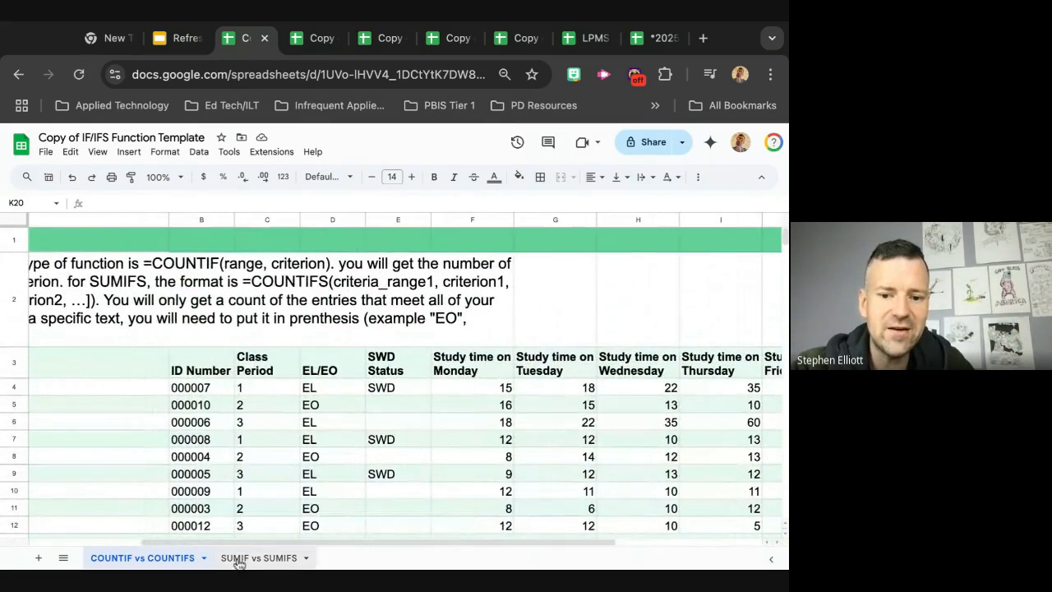
click(259, 559)
Examine the mission, the bonus challenge and the SUMIFS format explanation on the SUMIF vs SUMIFS sheet
scroll(380, 485, down, 5)
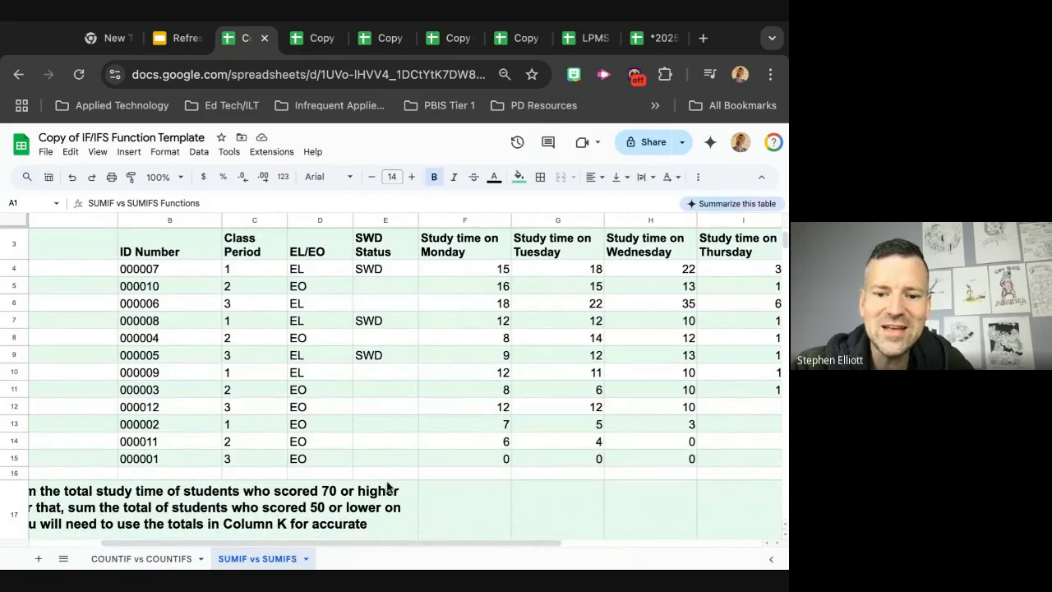
scroll(520, 516, down, 5)
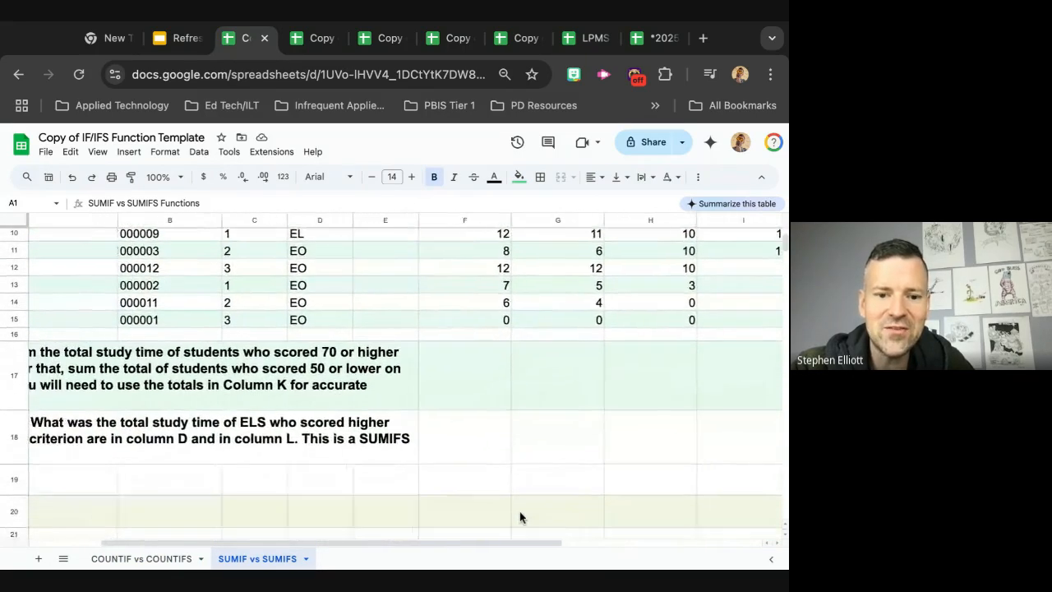
scroll(520, 516, left, 3)
scroll(519, 511, left, 1)
scroll(520, 511, up, 1)
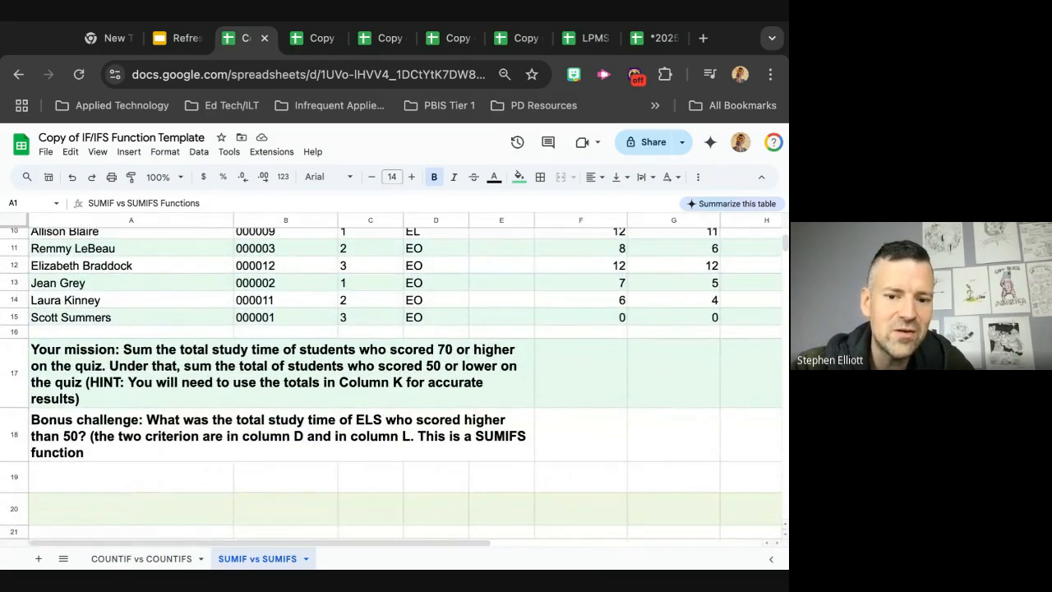
scroll(392, 378, right, 3)
scroll(391, 378, down, 1)
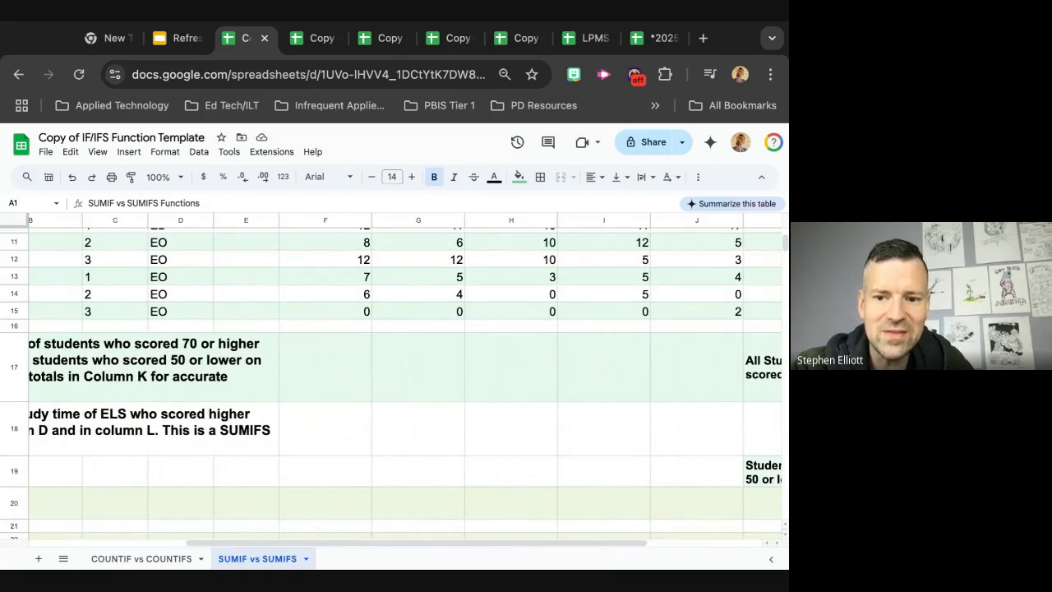
scroll(519, 470, right, 1)
scroll(520, 462, up, 5)
scroll(521, 462, left, 2)
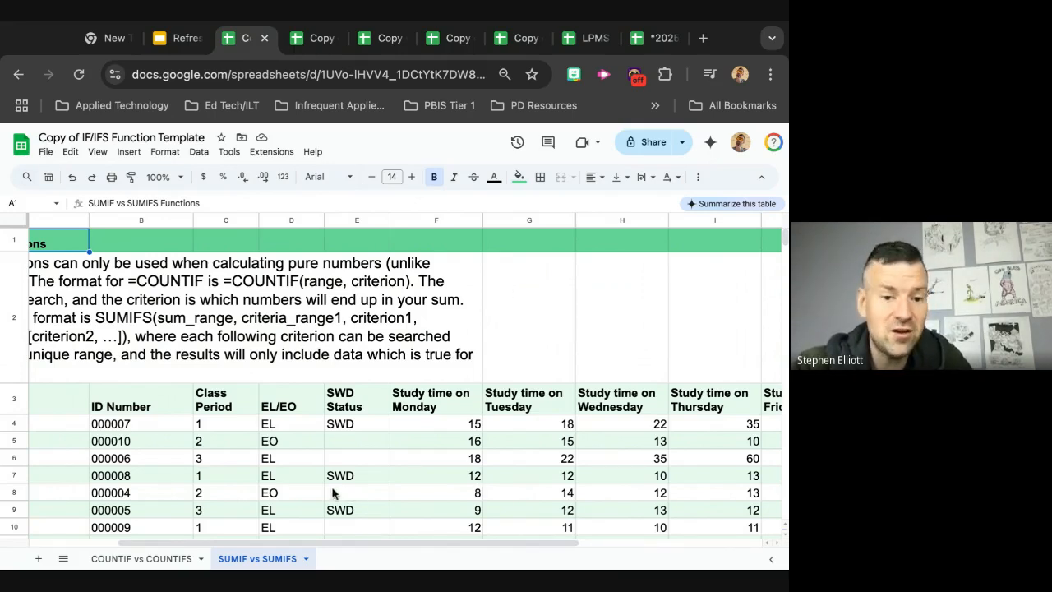
scroll(254, 470, down, 1)
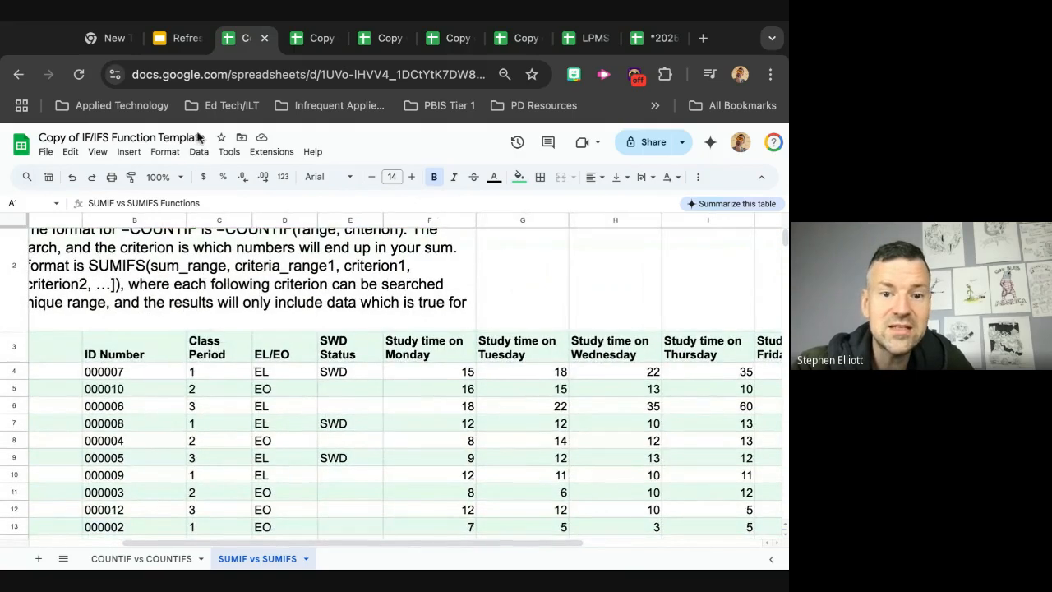
Switch back to the slide presentation and advance past "How do we use this?" to the "Function Style: Weird Ones!" slide
click(186, 41)
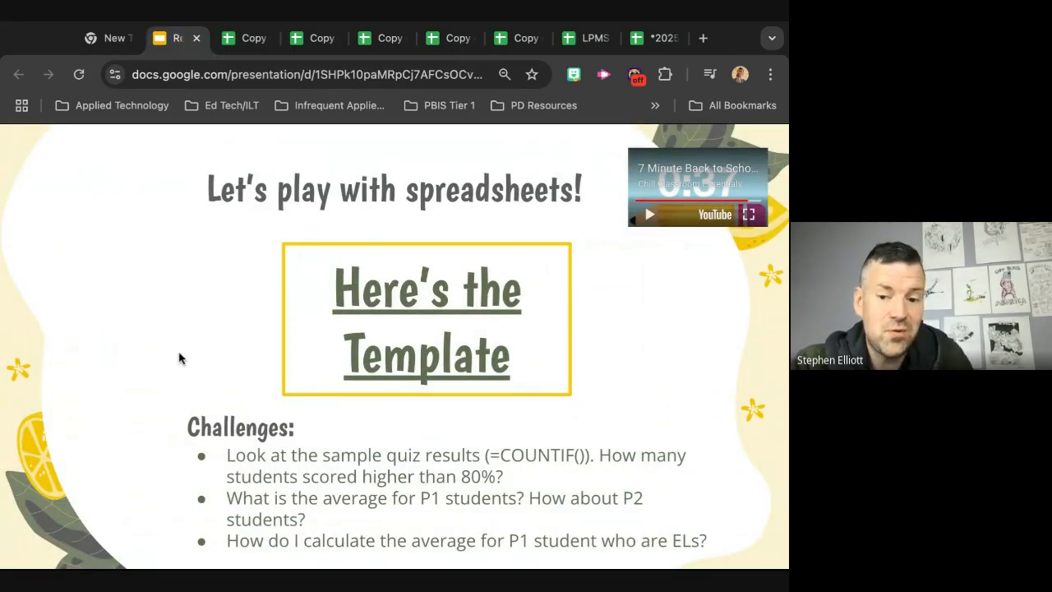
key(Right)
key(Right)
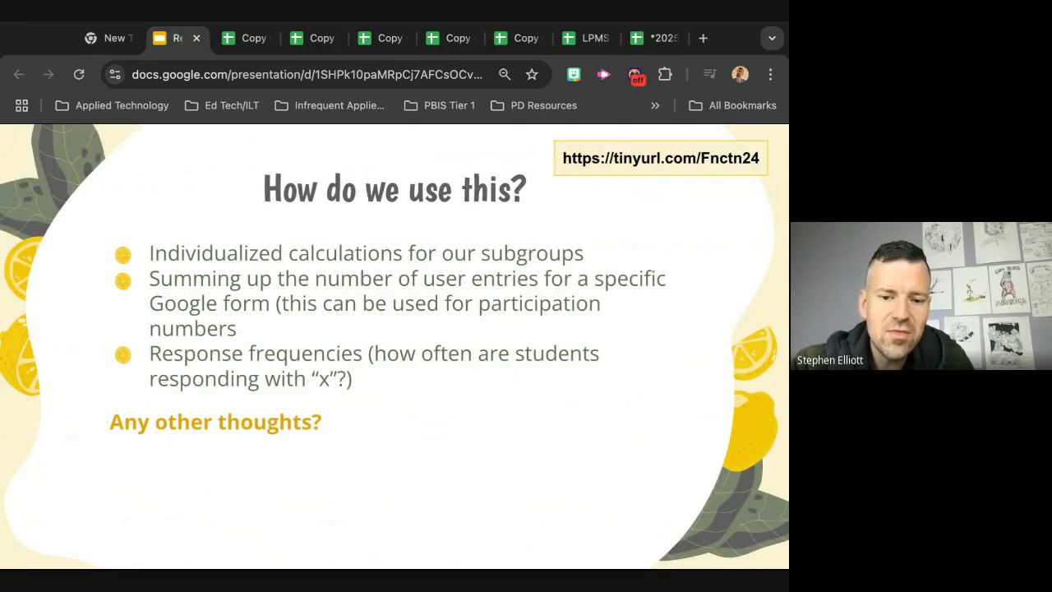
key(Right)
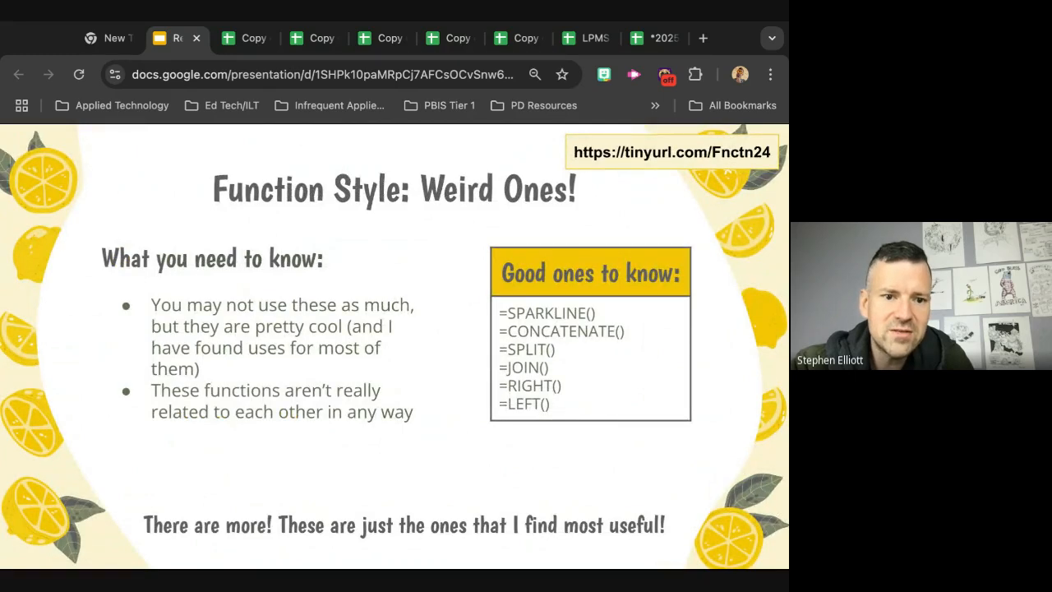